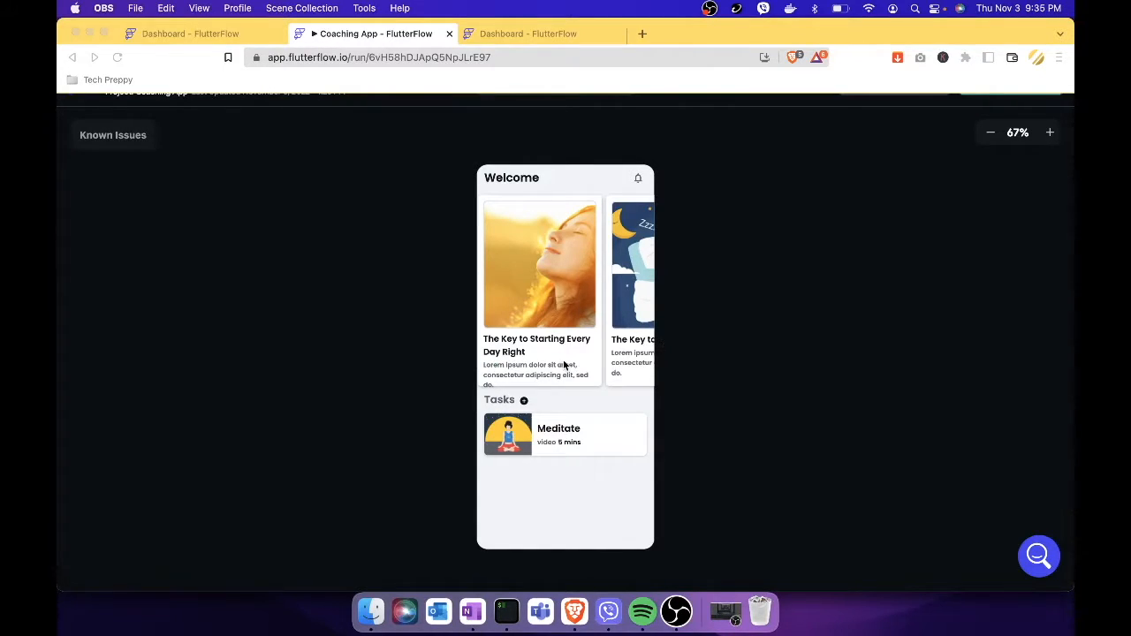
Browse the running app's article cards and full task list, then return to Welcome.
left_click(622, 347)
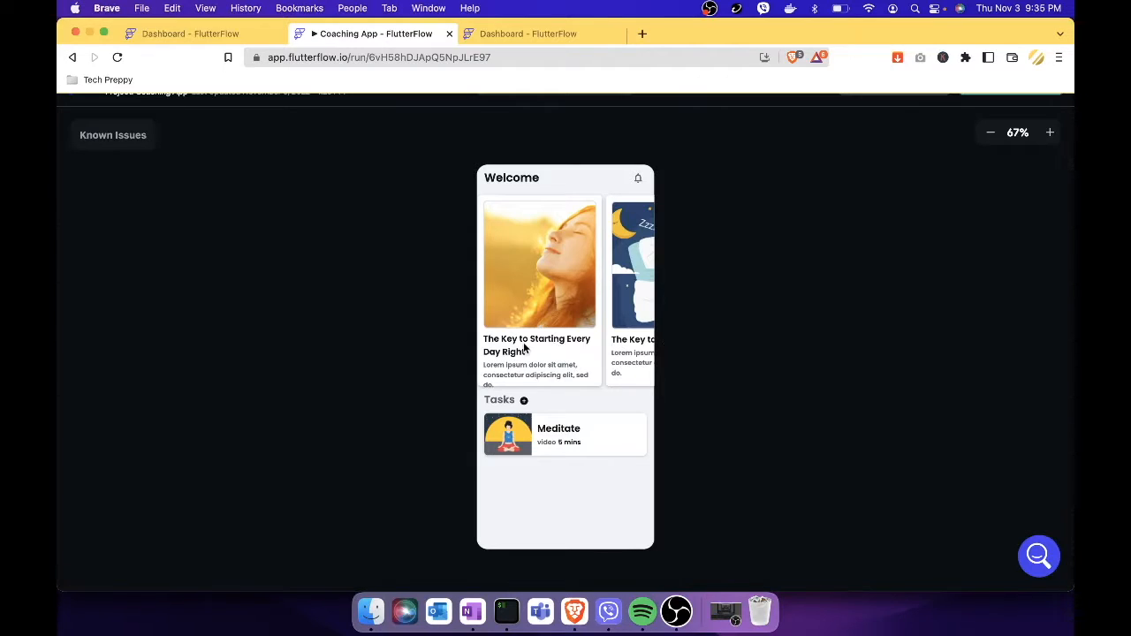
mouse_move(578, 364)
left_mouse_down()
mouse_move(515, 364)
mouse_move(584, 365)
left_mouse_up()
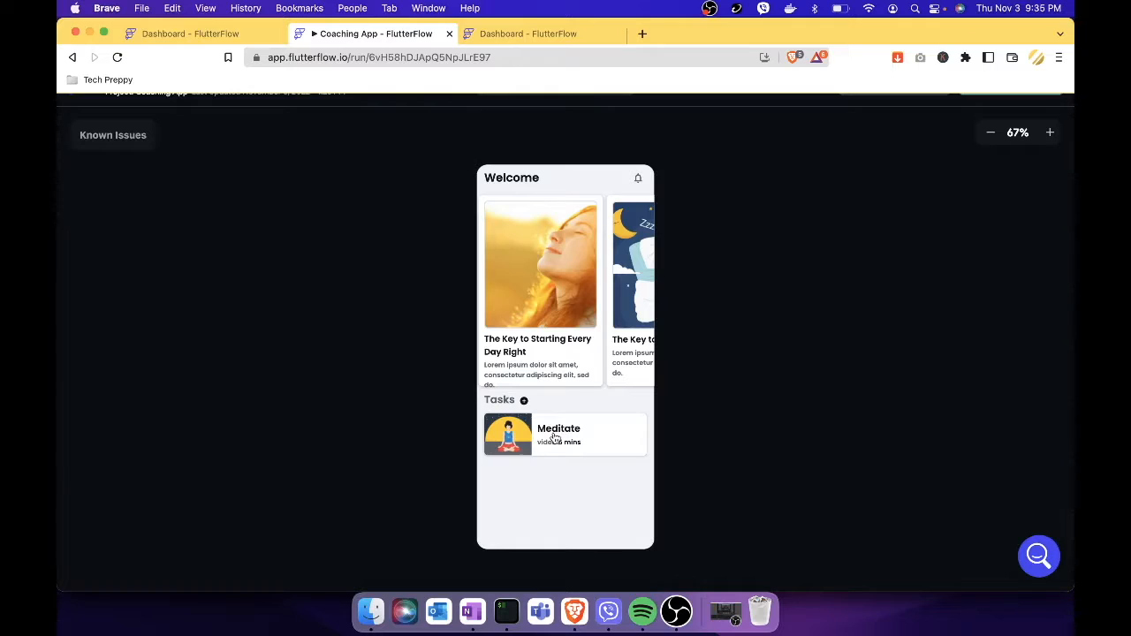
left_click(524, 401)
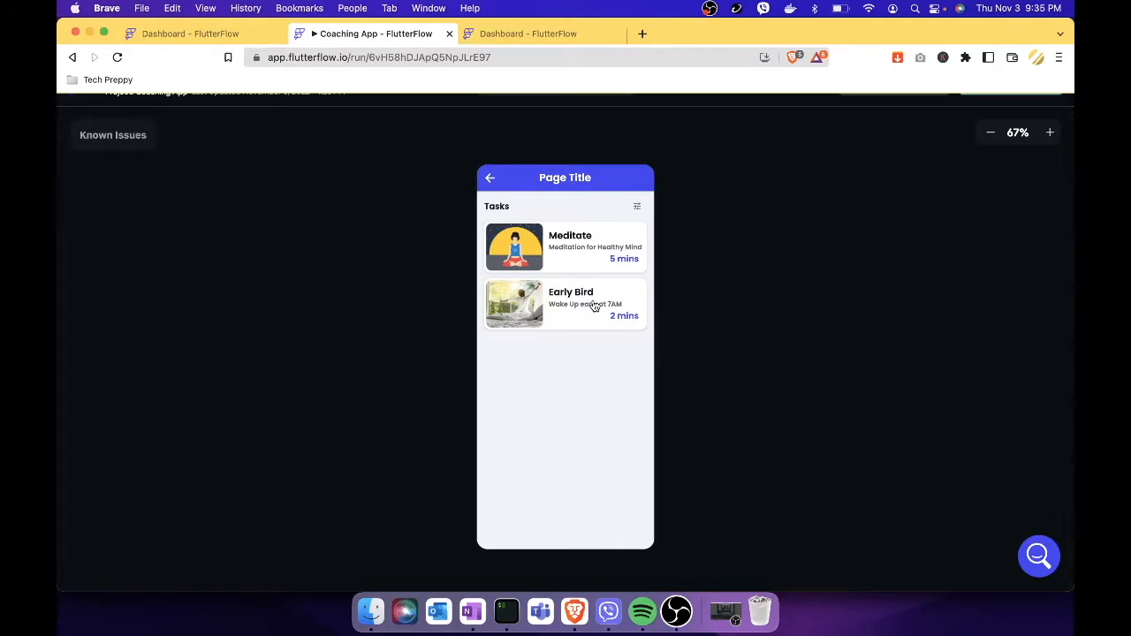
left_click(593, 302)
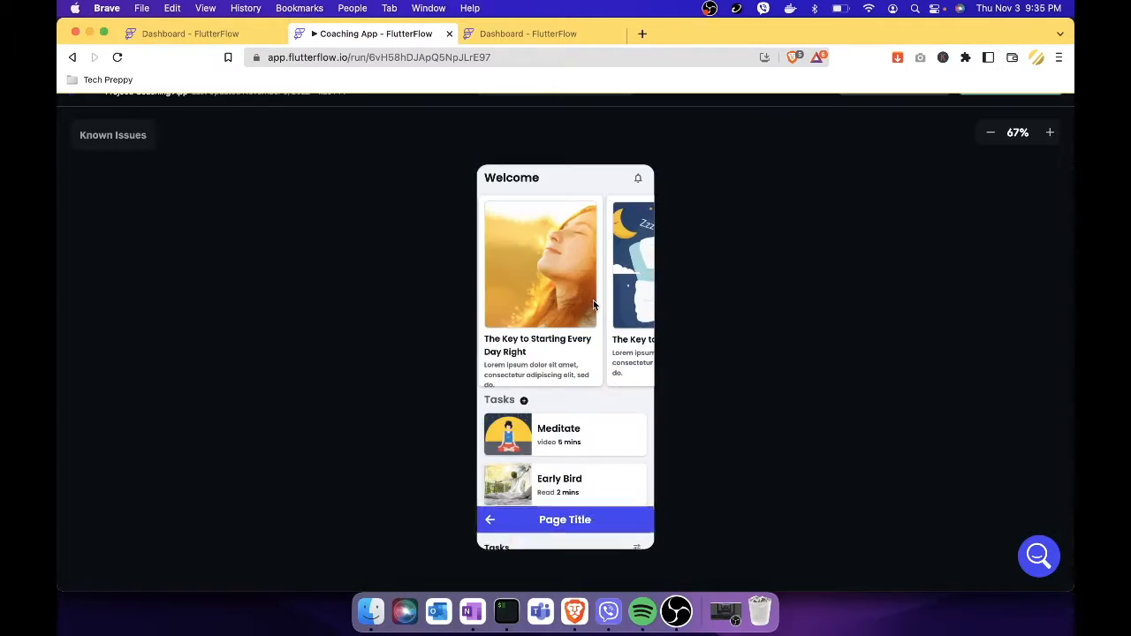
Mark the Meditate task as completed and close the app preview tab.
left_click(590, 437)
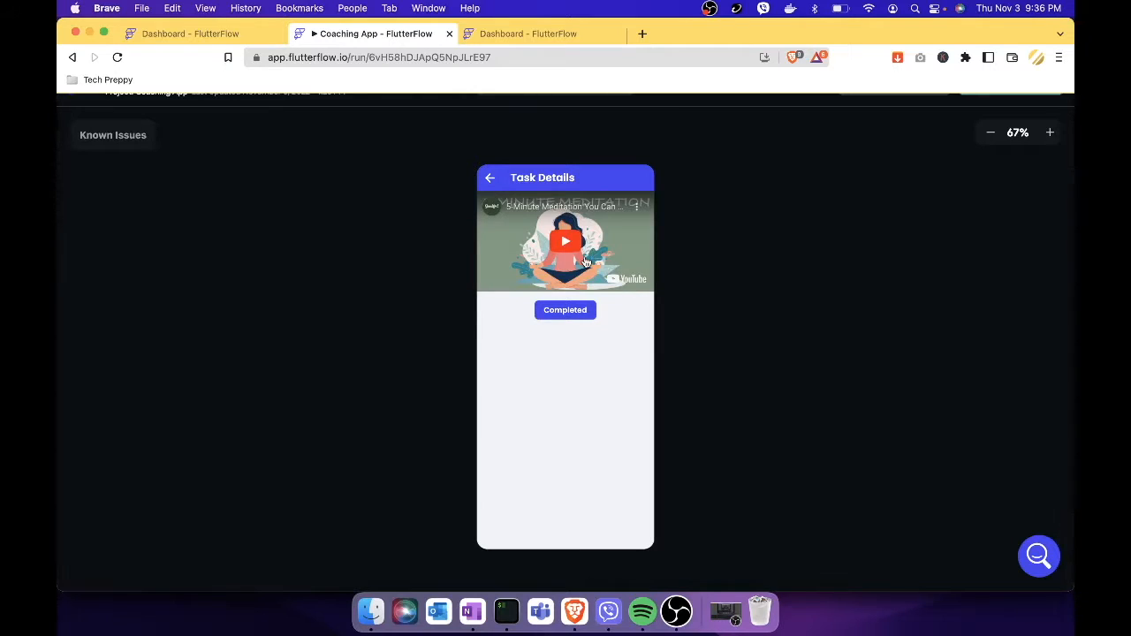
left_click(582, 316)
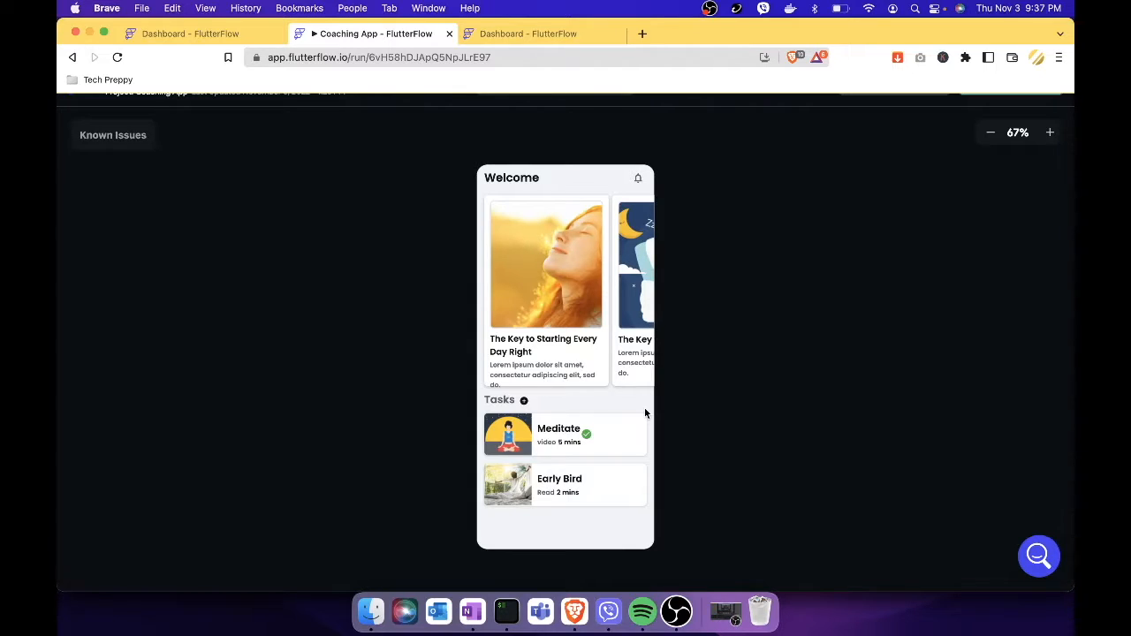
key("super+w")
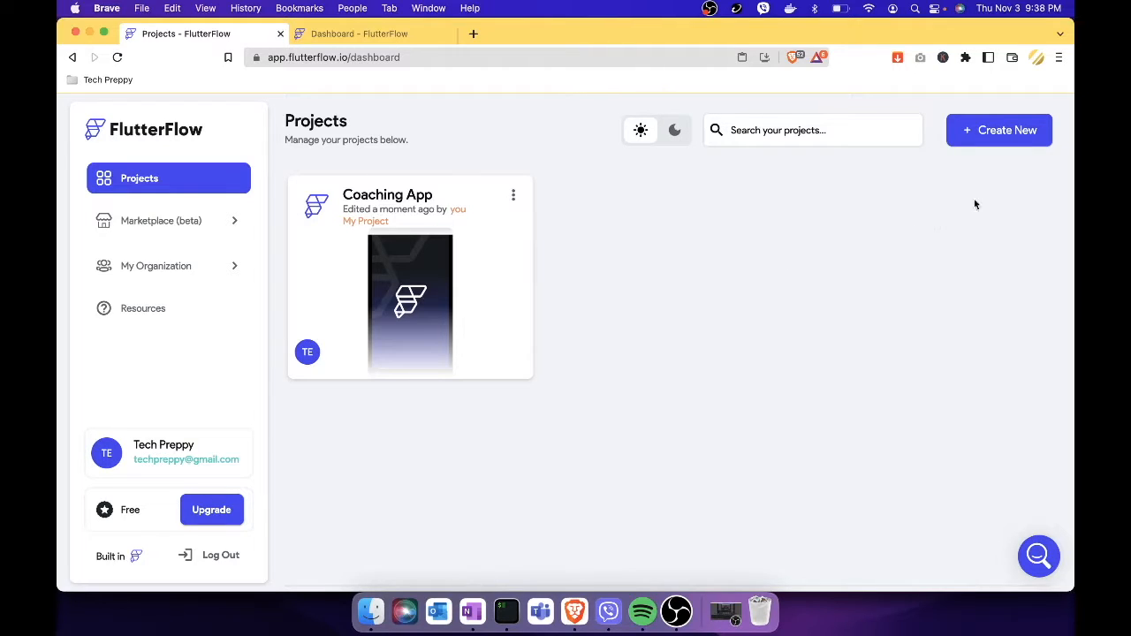
Start a new project from the Projects dashboard and look through the starting options.
left_click(1022, 132)
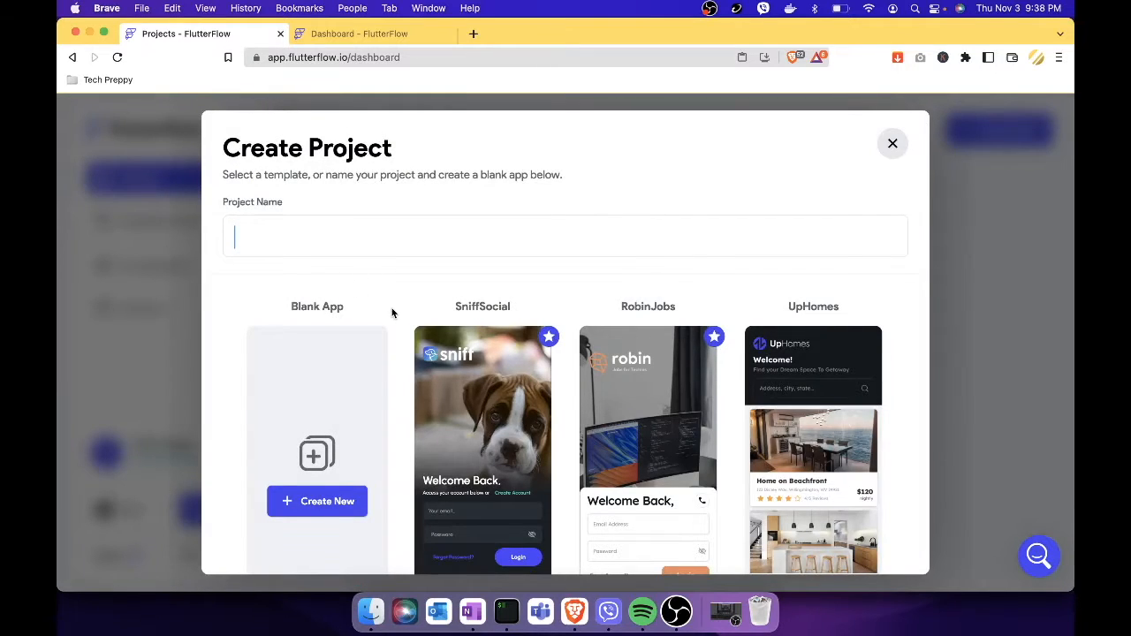
scroll(392, 308, "down", 2)
scroll(392, 308, "up", 1)
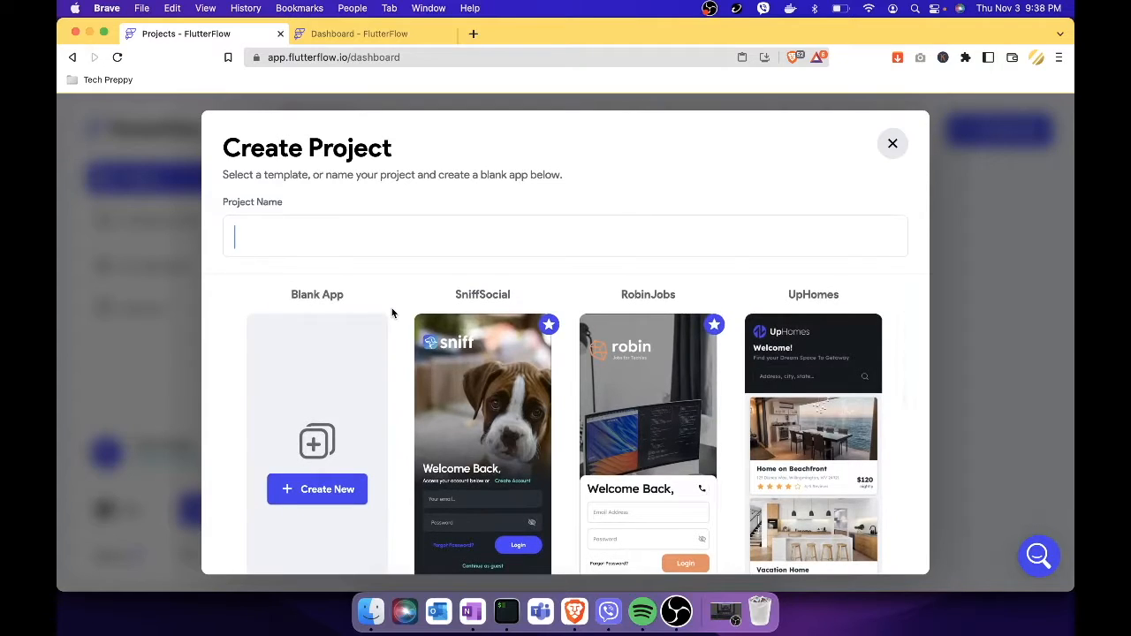
scroll(392, 308, "down", 2)
scroll(391, 308, "down", 5)
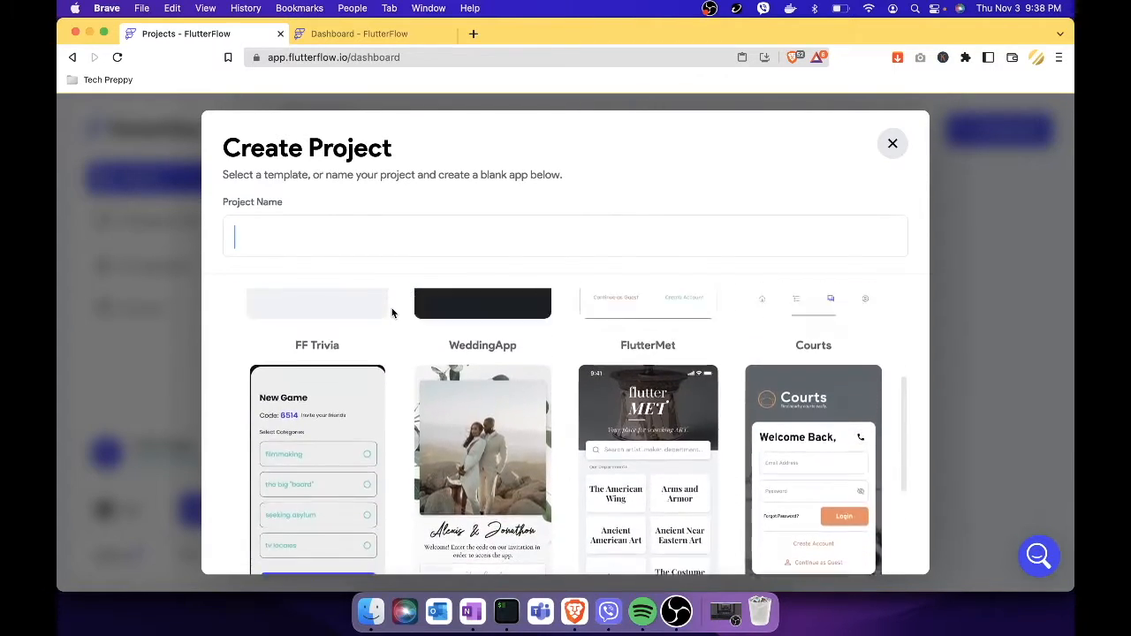
scroll(391, 310, "up", 6)
scroll(367, 376, "down", 1)
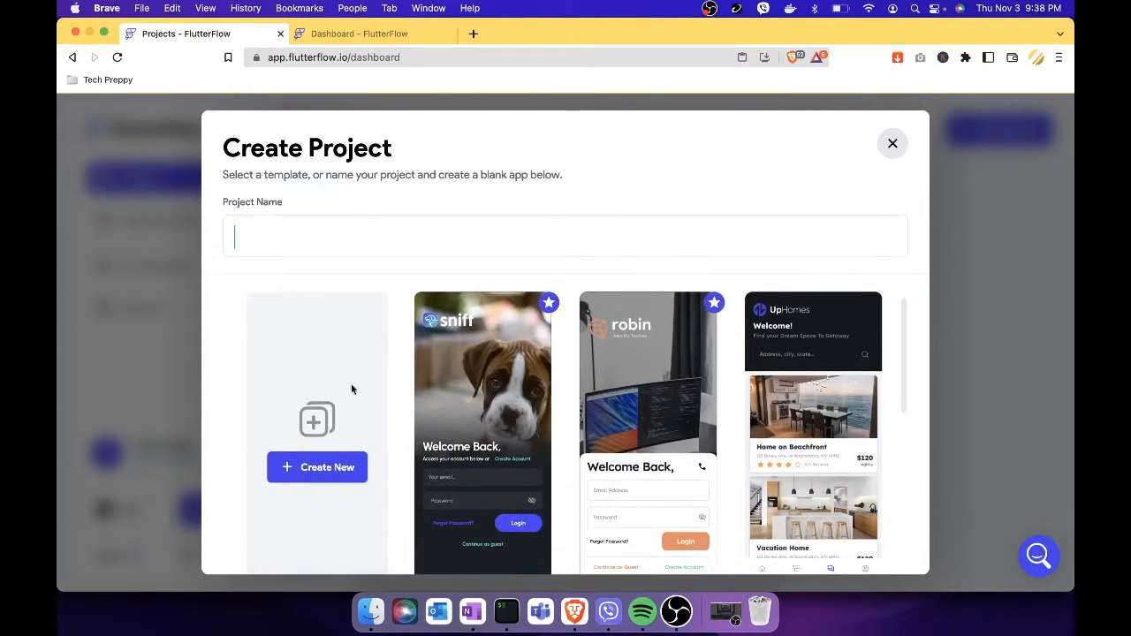
left_click(327, 480)
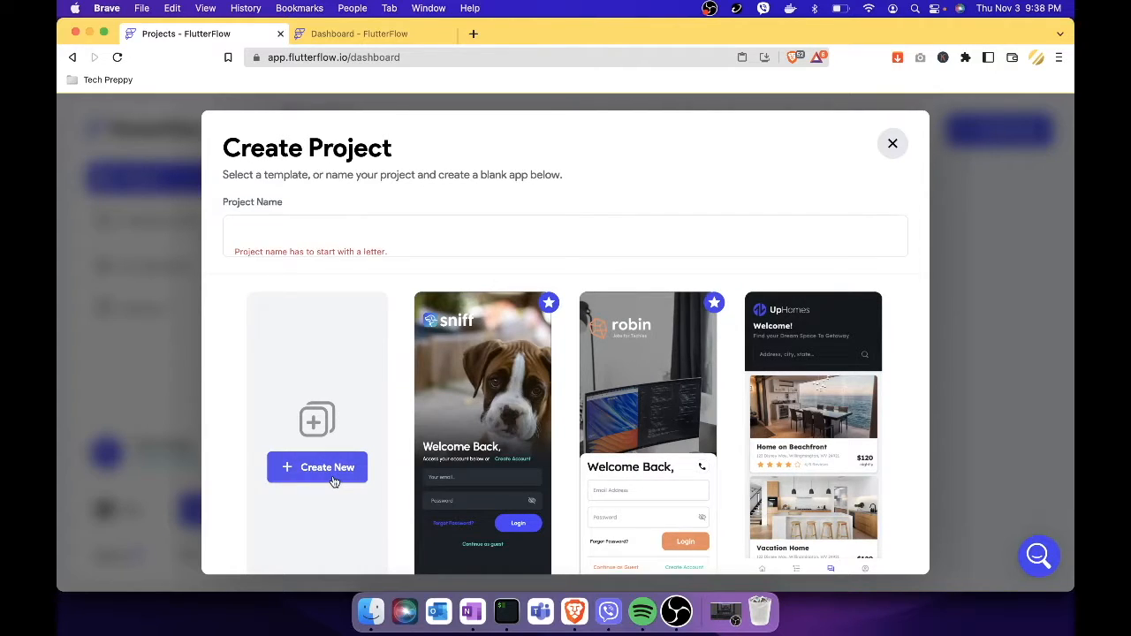
Name the new project 'Coaching App Demo' and create it as a blank app.
left_click(405, 230)
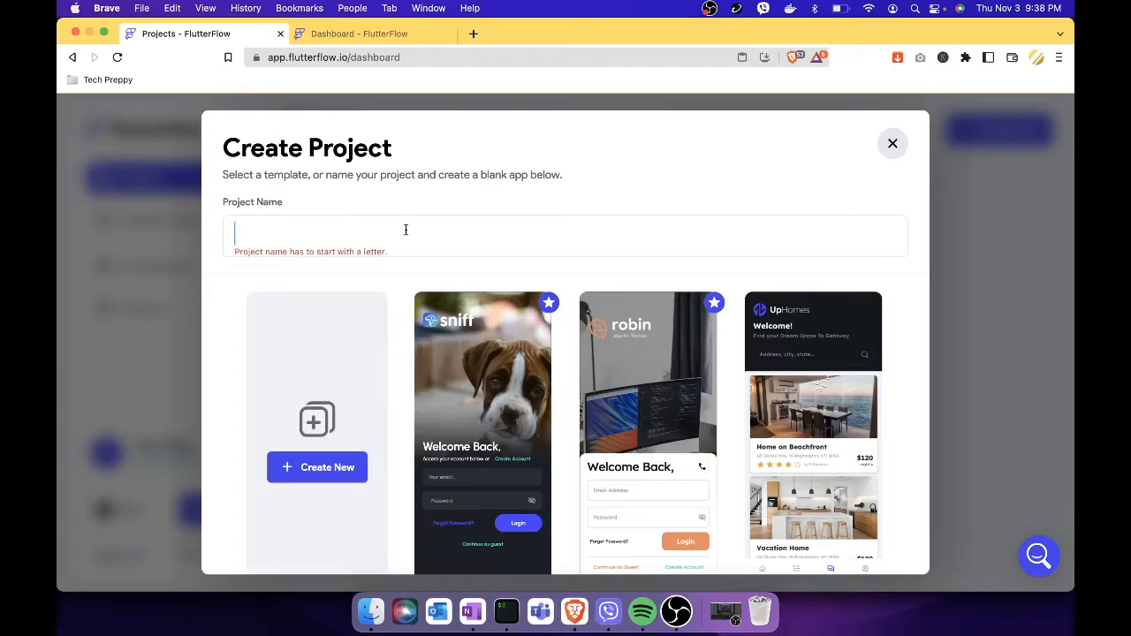
type("Coaching App Demo")
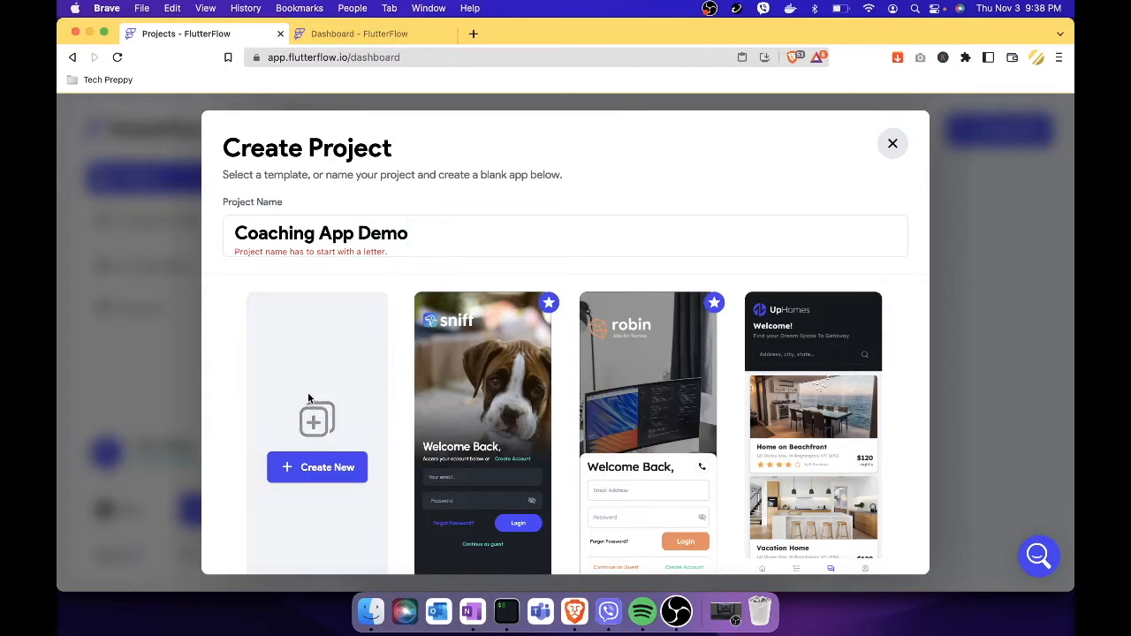
left_click(340, 468)
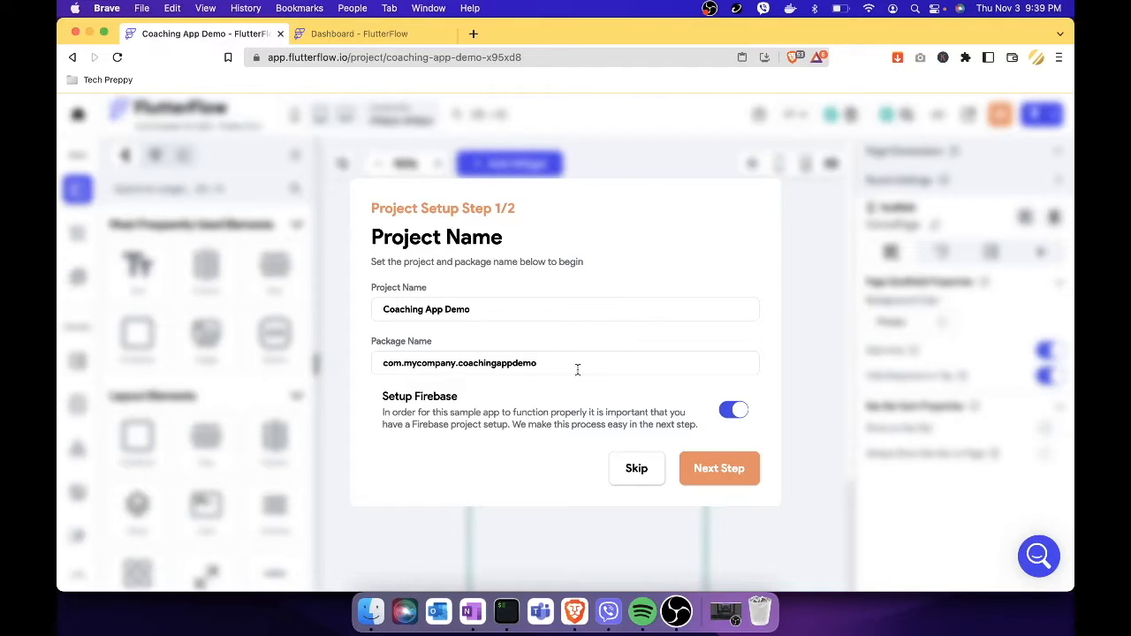
Advance setup to the Add Firebase step, focus the Project ID field, and open a new browser tab.
left_click(729, 475)
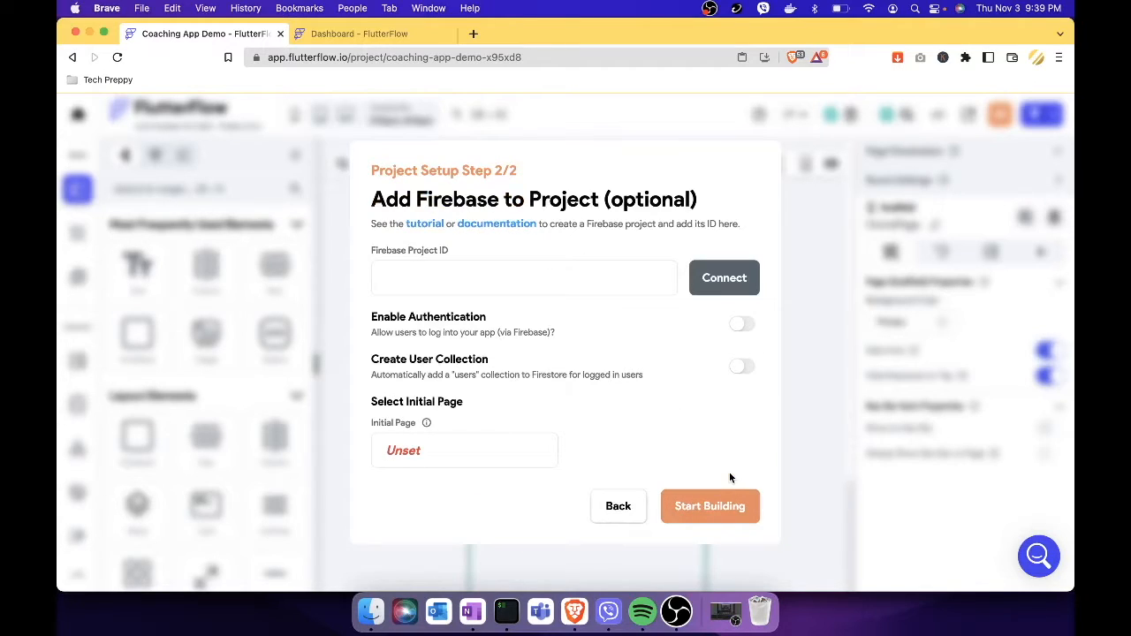
left_click(524, 278)
left_click(475, 34)
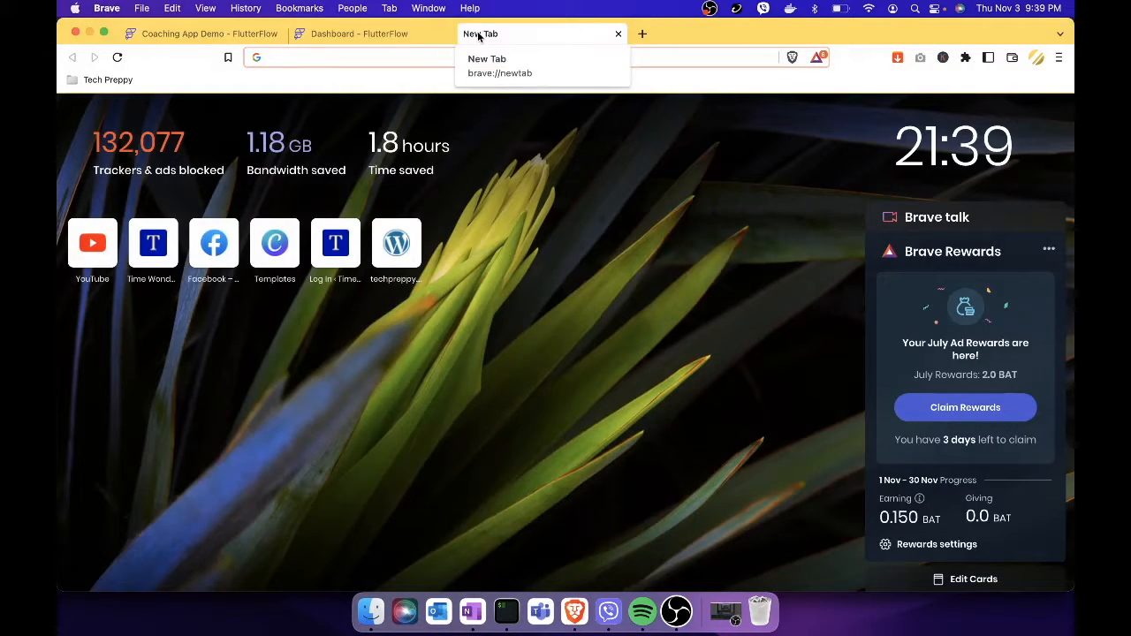
Go to firebase.google.com via the address bar and open the Firebase console.
type("fire")
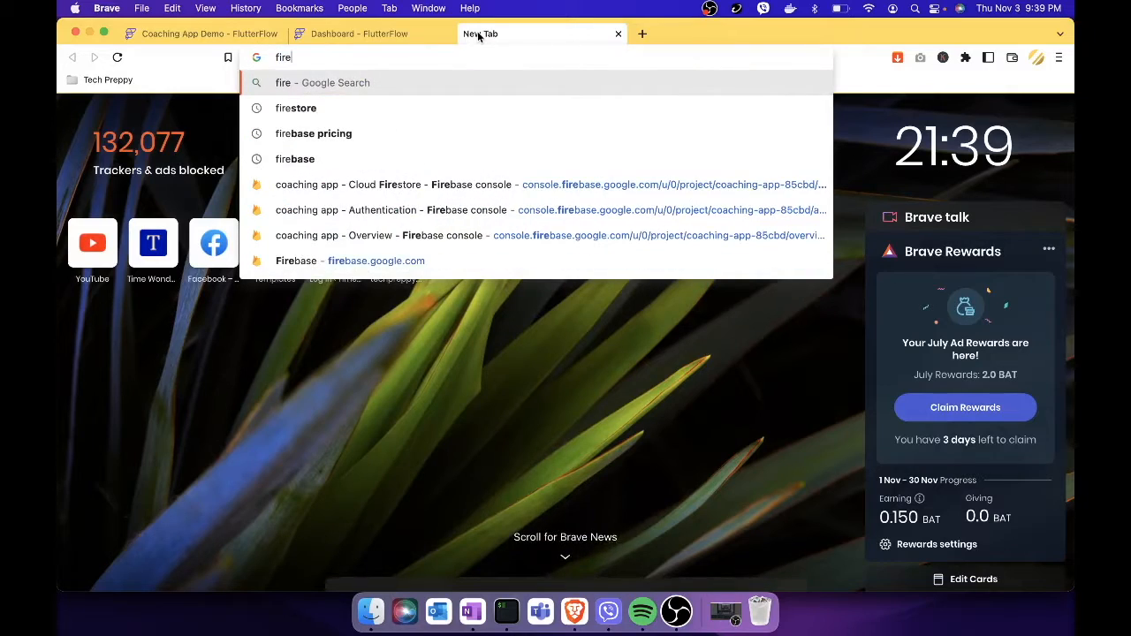
key("Down")
key("Down")
key("Down")
key("Down")
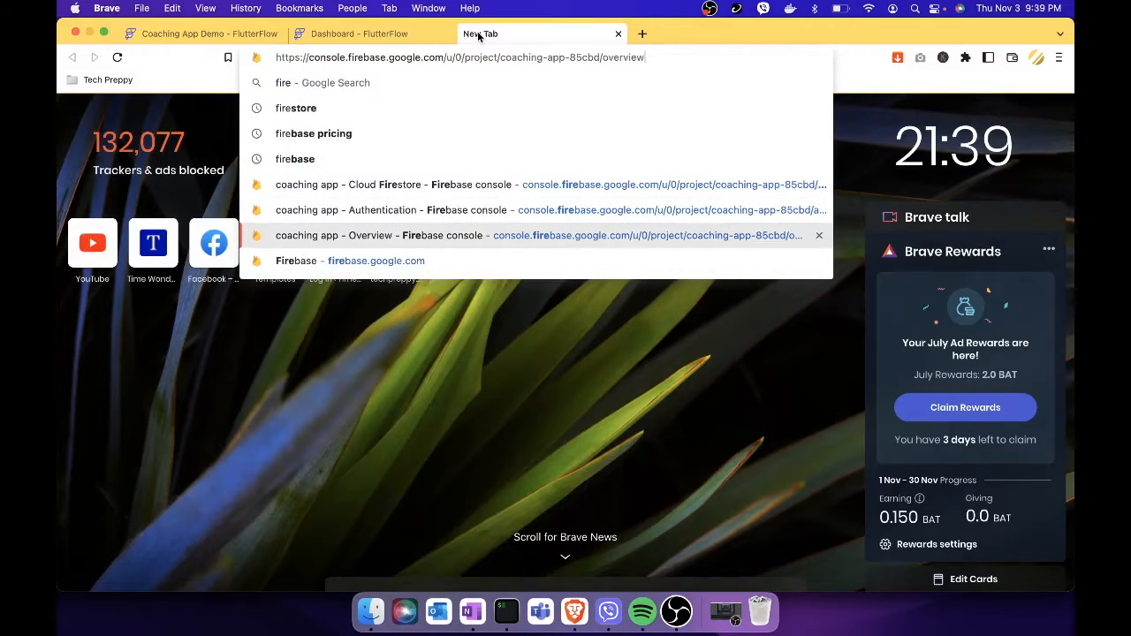
key("Return")
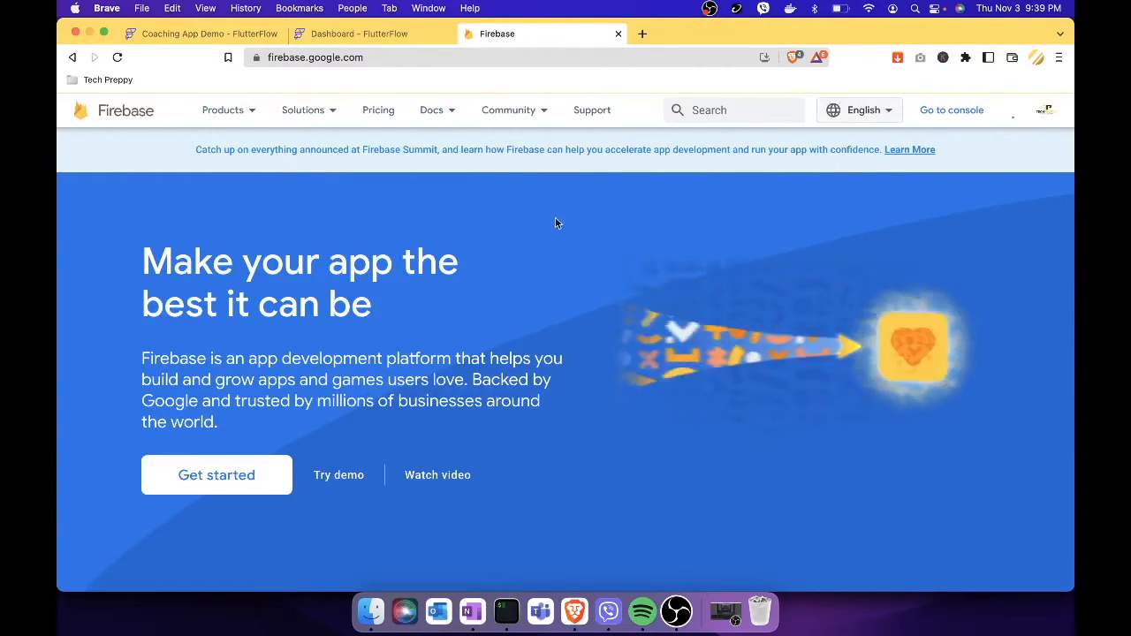
left_click(269, 485)
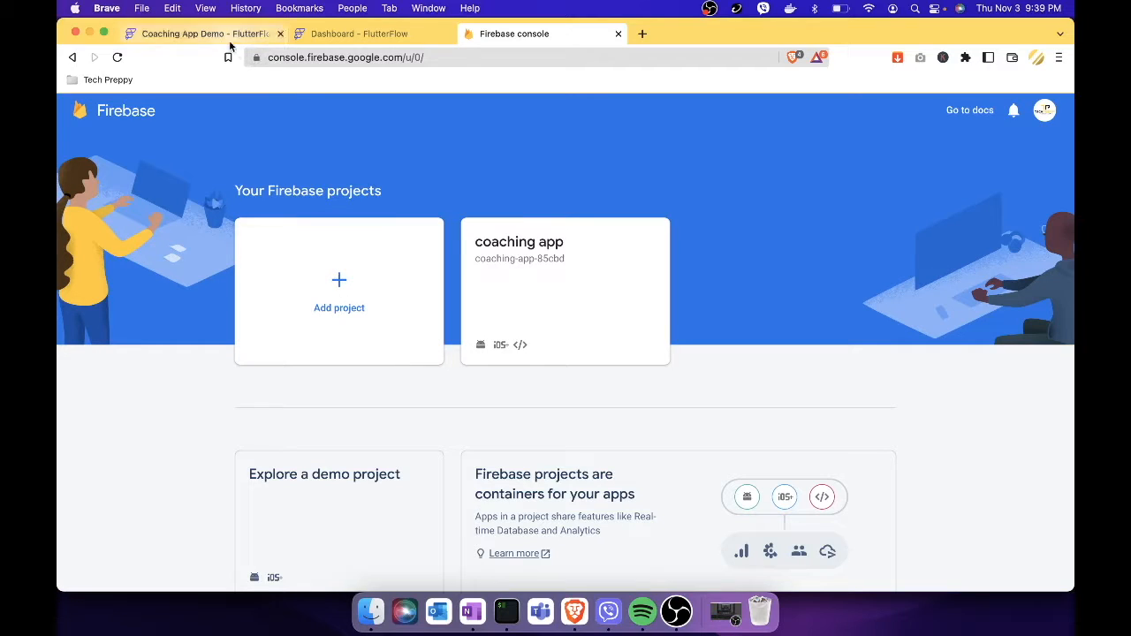
Start a new Firebase project named 'Coaching App Demo'.
left_click(351, 308)
left_click(299, 382)
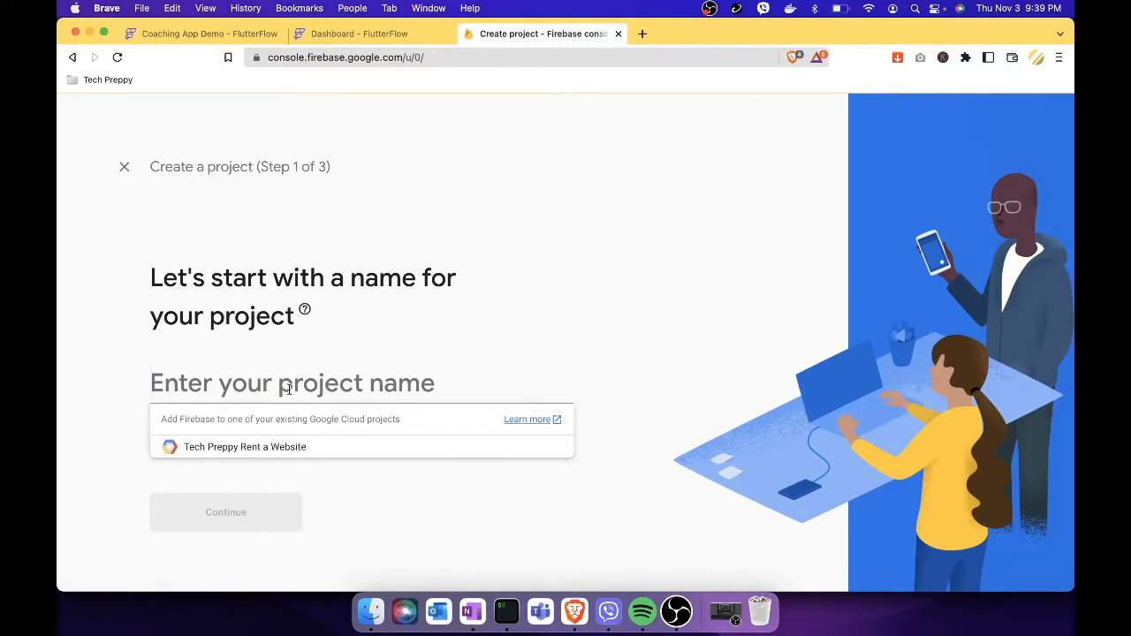
type("Co")
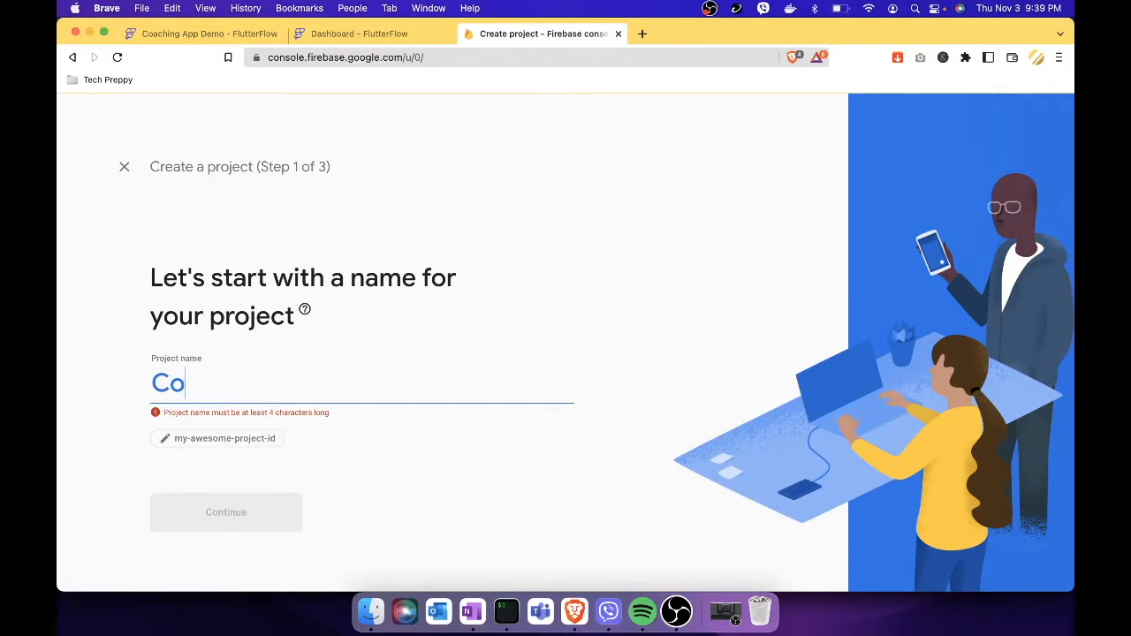
type("aching A")
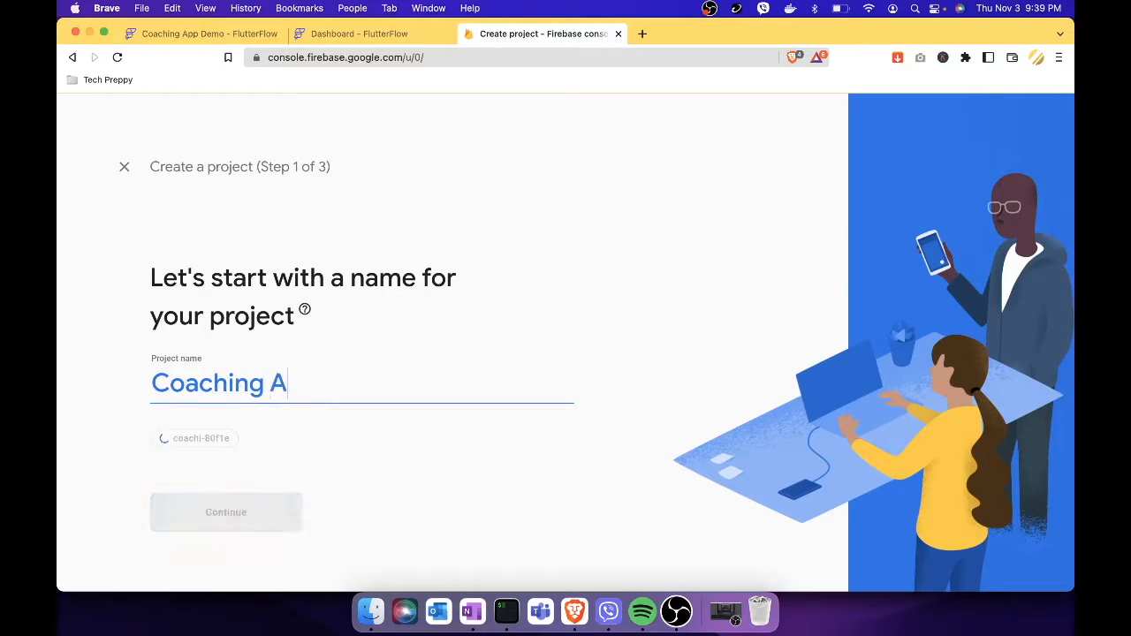
type("pp Demo")
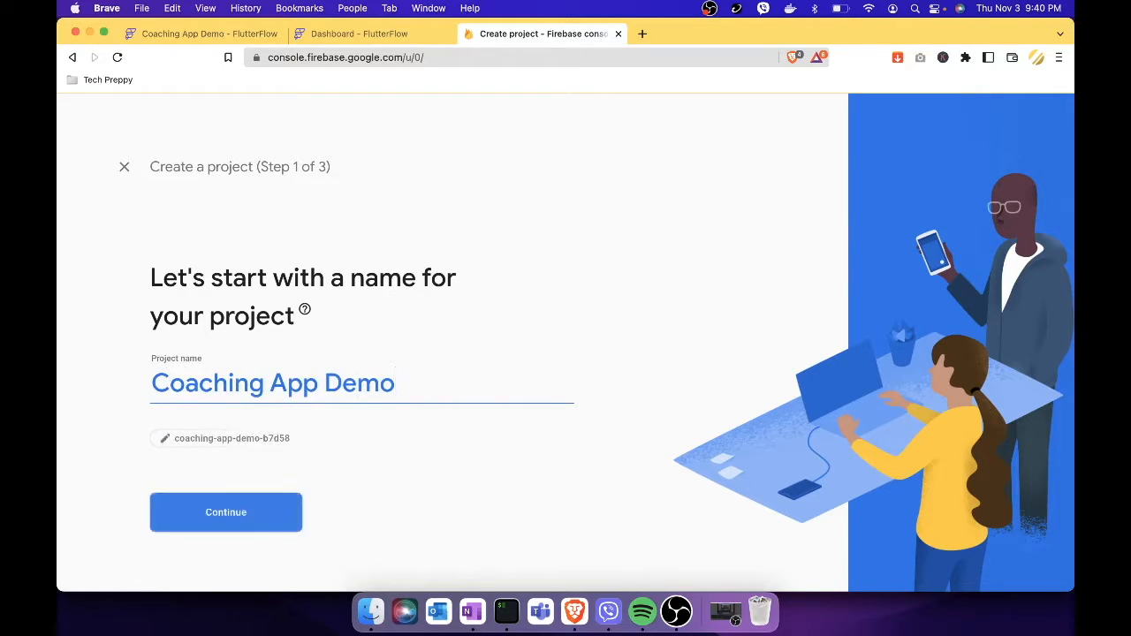
left_click(226, 509)
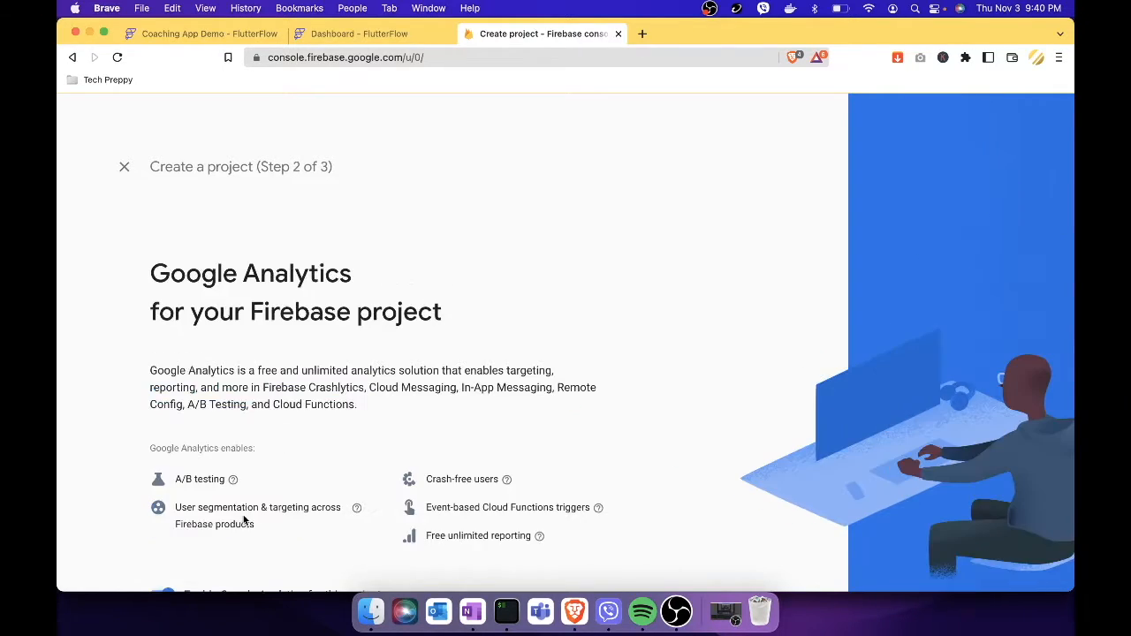
Keep Google Analytics with the Default Account for Firebase, create the project, and continue.
scroll(291, 475, "down", 3)
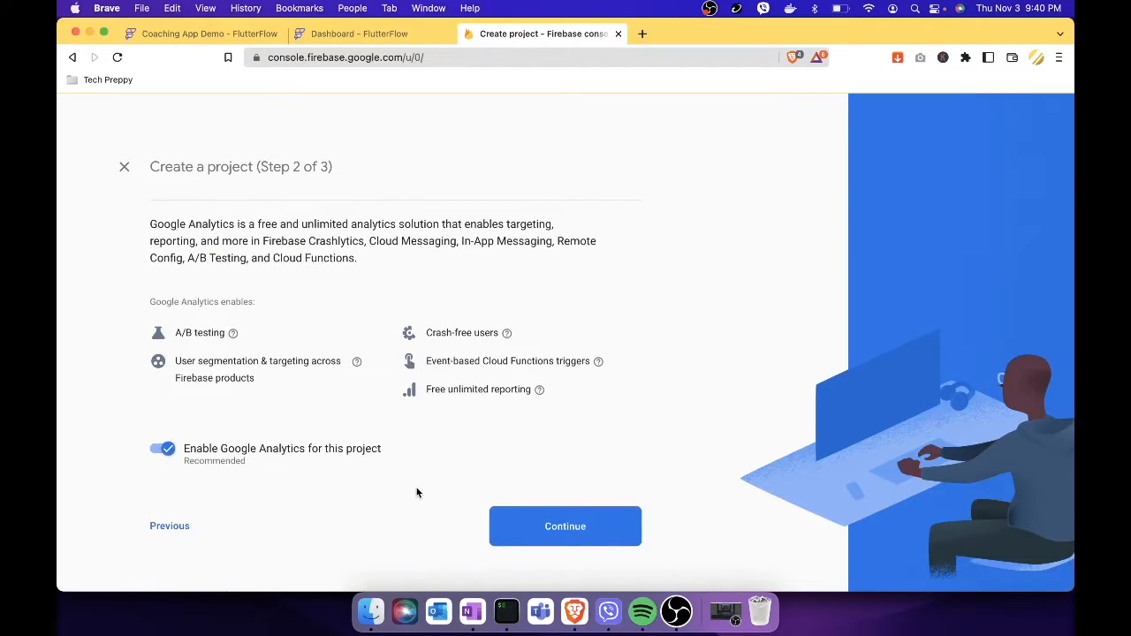
left_click(544, 527)
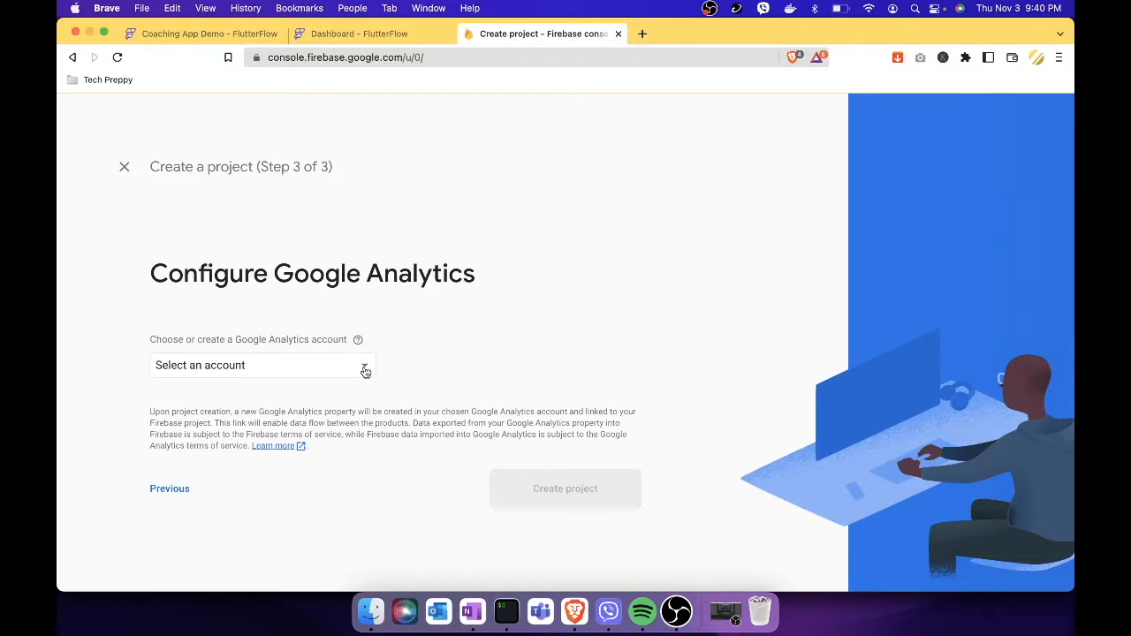
left_click(365, 371)
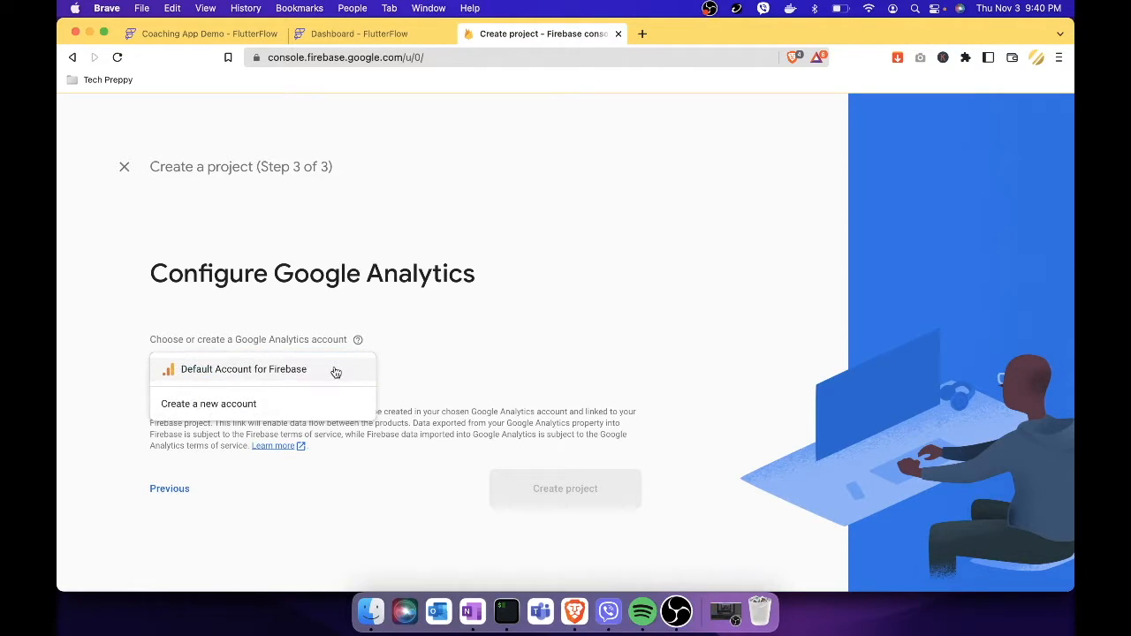
left_click(336, 371)
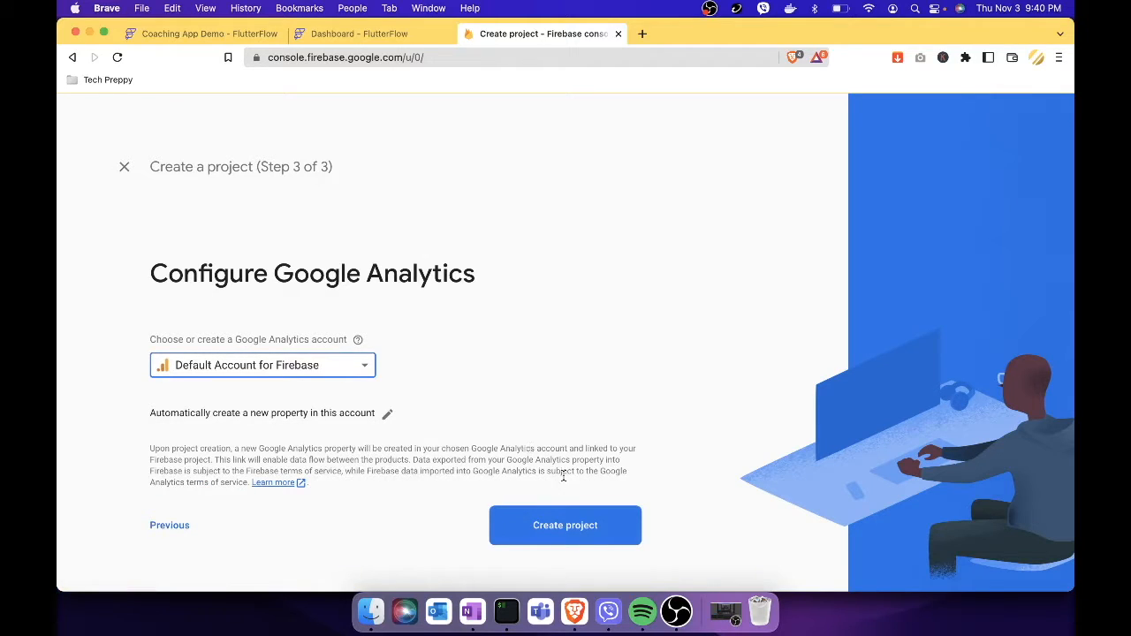
left_click(588, 532)
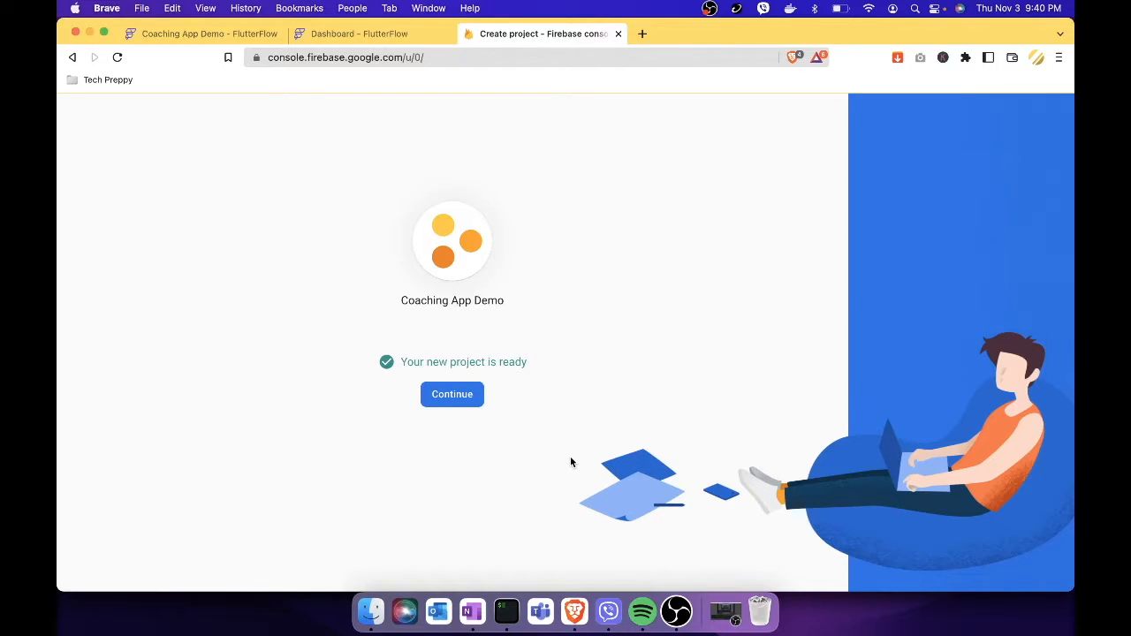
left_click(452, 397)
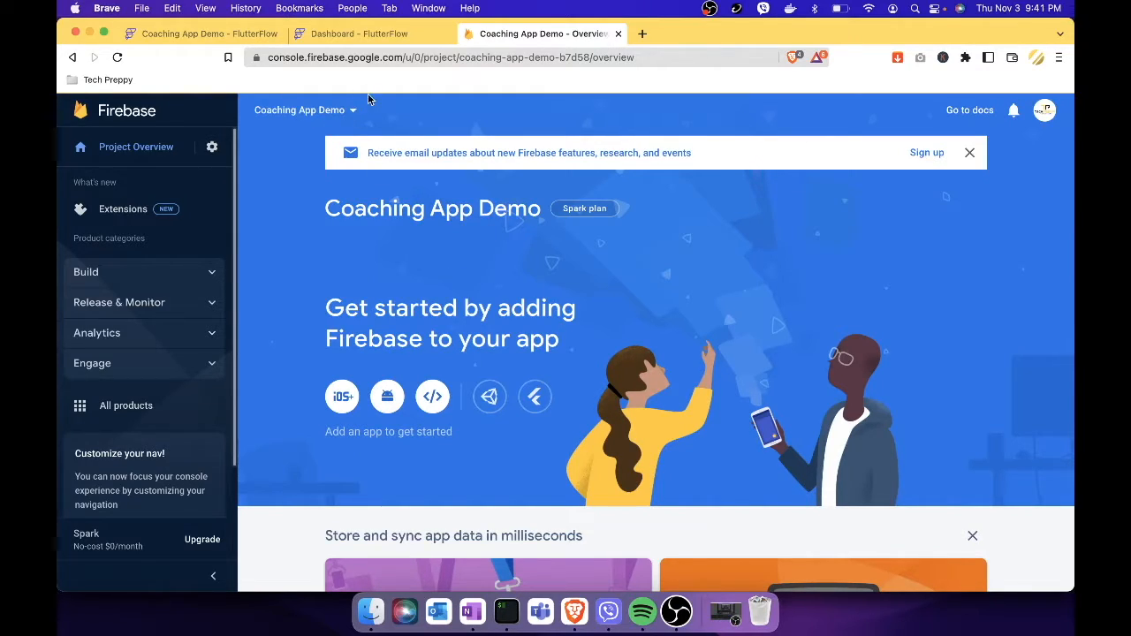
Close the extra FlutterFlow Dashboard tab and return to the Firebase project overview.
left_click(394, 37)
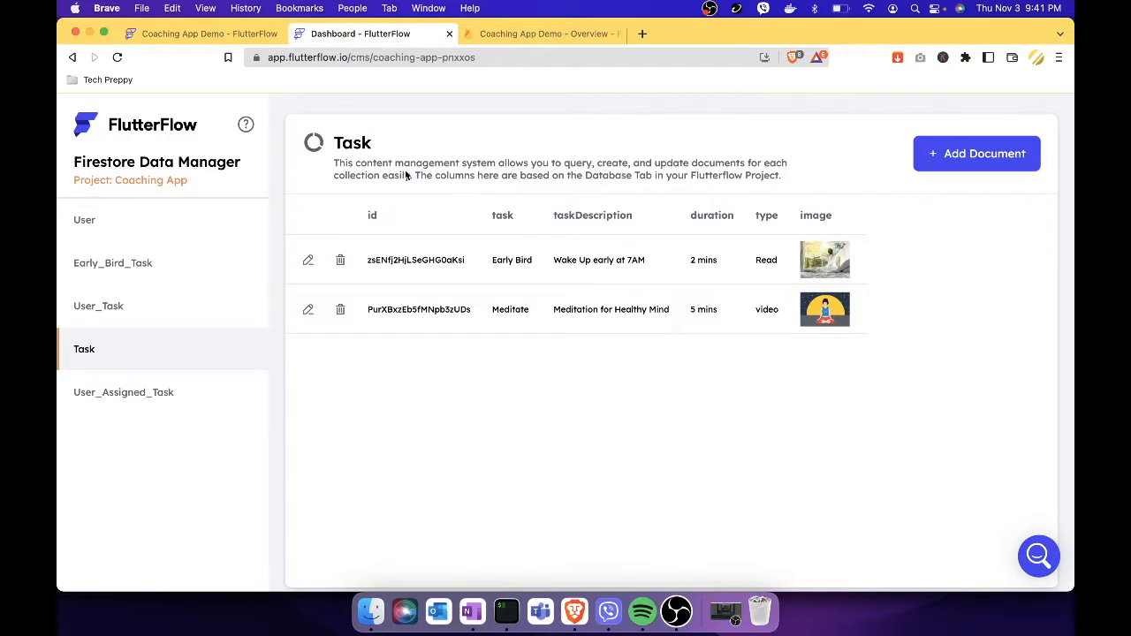
left_click(191, 33)
left_click(448, 34)
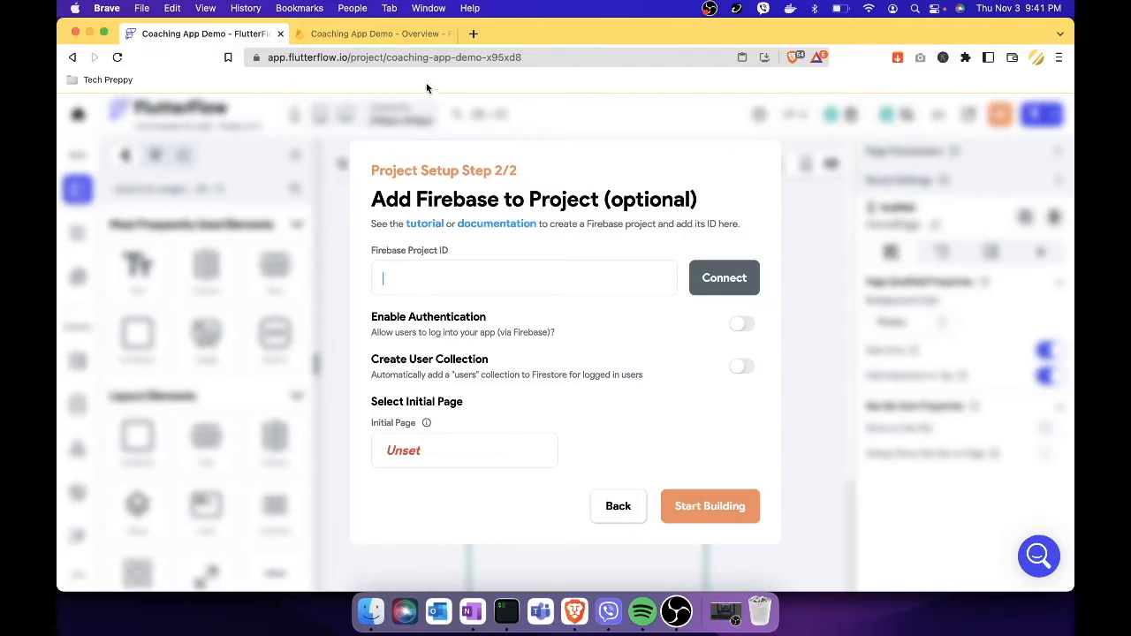
left_click(399, 37)
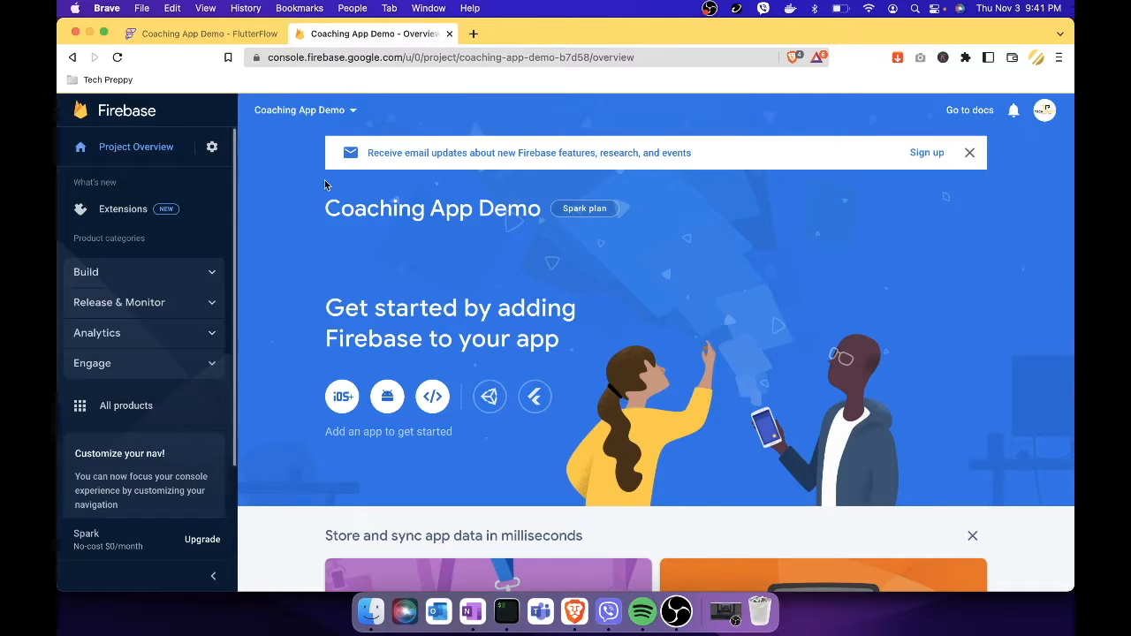
Copy project ID coaching-app-demo-b7d58 from Firebase Project settings and return to FlutterFlow.
left_click(211, 150)
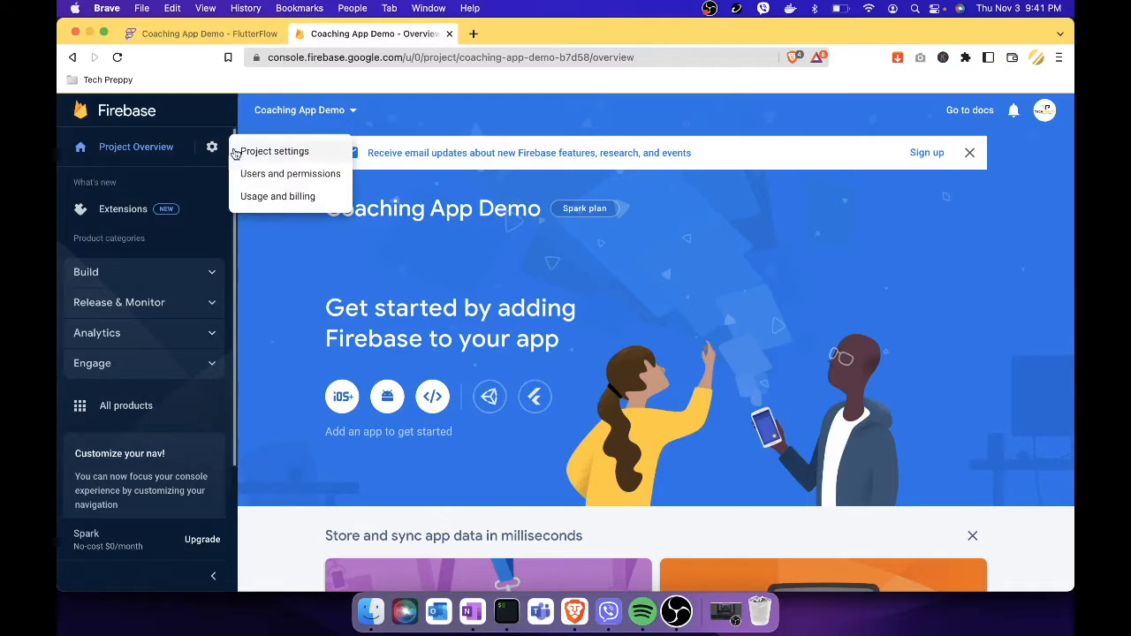
left_click(288, 152)
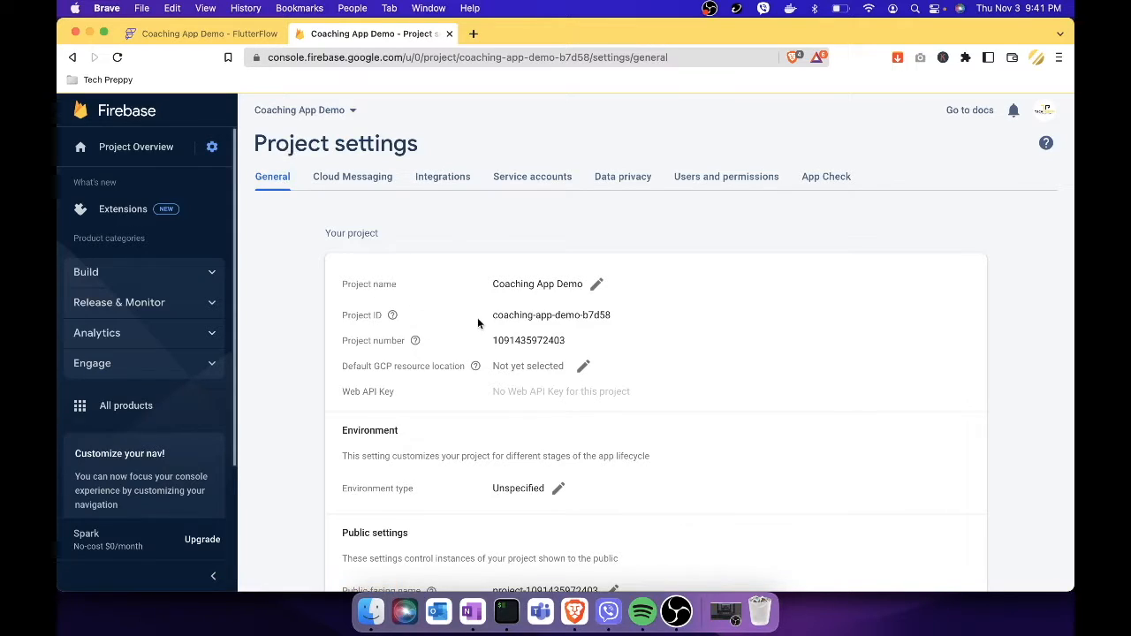
left_click_drag(492, 316, 616, 316)
key("super+c")
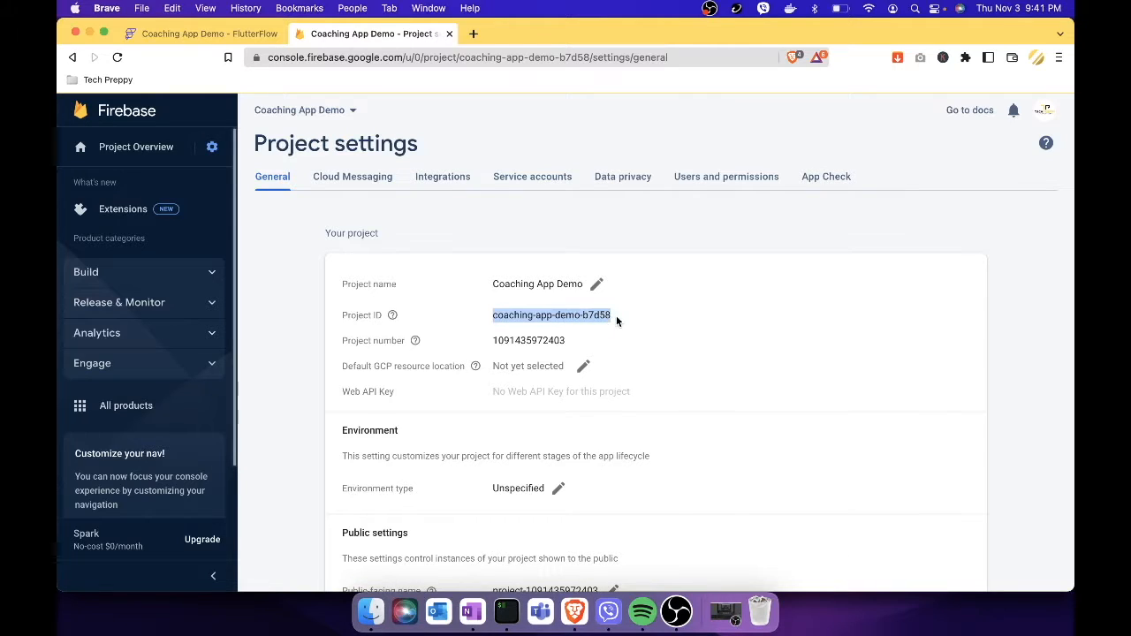
left_click(259, 34)
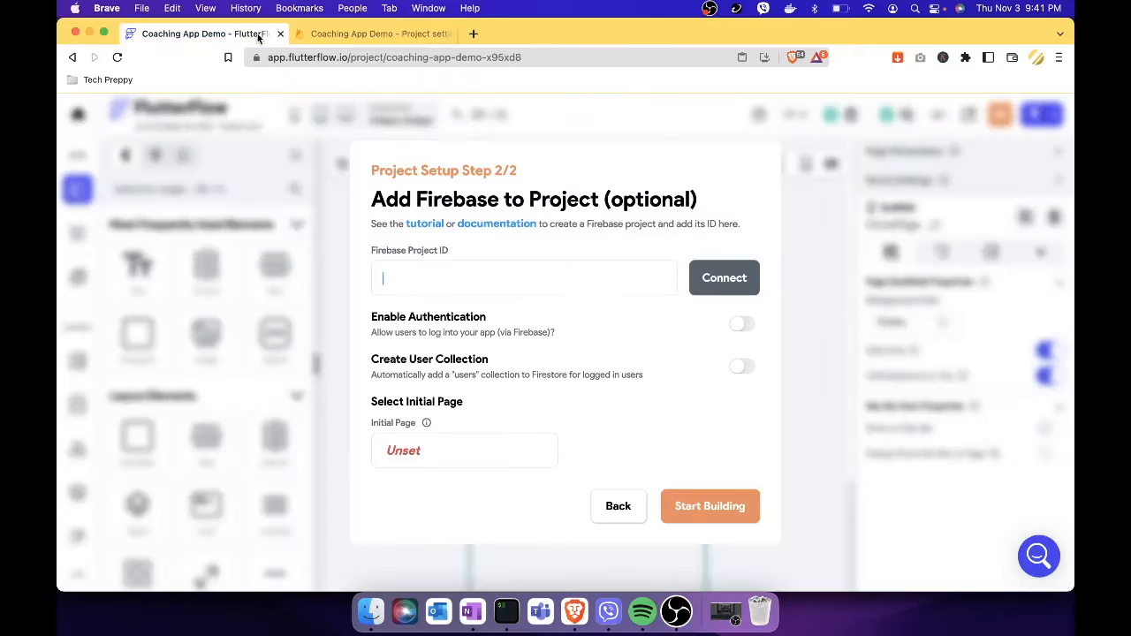
Paste coaching-app-demo-b7d58 into the Firebase Project ID field and attempt to connect.
left_click(508, 278)
key("super+v")
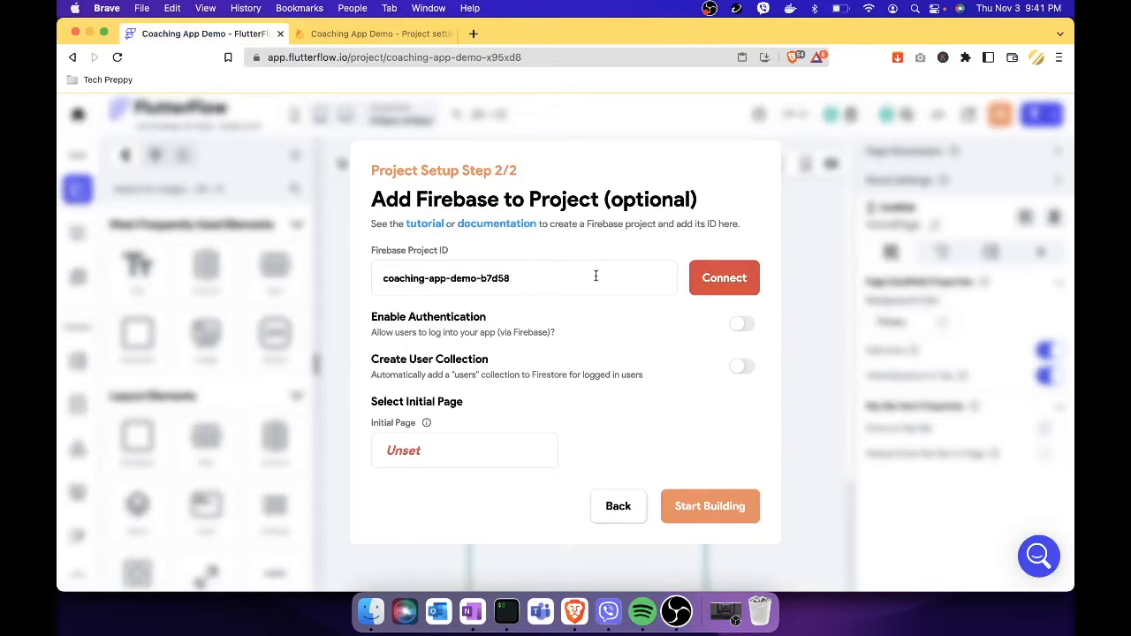
left_click(722, 285)
Open an empty add-member form under Firebase Users and permissions, then return to FlutterFlow.
left_click(394, 36)
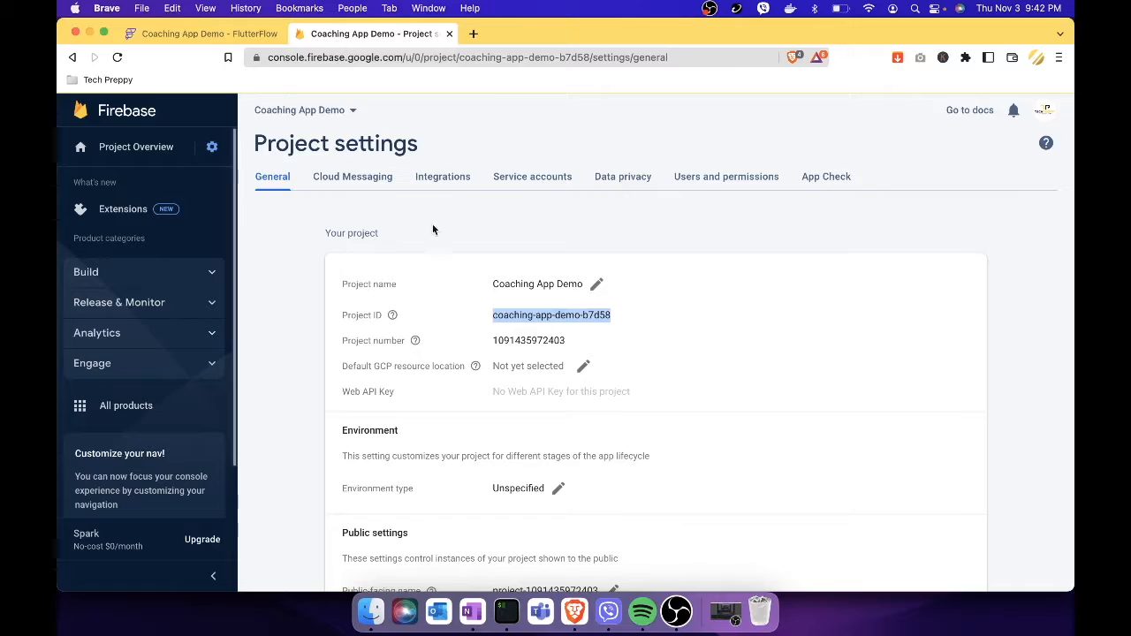
left_click(748, 175)
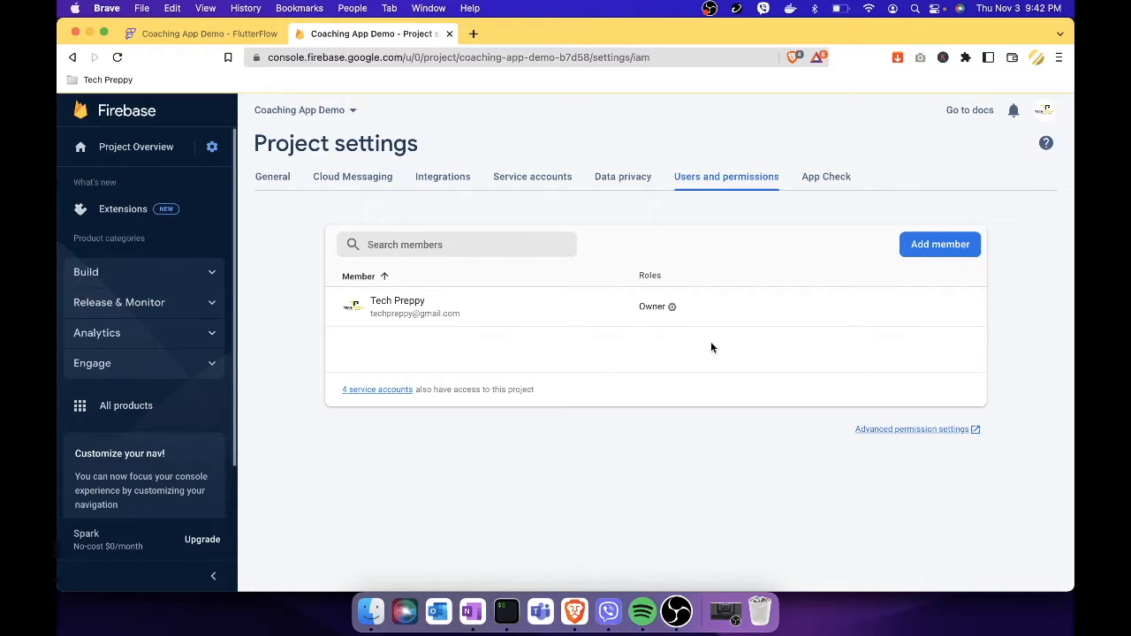
left_click(942, 244)
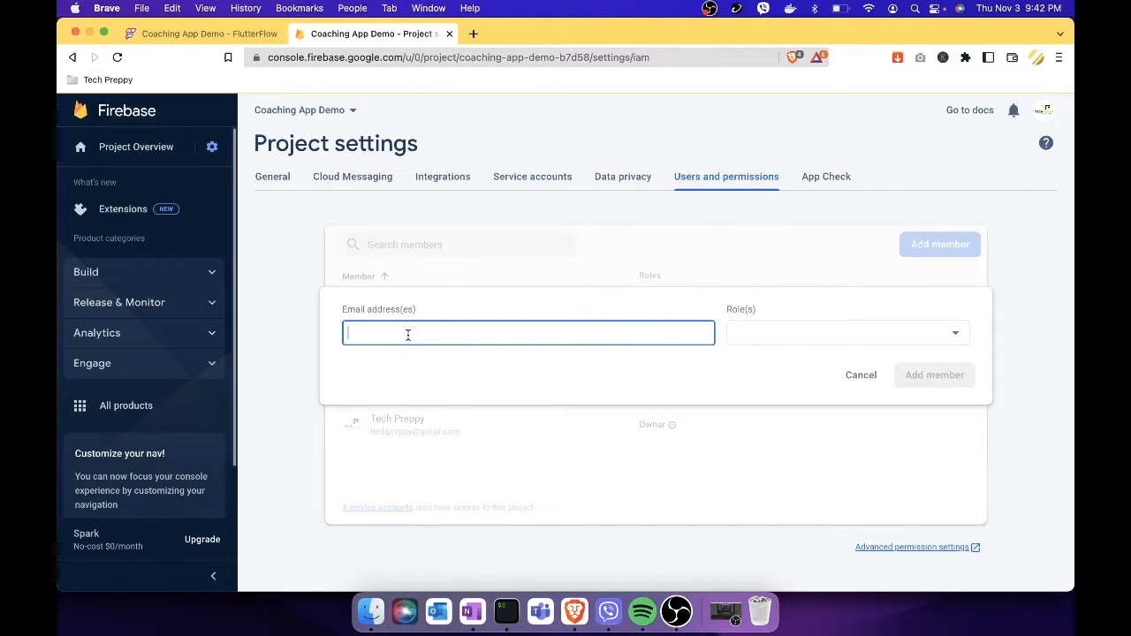
left_click(236, 35)
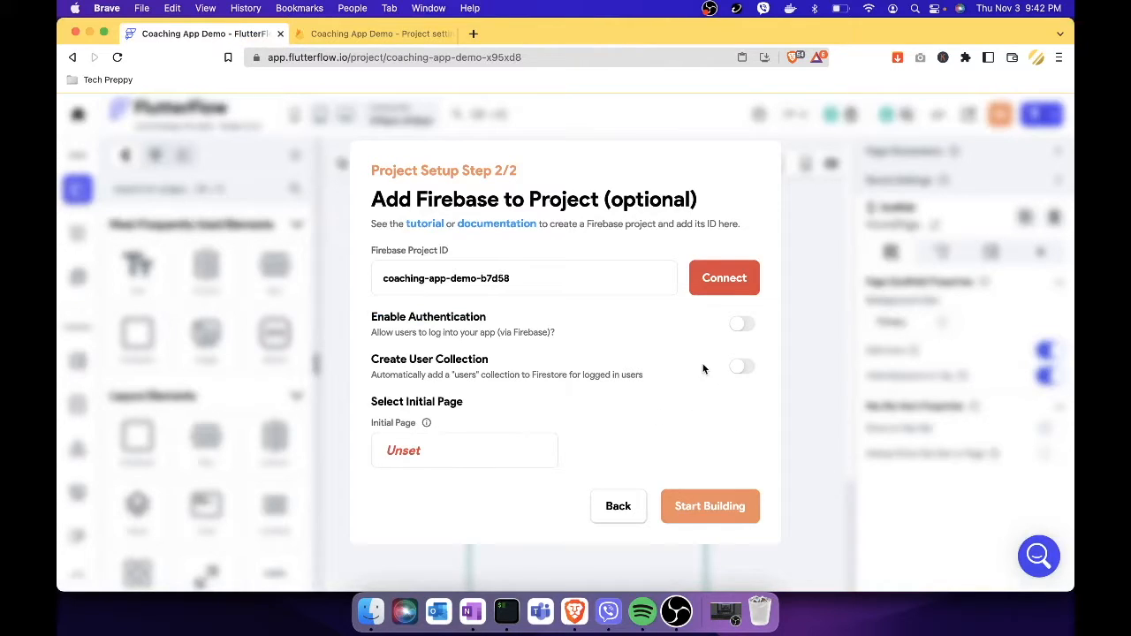
Retry the connection, copy FlutterFlow's service address from the error notice, and return to Firebase's add-member form.
left_click(724, 278)
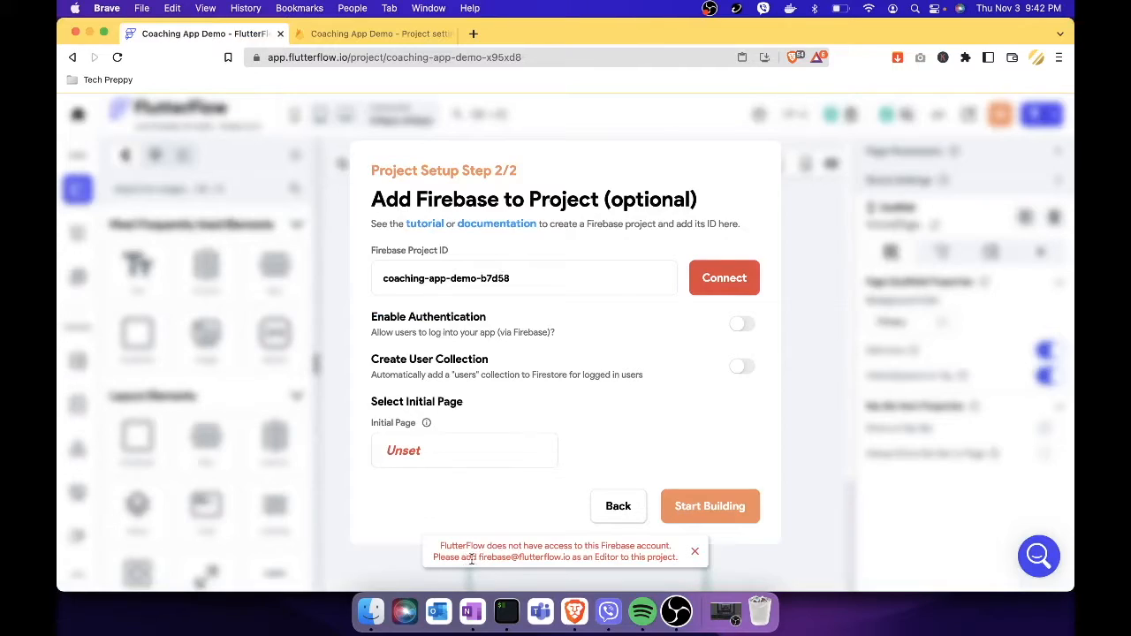
left_click_drag(483, 558, 520, 558)
left_click(489, 557)
left_click_drag(479, 558, 570, 559)
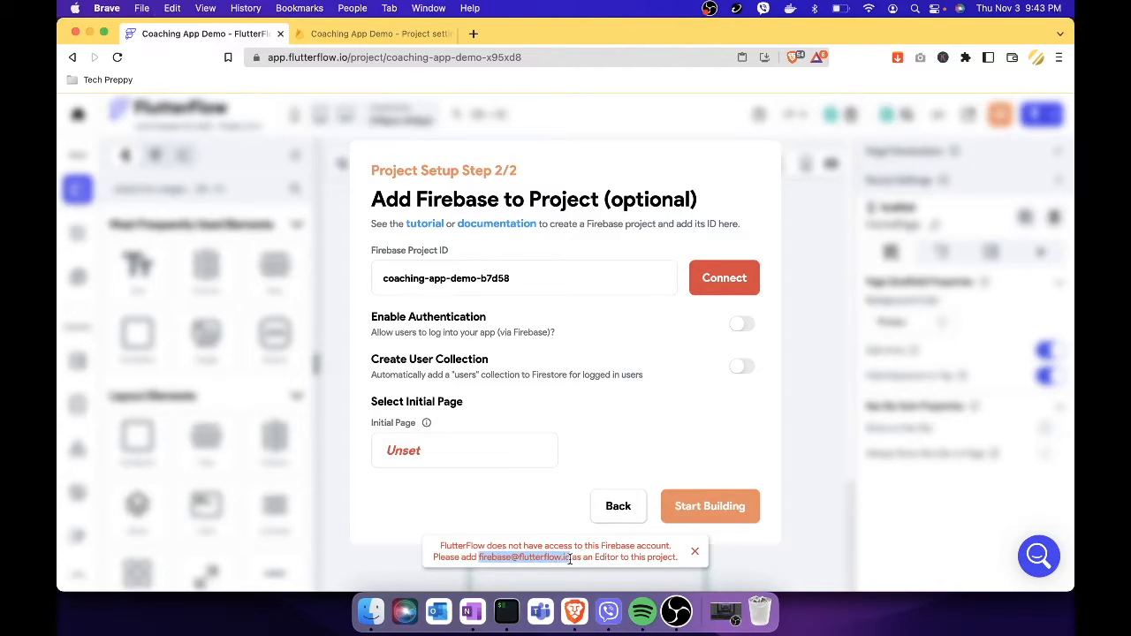
left_click(381, 34)
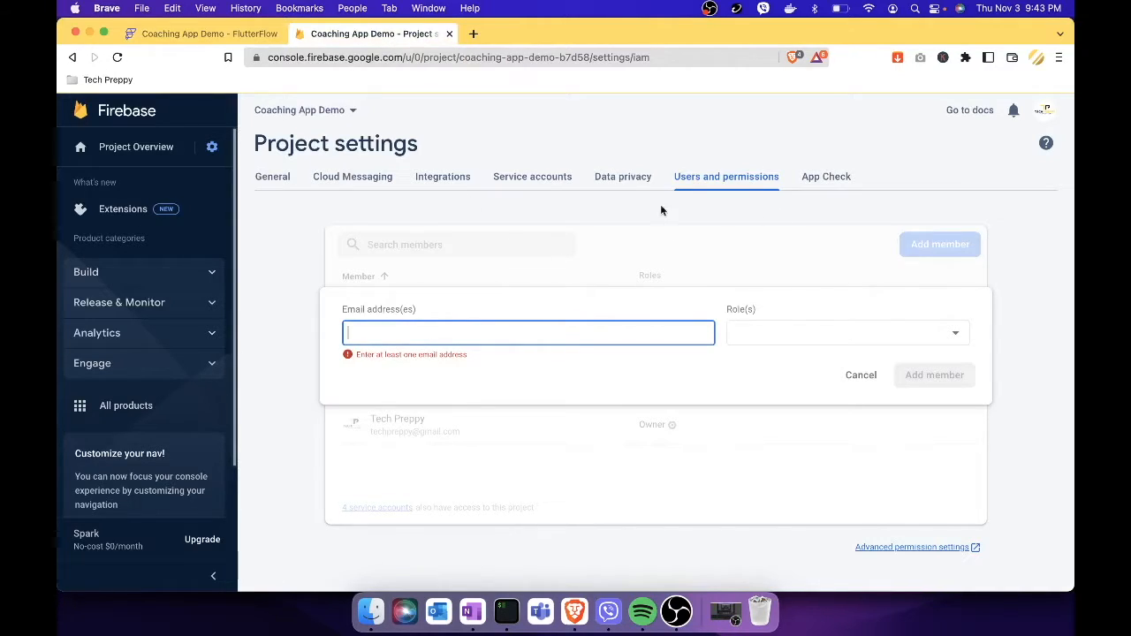
Add FlutterFlow's service address as an Editor member of the Firebase project.
key("super+v")
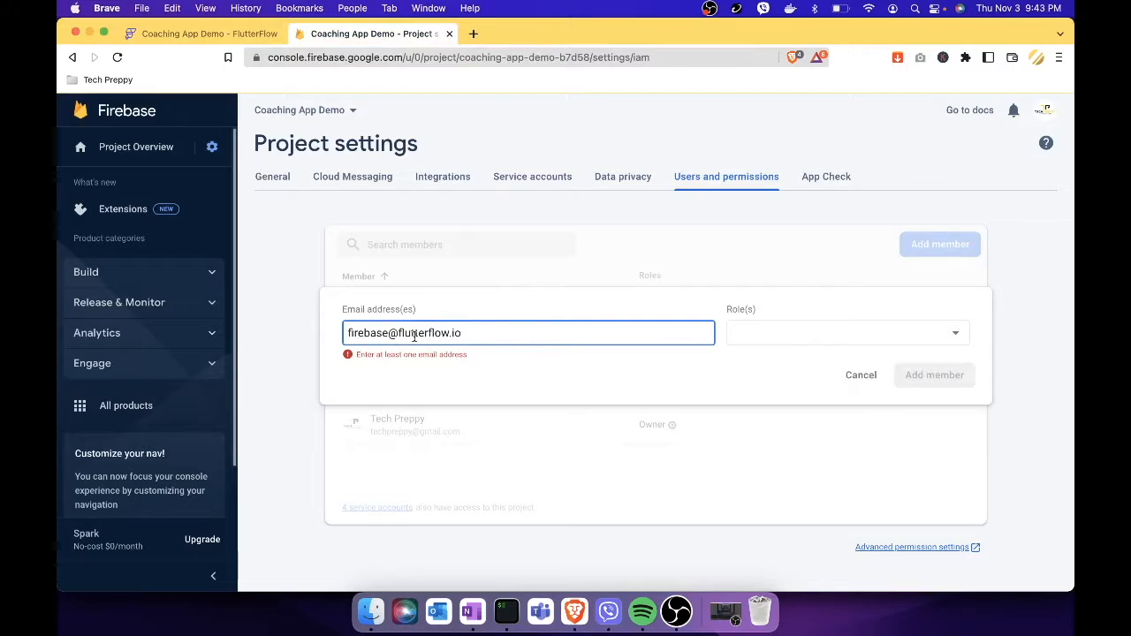
left_click(853, 341)
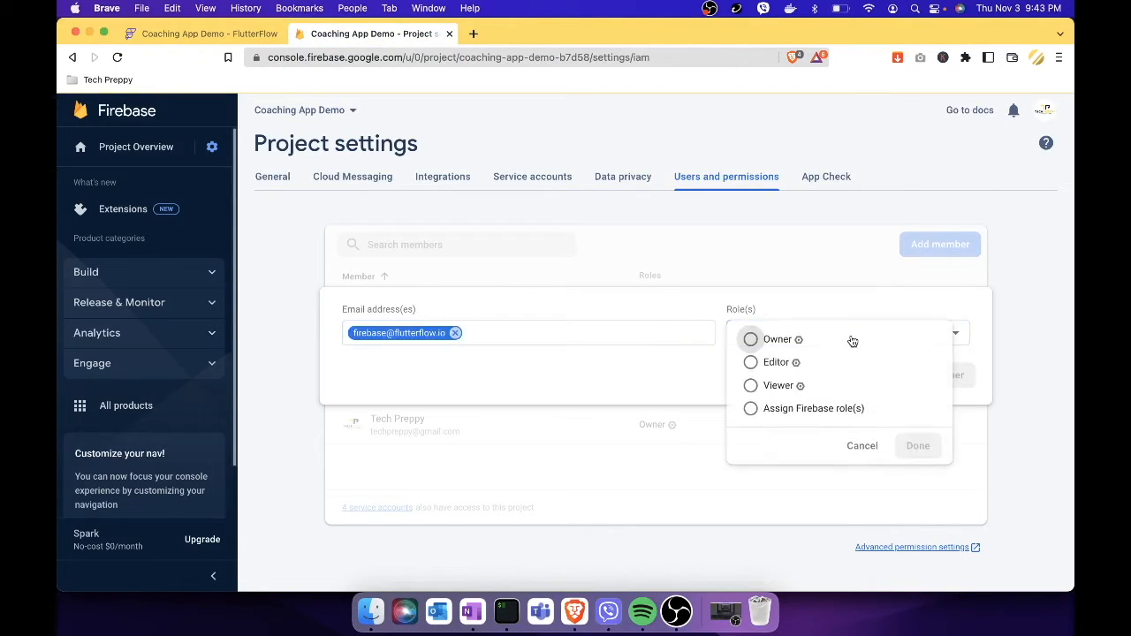
left_click(751, 363)
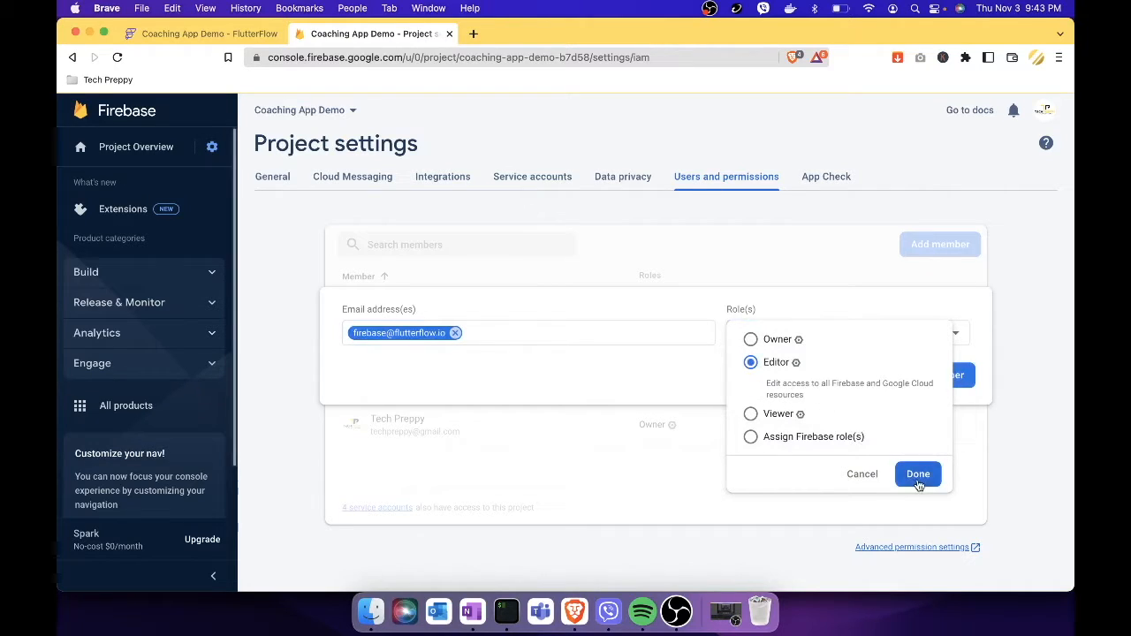
left_click(918, 481)
left_click(949, 375)
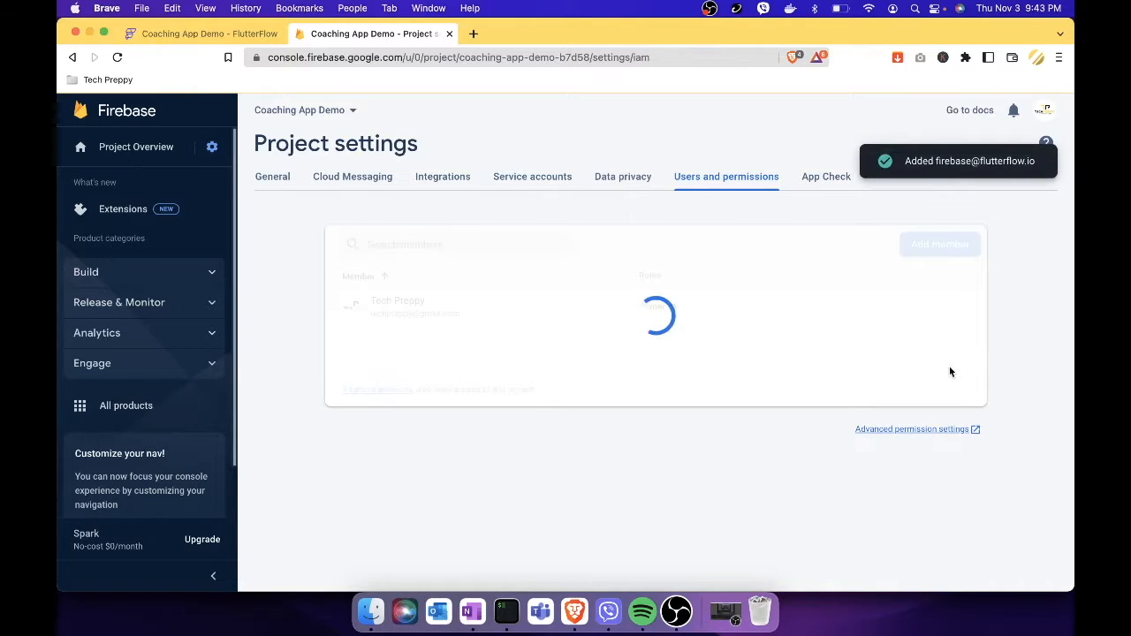
left_click(249, 37)
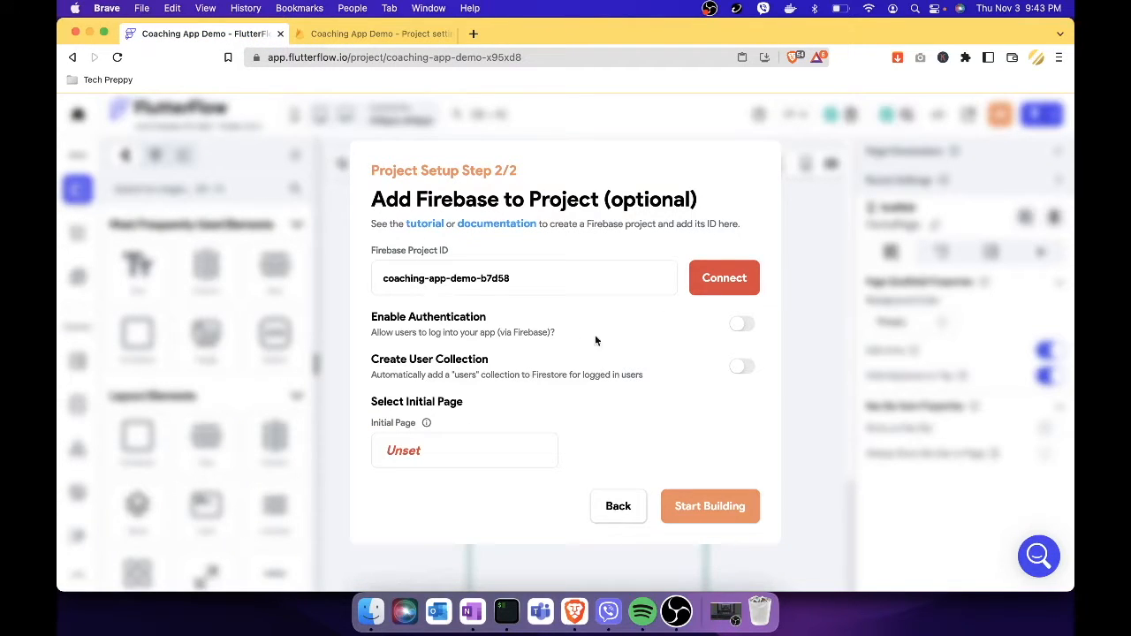
Connect the coaching-app-demo-b7d58 Firebase project and auto-generate its config files.
left_click(736, 280)
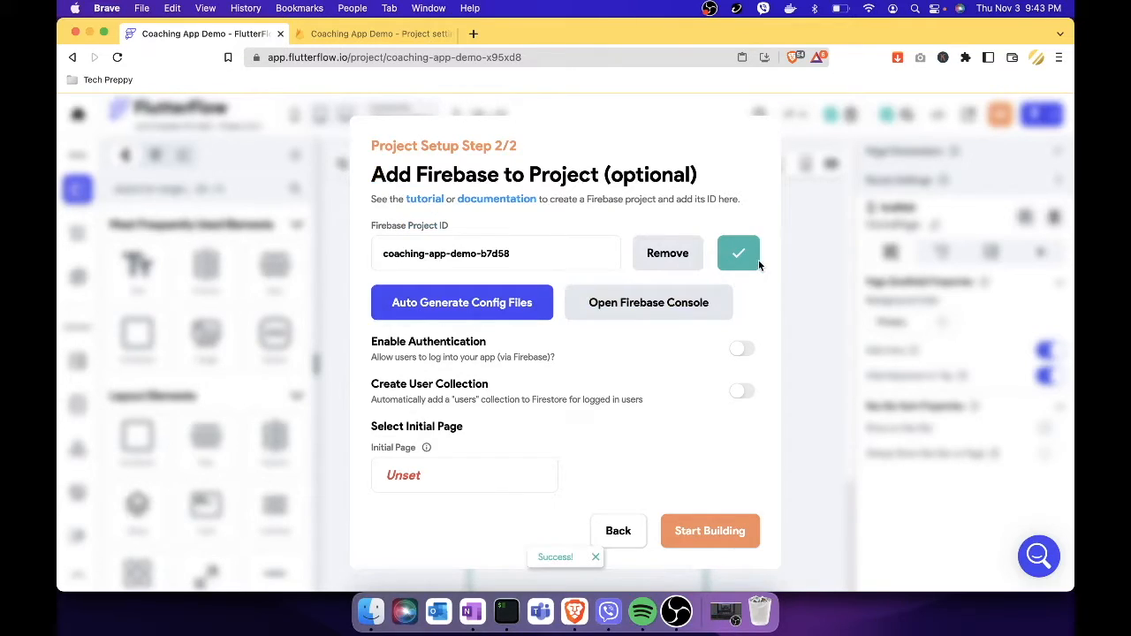
left_click(494, 307)
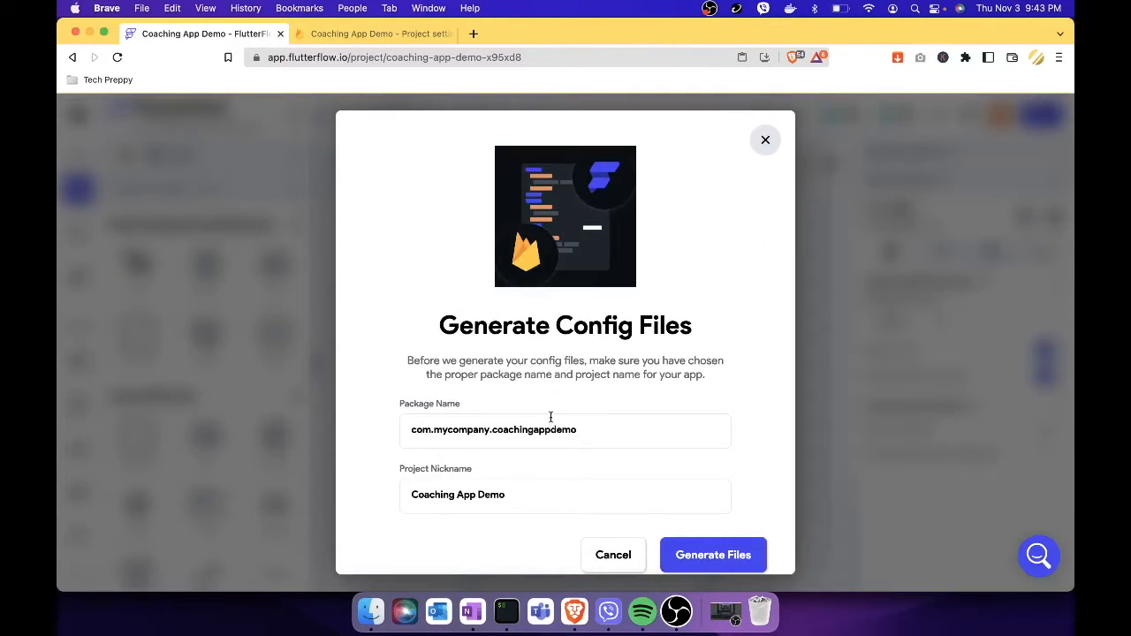
left_click(701, 553)
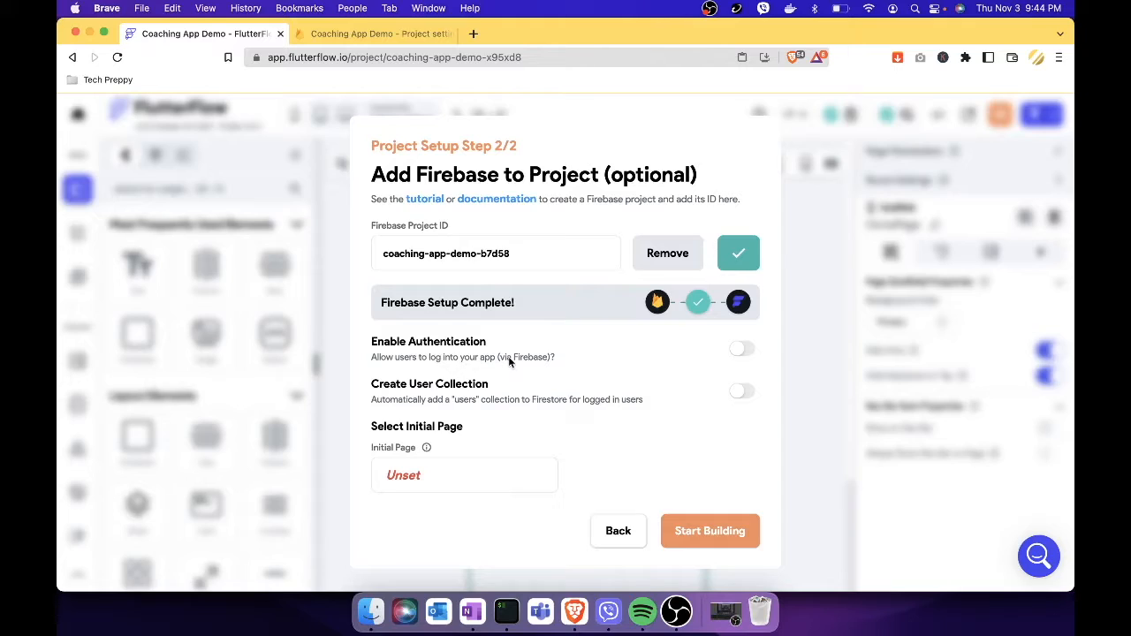
Enable authentication, leave the automatic users collection off, and start building.
left_click(747, 354)
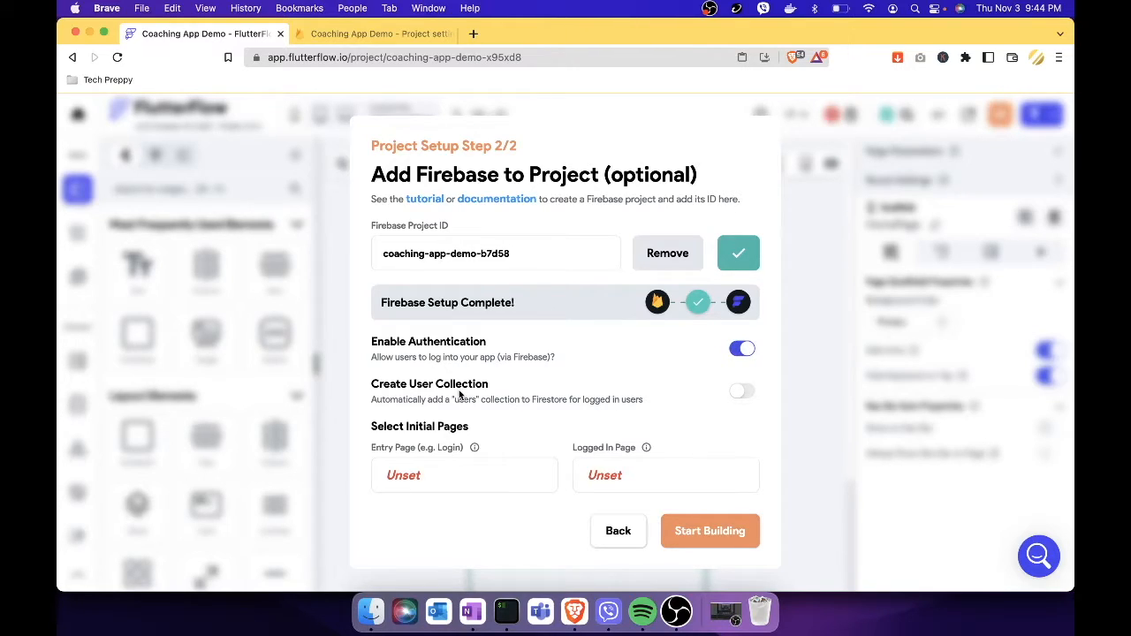
left_click(744, 393)
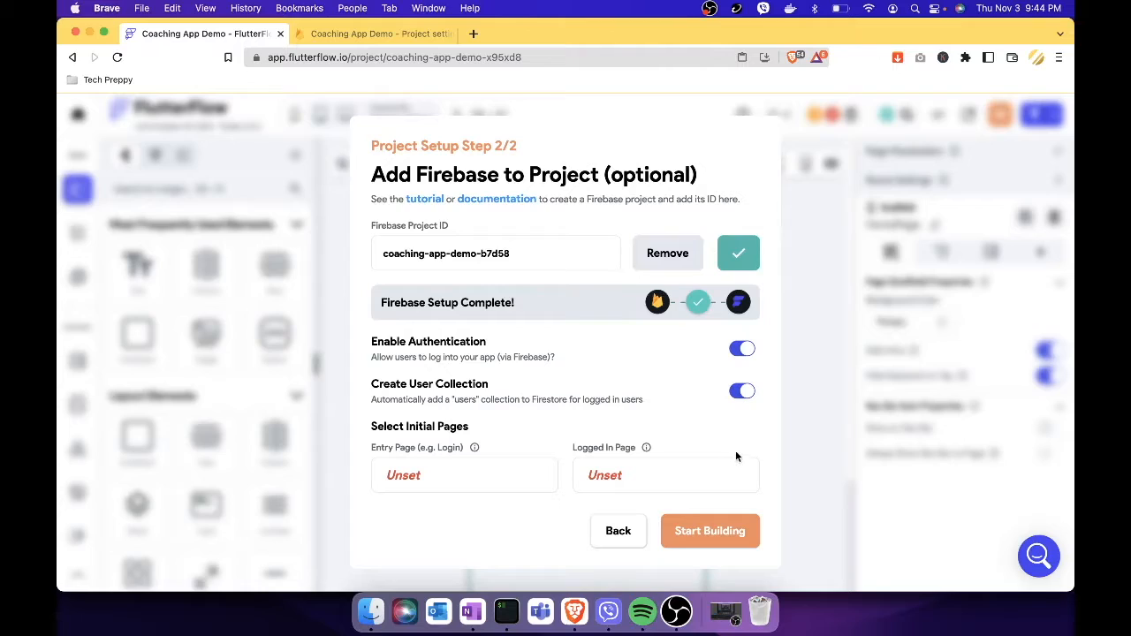
left_click(742, 393)
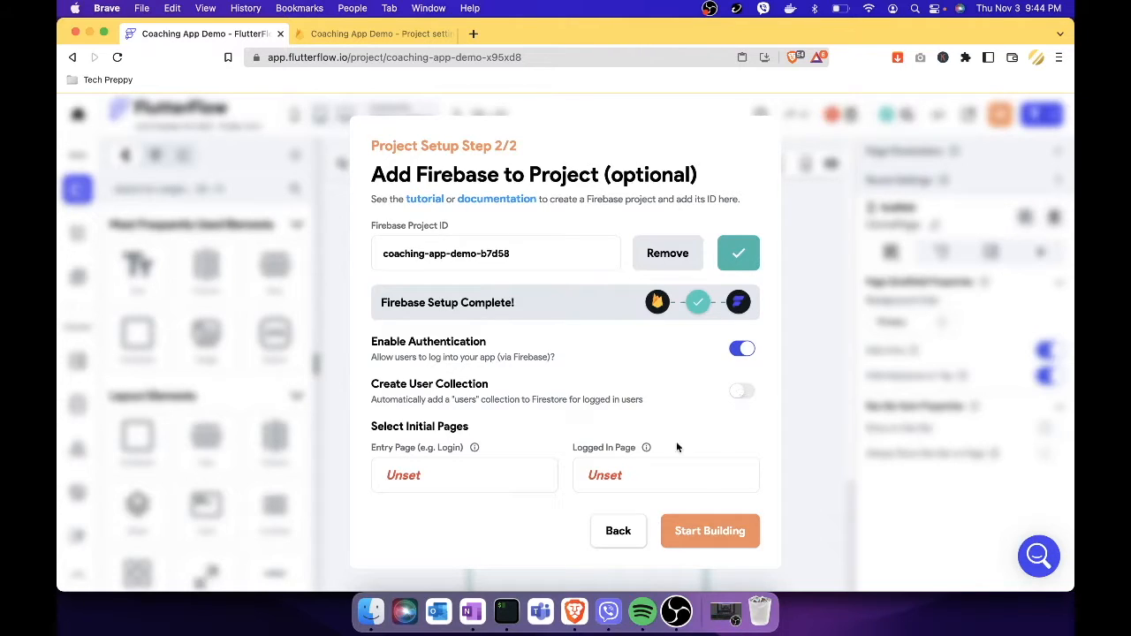
left_click(715, 528)
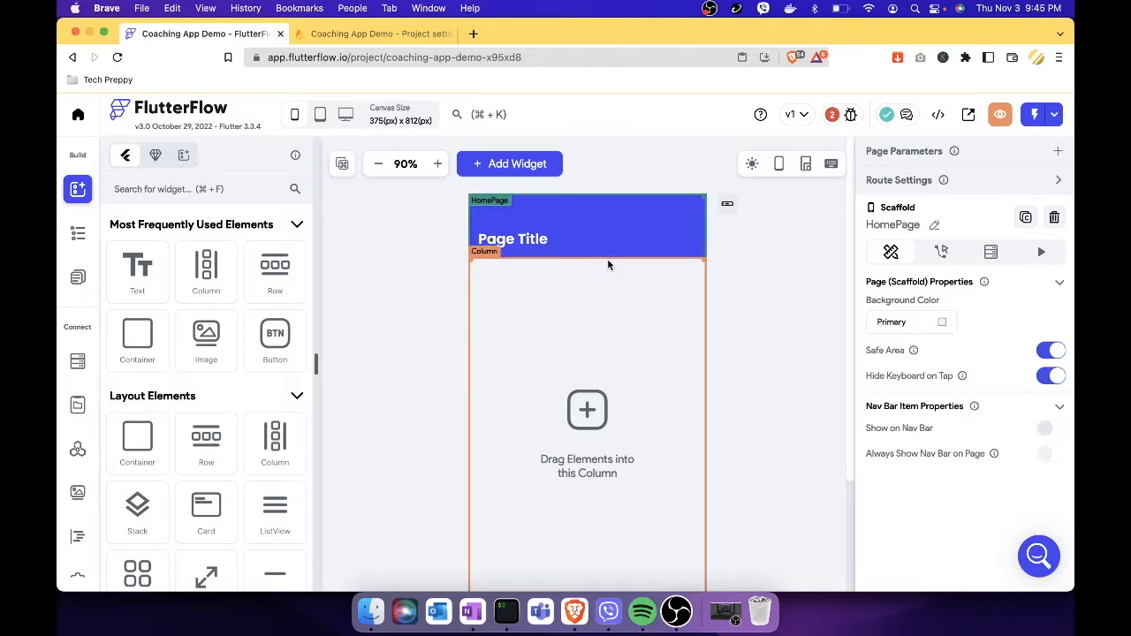
left_click(419, 304)
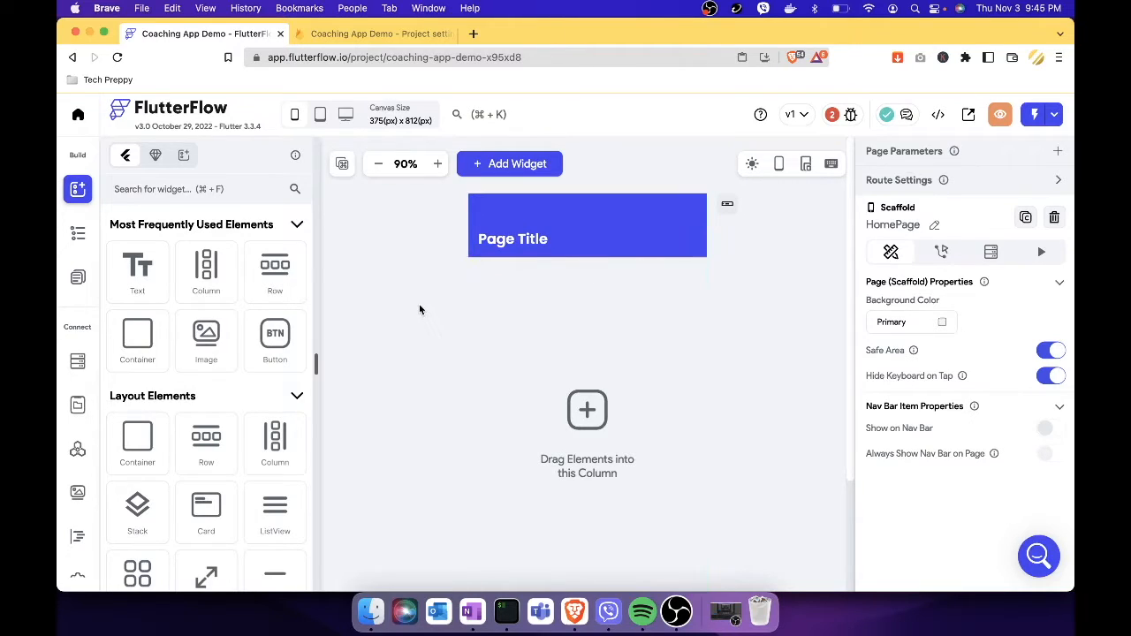
left_click(850, 122)
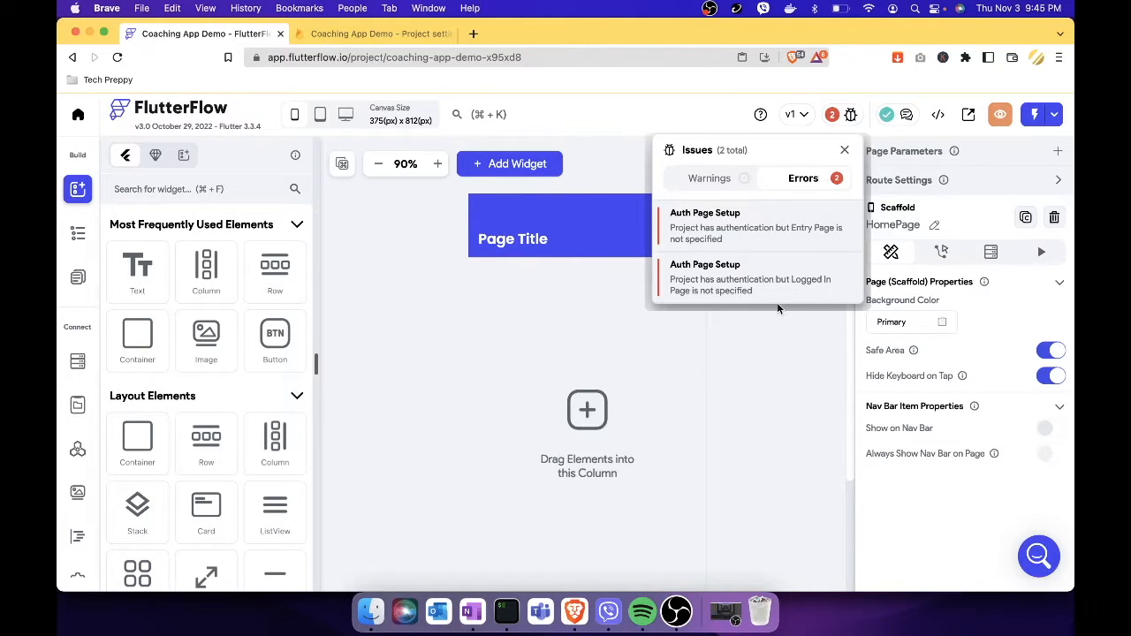
left_click(784, 343)
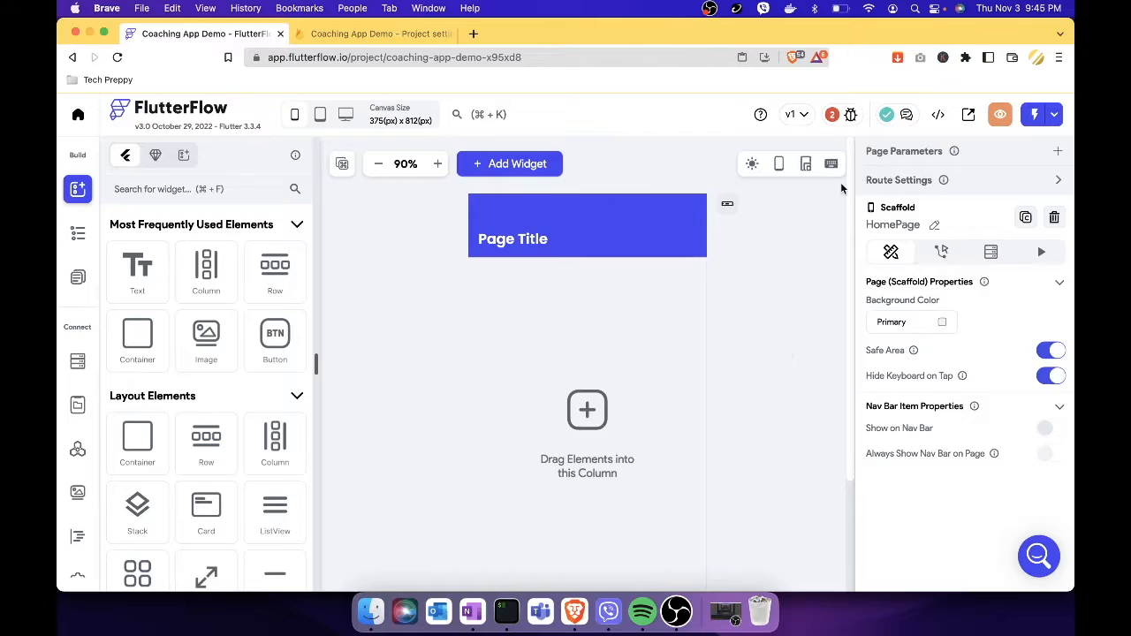
left_click(842, 118)
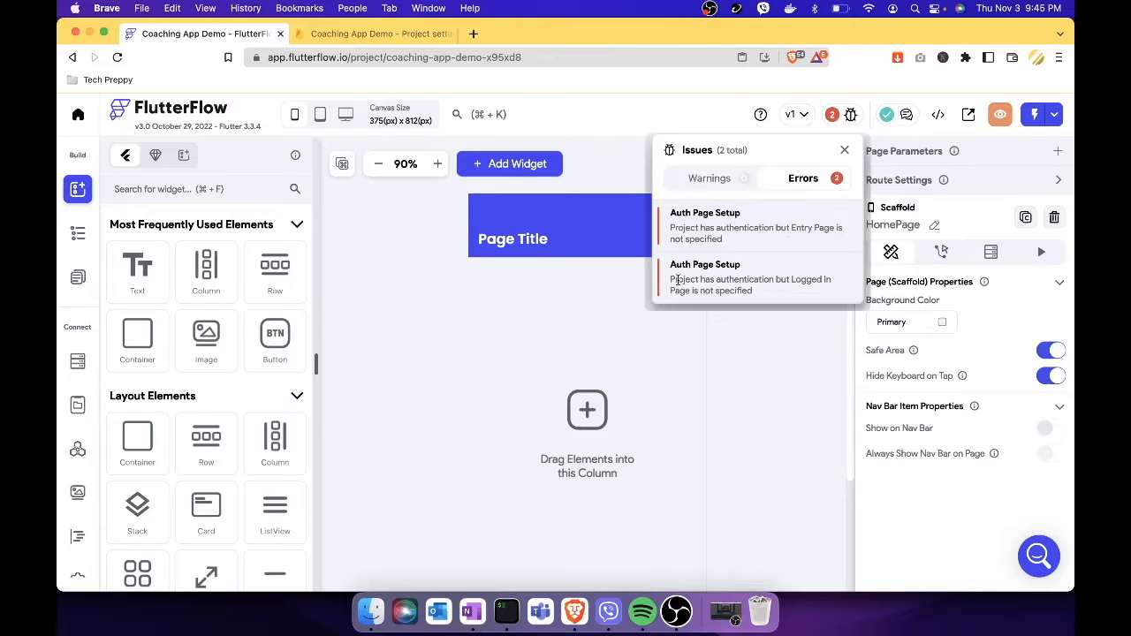
left_click(747, 351)
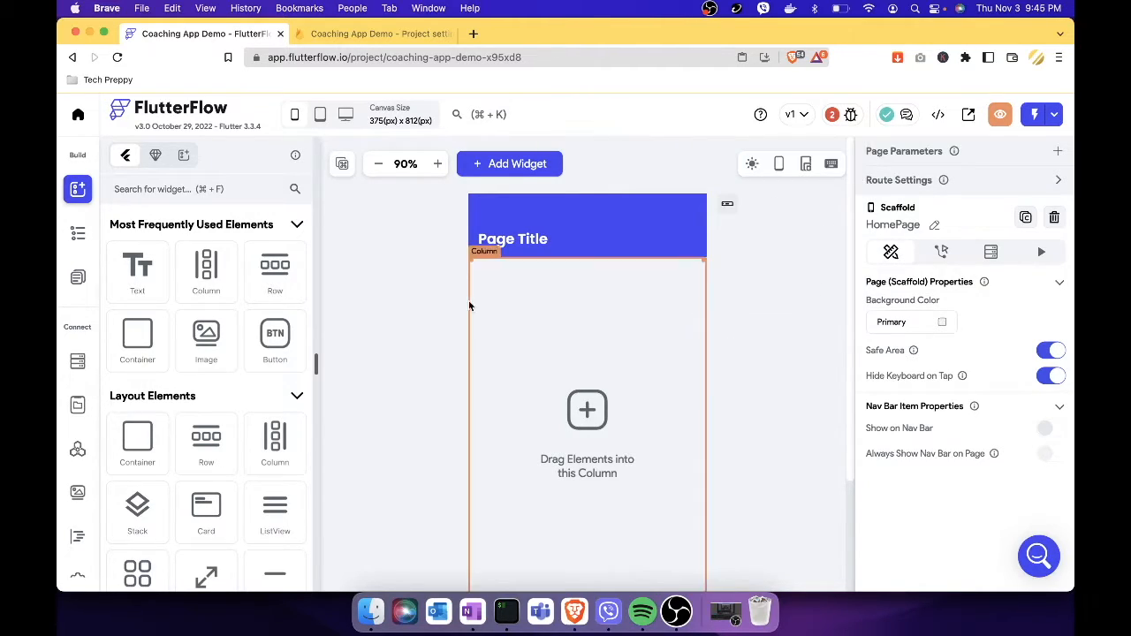
Start a new page and pick the Onboarding_4 template from the Auth templates.
left_click(76, 281)
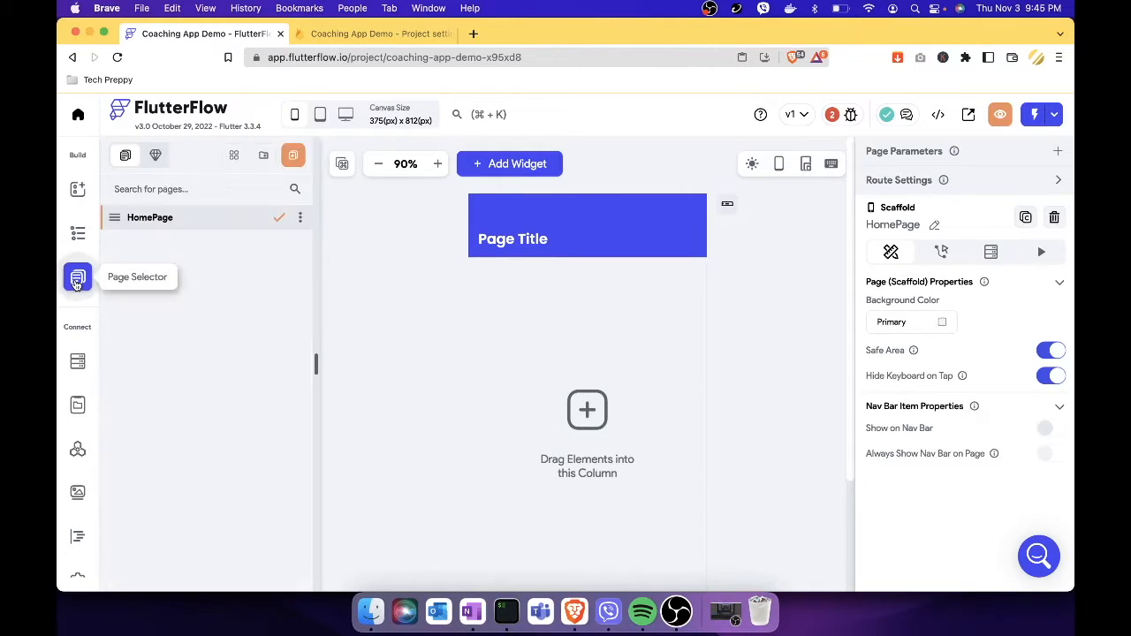
left_click(295, 158)
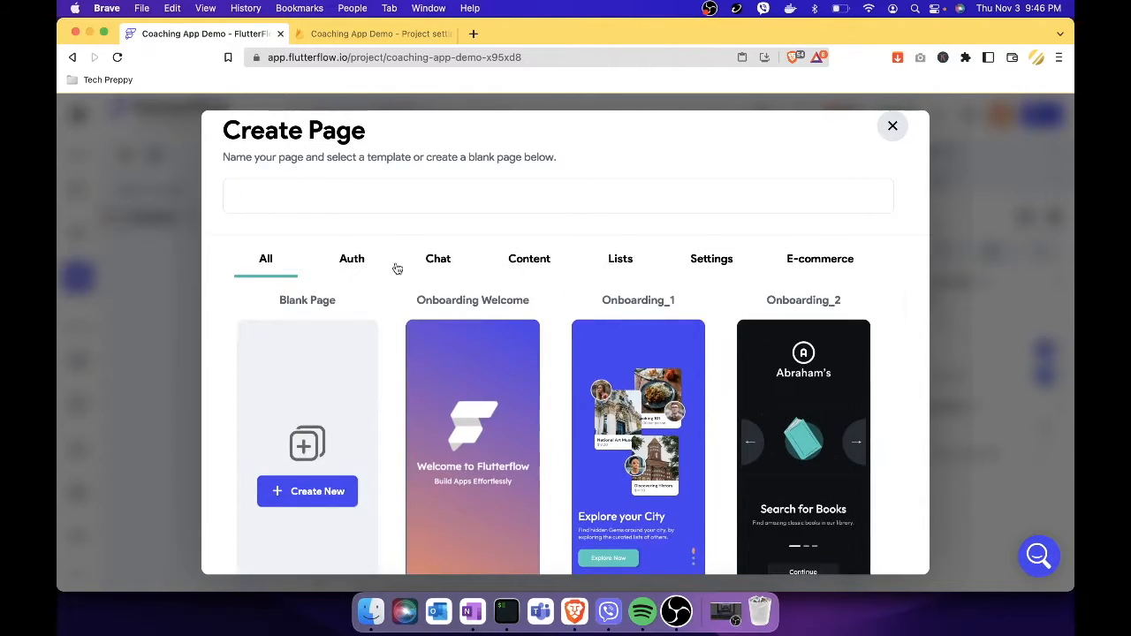
left_click(357, 262)
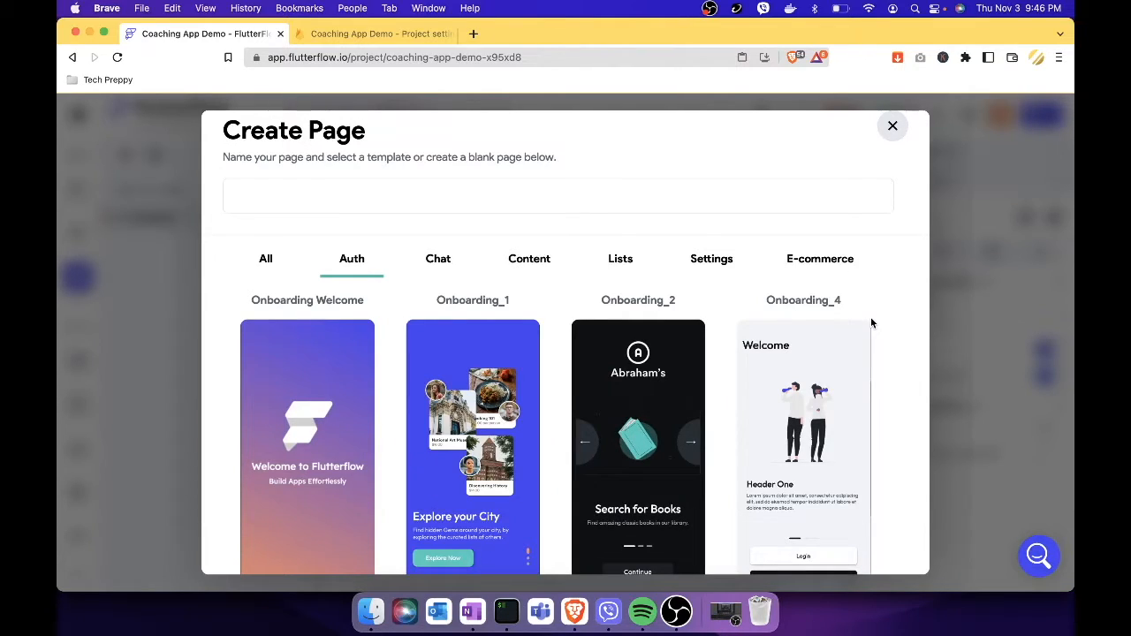
scroll(871, 322, "down", 2)
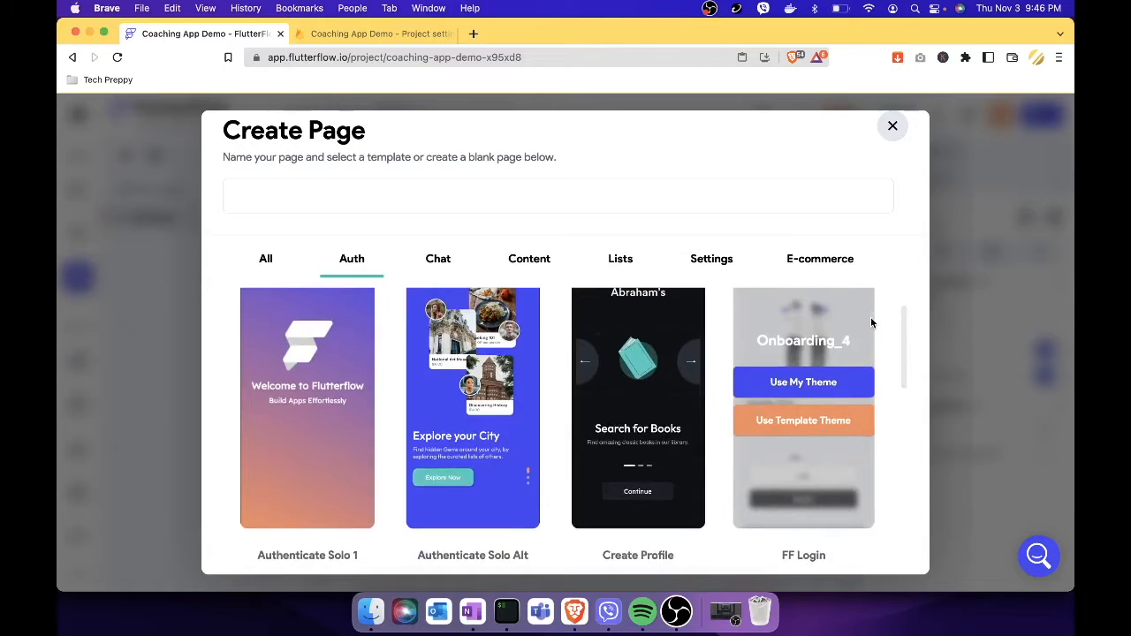
scroll(859, 353, "down", 1)
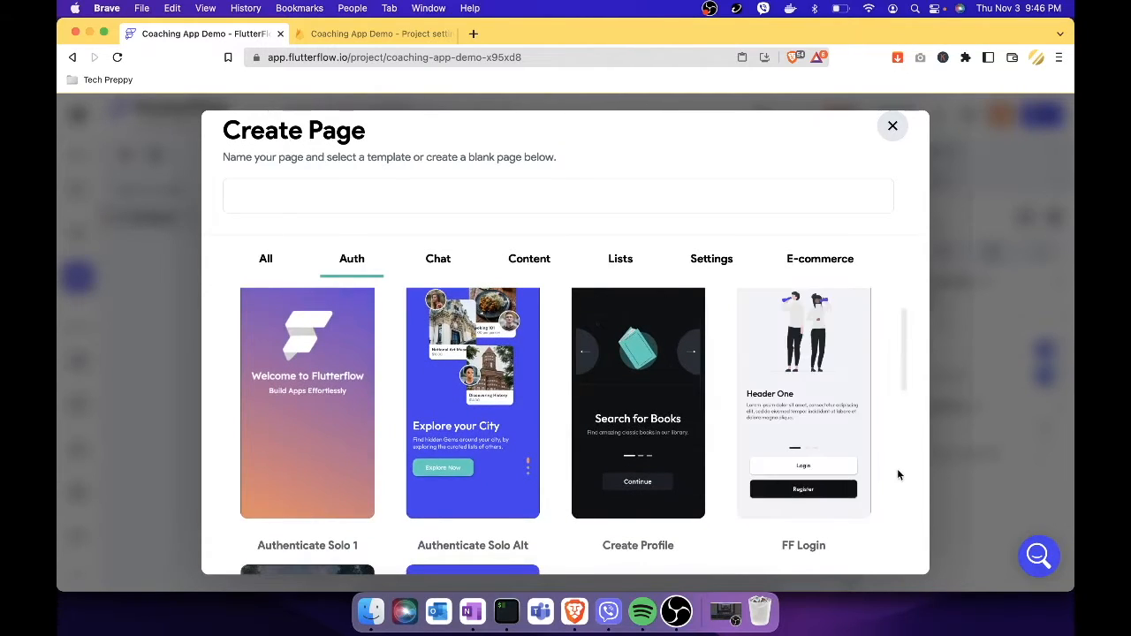
scroll(878, 390, "up", 2)
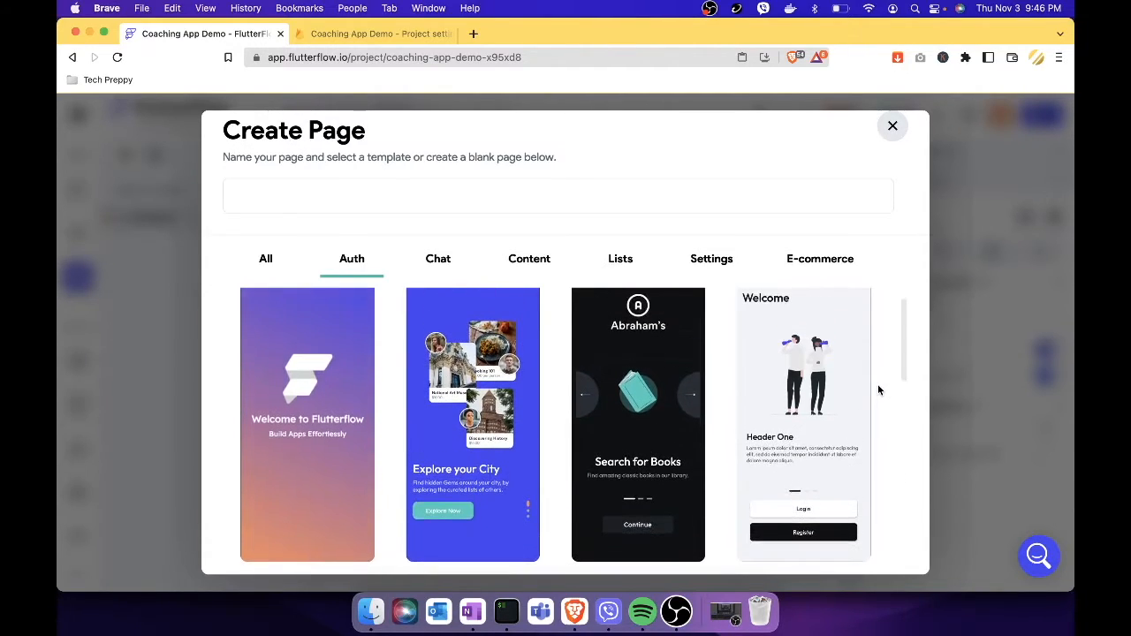
mouse_move(809, 397)
mouse_move(827, 421)
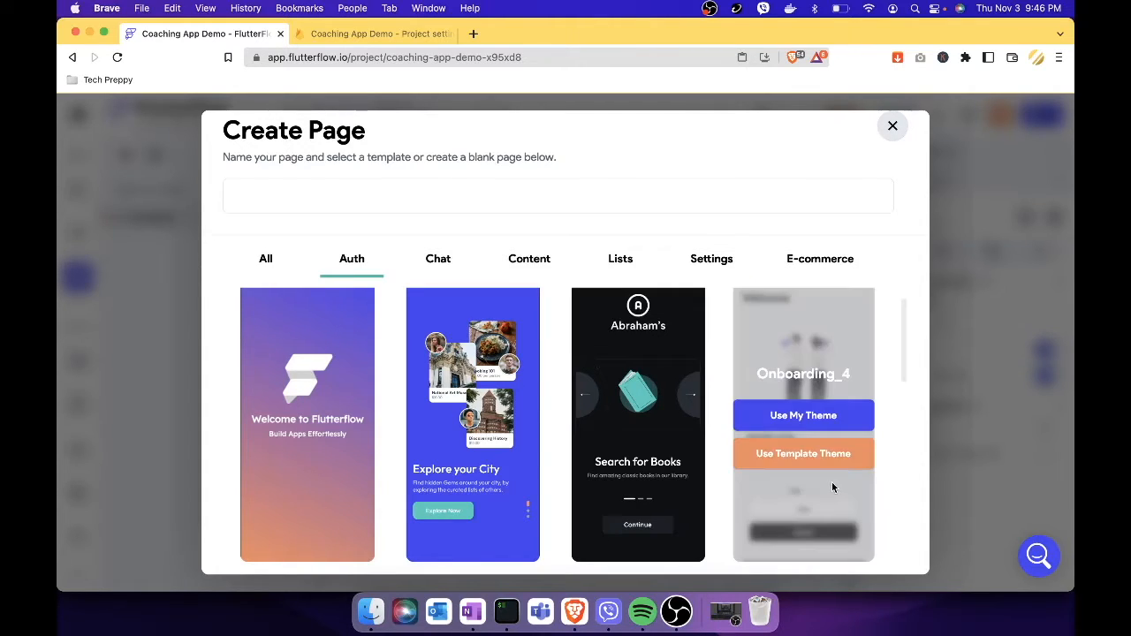
left_click(828, 419)
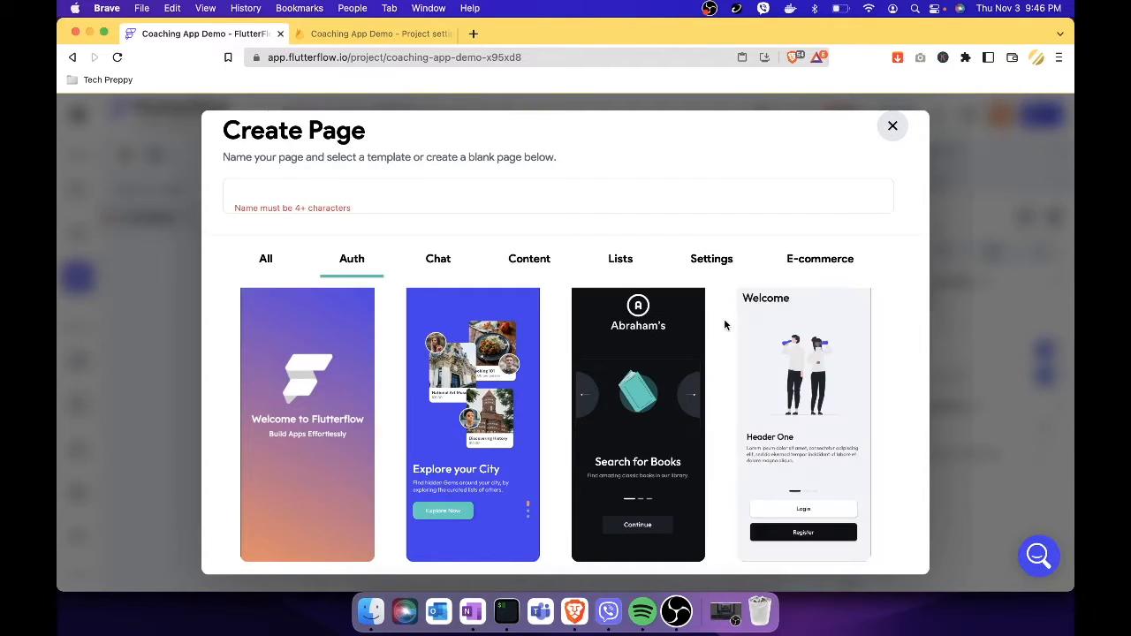
Name the page 'Welcome' and create it with the app's theme.
left_click(371, 193)
type("Welcome")
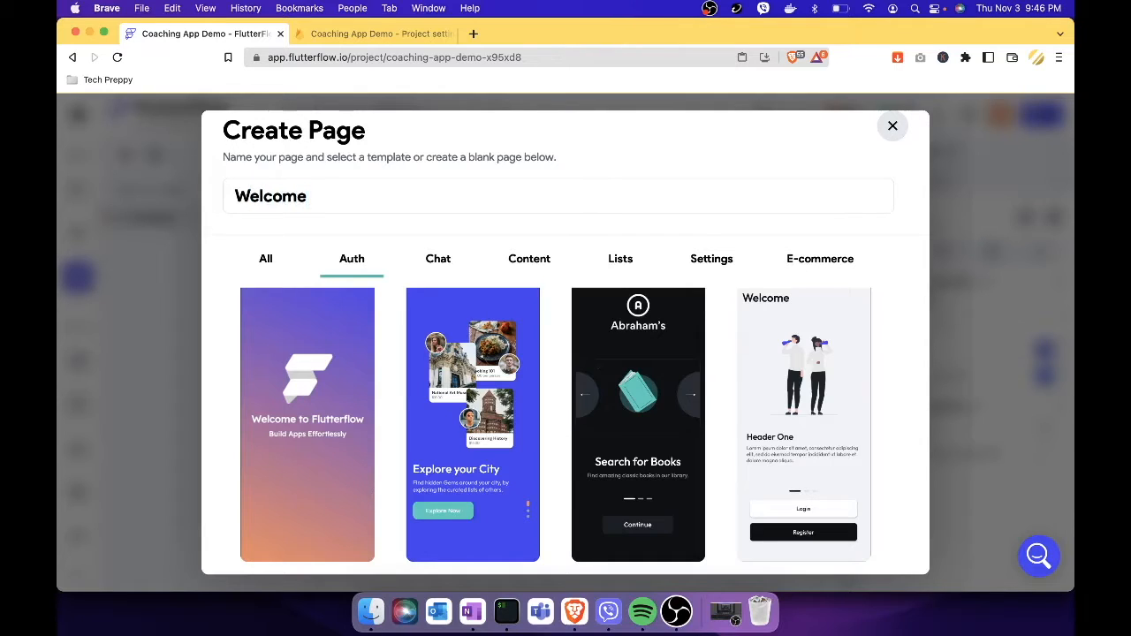
mouse_move(748, 362)
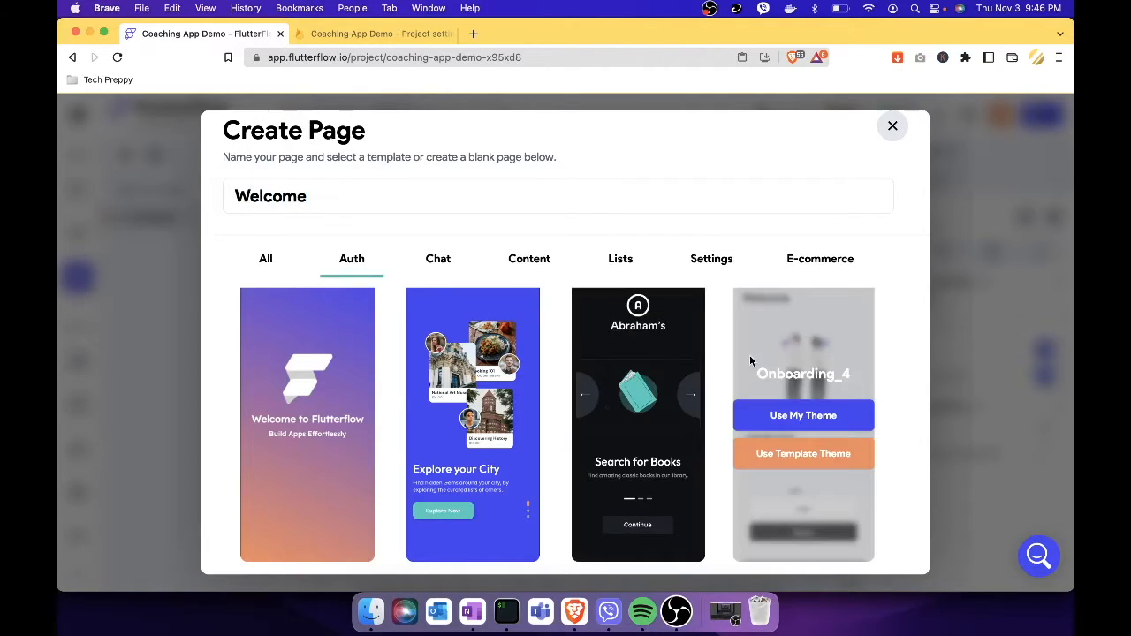
left_click(825, 415)
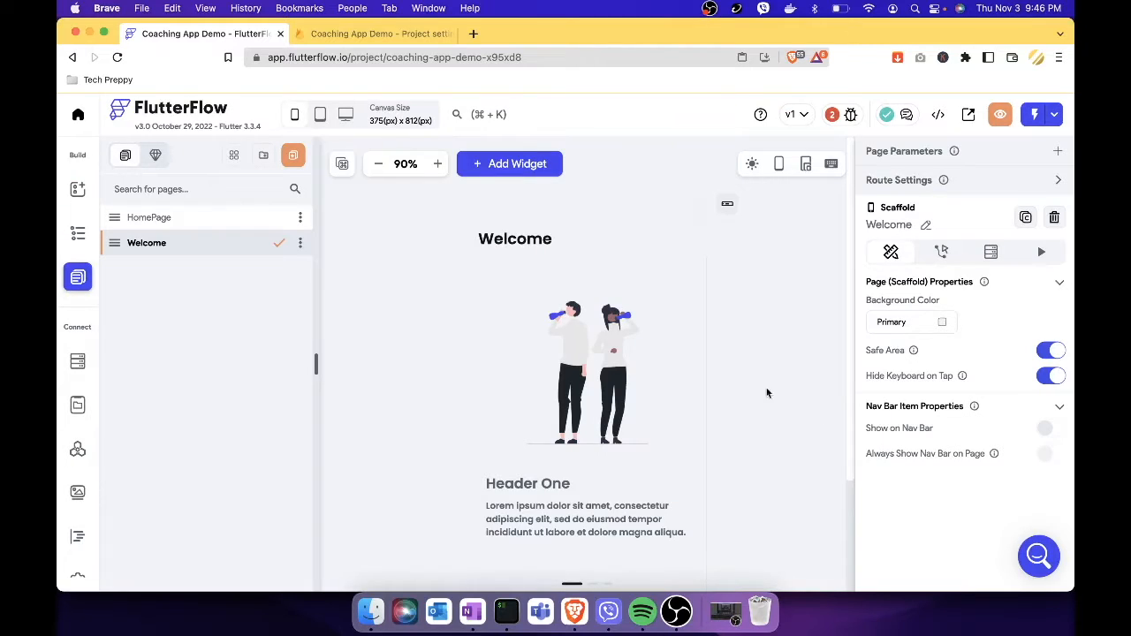
scroll(778, 446, "down", 3)
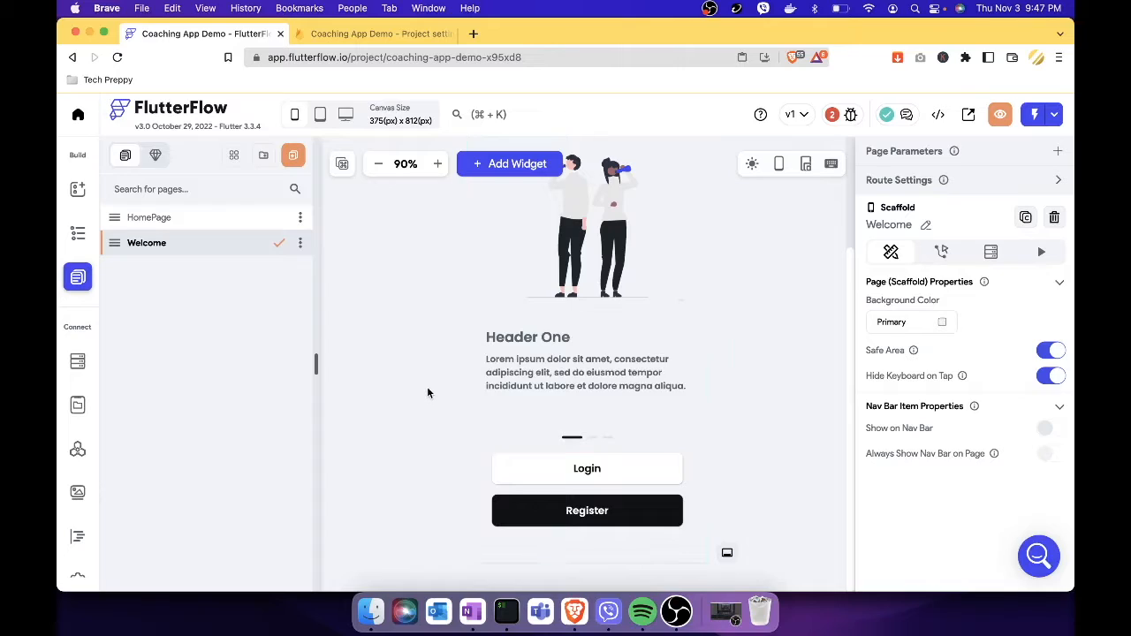
Start another new page and browse the Auth templates for Simple 2 - Login.
left_click(295, 156)
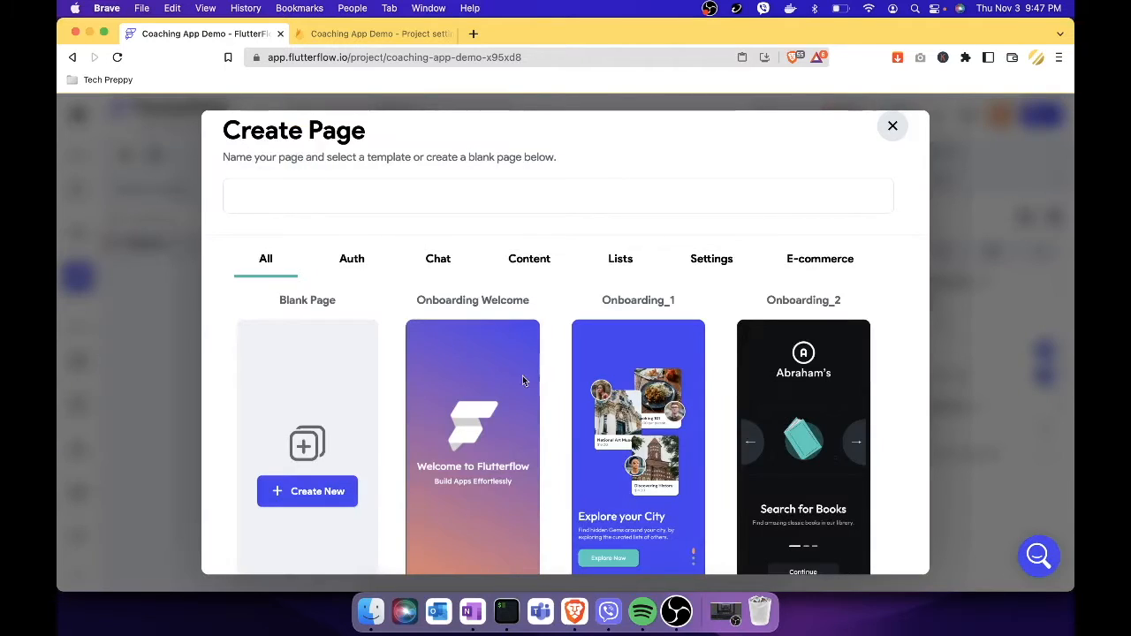
left_click(351, 258)
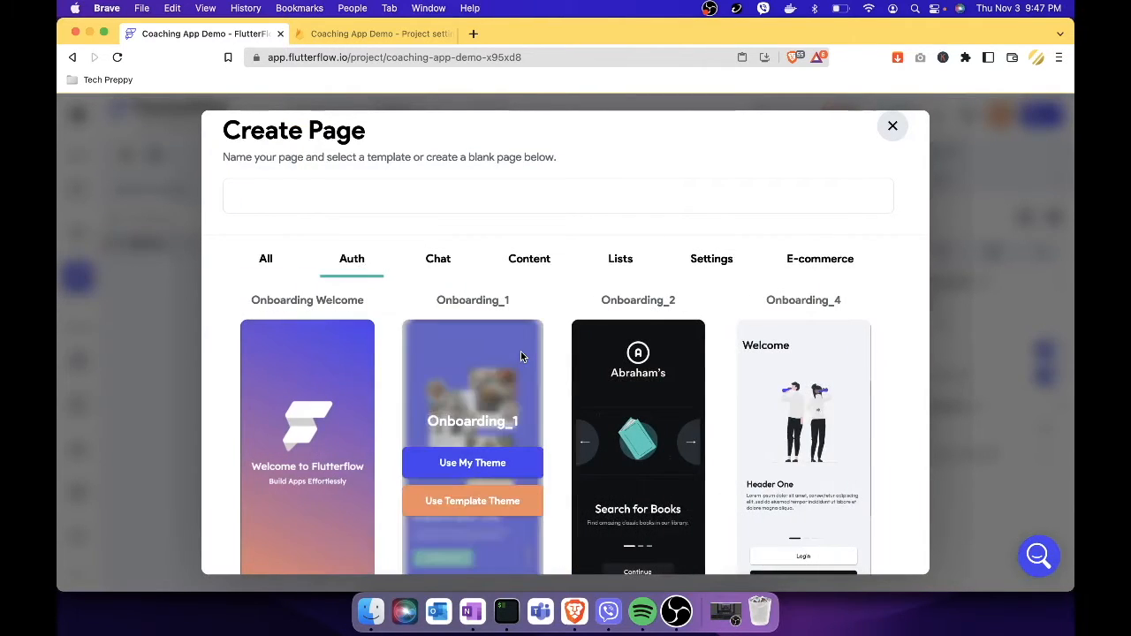
scroll(521, 351, "down", 5)
scroll(521, 356, "down", 1)
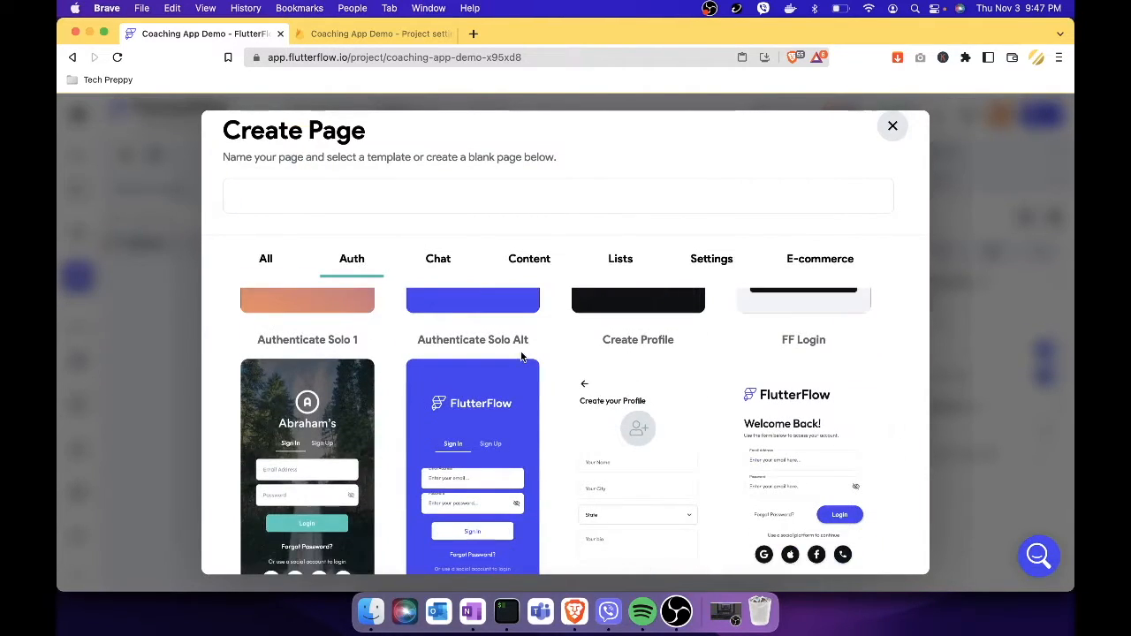
scroll(522, 357, "down", 2)
scroll(521, 356, "down", 3)
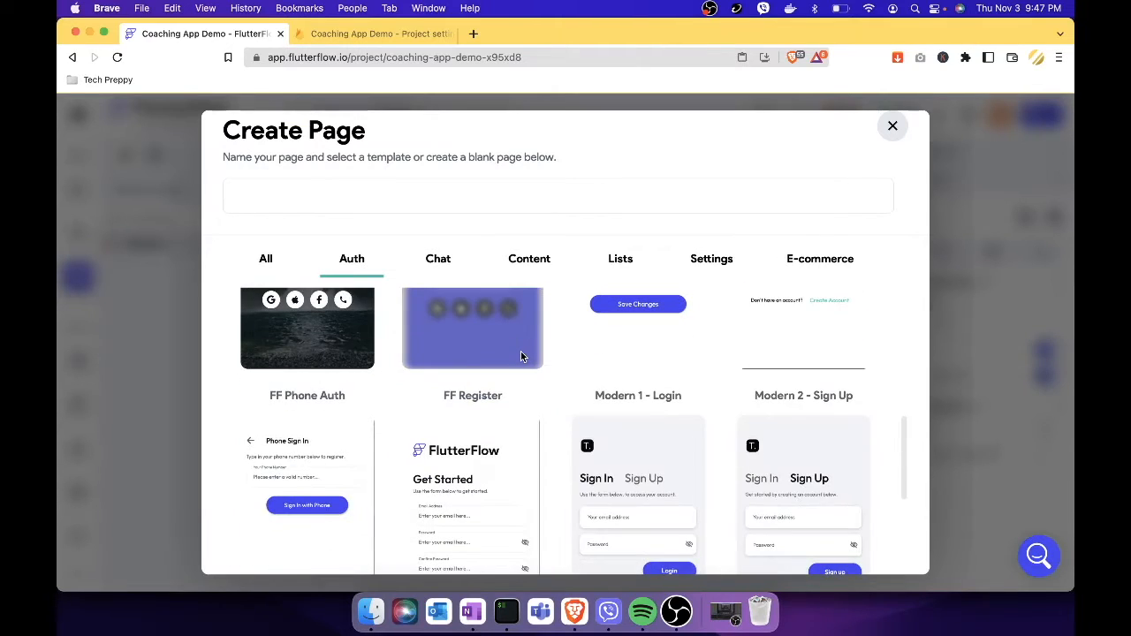
scroll(520, 357, "up", 4)
scroll(667, 416, "down", 10)
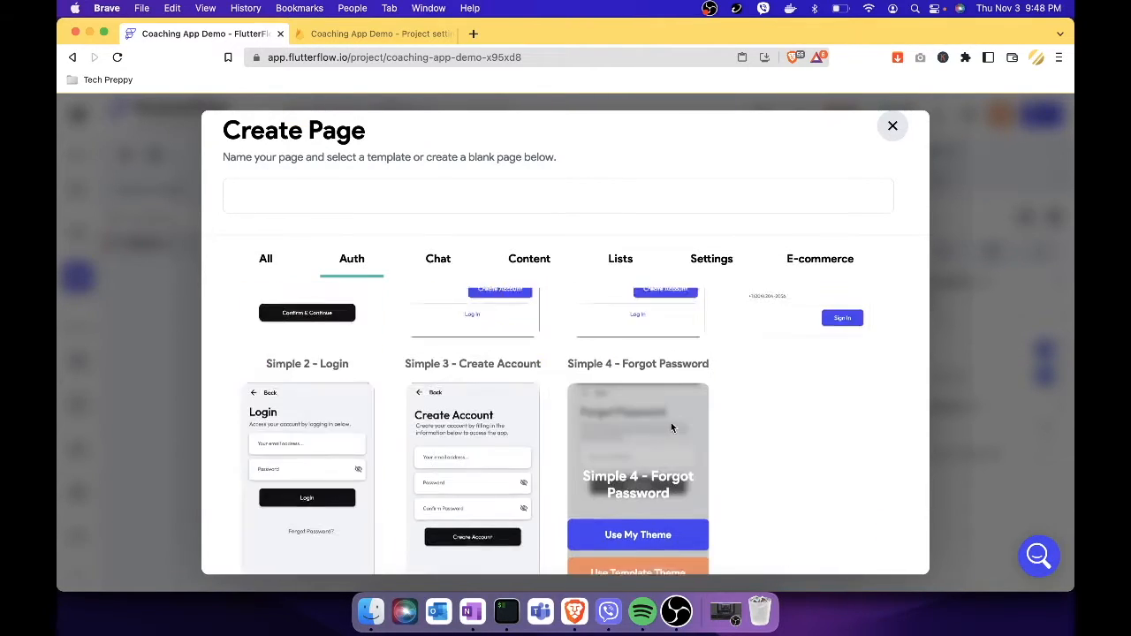
scroll(338, 446, "down", 1)
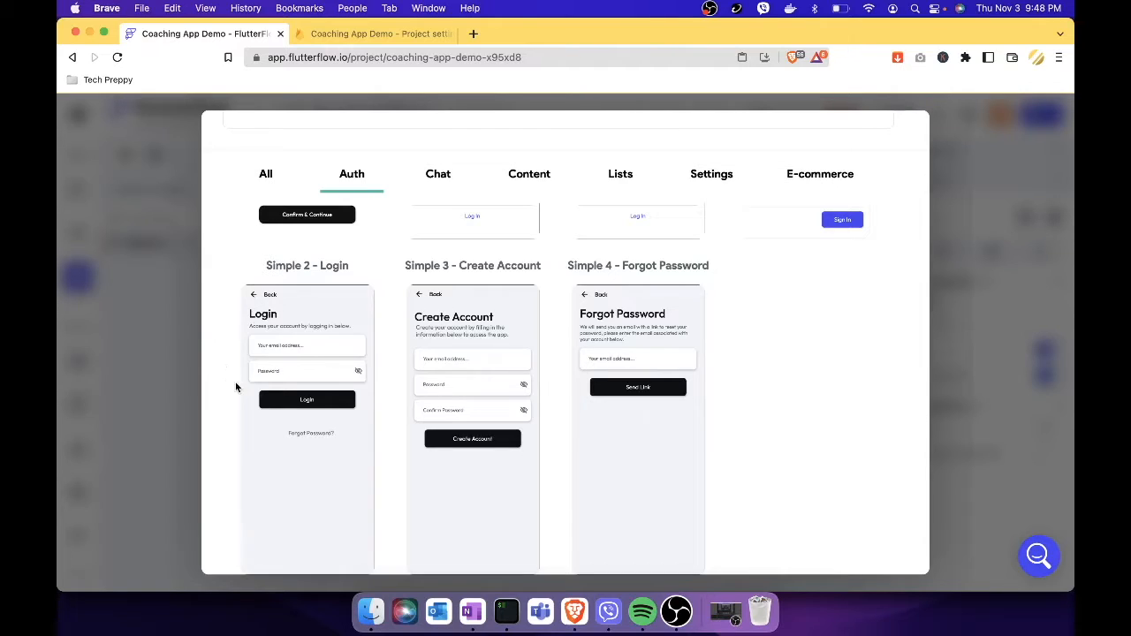
mouse_move(286, 433)
scroll(242, 286, "up", 3)
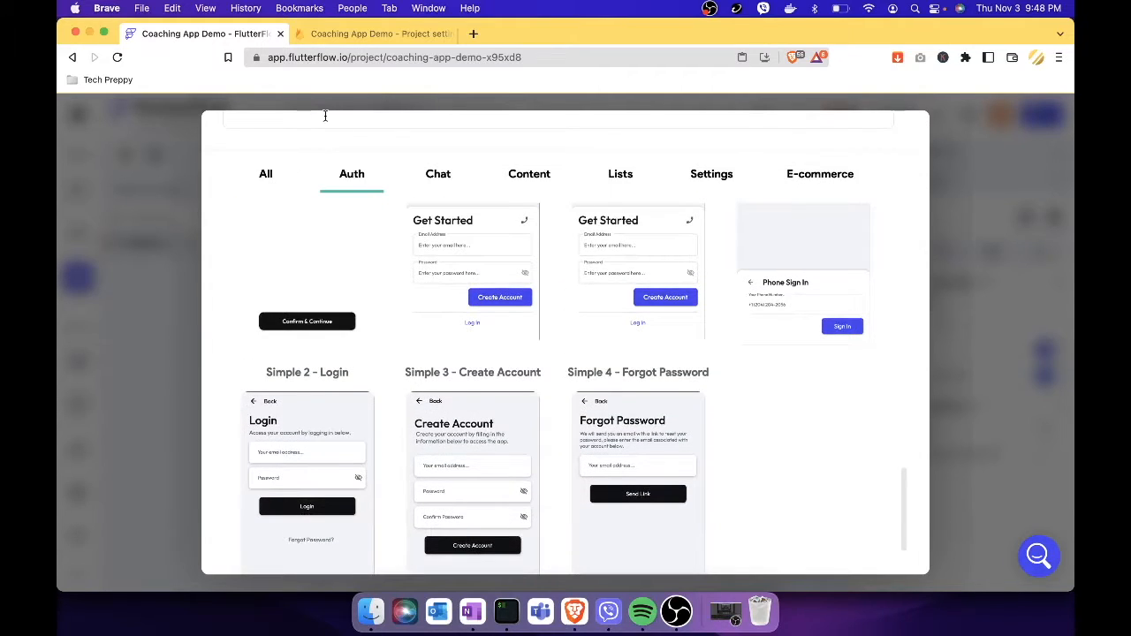
scroll(326, 115, "up", 1)
Name the page 'Login' and create it from Simple 2 - Login.
left_click(282, 137)
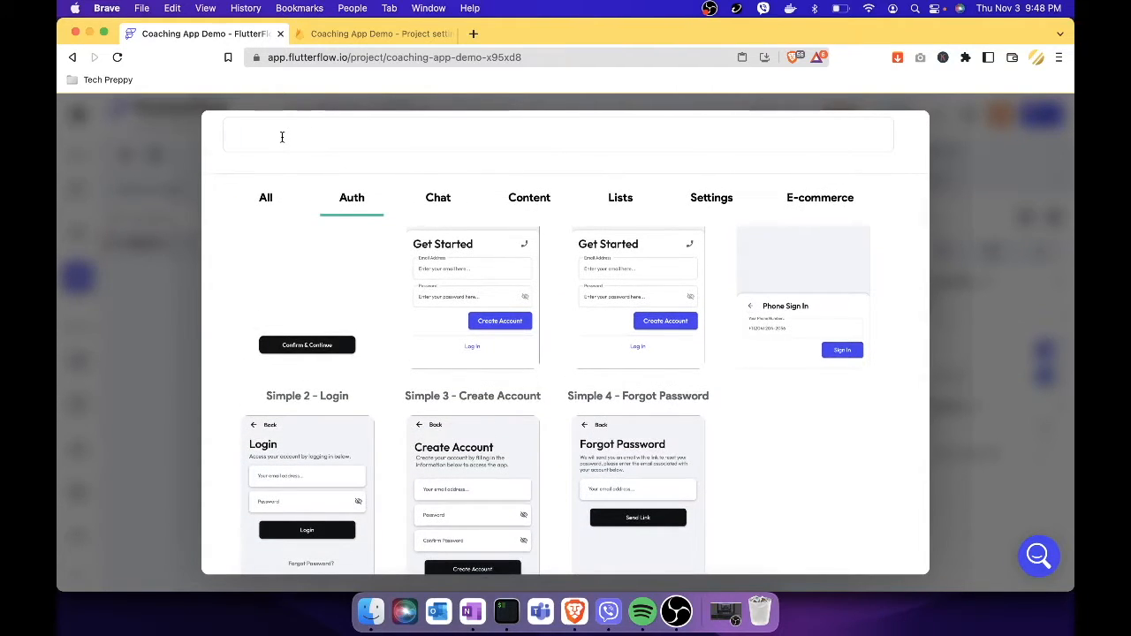
type("Login")
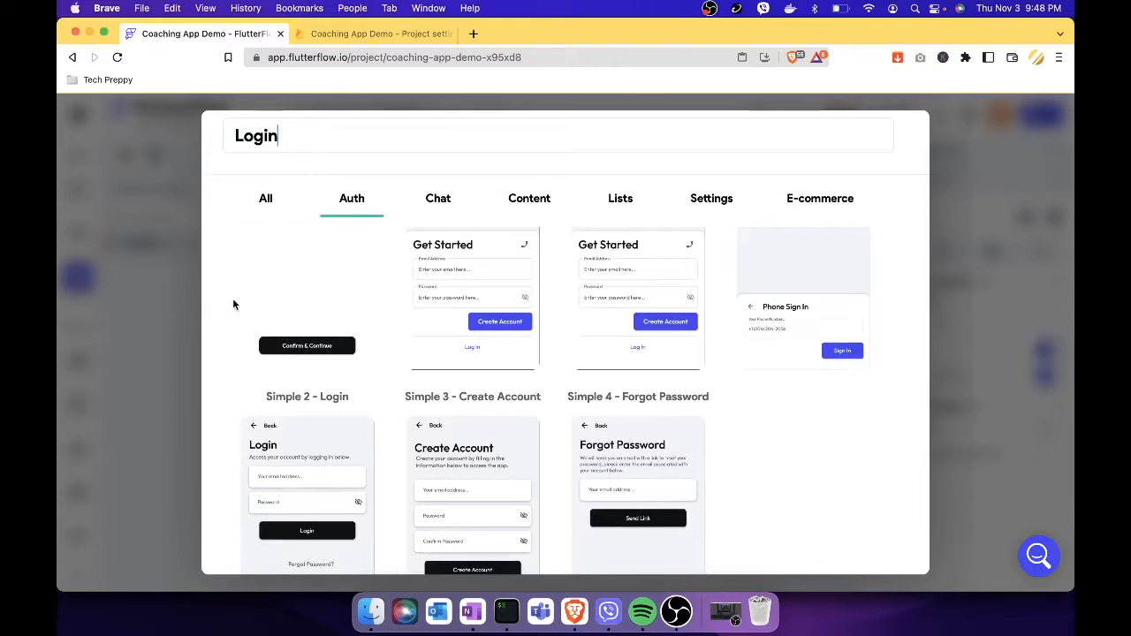
mouse_move(271, 401)
scroll(271, 401, "down", 3)
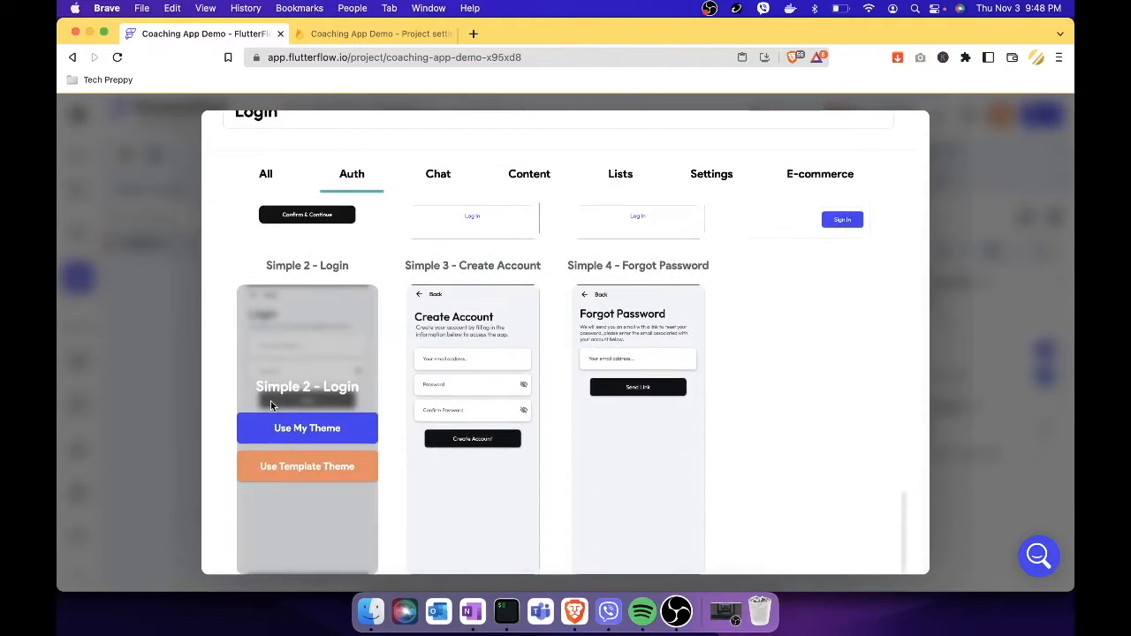
left_click(323, 429)
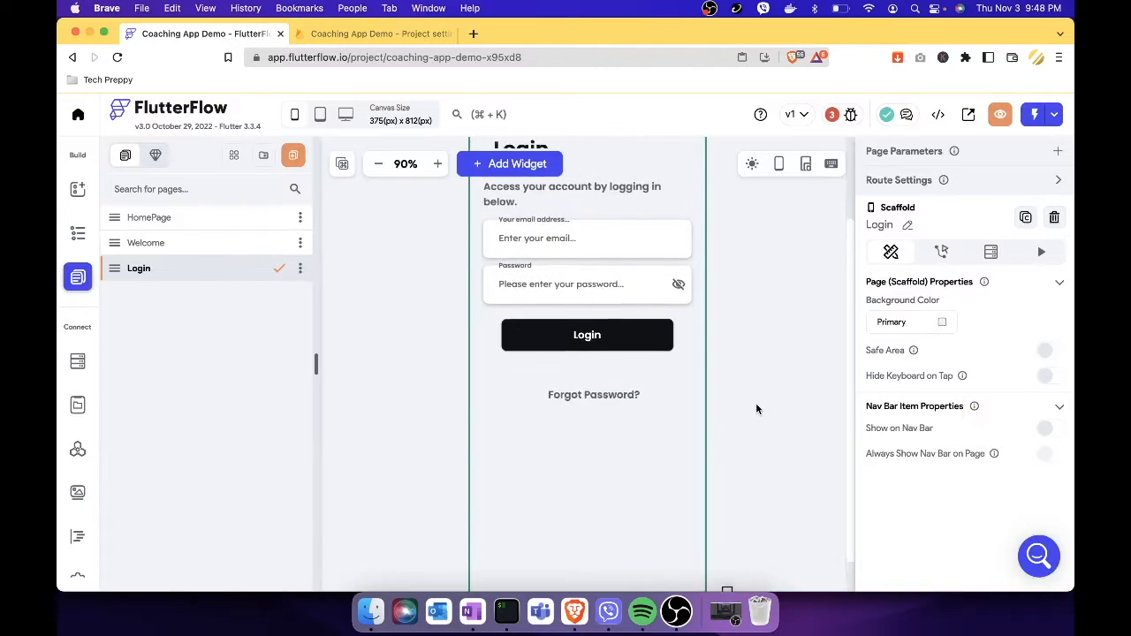
Add a Back Button → Center Title app bar to the Login page.
scroll(757, 410, "up", 2)
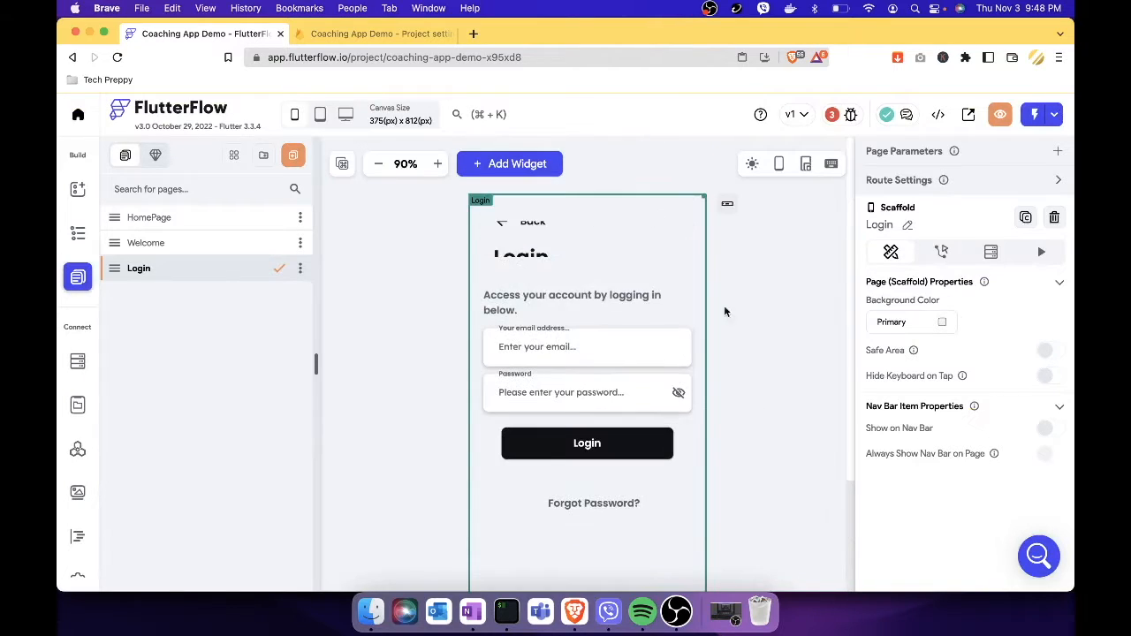
left_click(604, 241)
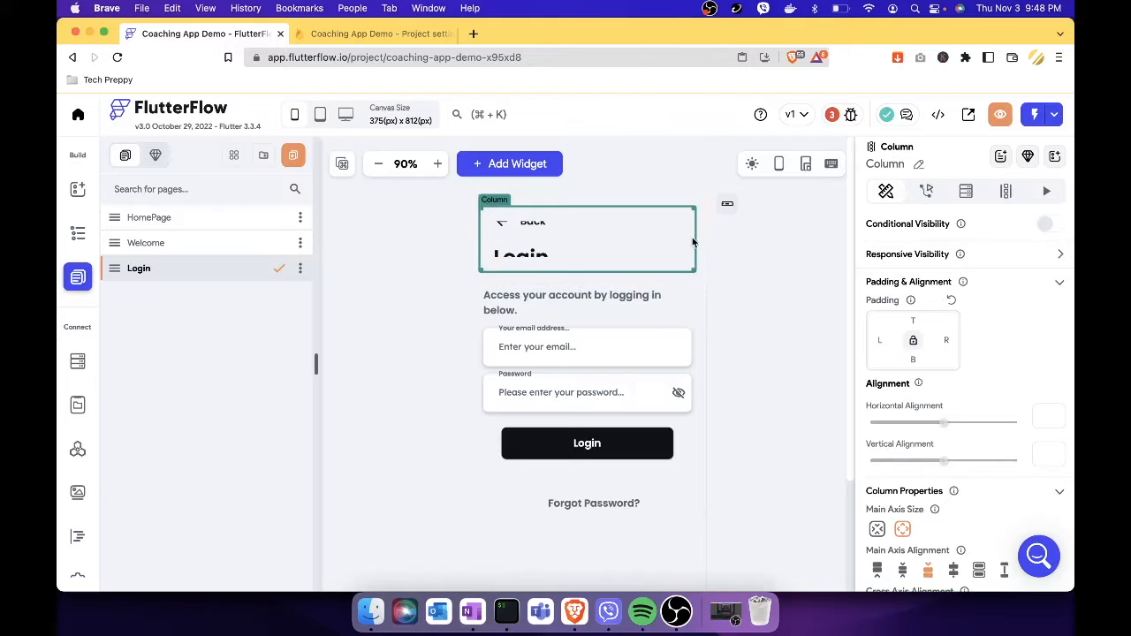
left_click(728, 208)
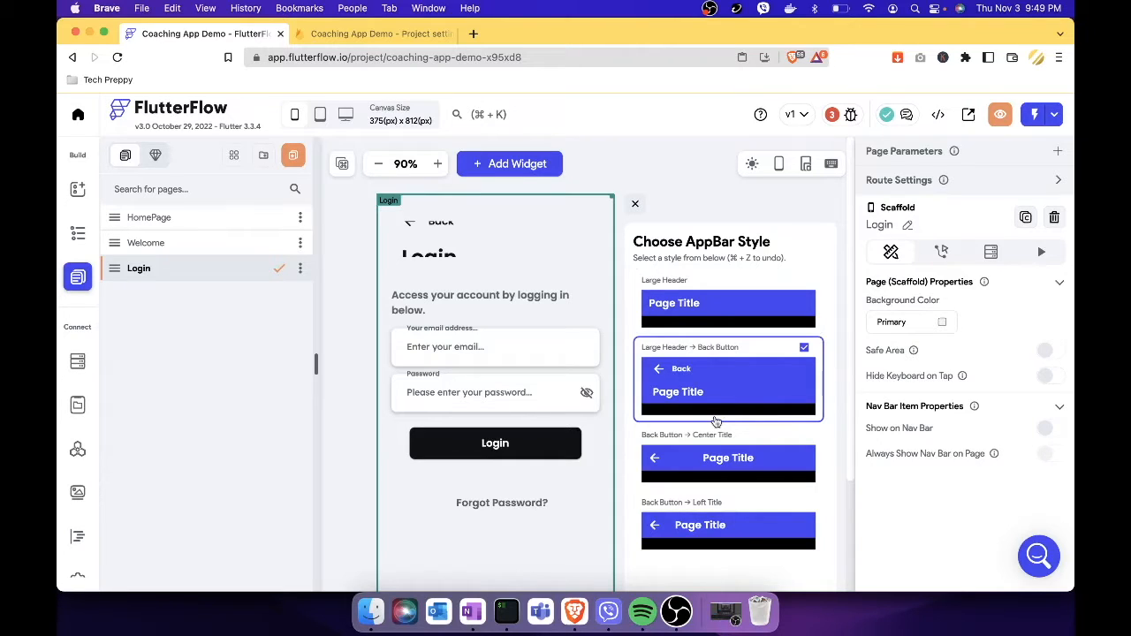
scroll(716, 422, "down", 2)
scroll(716, 422, "up", 2)
left_click(716, 460)
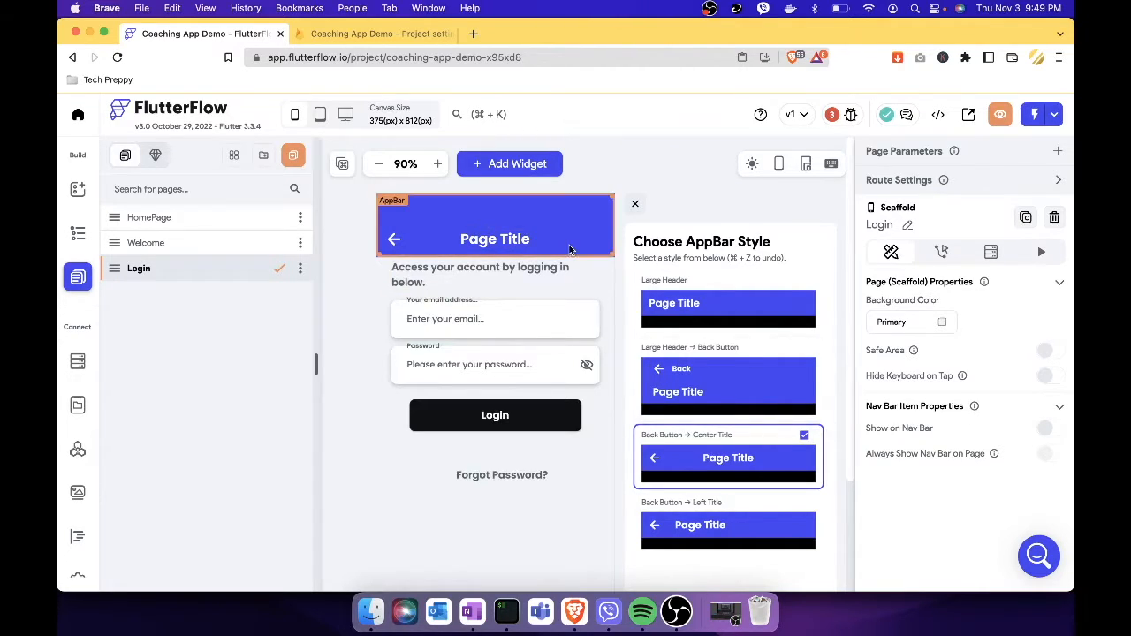
Change the app bar title text to 'Login'.
left_click(505, 244)
left_click_drag(938, 241, 795, 235)
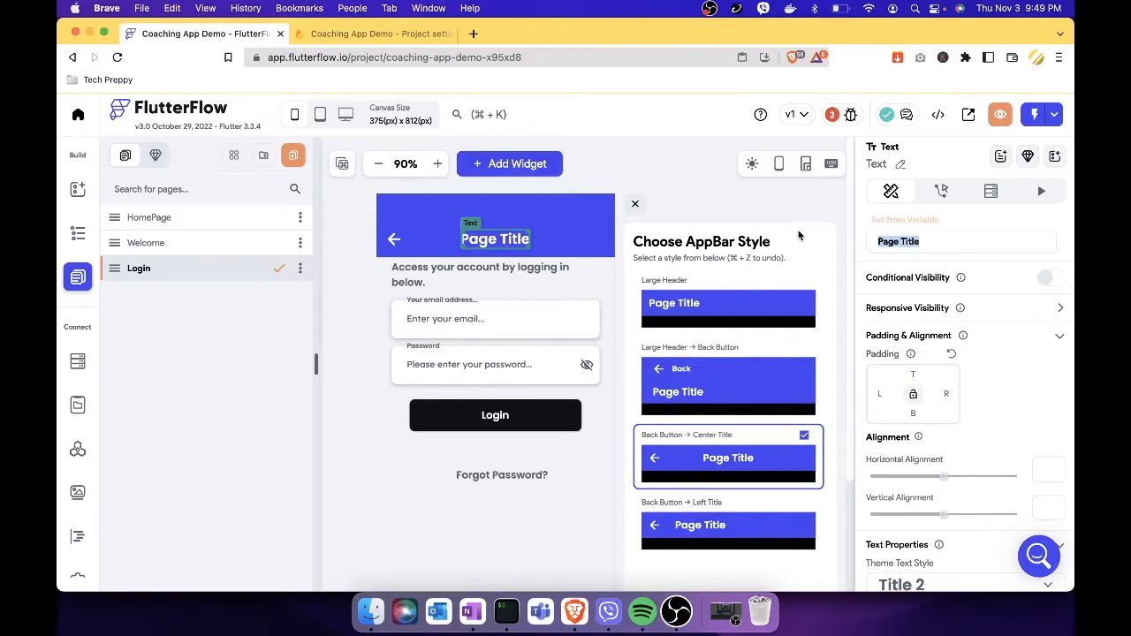
type("Login")
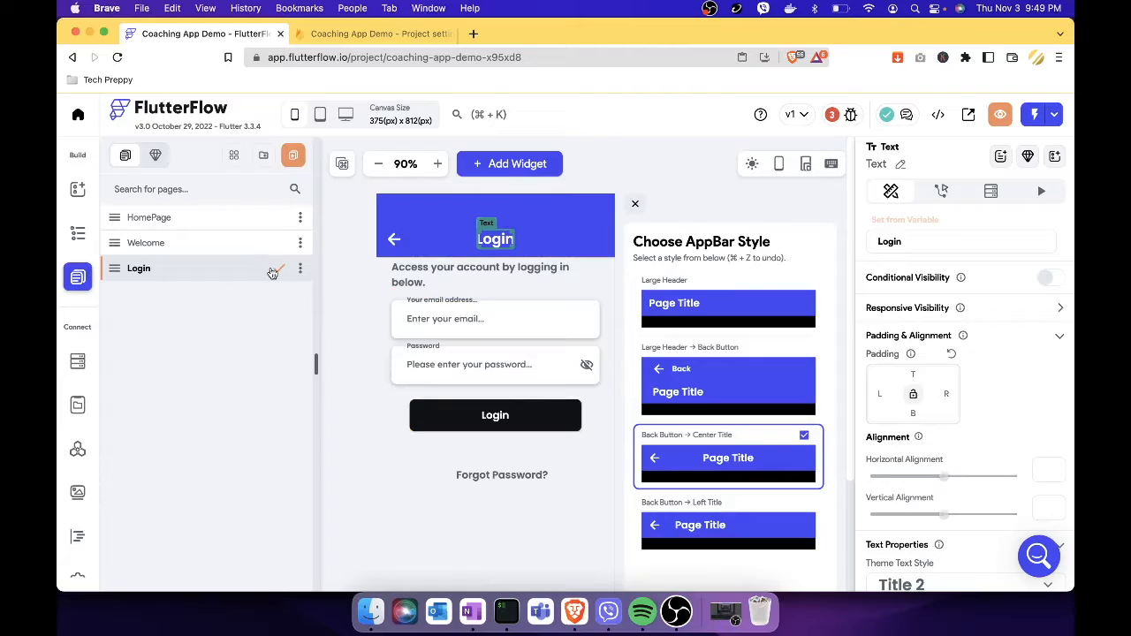
Switch to the Welcome page and close the app bar style panel.
left_click(236, 244)
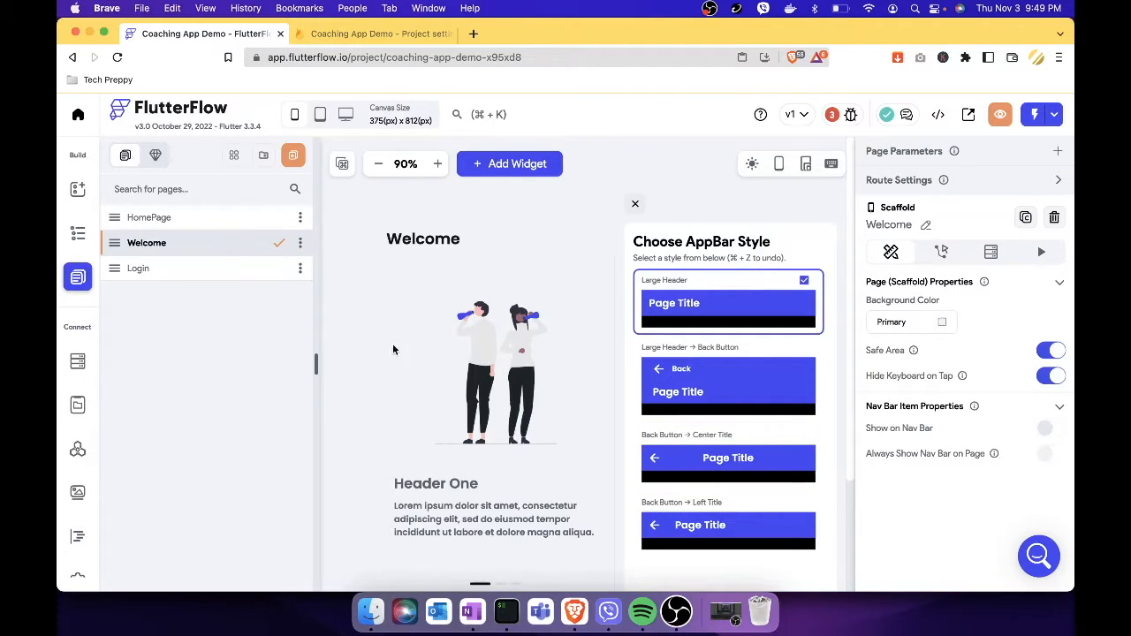
left_click(636, 203)
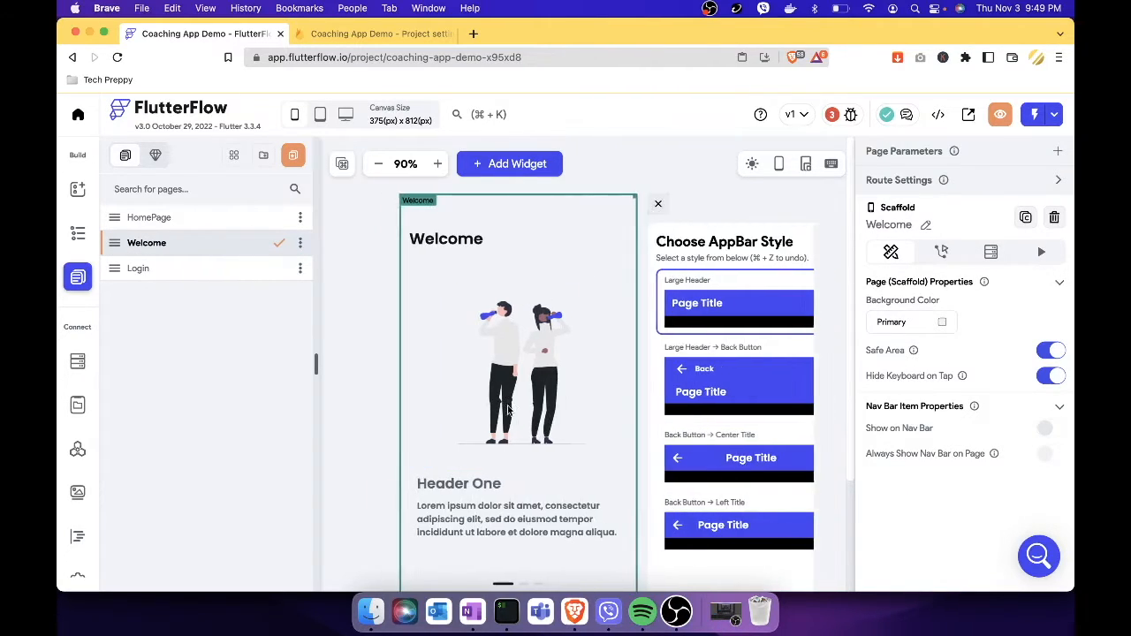
scroll(735, 461, "down", 3)
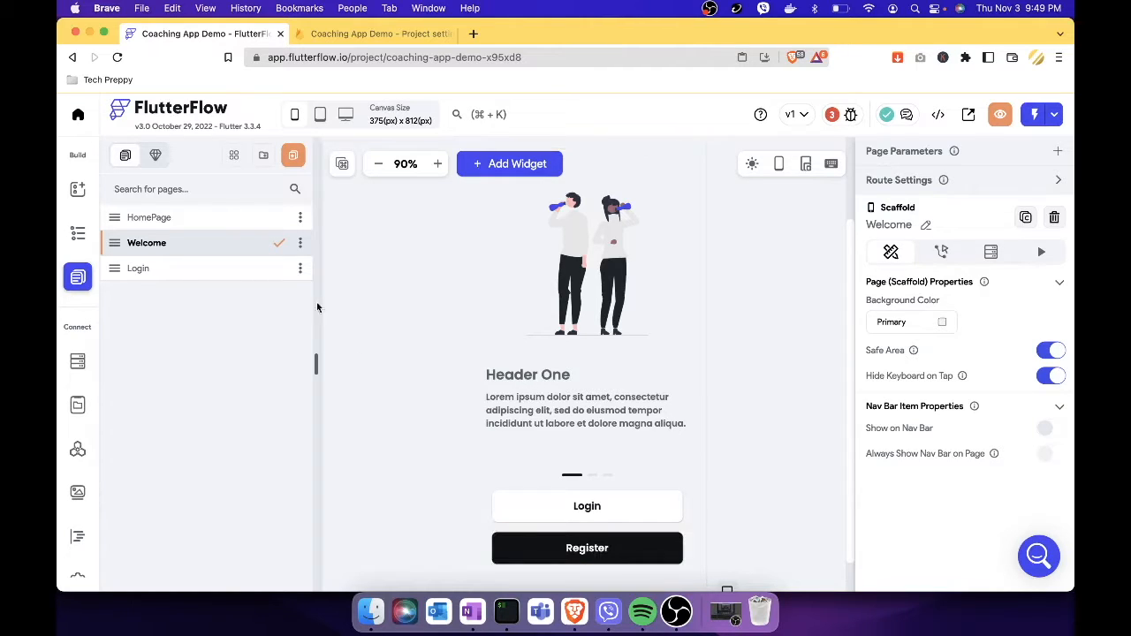
Begin a new page from Simple 3 - Create Account, named 'Signup'.
left_click(296, 181)
left_click(352, 265)
mouse_move(428, 337)
scroll(428, 337, "down", 5)
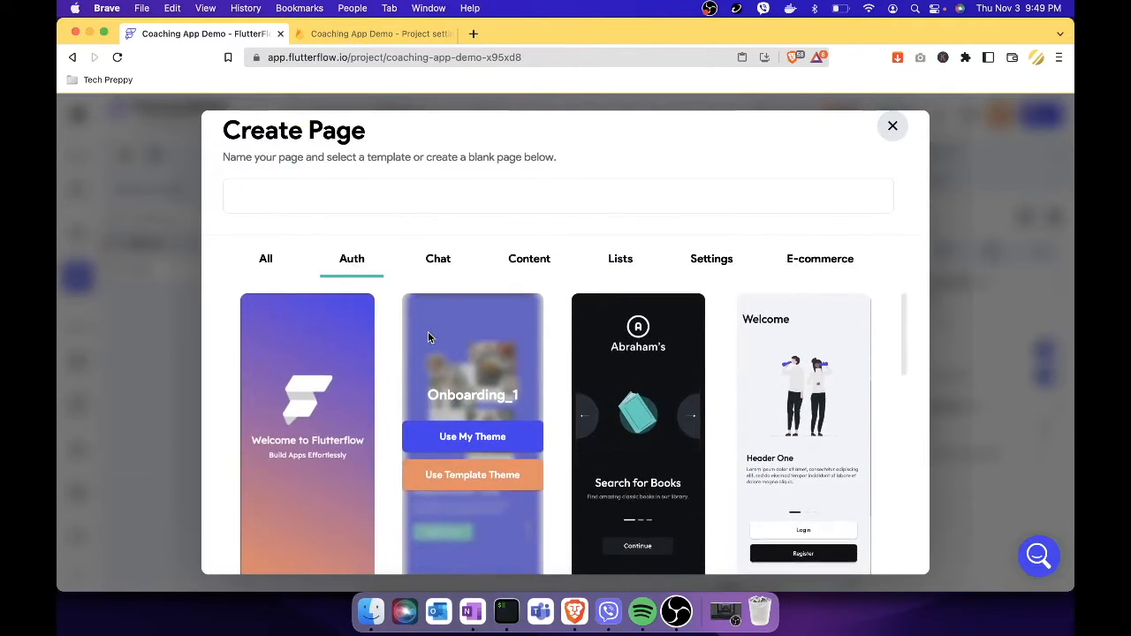
scroll(430, 339, "down", 5)
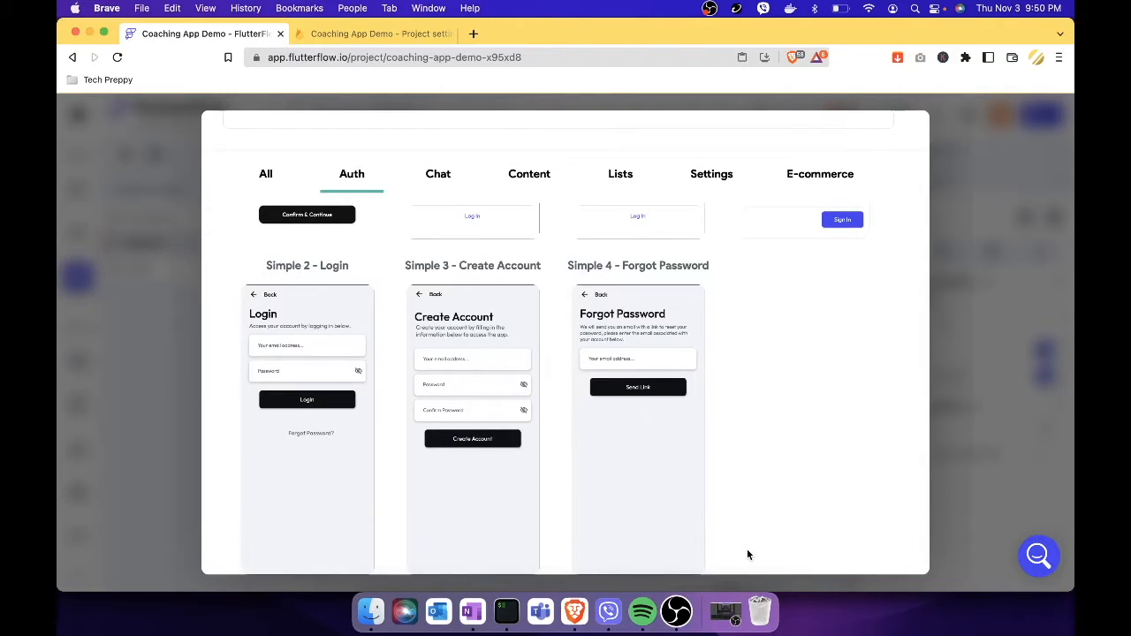
mouse_move(451, 408)
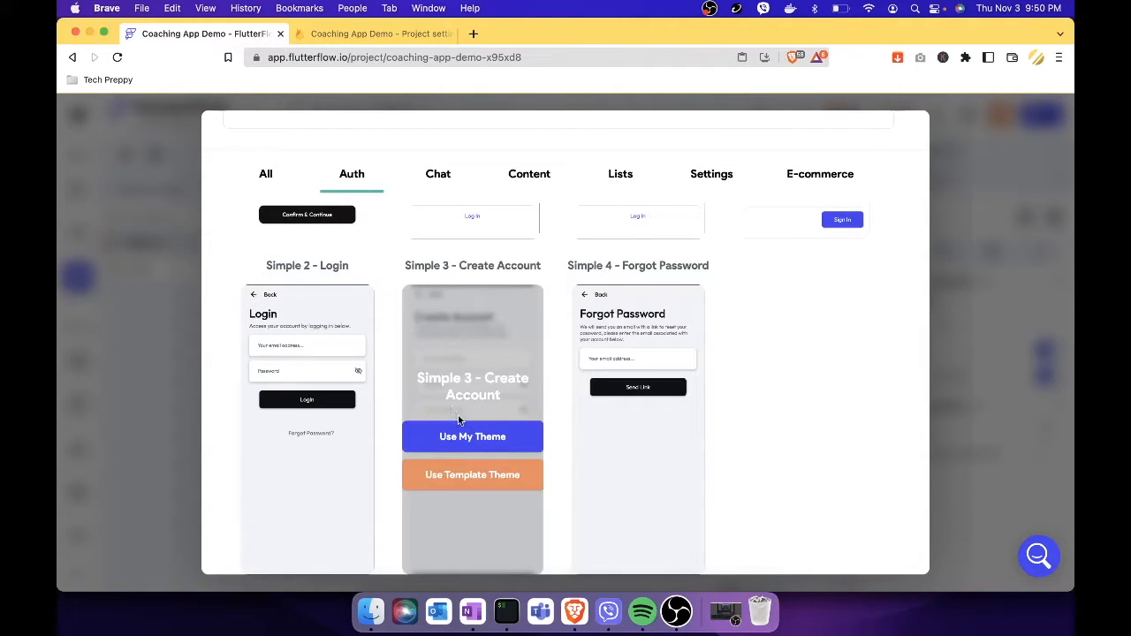
left_click(487, 448)
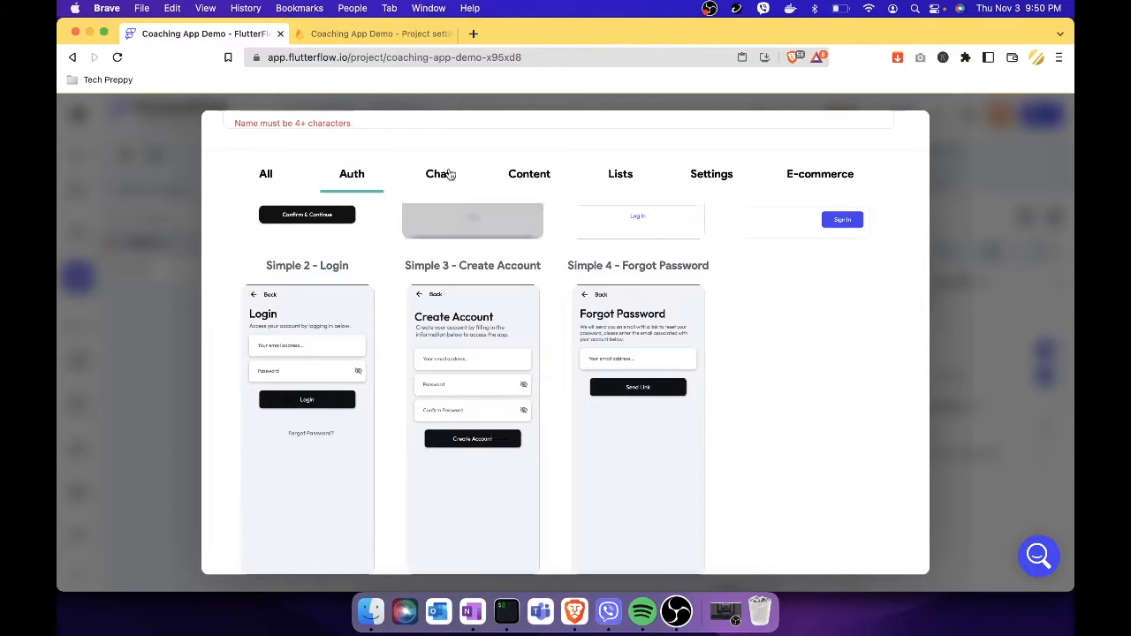
scroll(235, 152, "up", 2)
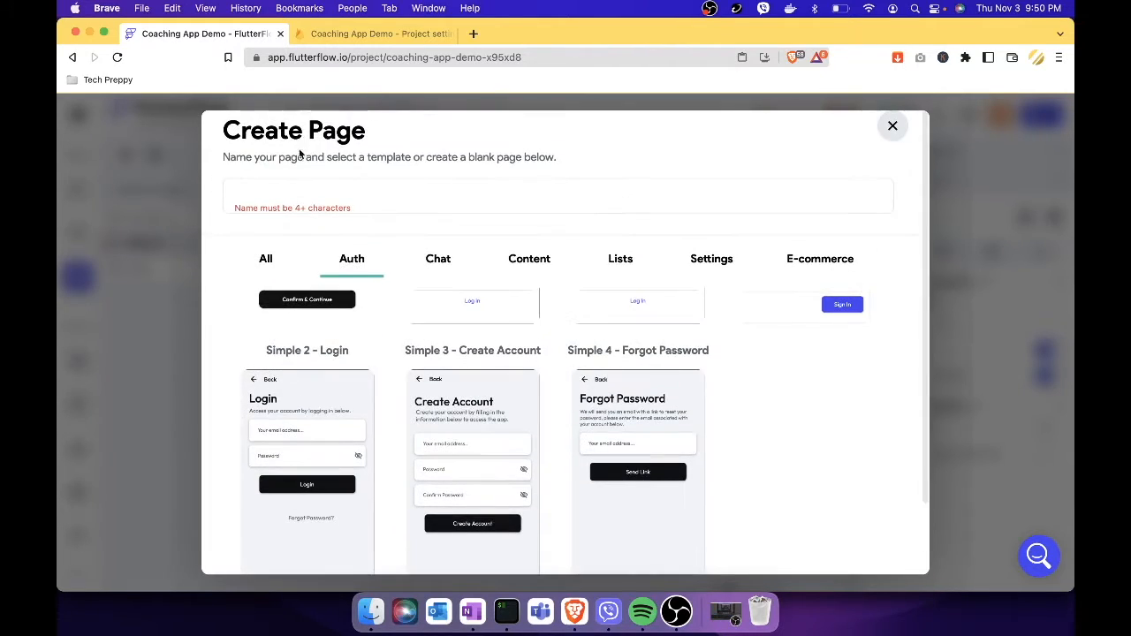
left_click(296, 200)
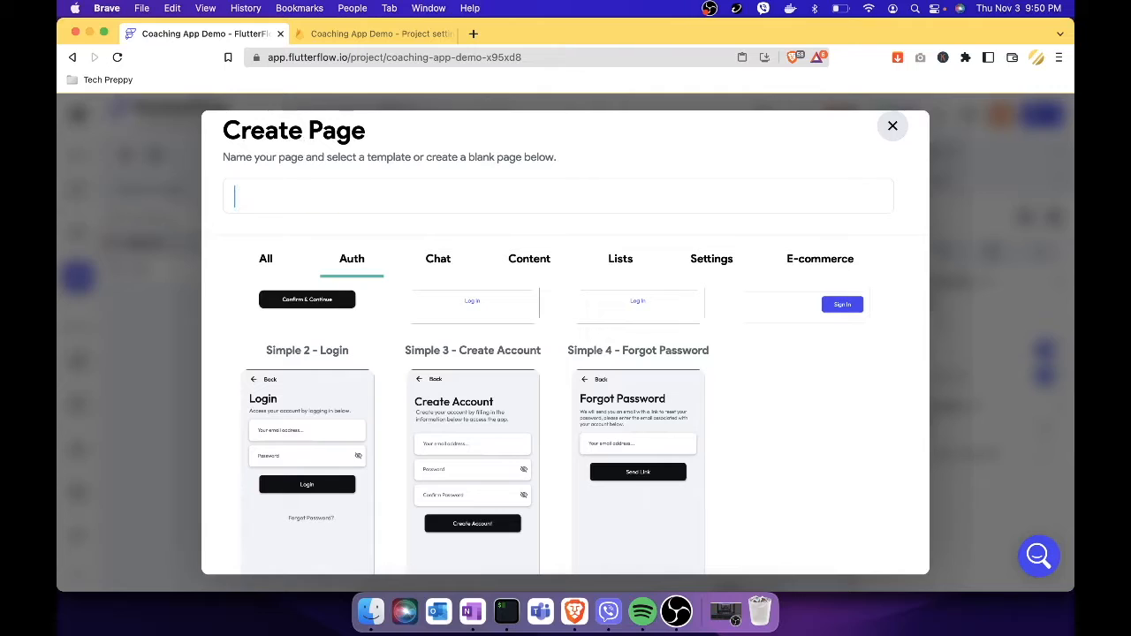
type("Signup")
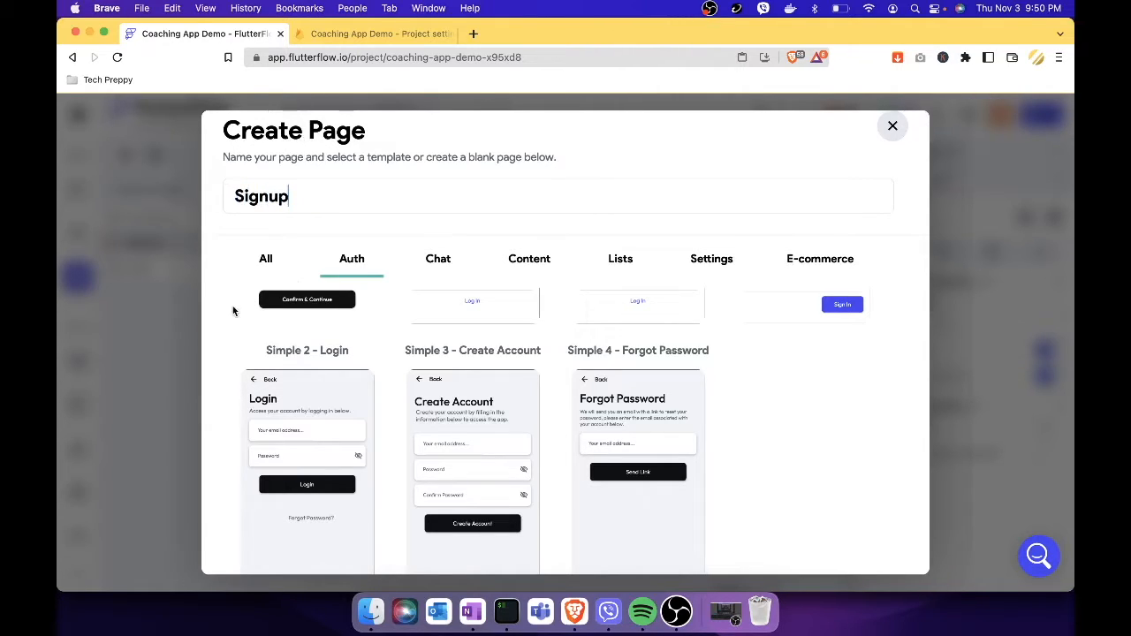
scroll(233, 310, "down", 3)
mouse_move(489, 426)
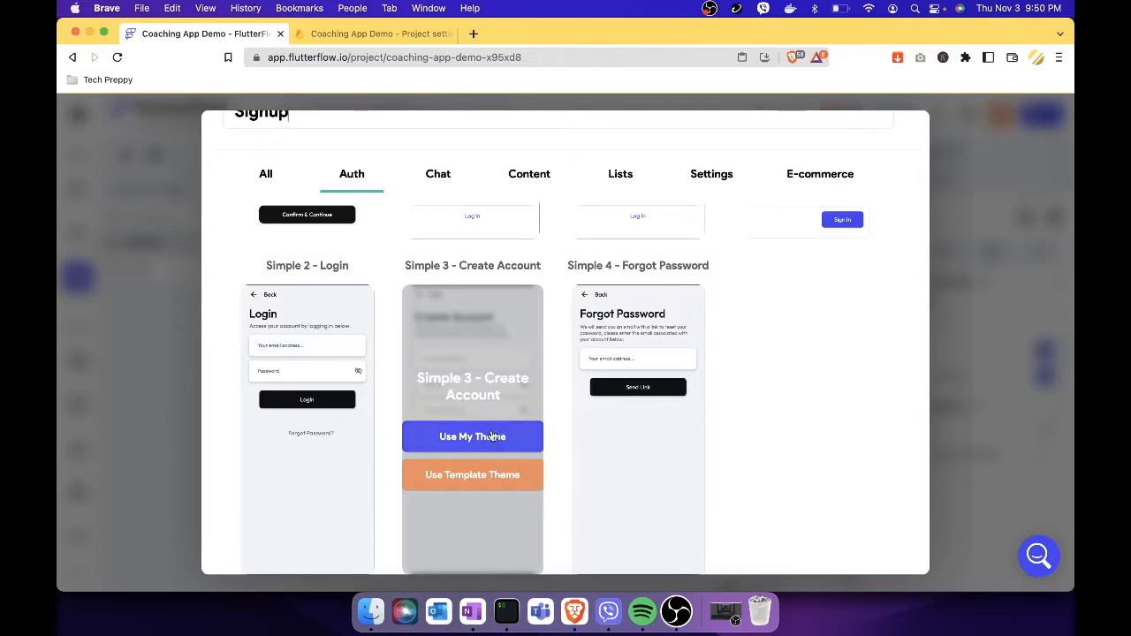
Create the Signup page and give it a Back Button → Center Title app bar.
left_click(491, 429)
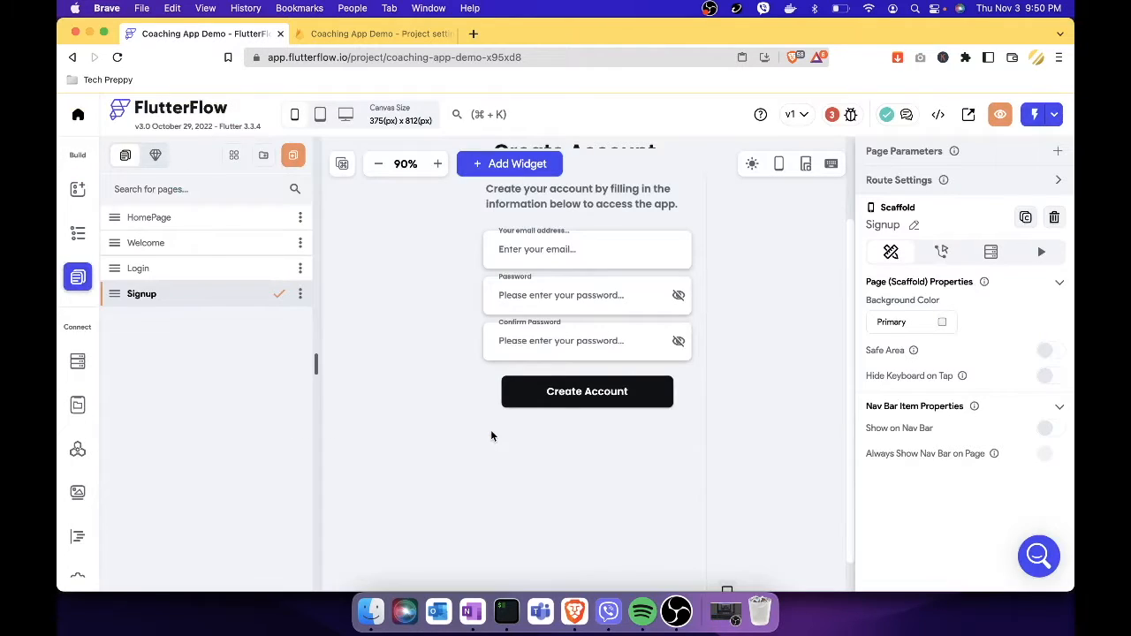
left_click(784, 367)
scroll(784, 368, "up", 2)
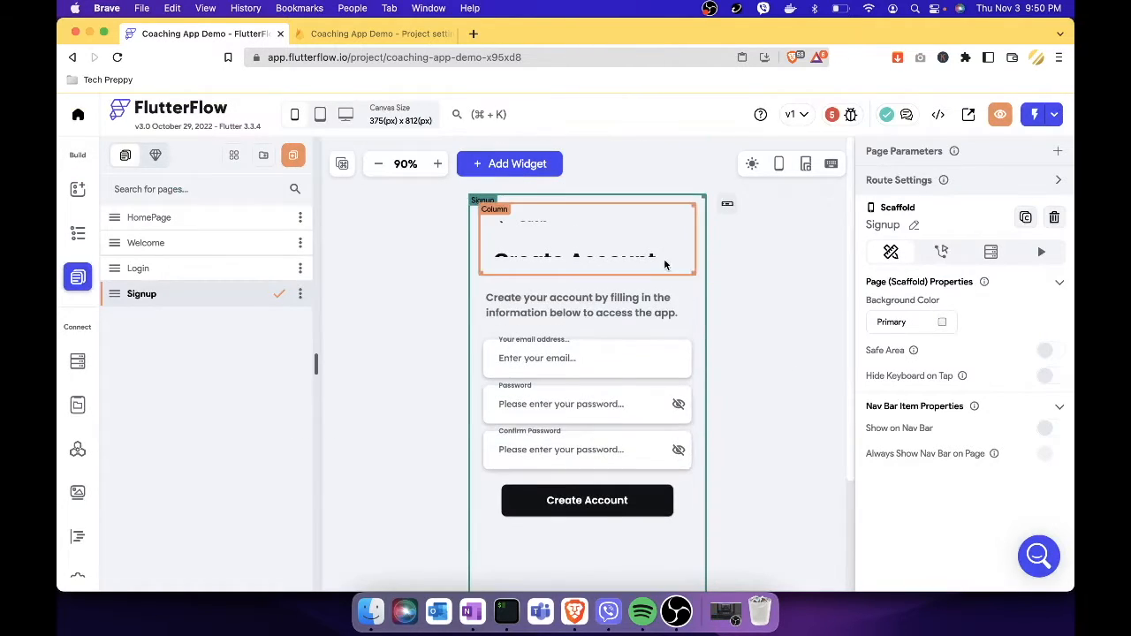
left_click(637, 250)
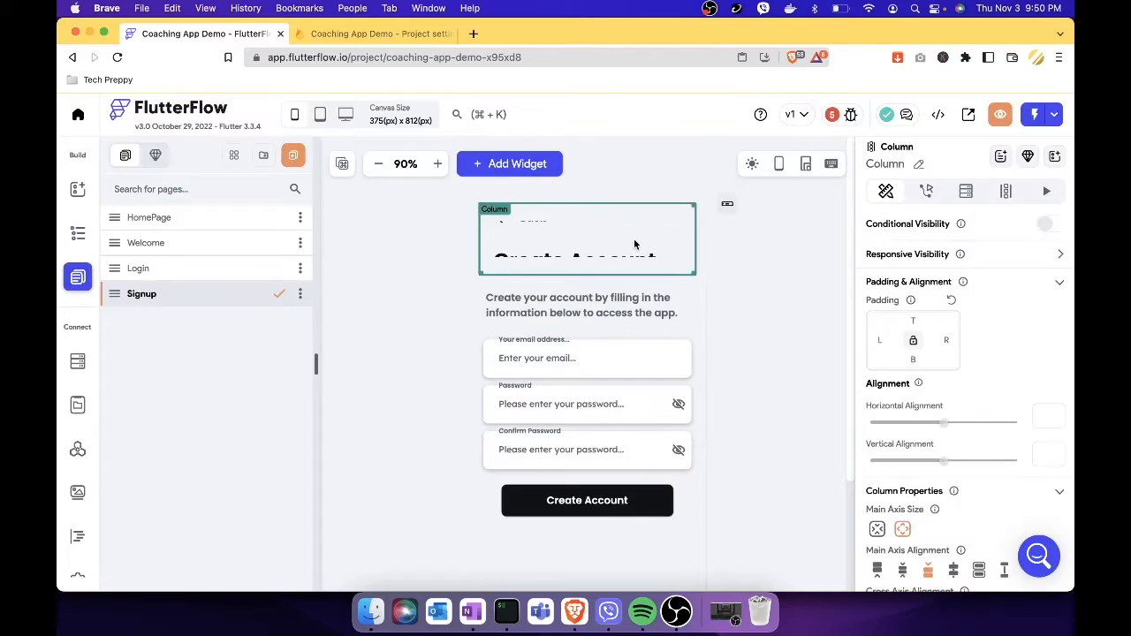
left_click(729, 205)
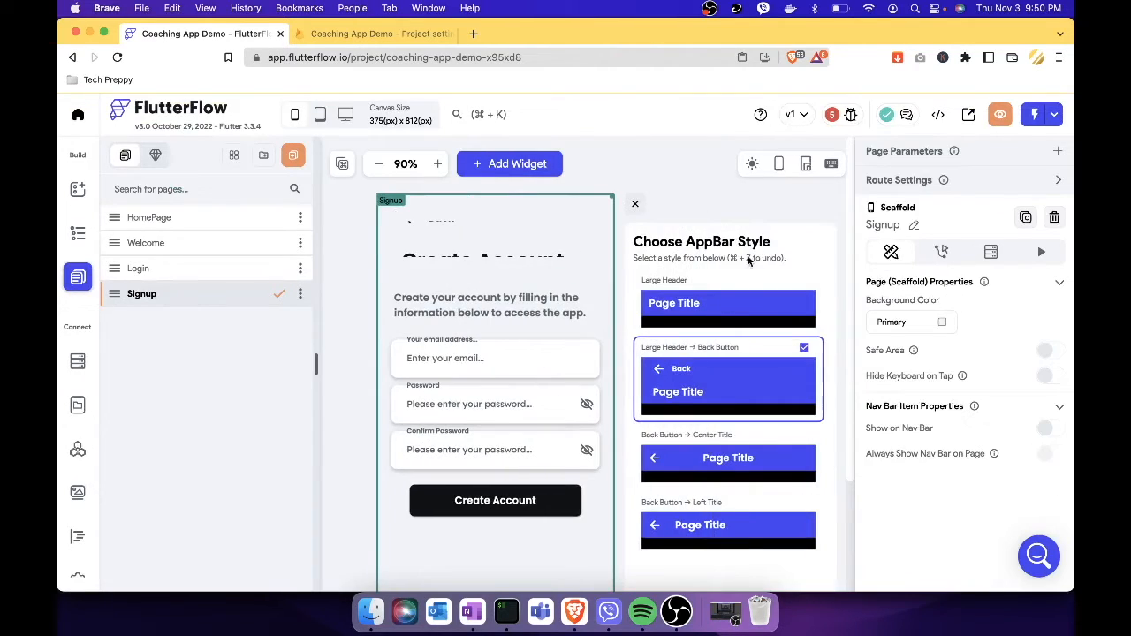
left_click(717, 467)
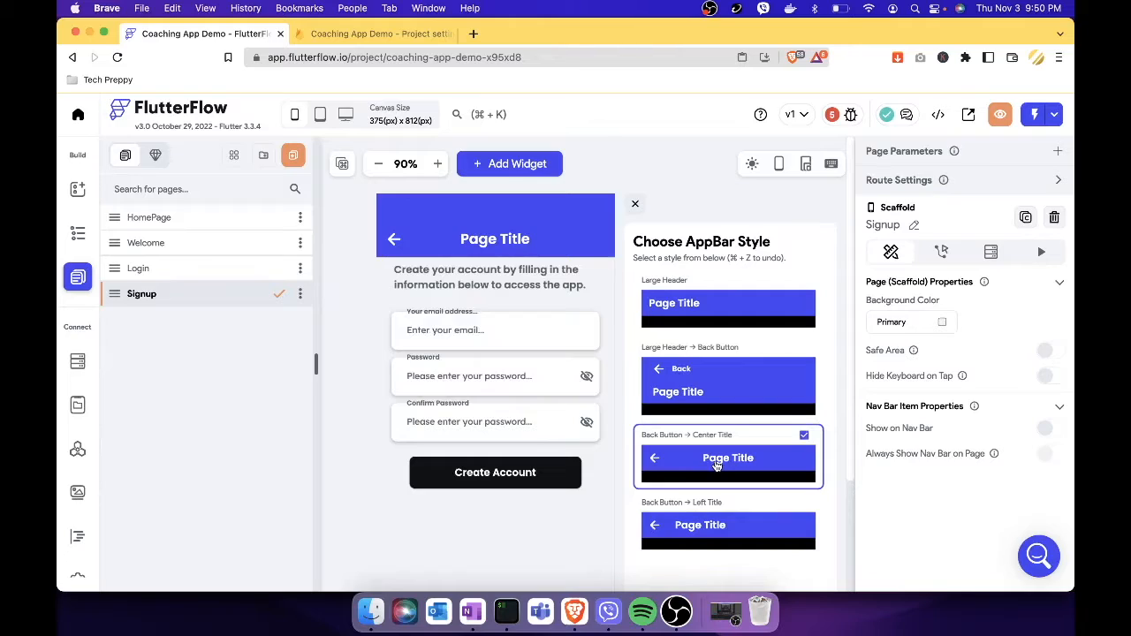
Set the app bar title to 'Create Account', fixing the typos.
left_click(514, 244)
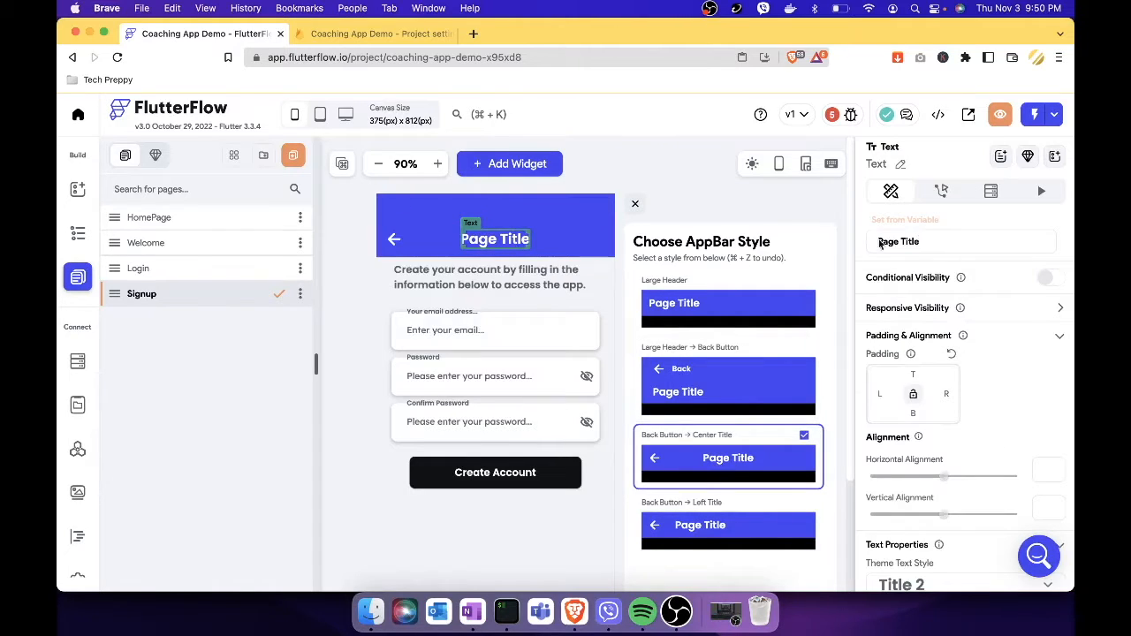
left_click_drag(945, 241, 829, 232)
type("Crate ")
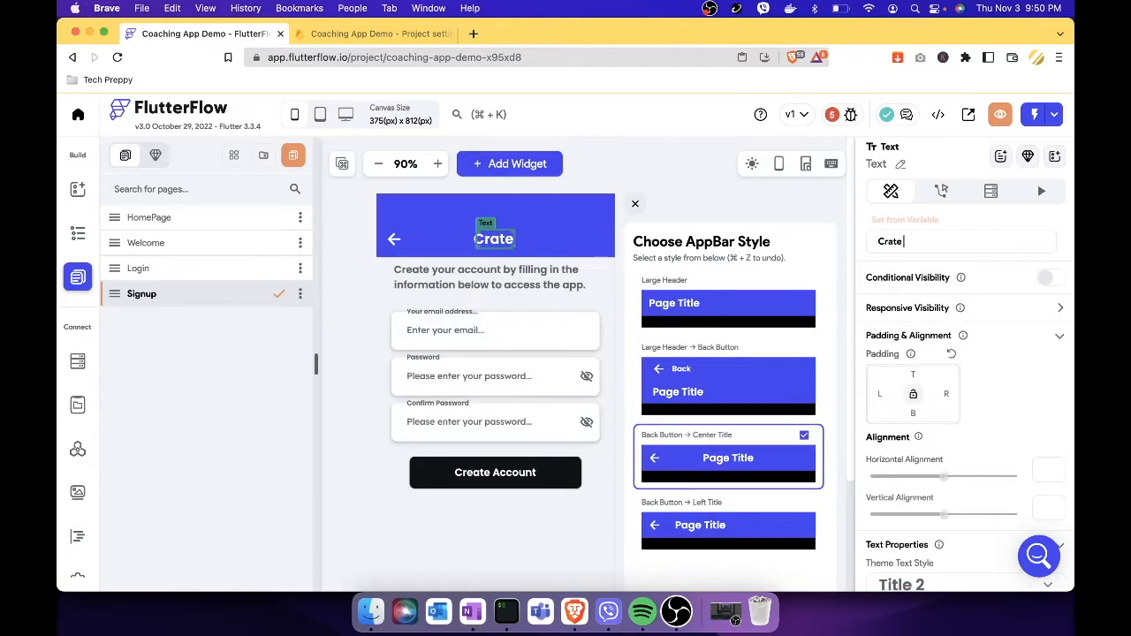
type("Accoint")
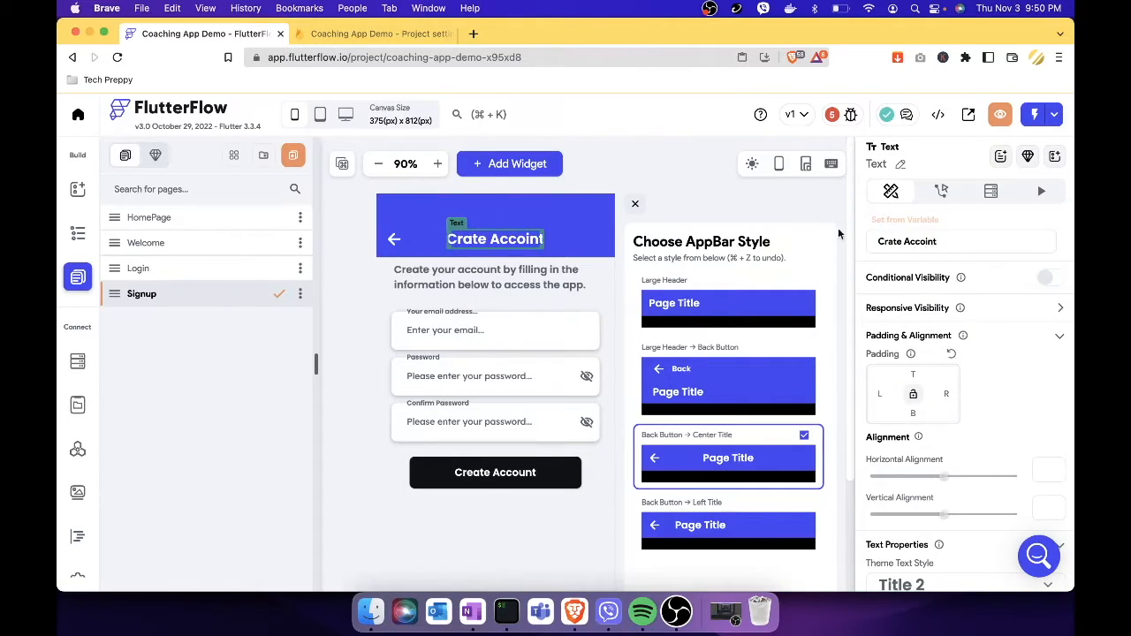
left_click(888, 242)
type("e")
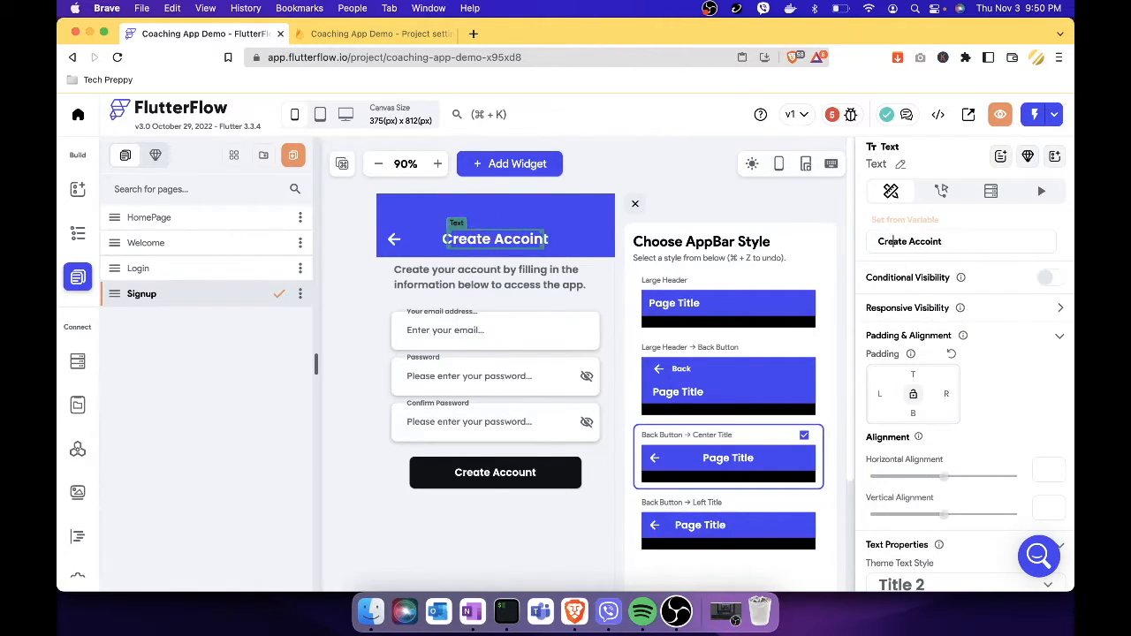
double_click(934, 242)
type("Account")
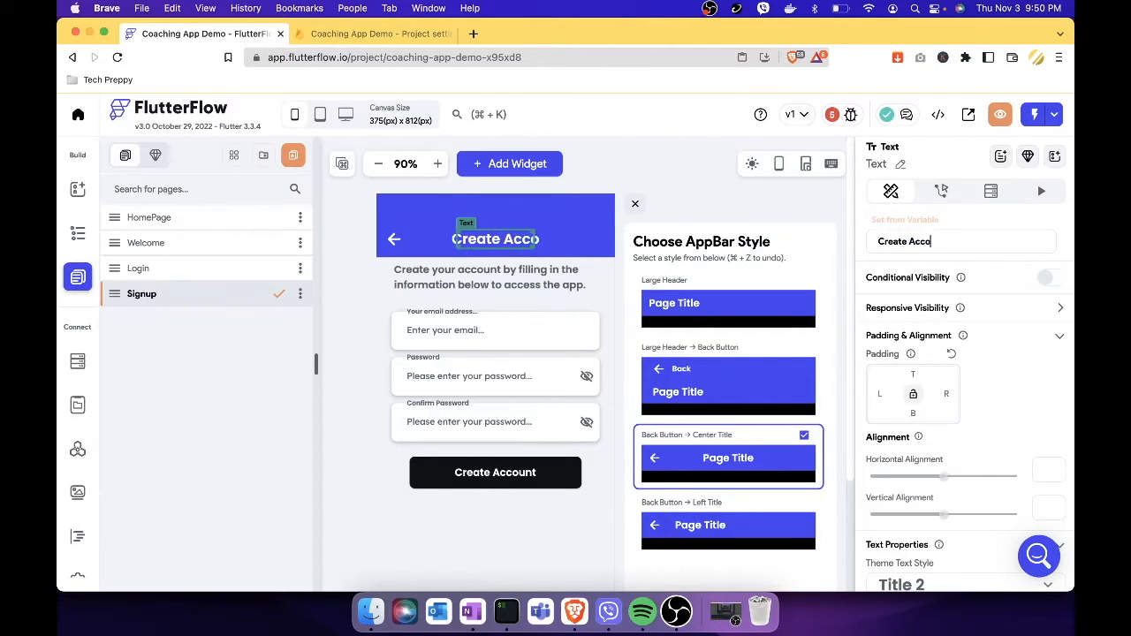
left_click(631, 202)
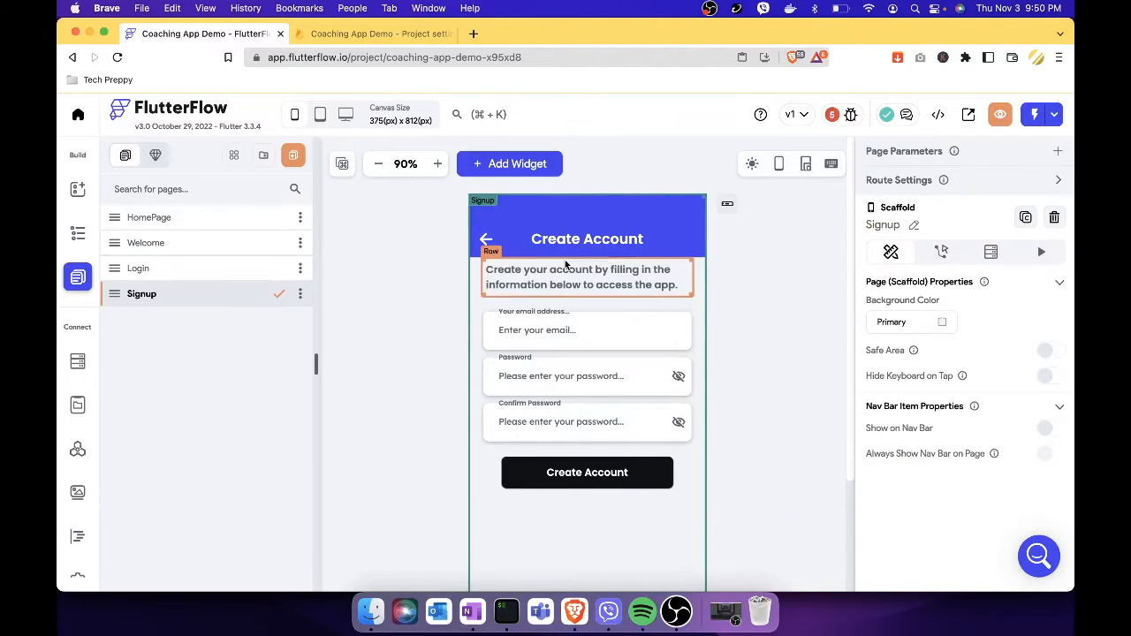
Make the Welcome page's Login button navigate to the Login page on tap.
left_click(245, 251)
scroll(651, 475, "down", 2)
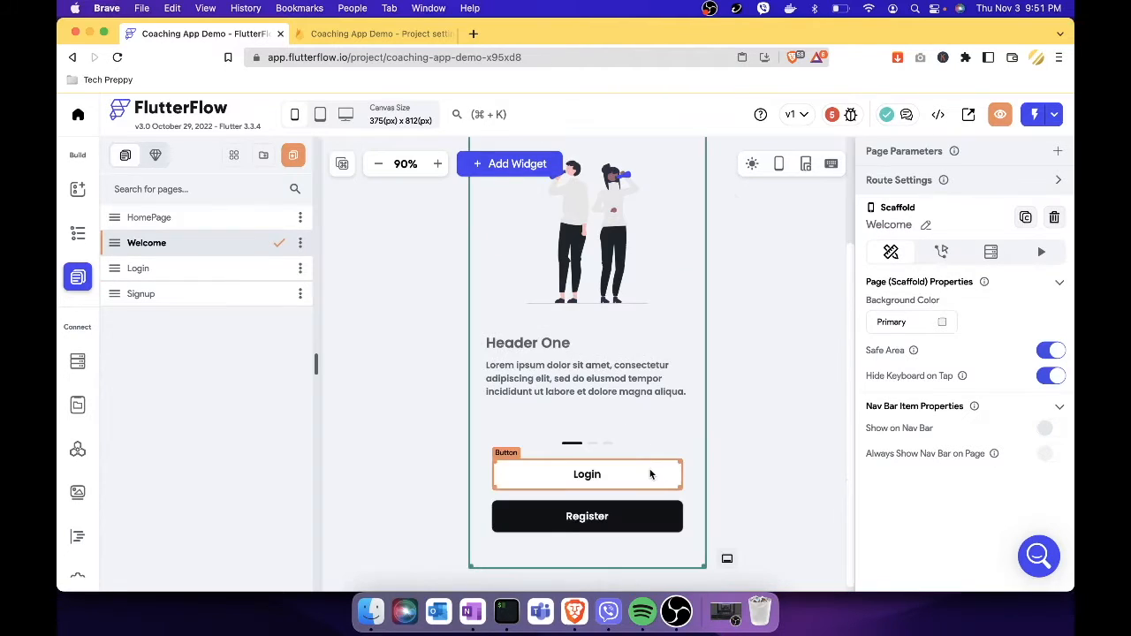
left_click(651, 475)
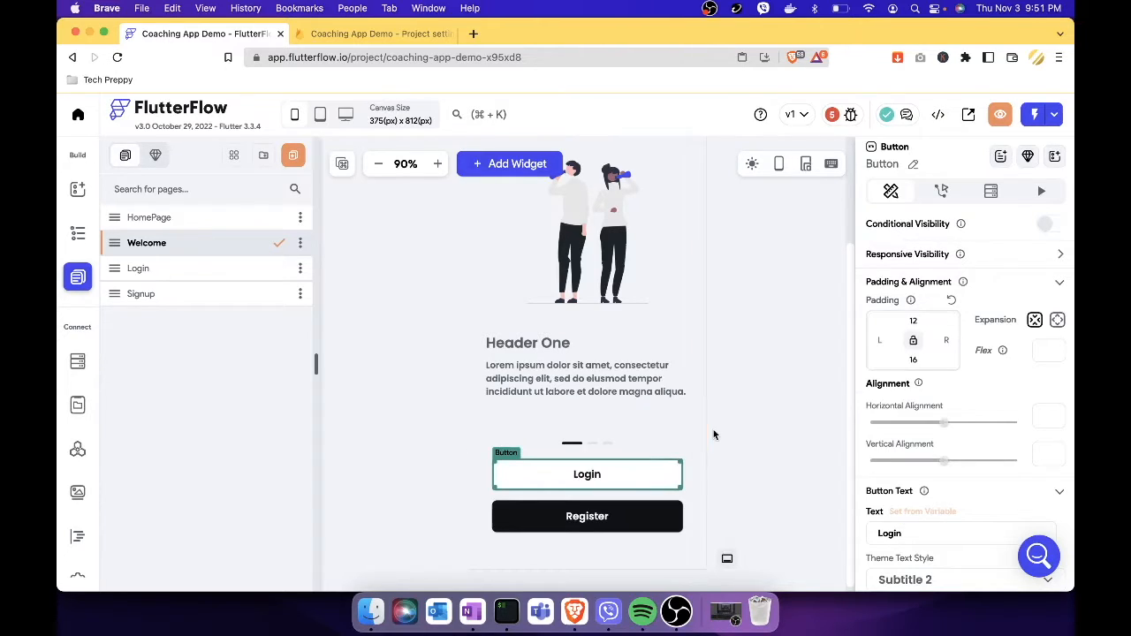
left_click(941, 193)
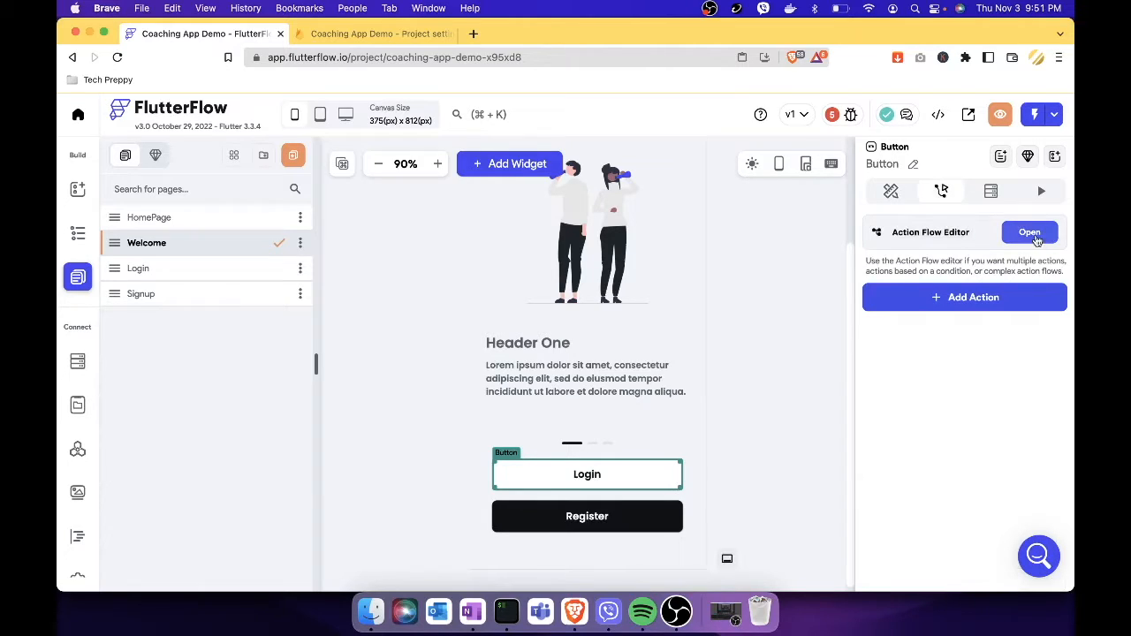
left_click(984, 297)
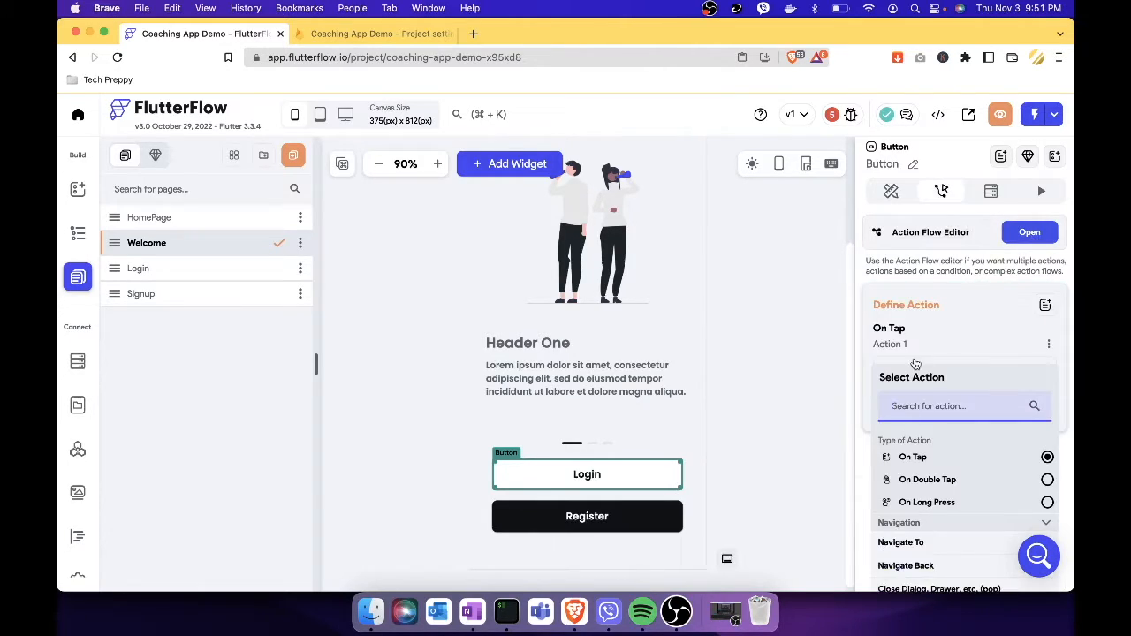
scroll(983, 482, "down", 2)
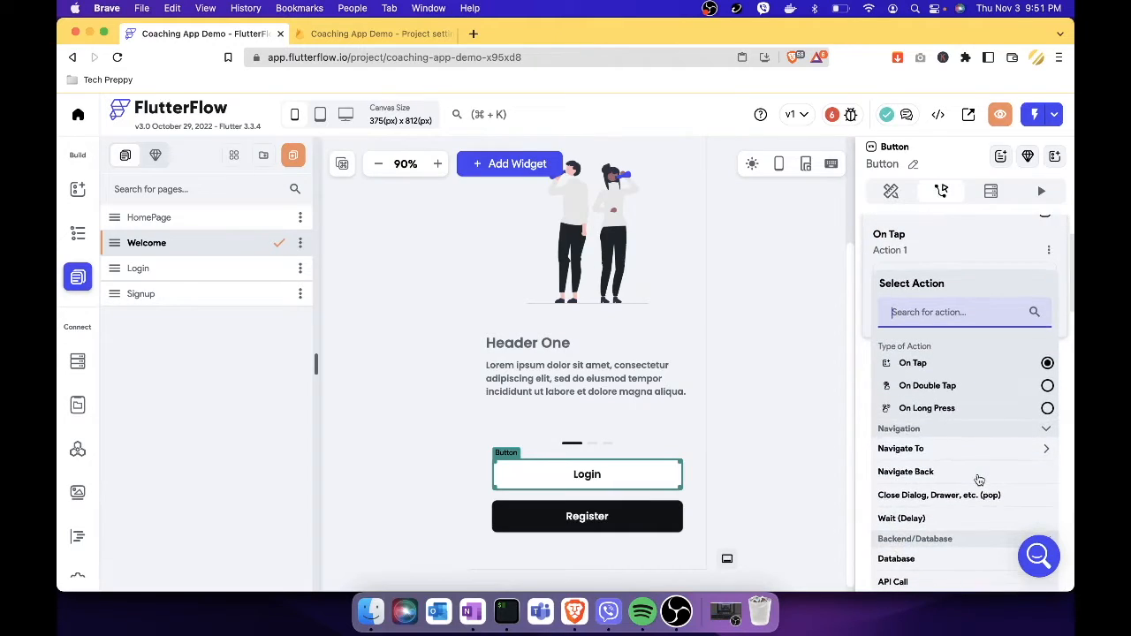
left_click(1003, 461)
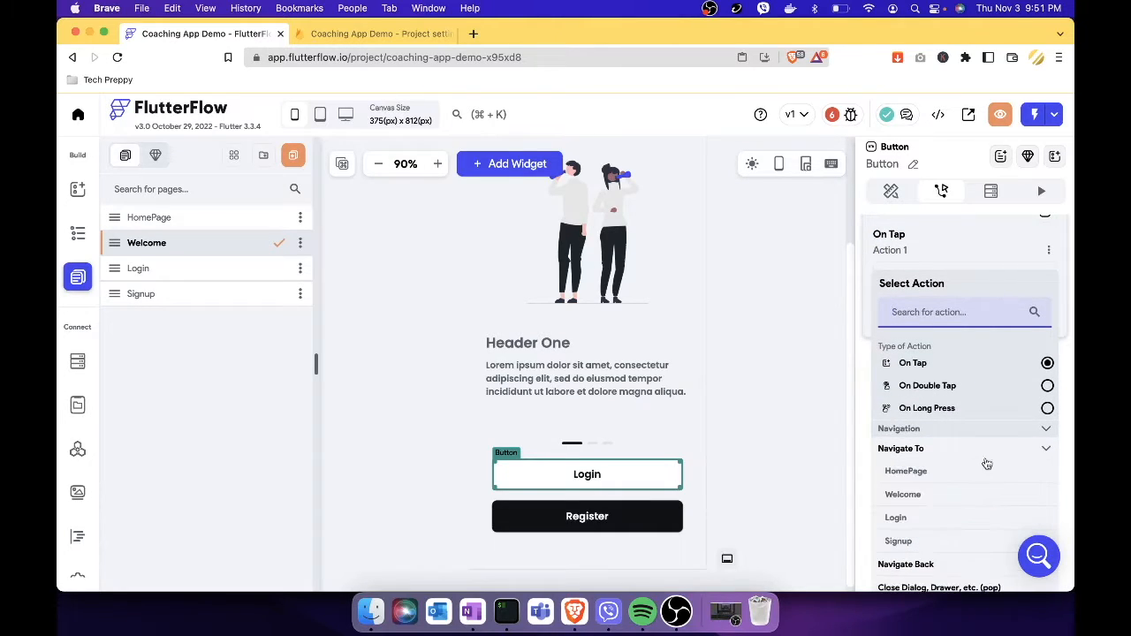
left_click(899, 523)
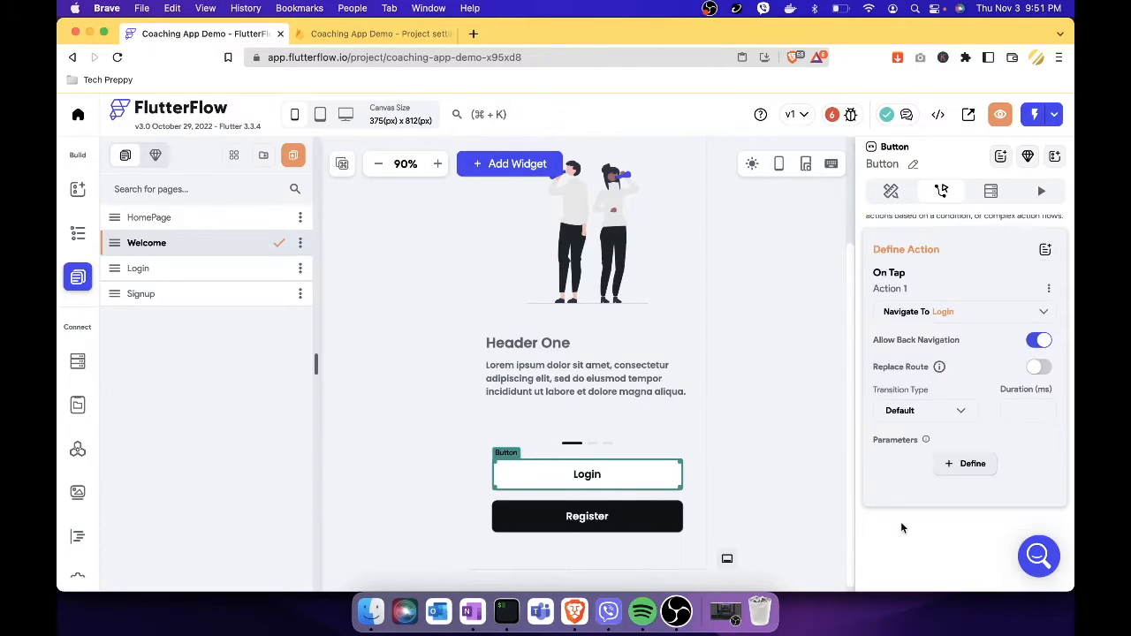
left_click(764, 459)
Make the Register button navigate to the Signup page on tap.
left_click(630, 517)
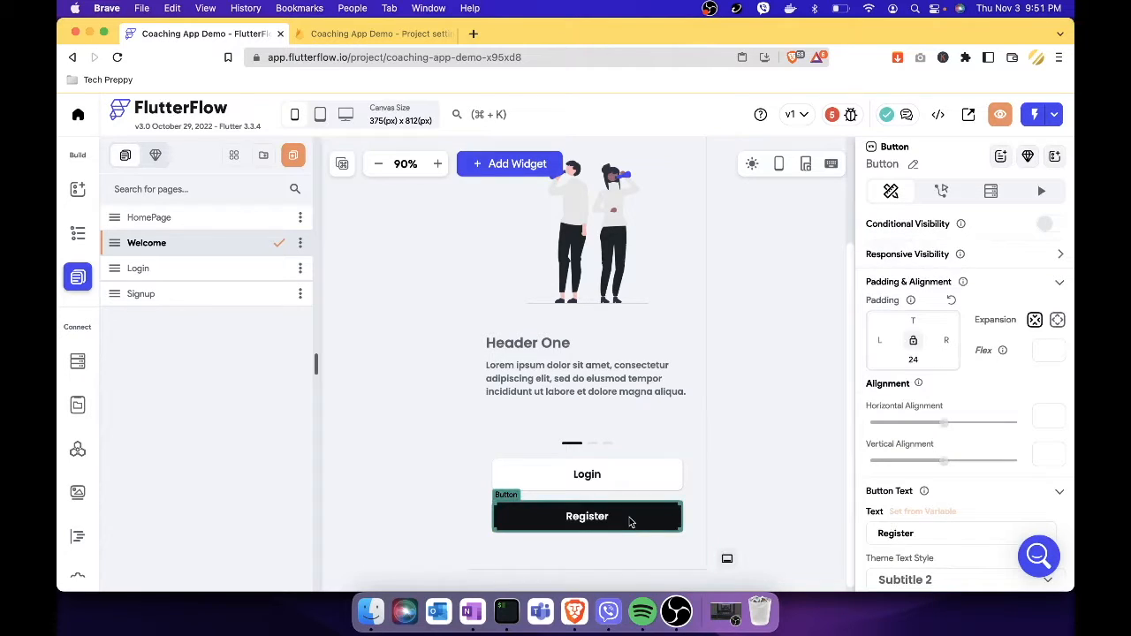
left_click(942, 192)
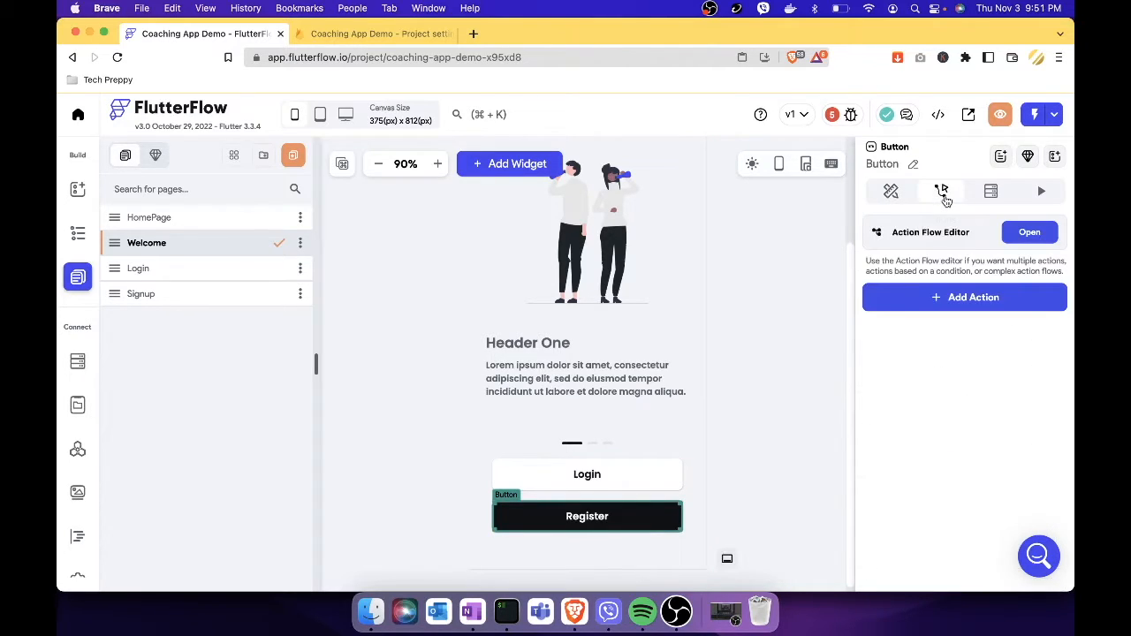
left_click(987, 298)
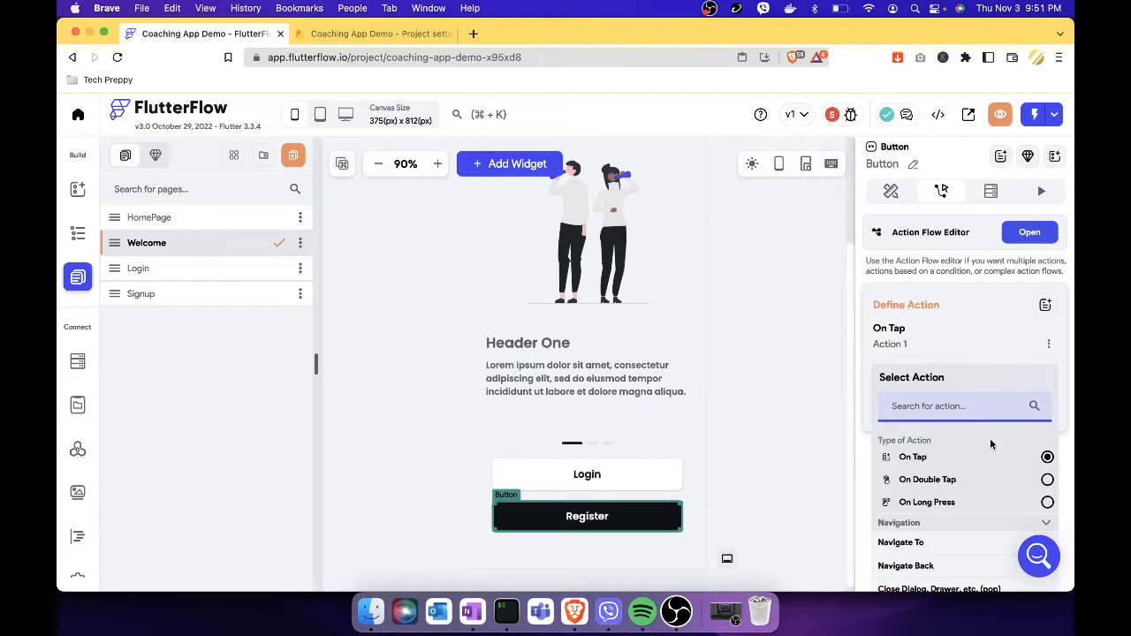
scroll(990, 439, "down", 2)
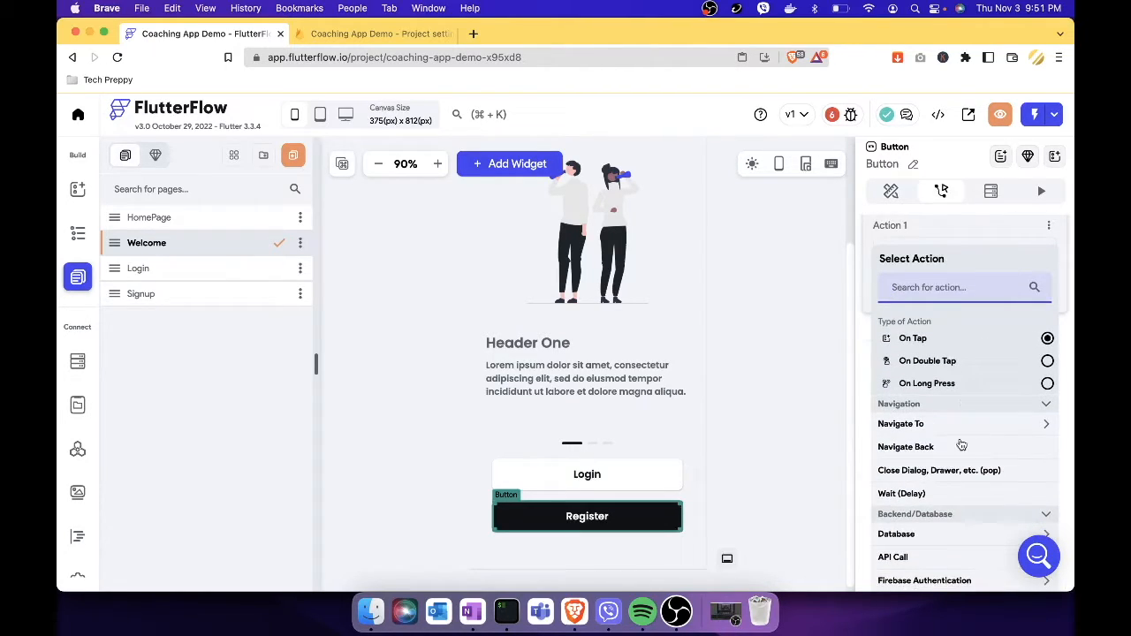
scroll(961, 445, "down", 2)
left_click(1011, 357)
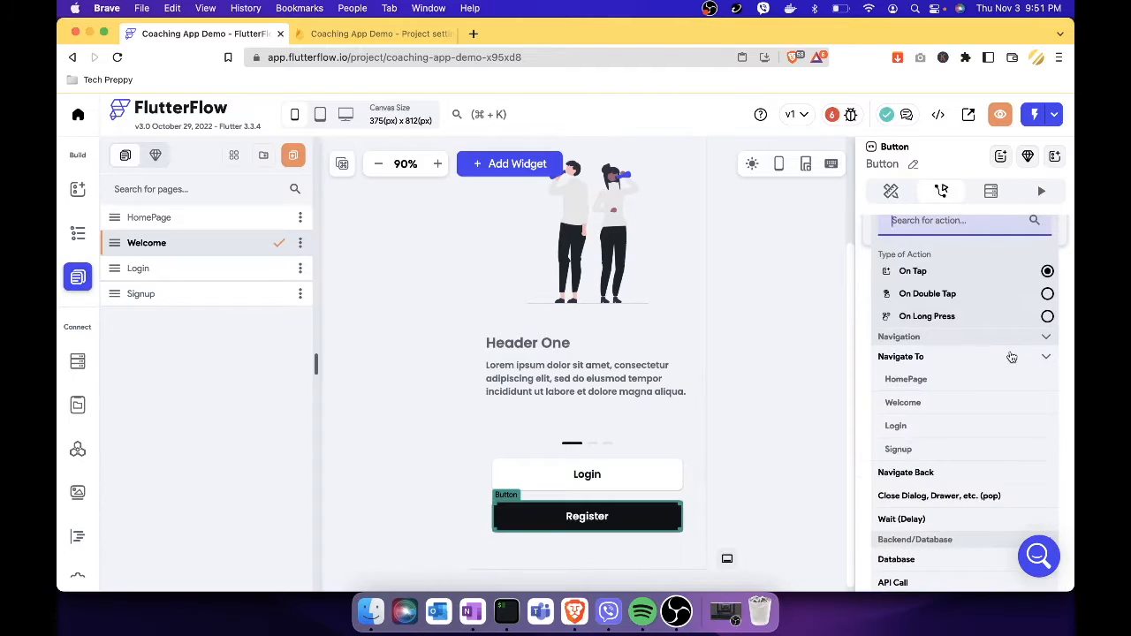
left_click(911, 450)
left_click(792, 400)
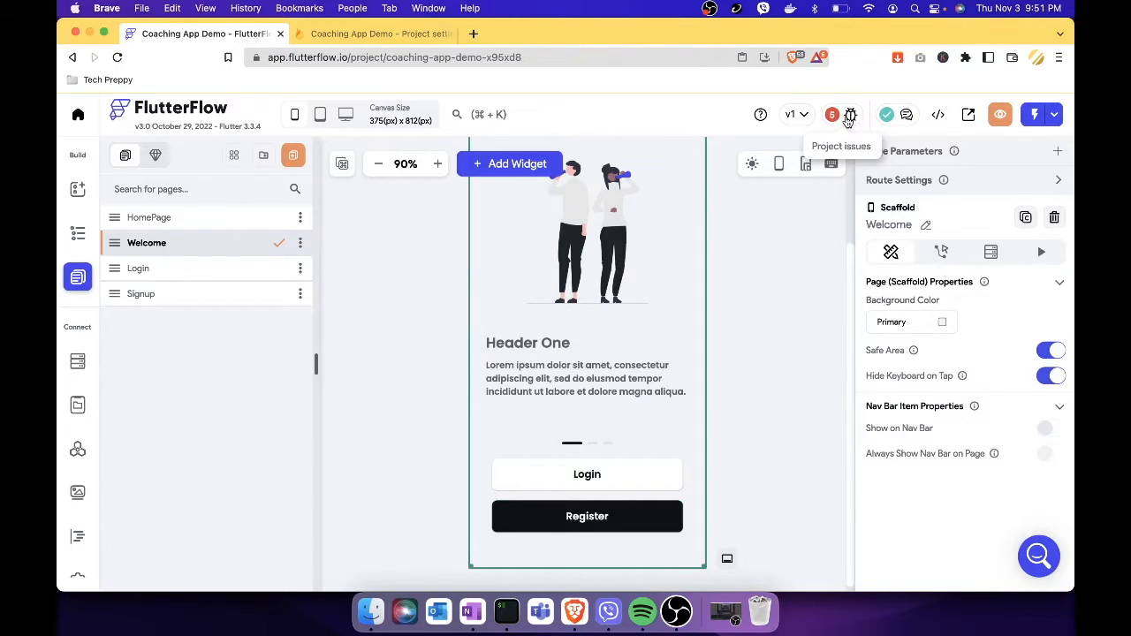
From the Issues list, set the Login page's password field max lines to 1.
left_click(850, 116)
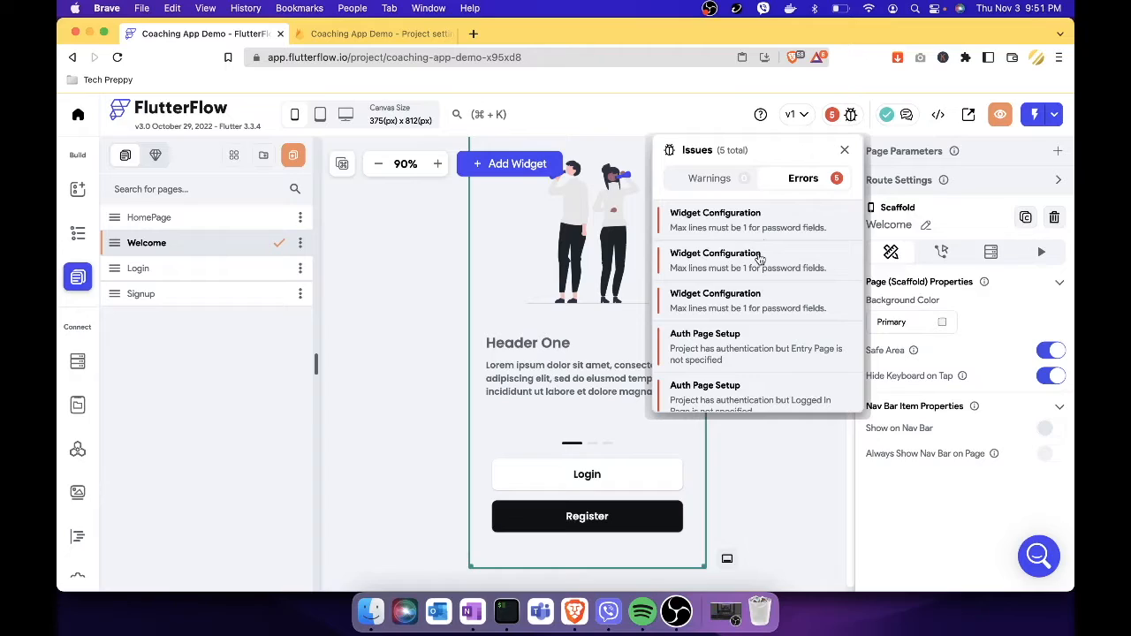
scroll(753, 330, "down", 1)
scroll(756, 333, "up", 1)
left_click(797, 225)
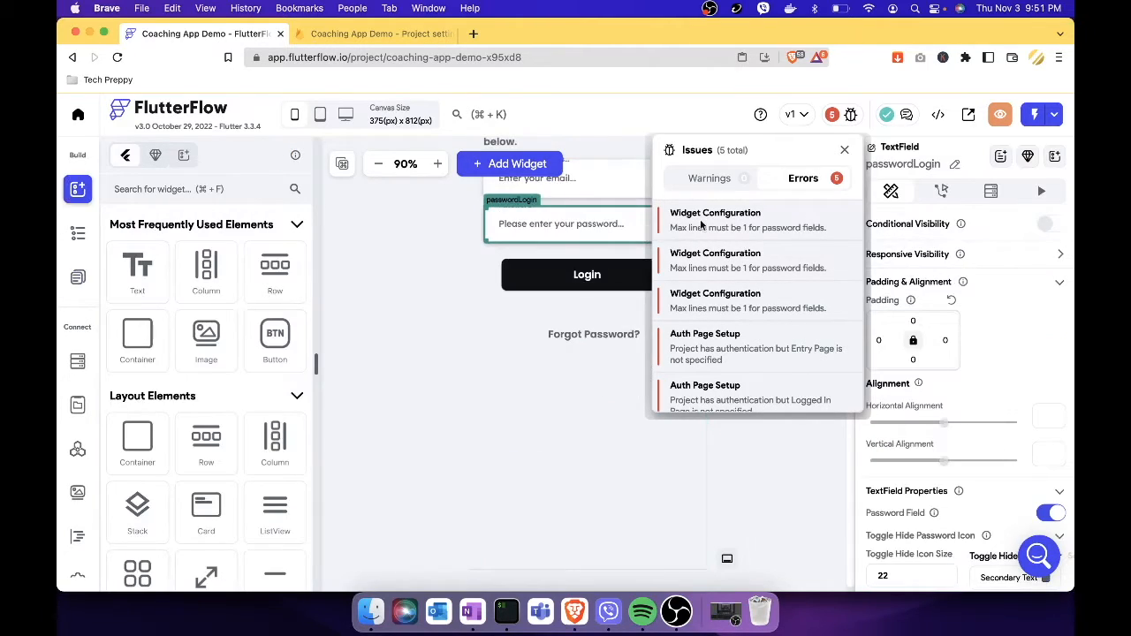
left_click(623, 224)
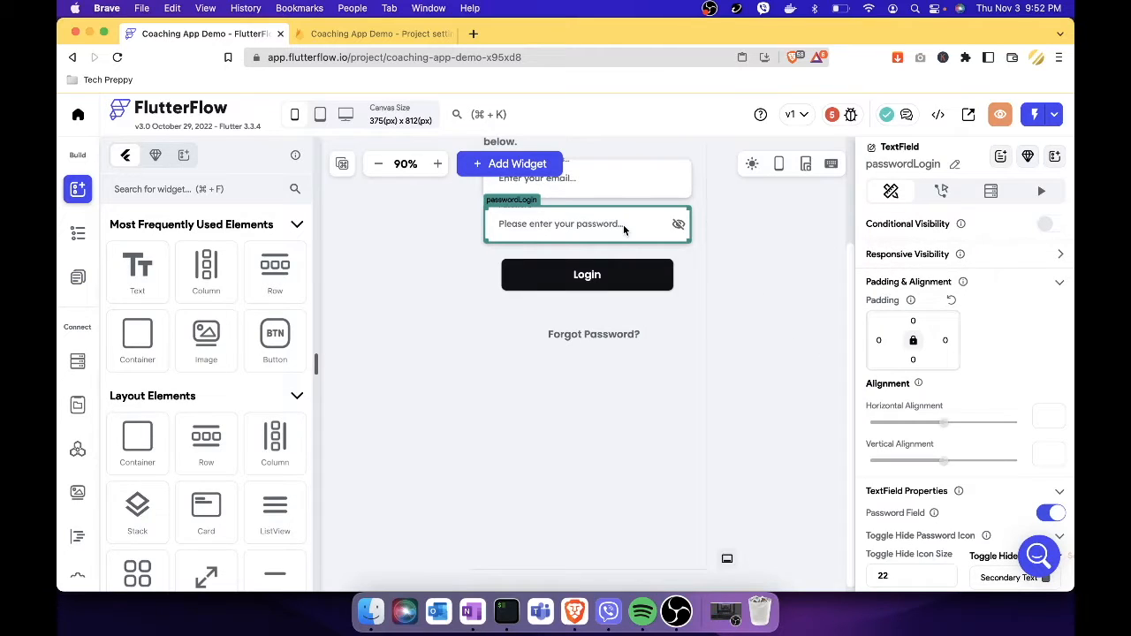
scroll(938, 379, "down", 6)
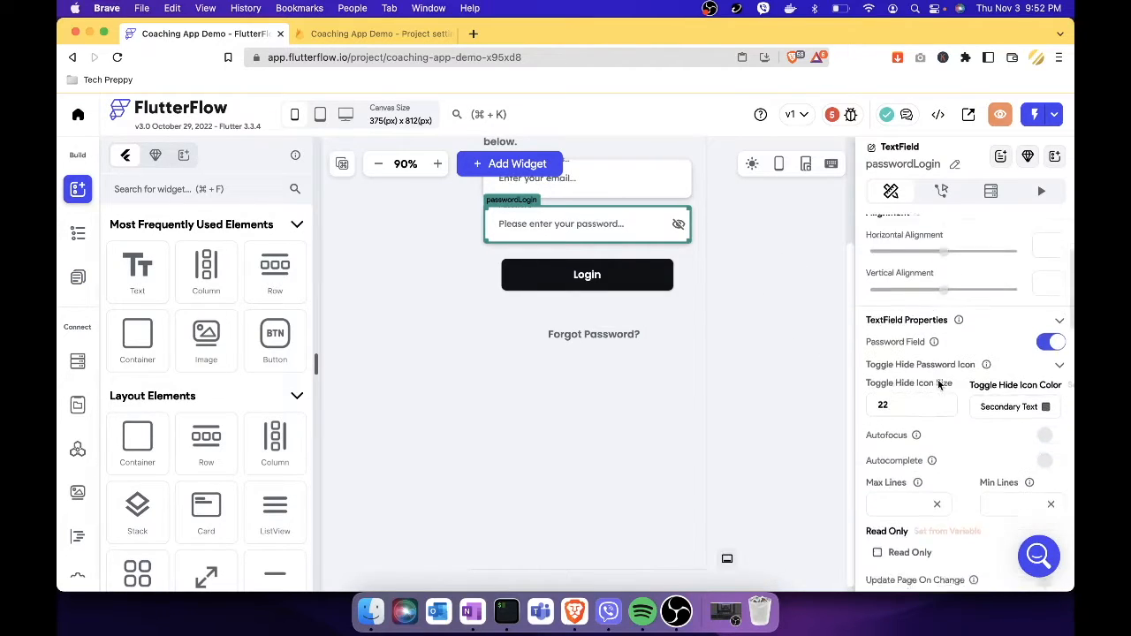
scroll(938, 379, "down", 3)
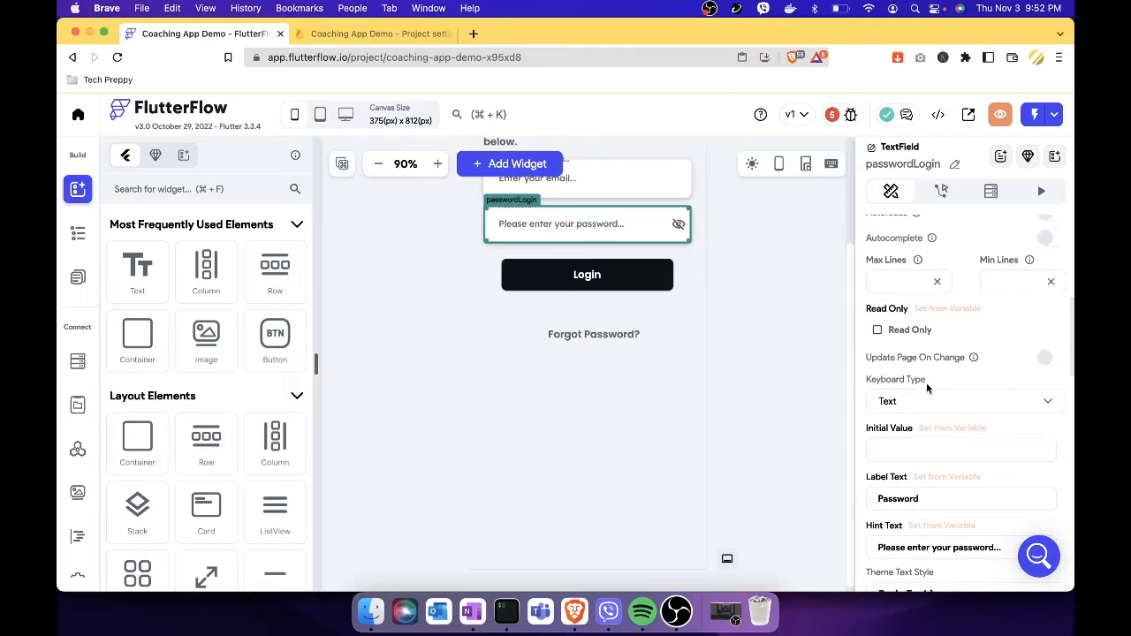
left_click(912, 281)
type("1")
left_click(793, 301)
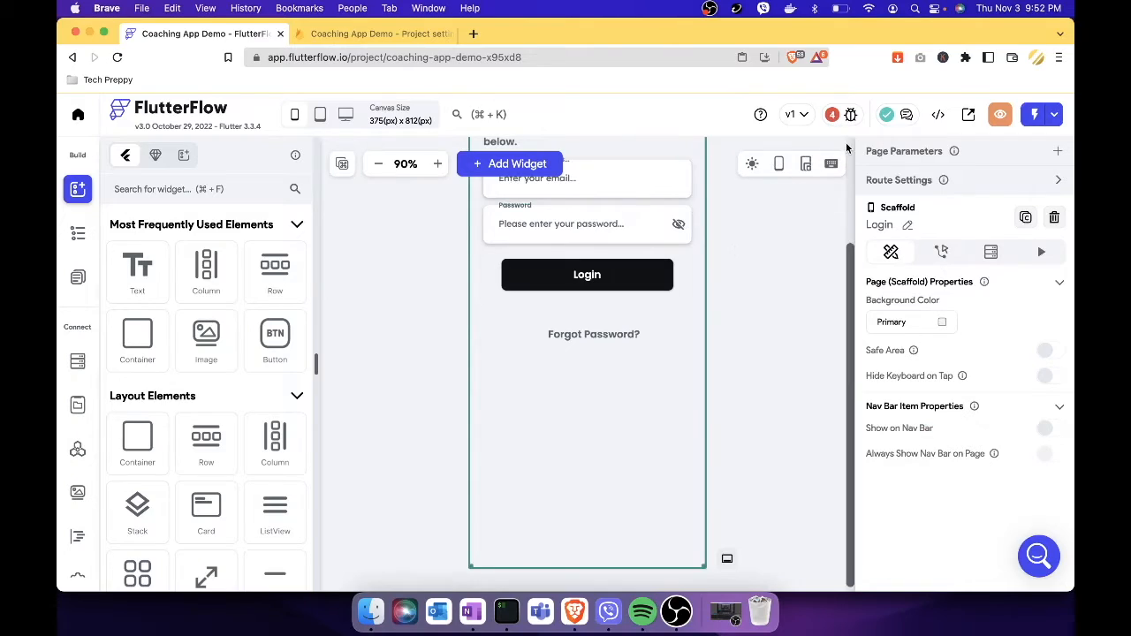
Fix the max lines issue on the Signup page's password field.
left_click(852, 117)
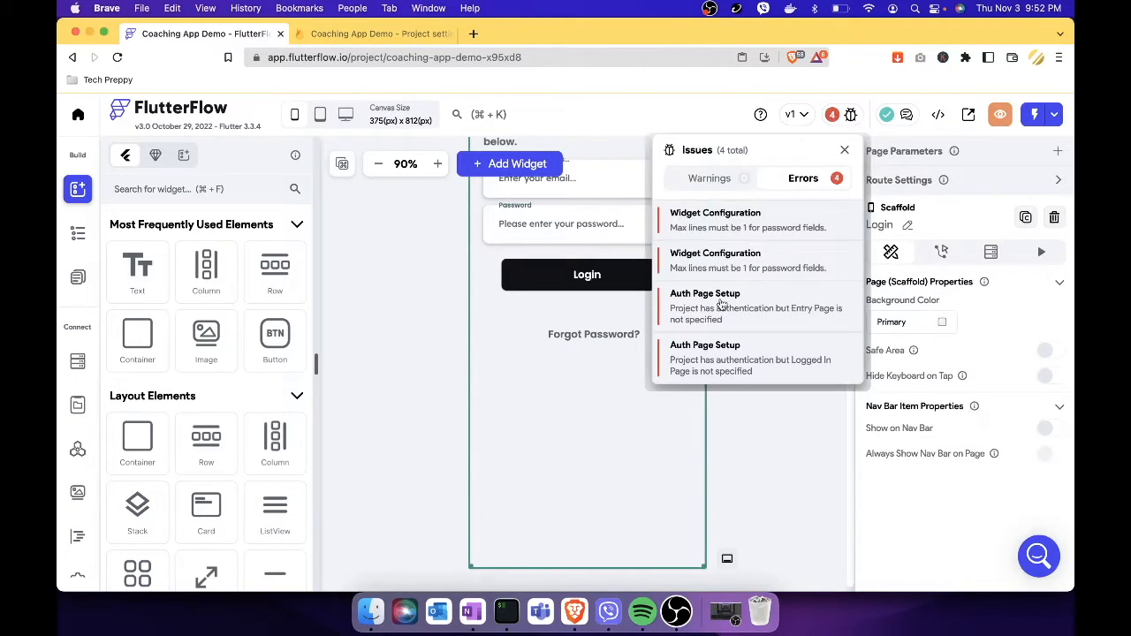
left_click(796, 221)
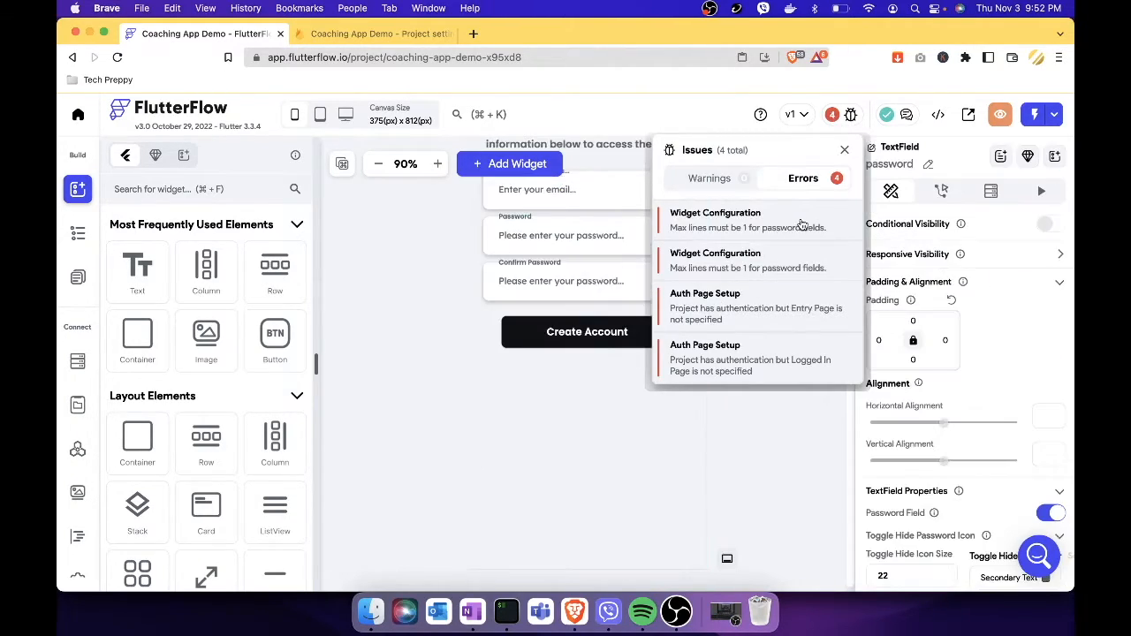
left_click(579, 237)
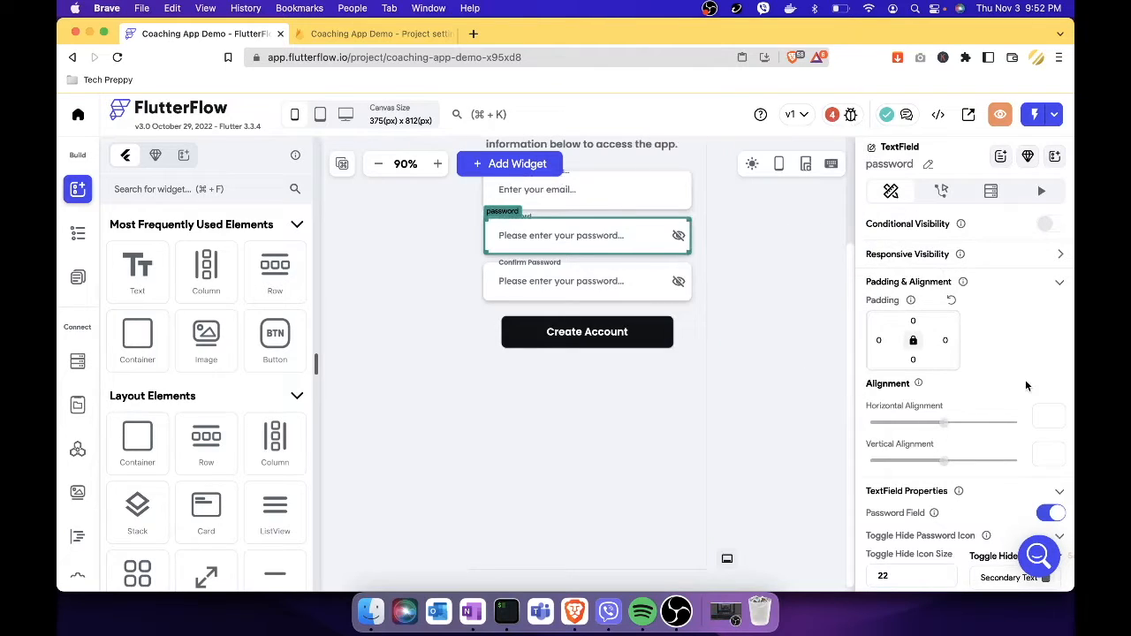
scroll(1007, 398, "down", 7)
left_click(905, 363)
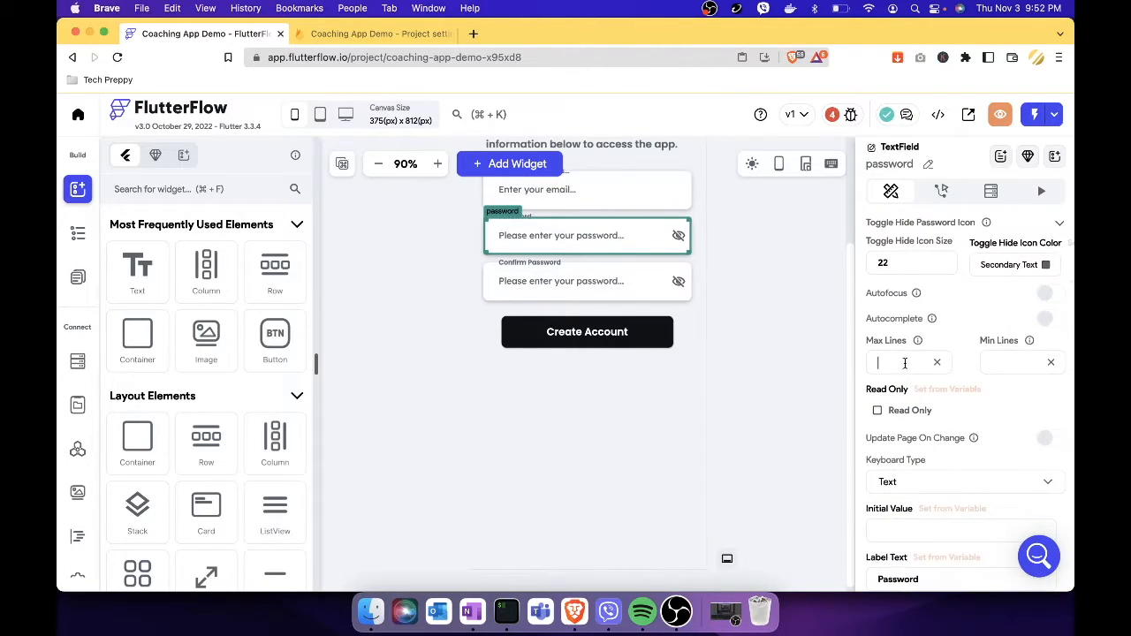
left_click(790, 347)
Set the Signup confirmPassword field's max lines to 1.
left_click(849, 116)
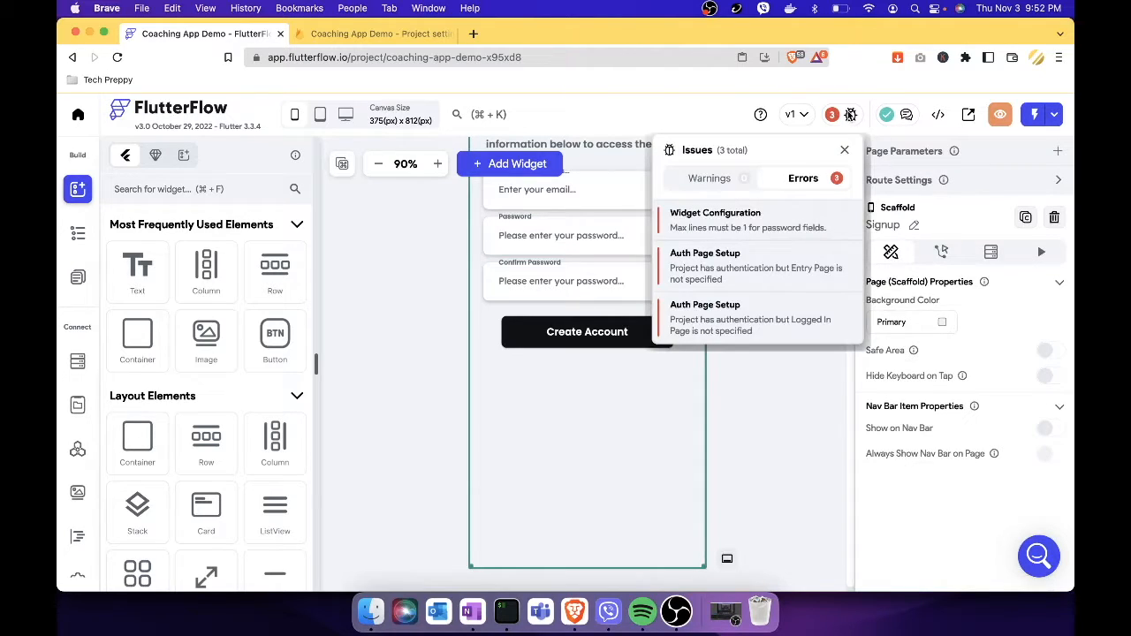
left_click(782, 232)
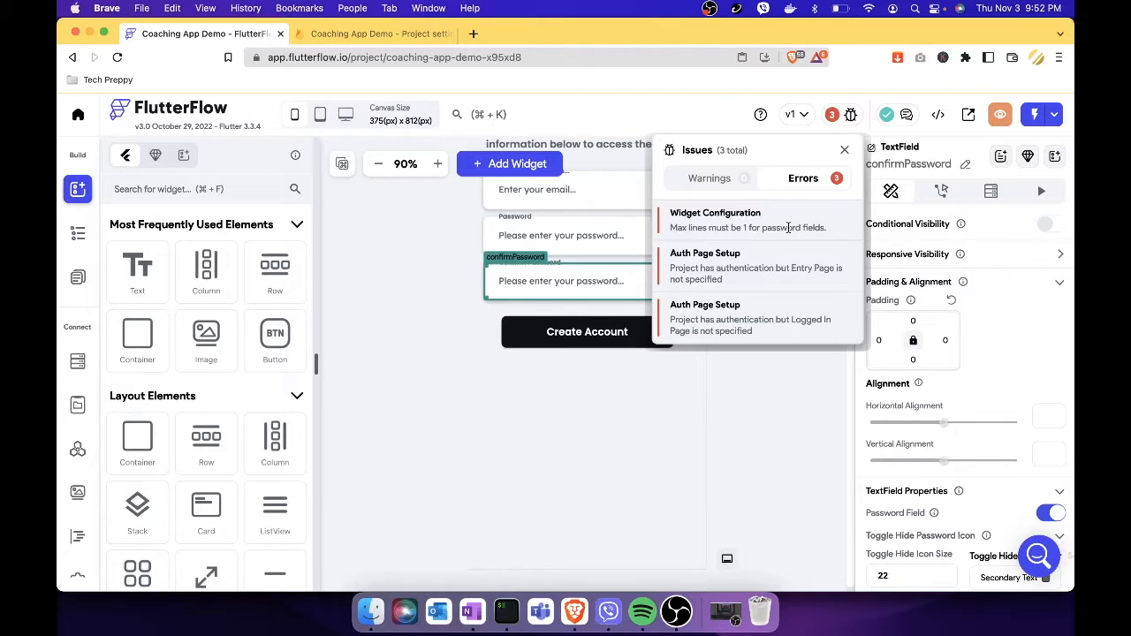
left_click(553, 290)
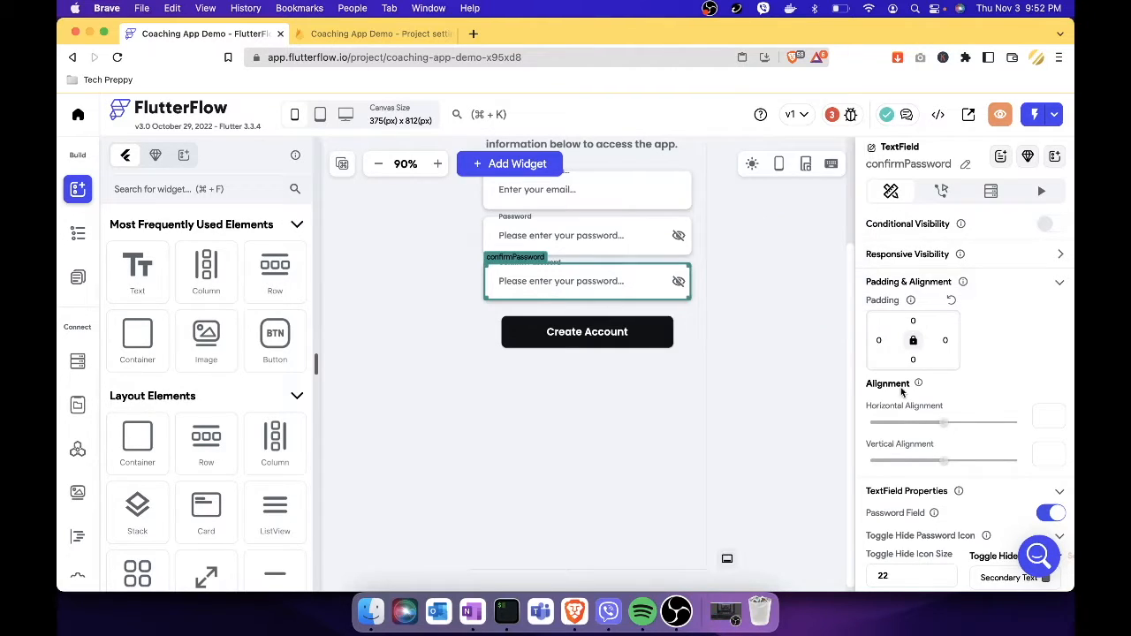
scroll(909, 329, "down", 10)
scroll(908, 328, "up", 1)
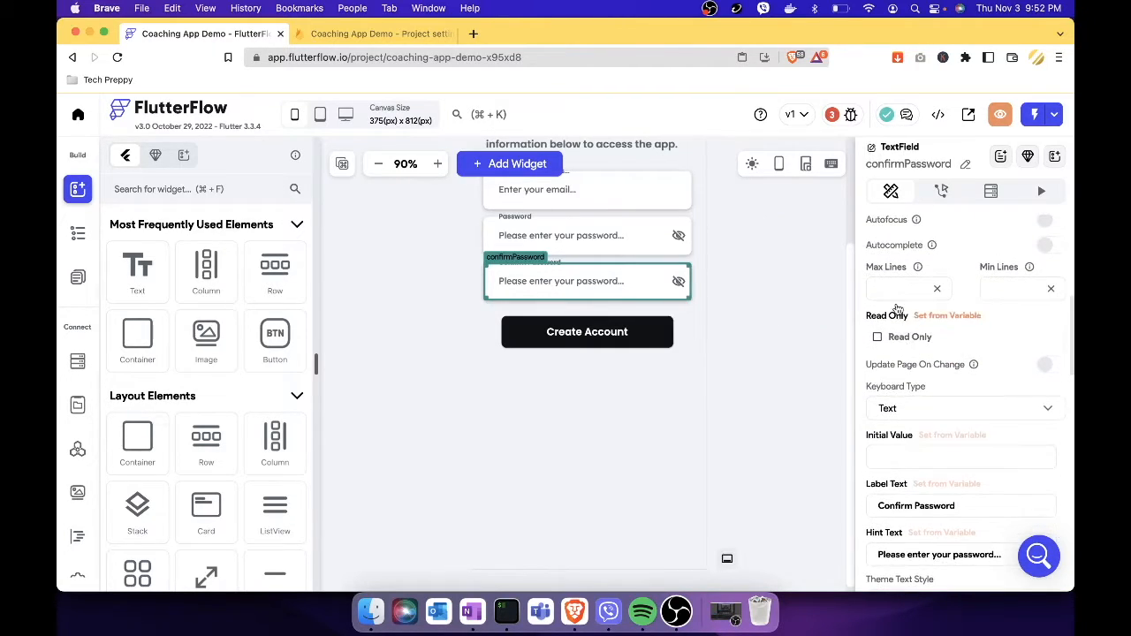
left_click(895, 290)
type("1")
left_click(787, 307)
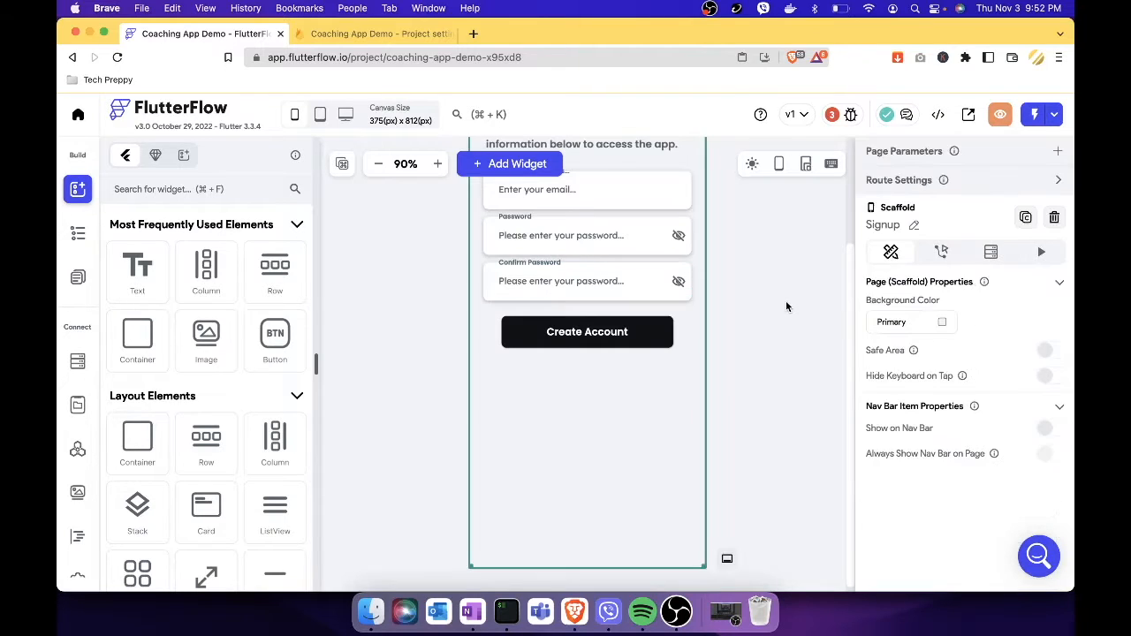
Review the remaining project issues and close the list.
scroll(773, 278, "up", 5)
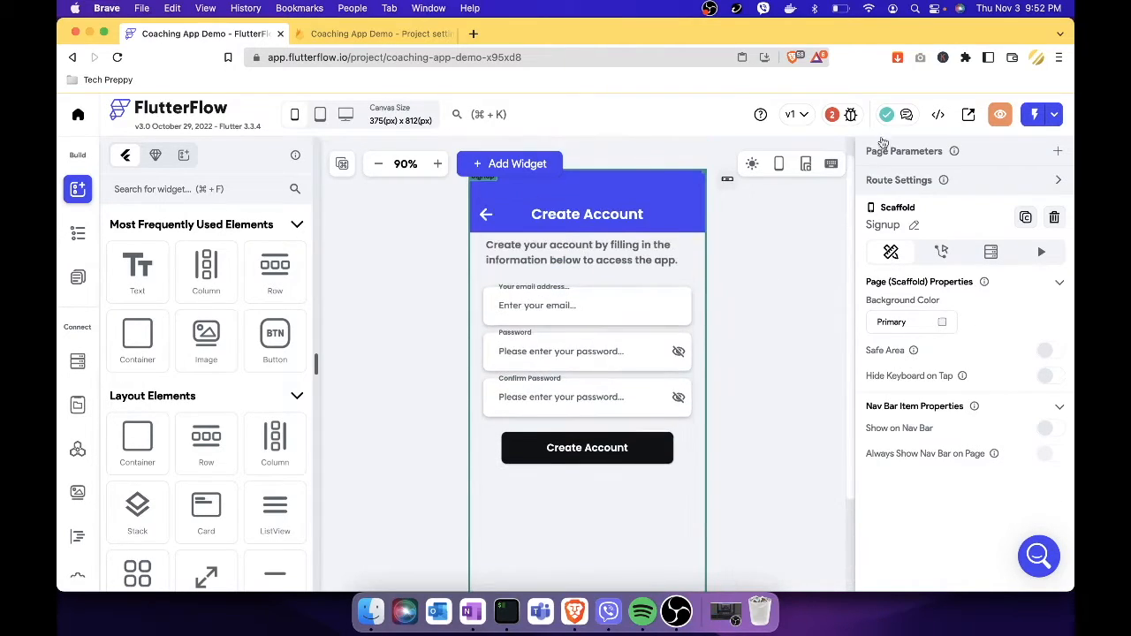
left_click(848, 115)
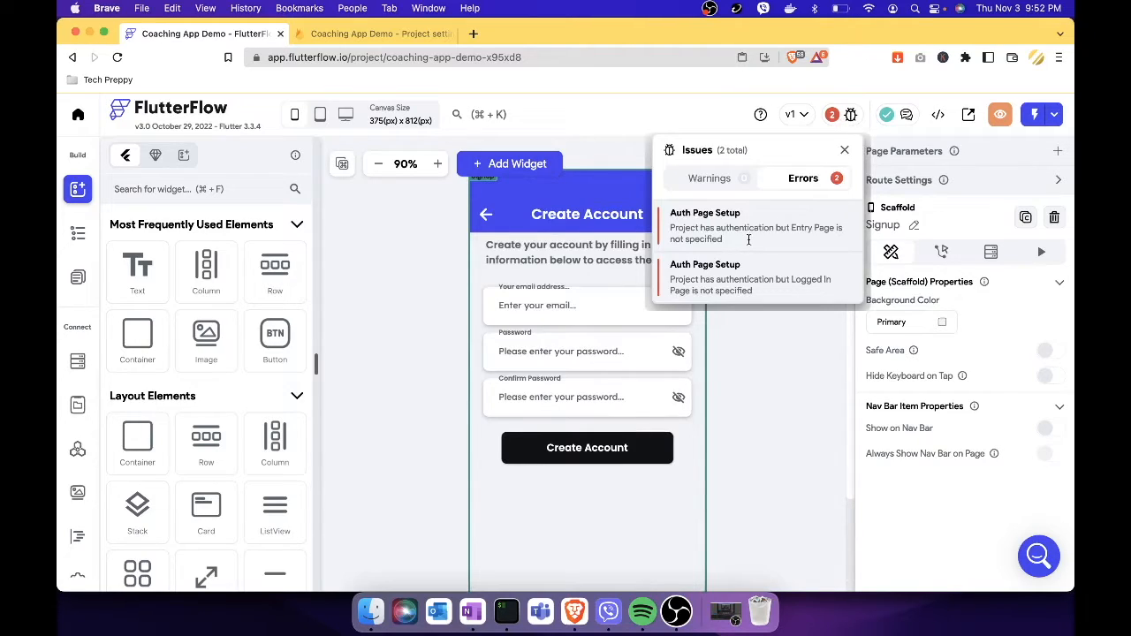
left_click(773, 410)
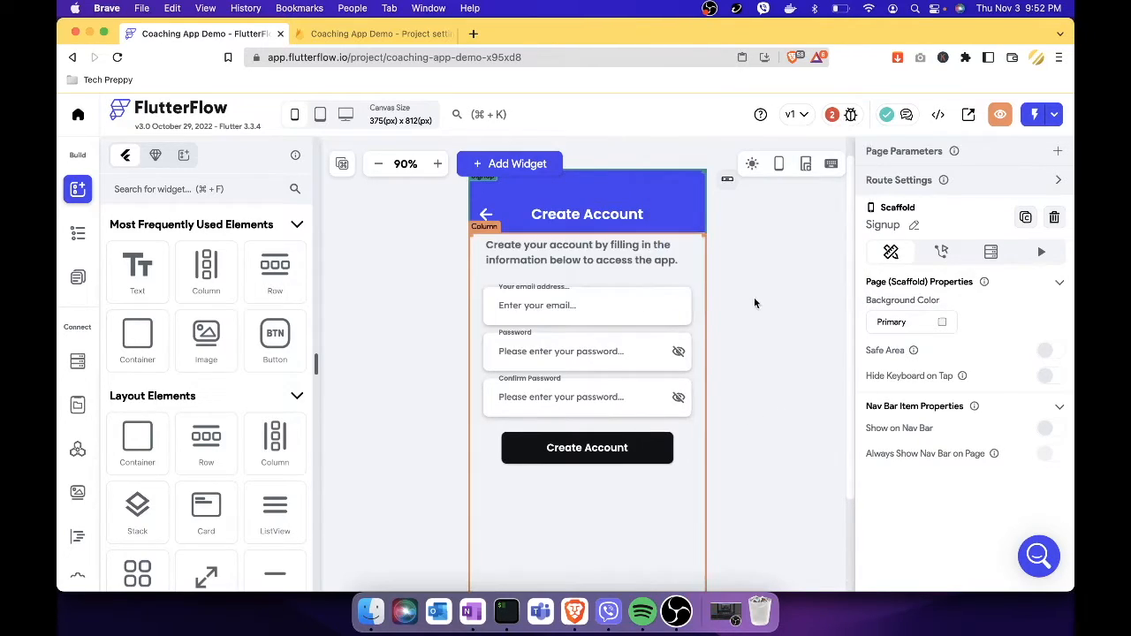
scroll(716, 277, "up", 1)
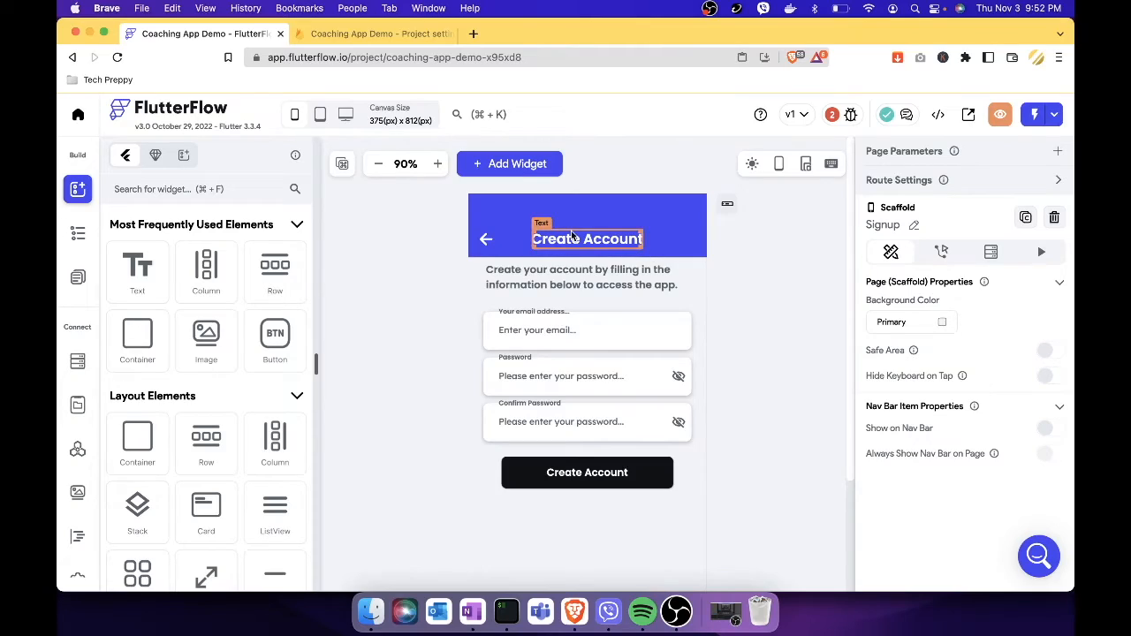
Give the Signup page's back-arrow button an On Tap Navigate Back action.
left_click(488, 245)
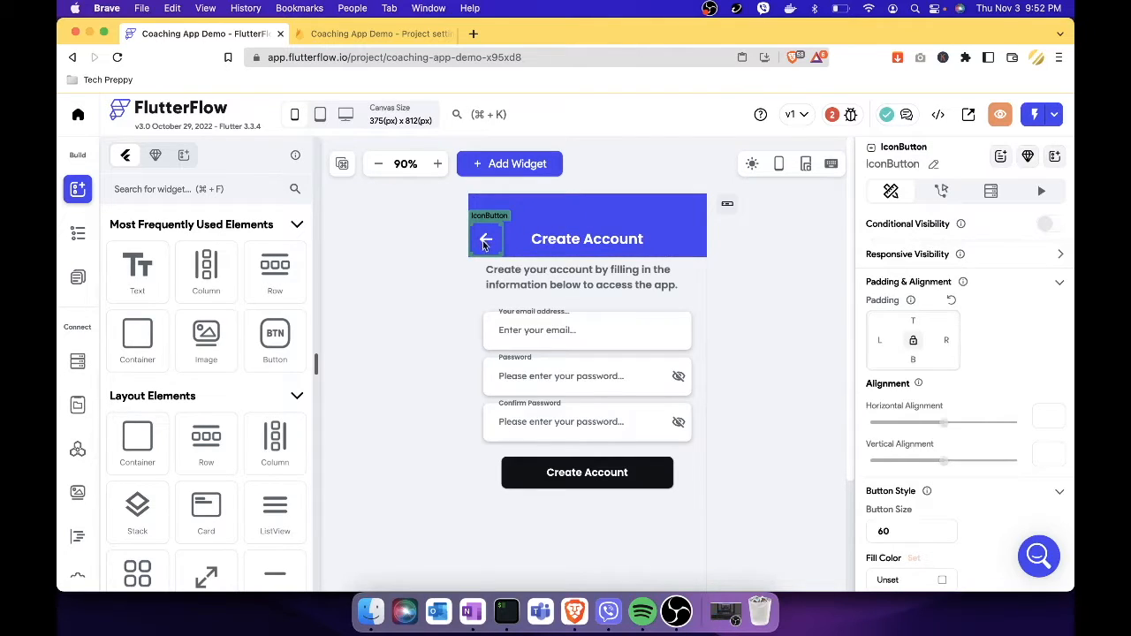
left_click(940, 194)
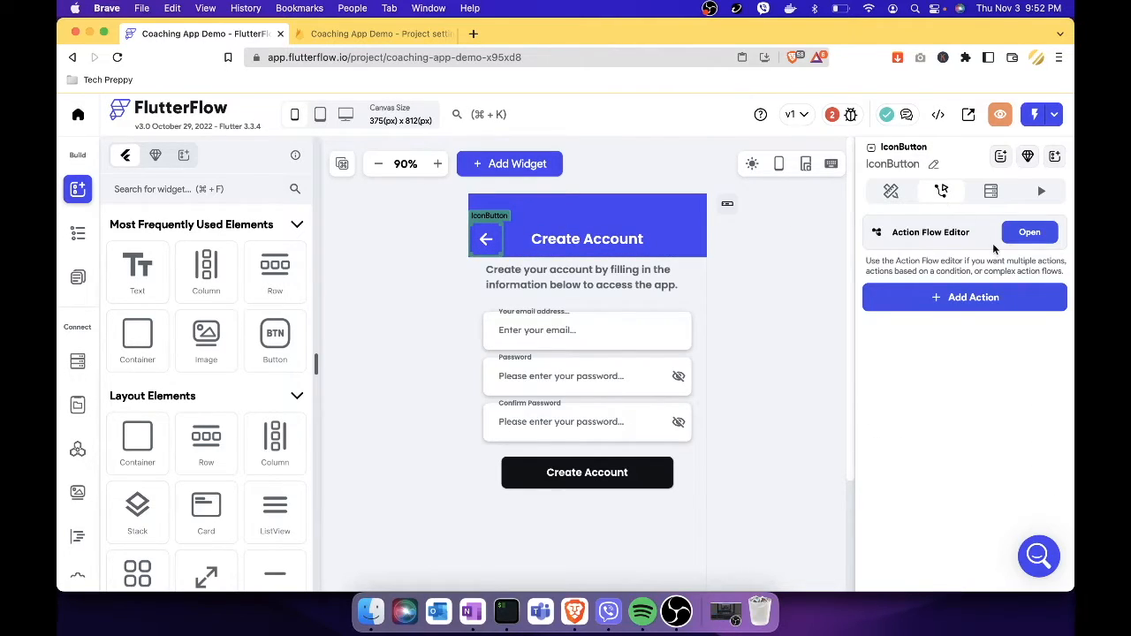
left_click(972, 300)
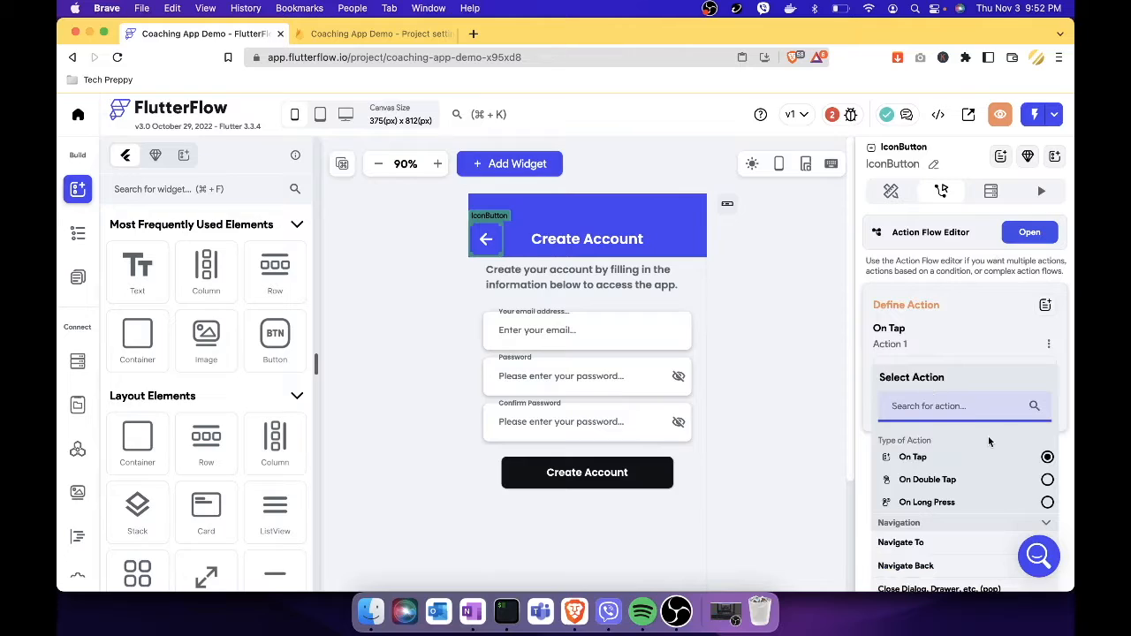
scroll(988, 442, "down", 3)
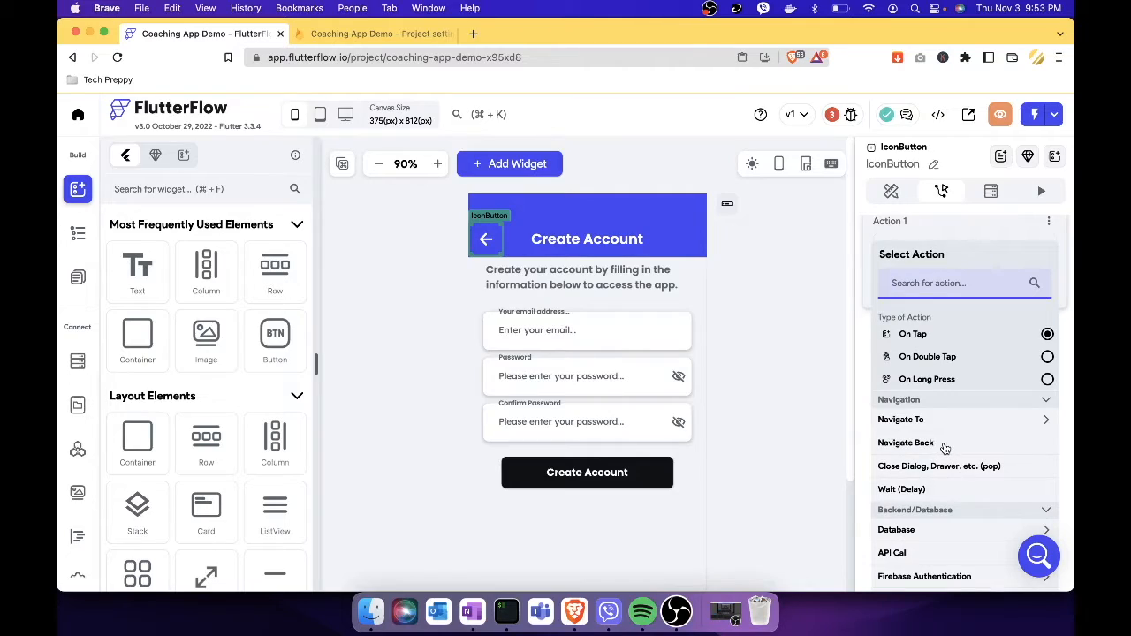
left_click(911, 443)
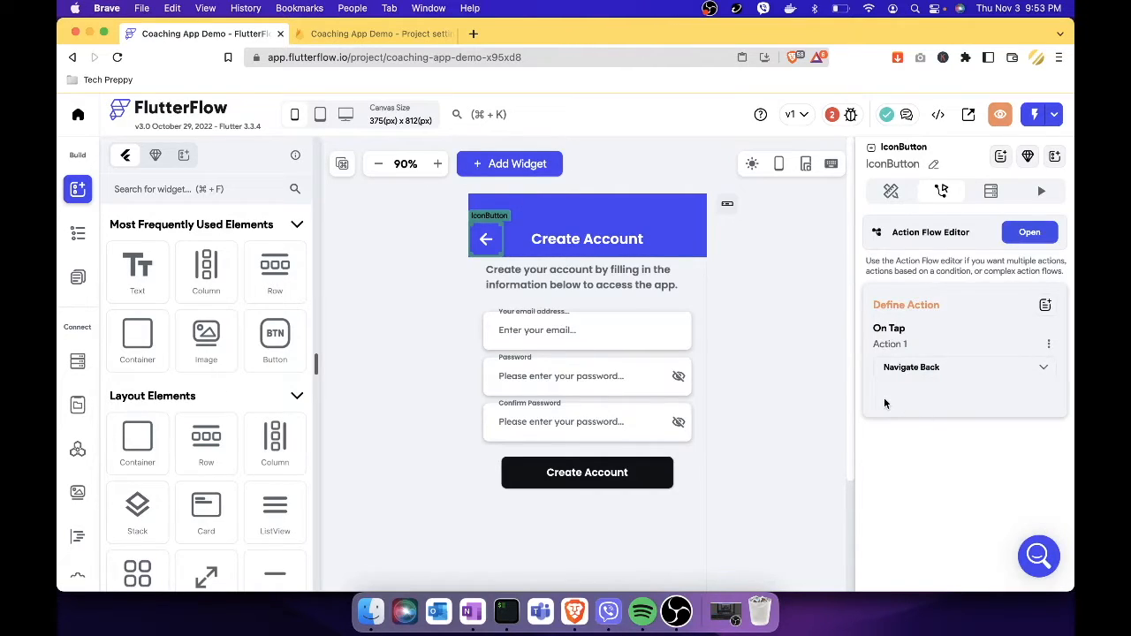
left_click(786, 371)
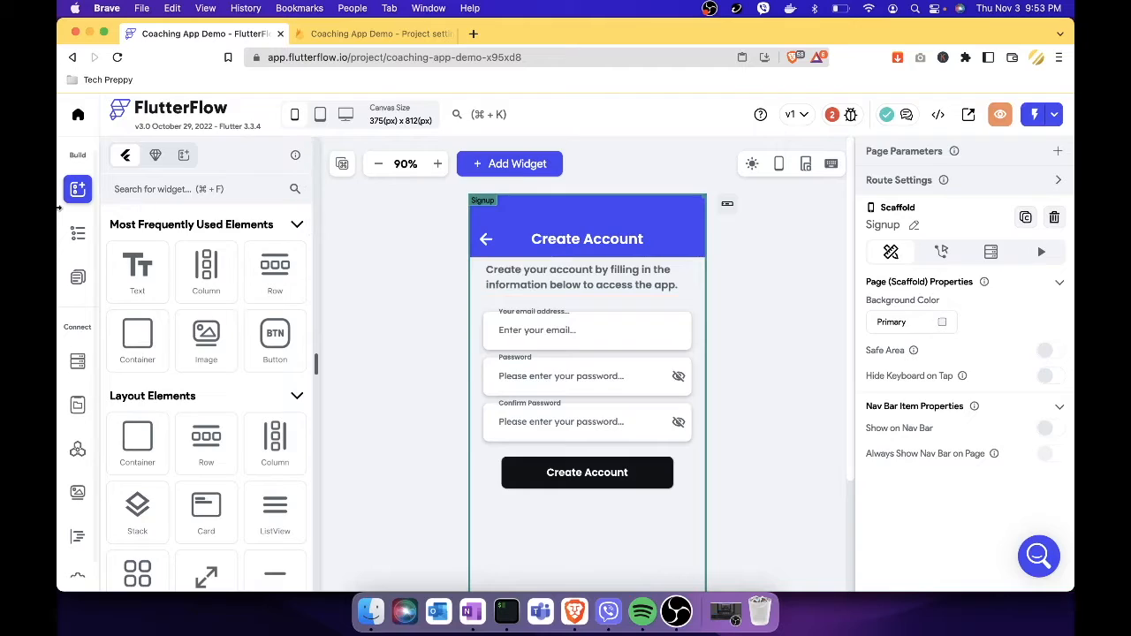
Open the Login page from the Page Selector.
left_click(78, 233)
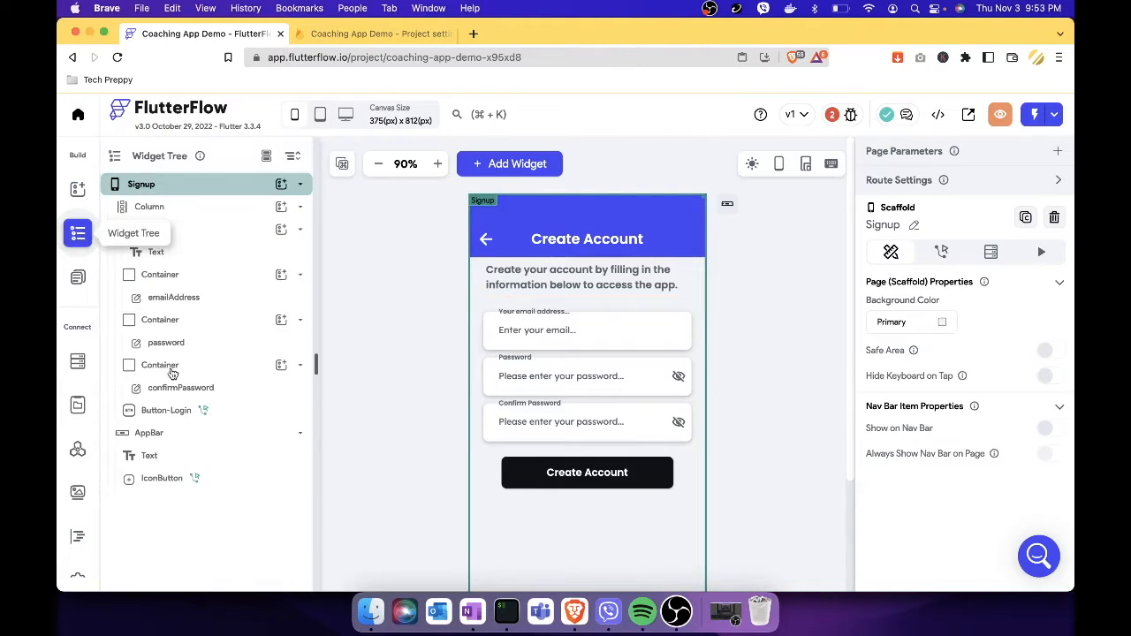
left_click(78, 276)
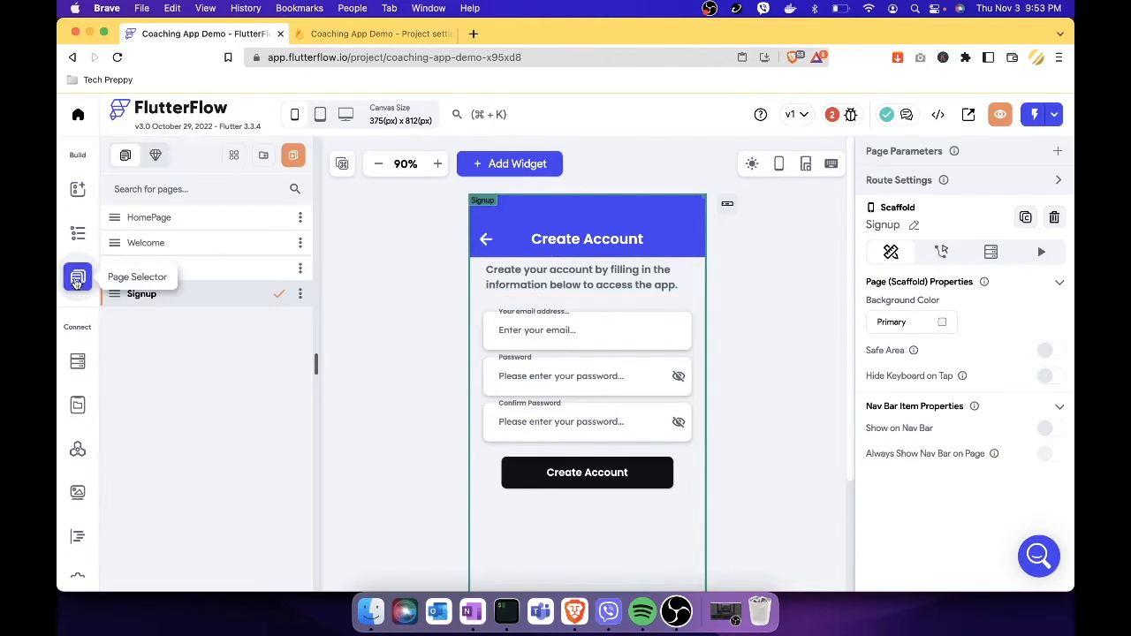
left_click(239, 273)
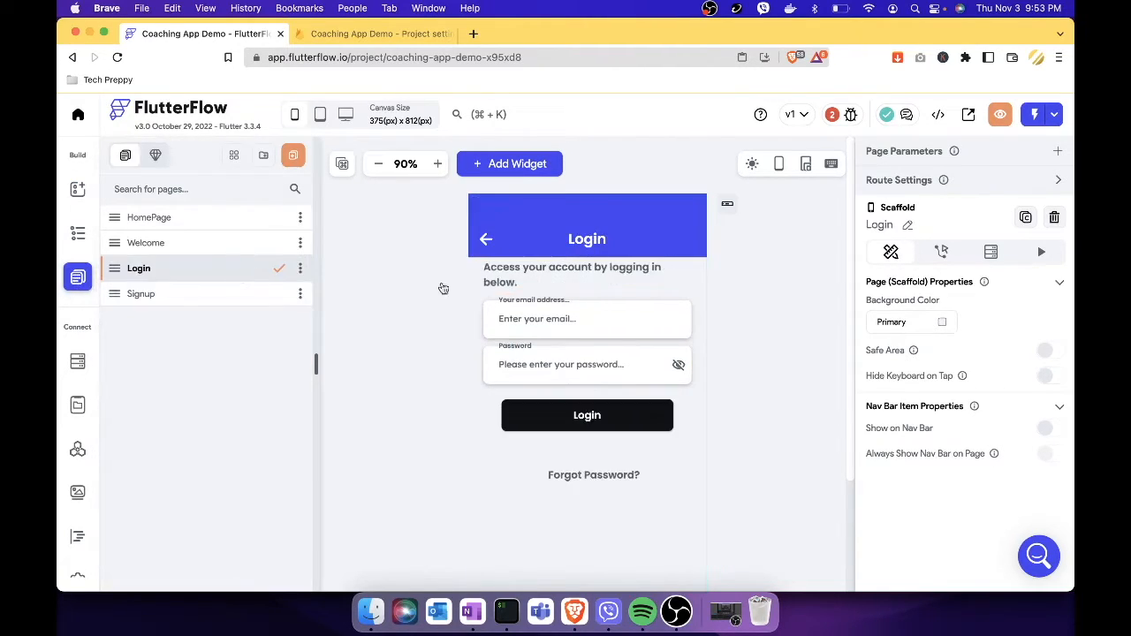
Add an On Tap Navigate Back action to Login's back arrow, then open the Welcome page.
left_click(488, 246)
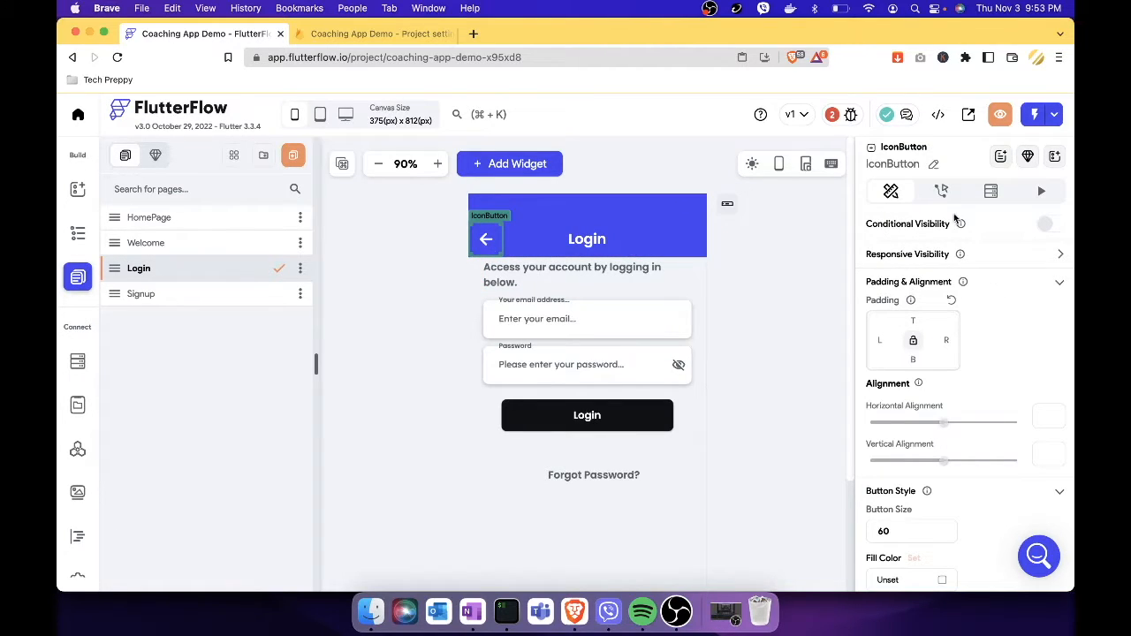
left_click(941, 191)
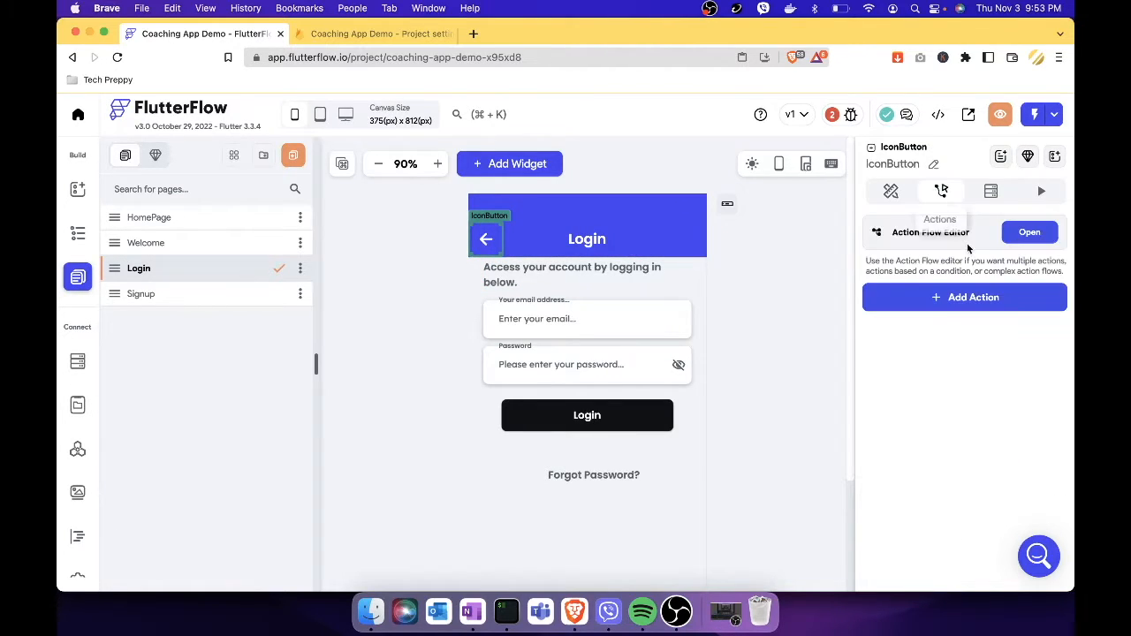
left_click(972, 297)
scroll(923, 469, "down", 2)
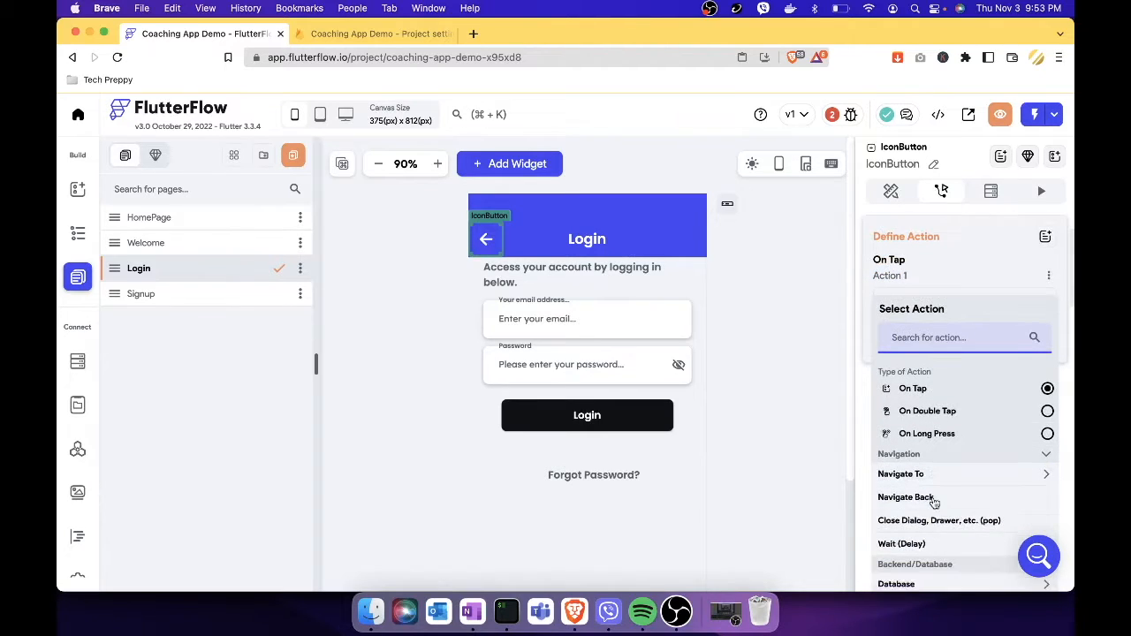
left_click(927, 484)
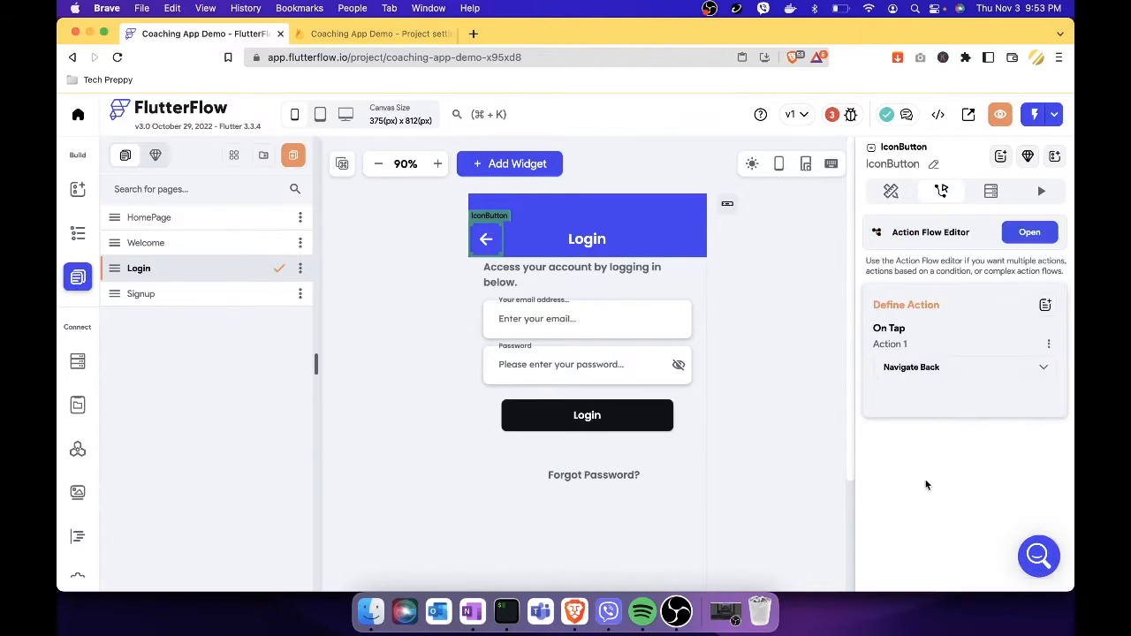
left_click(758, 374)
left_click(246, 246)
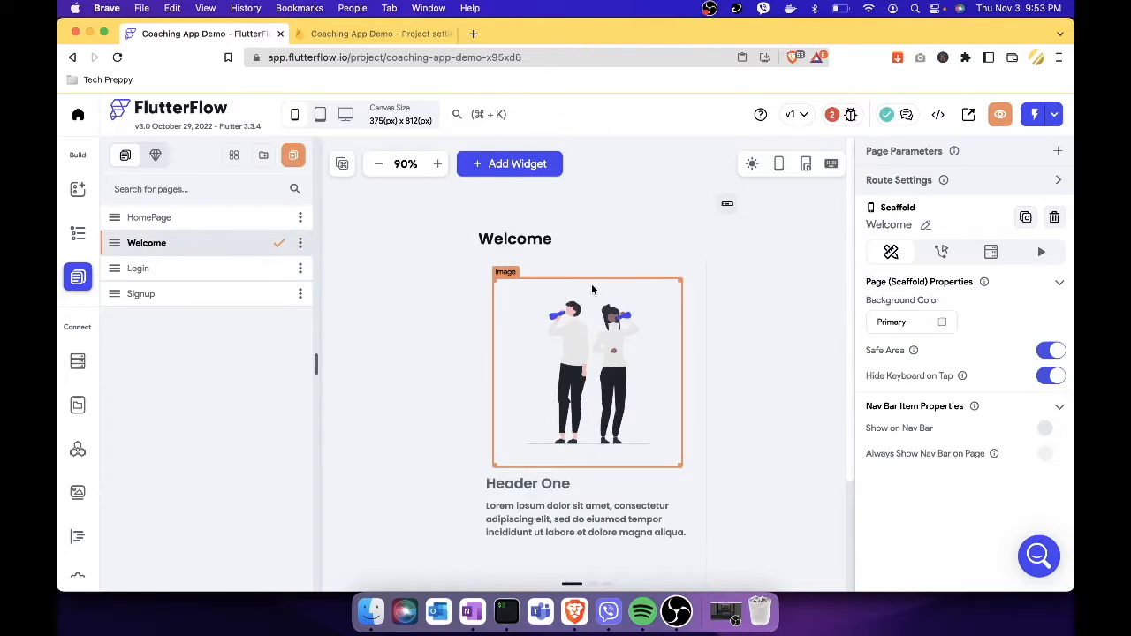
Delete HomePage from the project, then select the Welcome page.
left_click(228, 219)
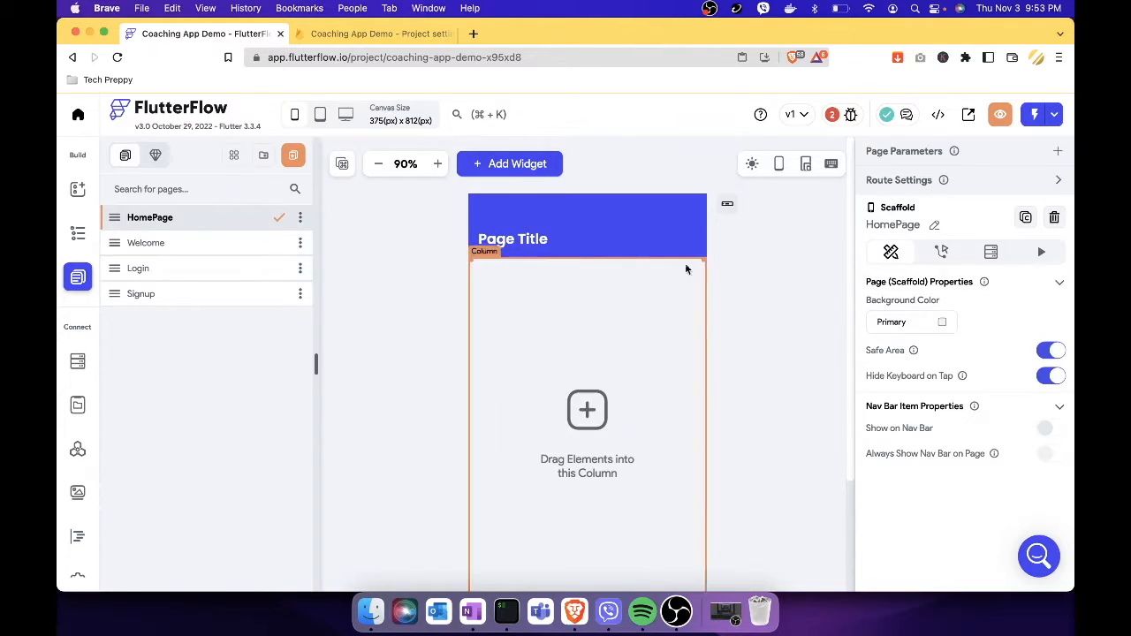
left_click(302, 218)
left_click(319, 291)
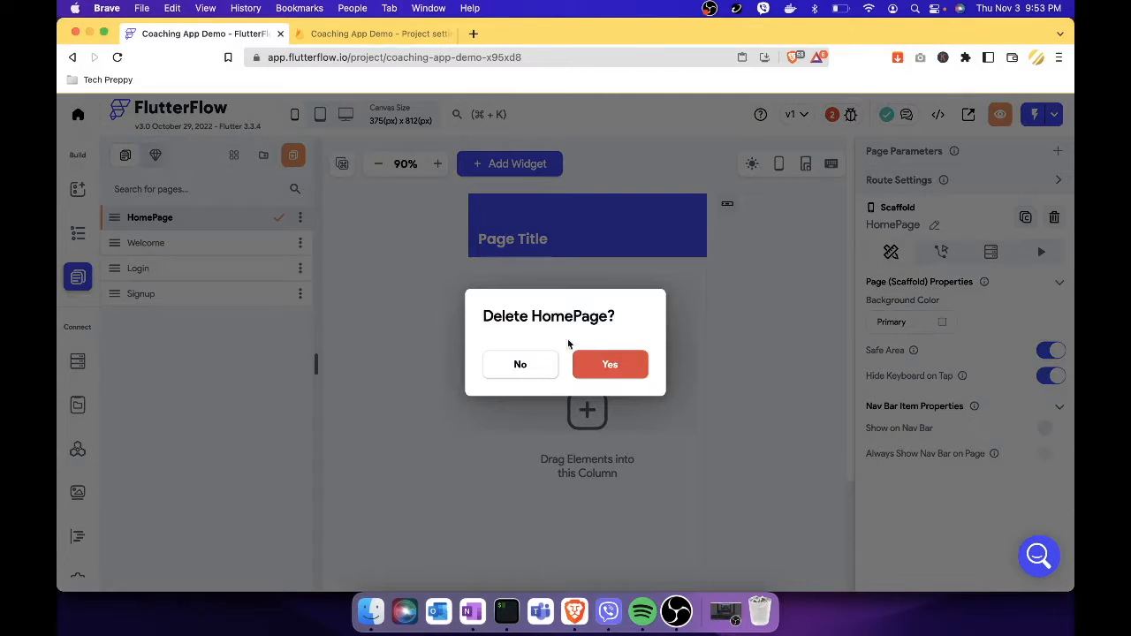
left_click(609, 363)
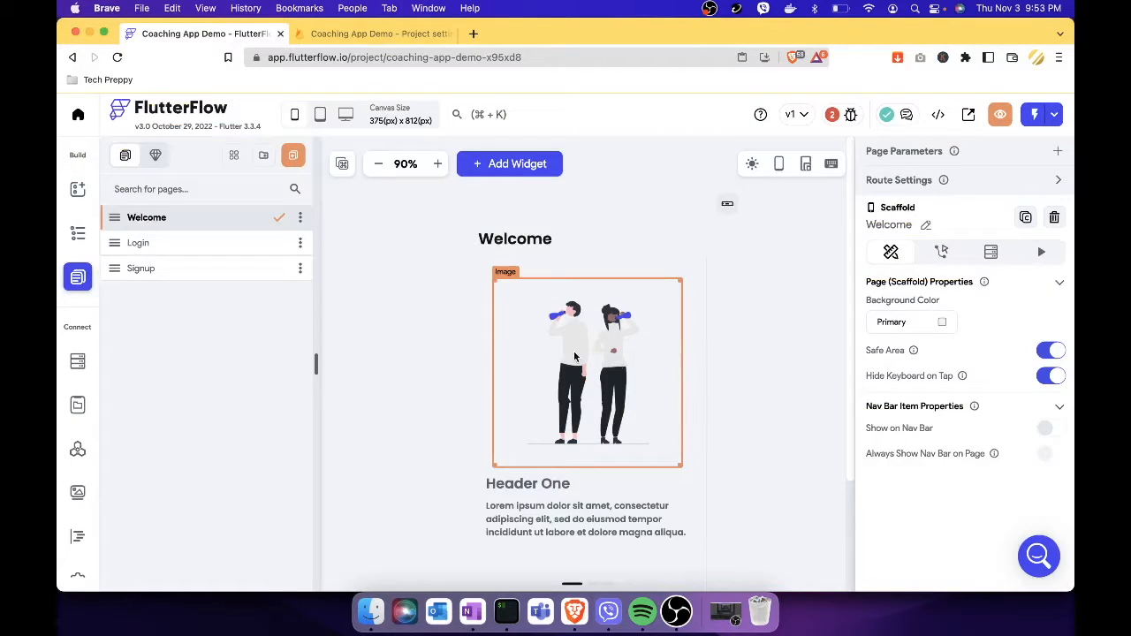
left_click(775, 317)
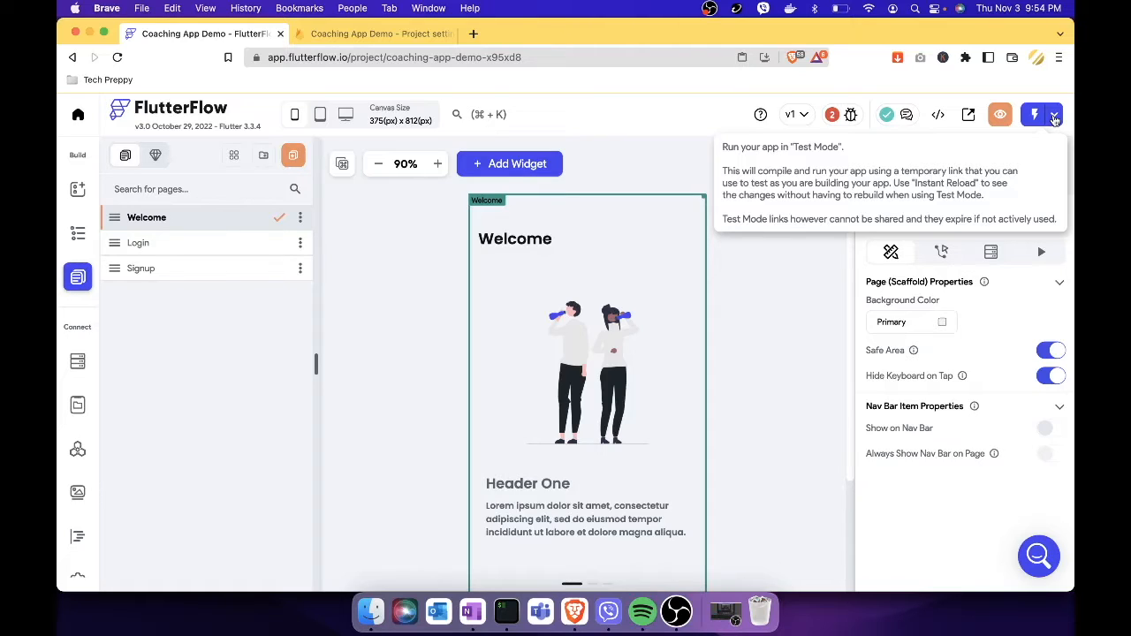
left_click(1001, 114)
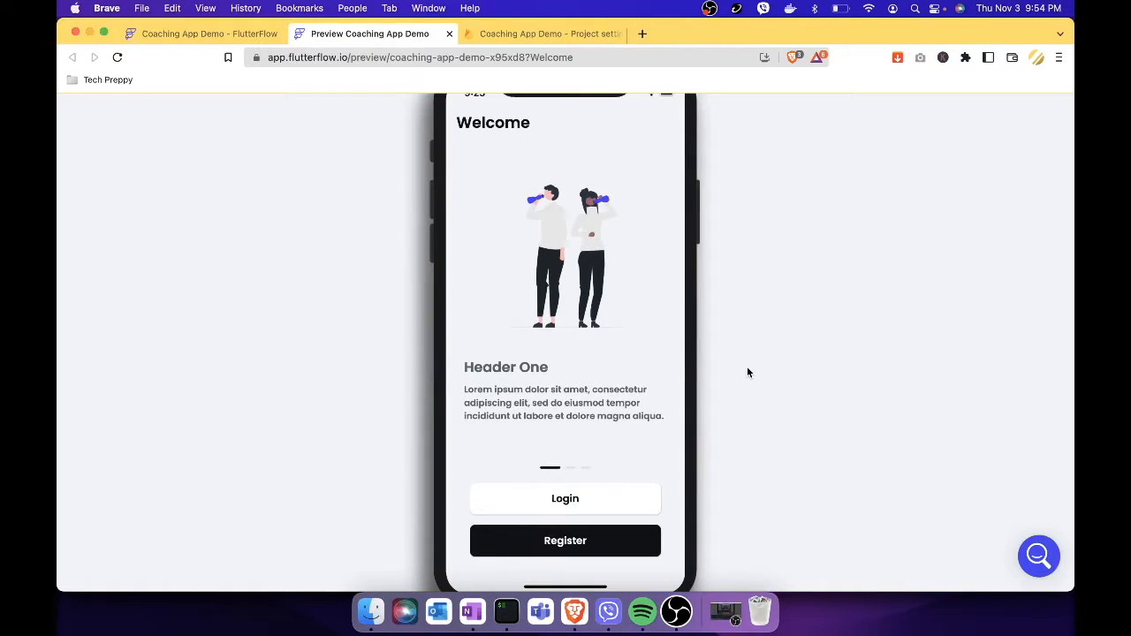
scroll(747, 372, "up", 1)
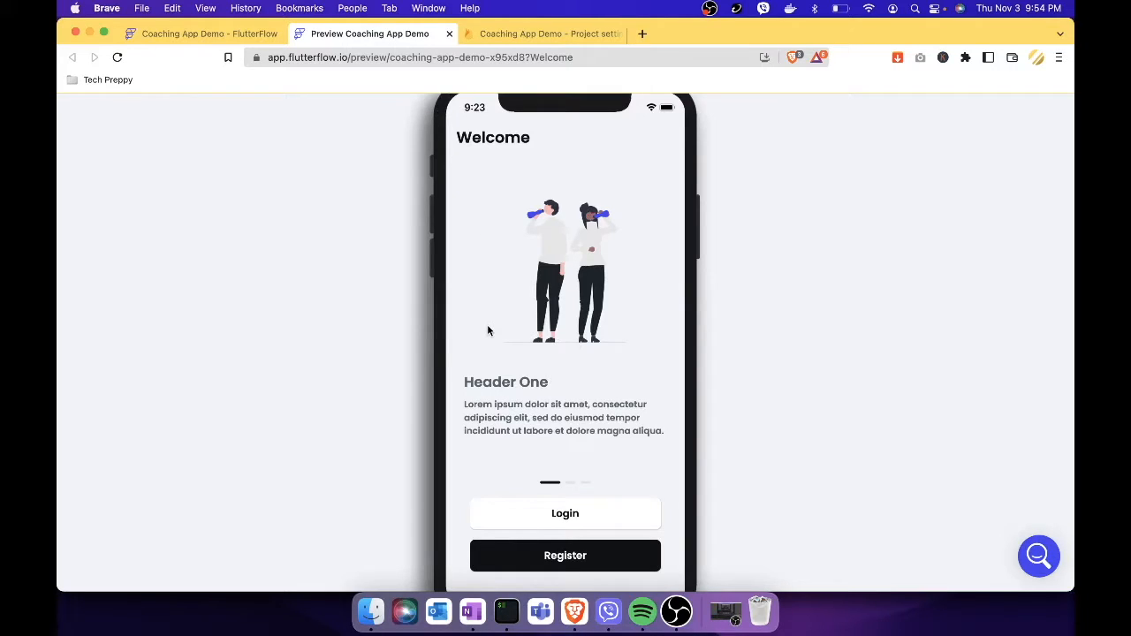
left_click(580, 527)
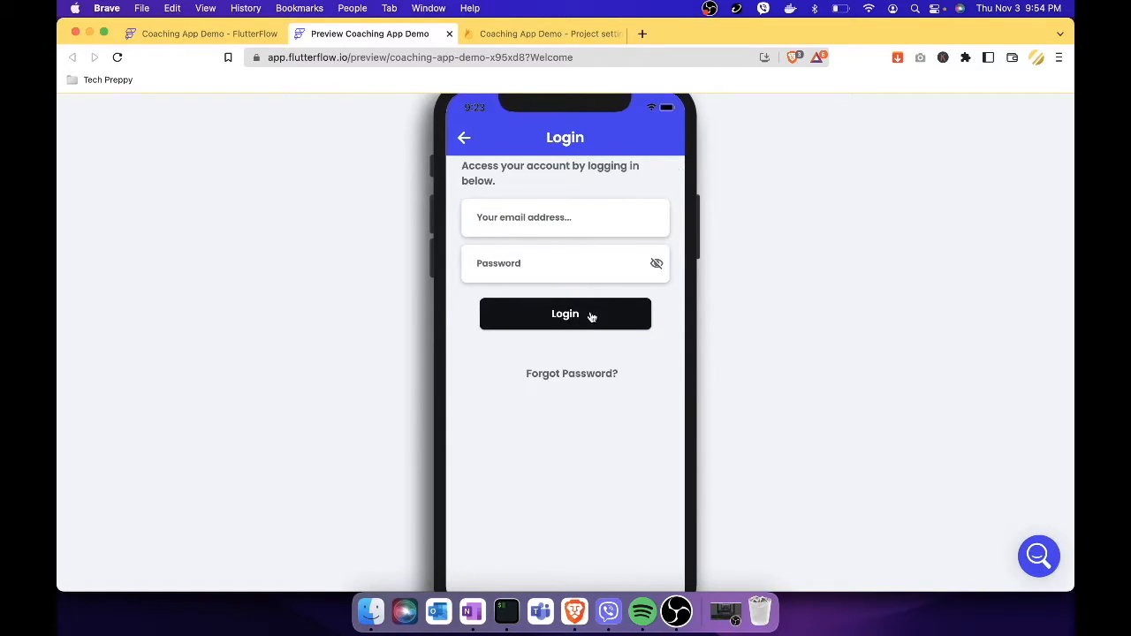
left_click(462, 145)
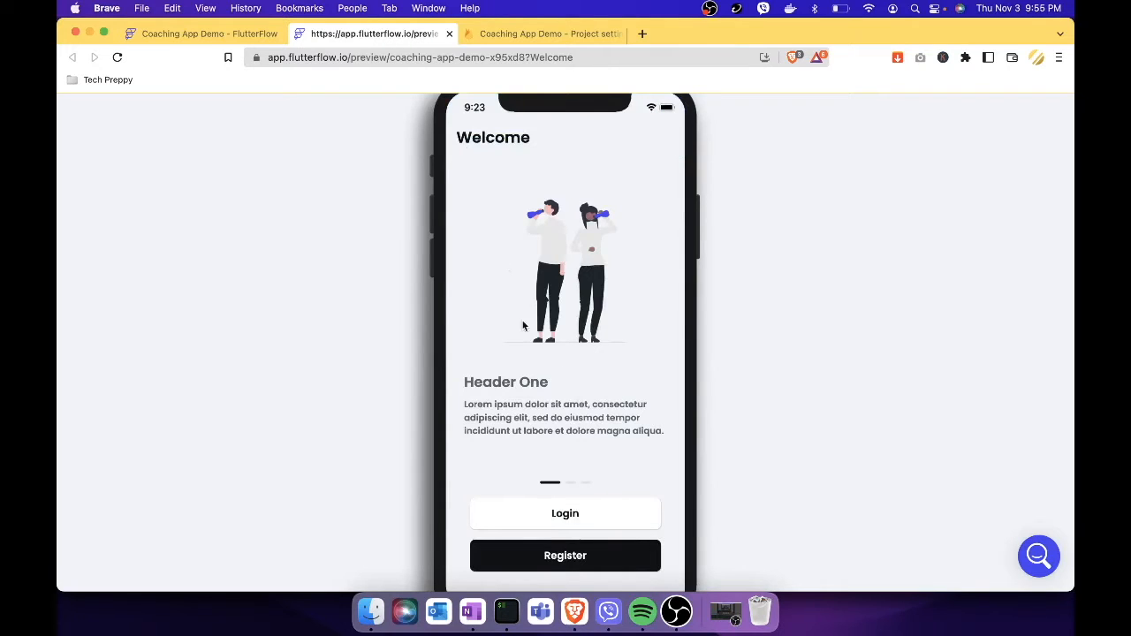
left_click(573, 566)
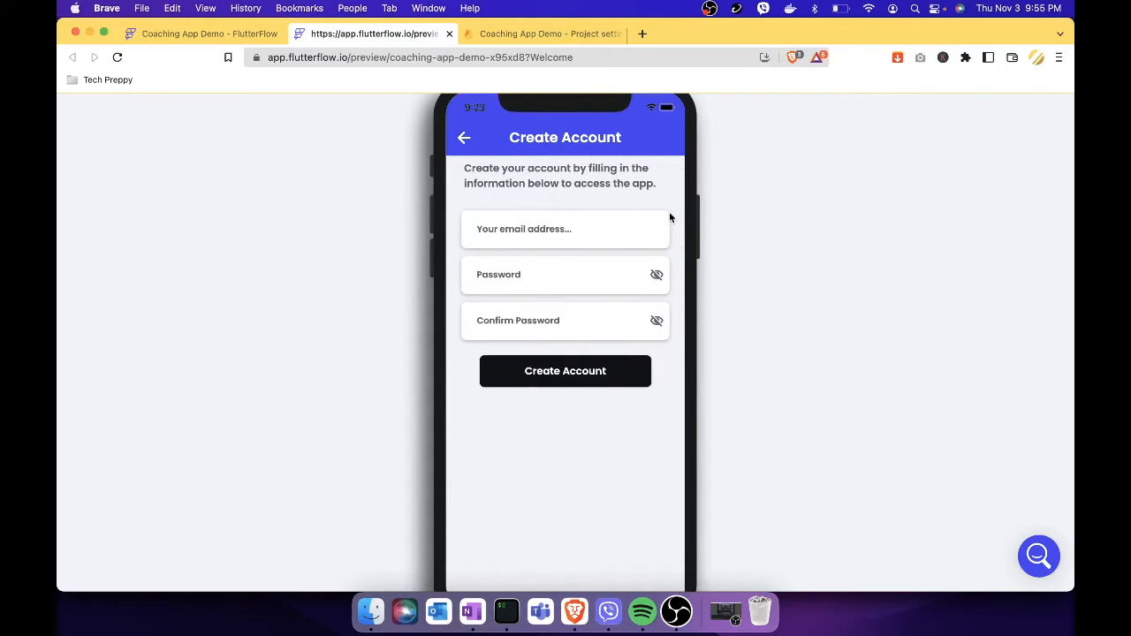
left_click(465, 137)
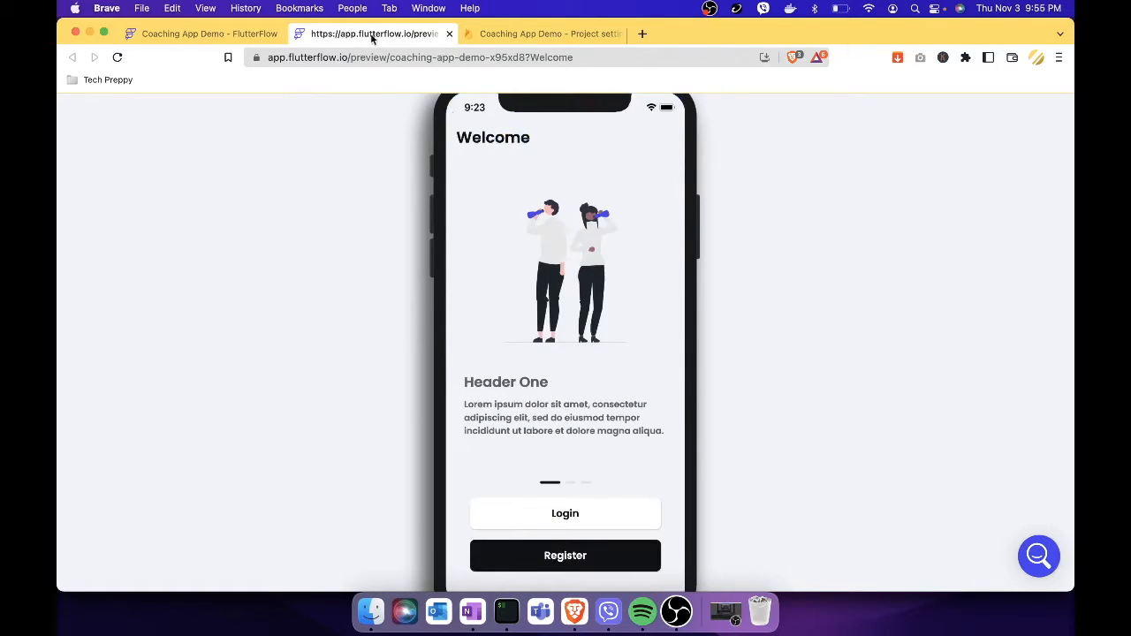
left_click(449, 34)
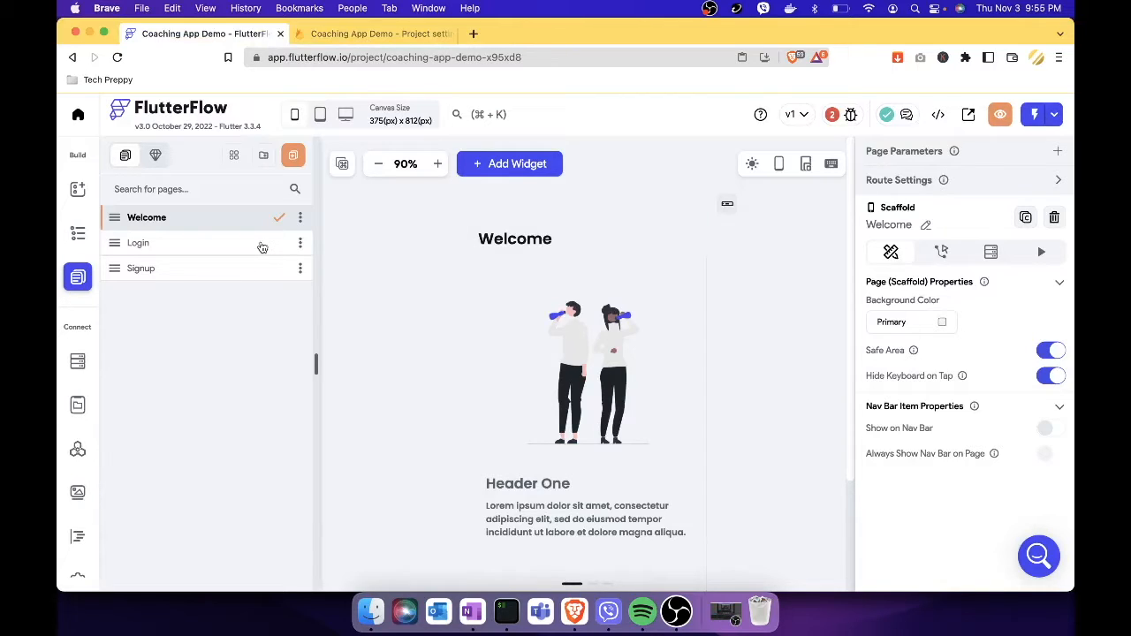
Start a new page and browse the Content templates down to HomeSocial 1.
left_click(294, 158)
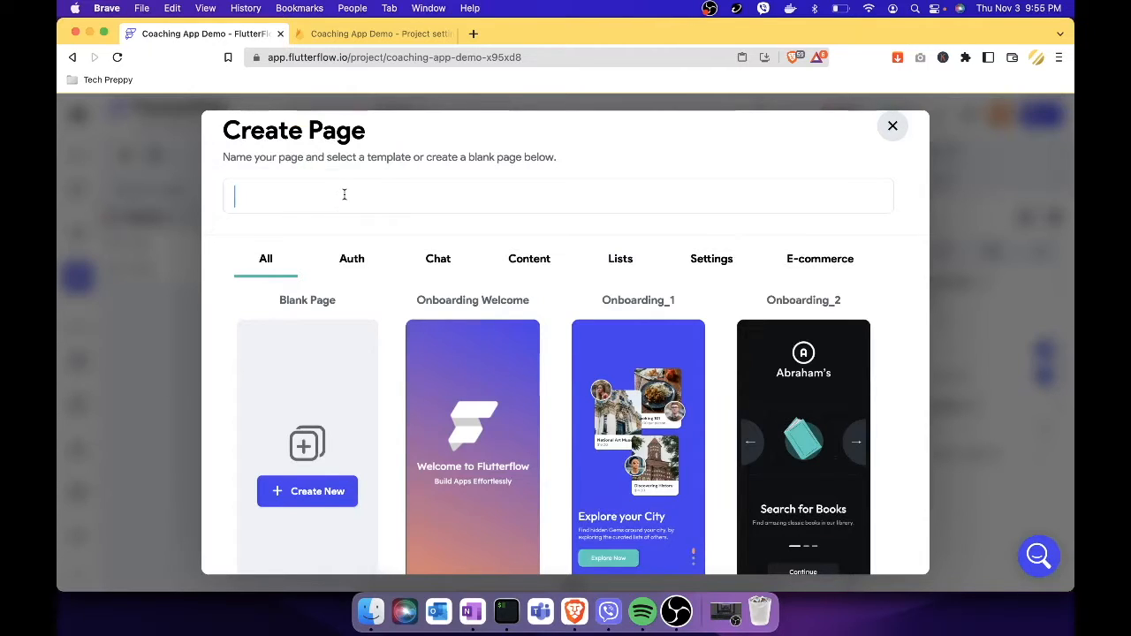
left_click(530, 265)
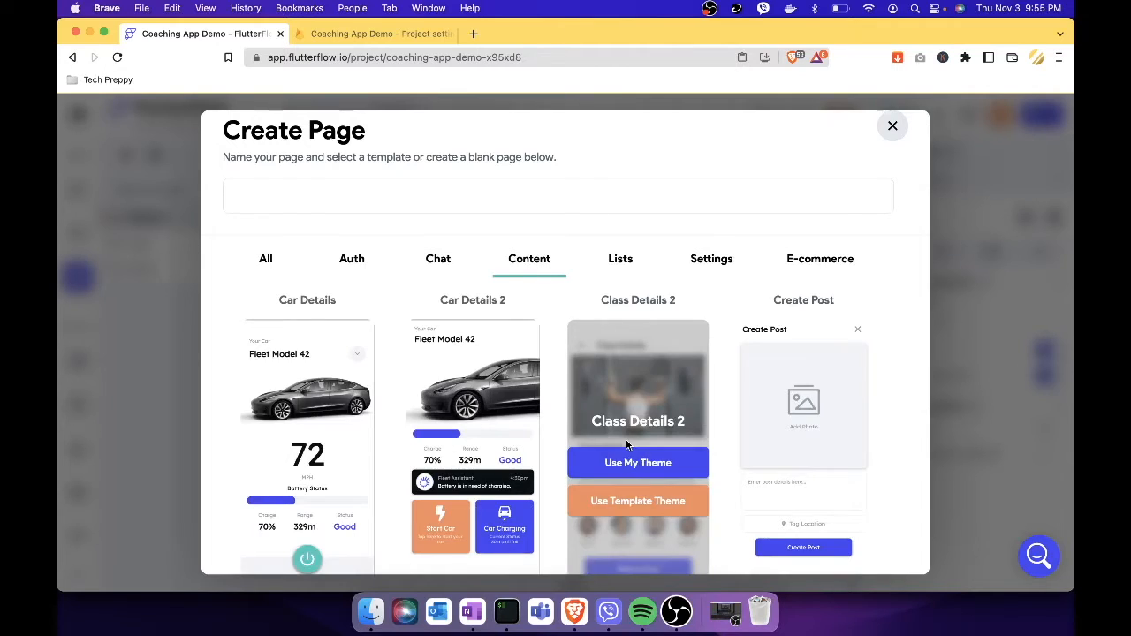
scroll(626, 440, "down", 3)
scroll(873, 496, "down", 4)
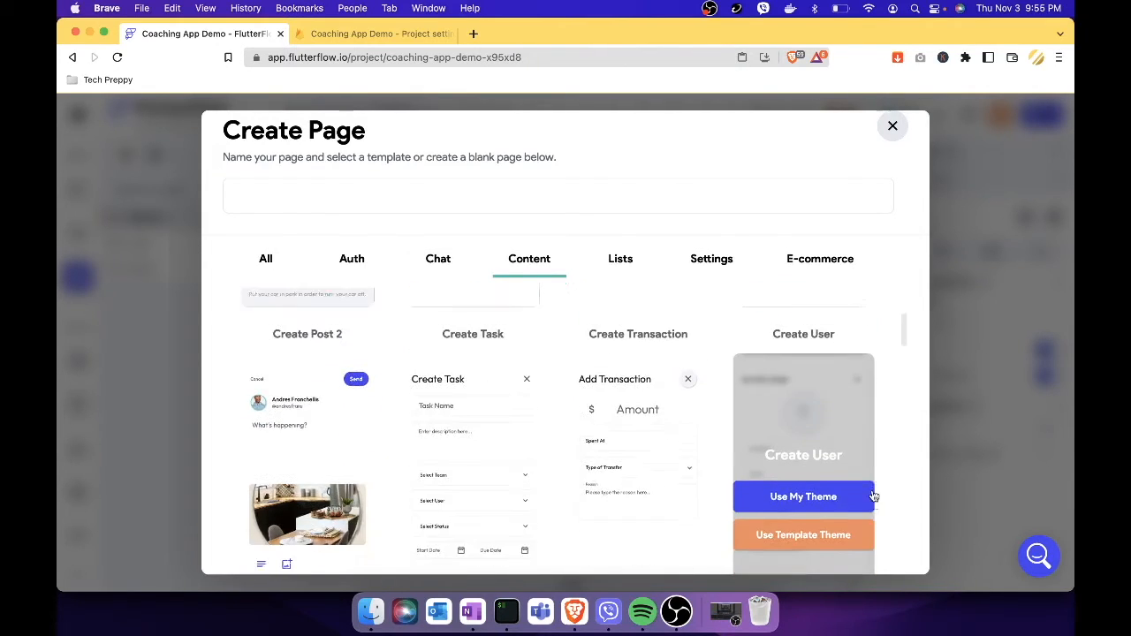
scroll(873, 496, "down", 3)
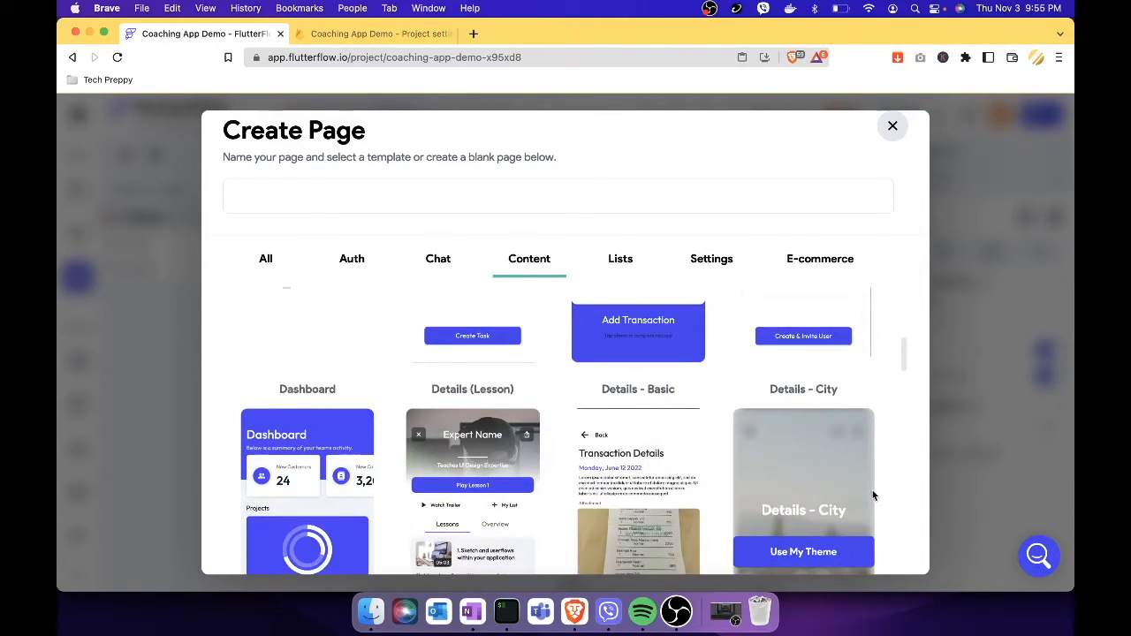
scroll(874, 496, "down", 2)
scroll(896, 542, "down", 3)
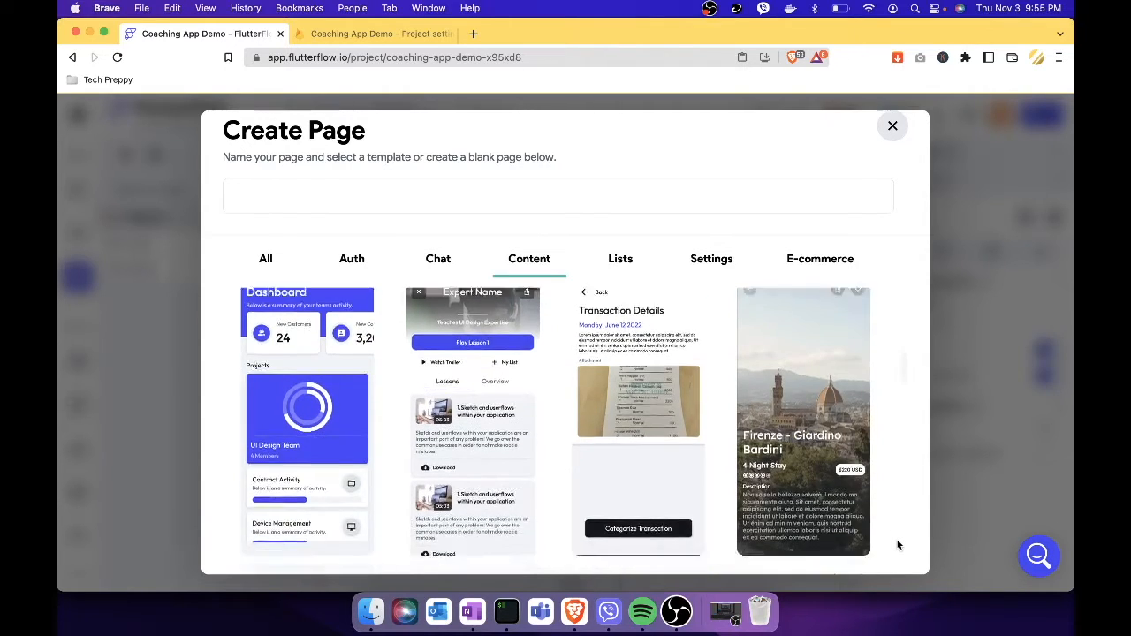
scroll(898, 545, "down", 5)
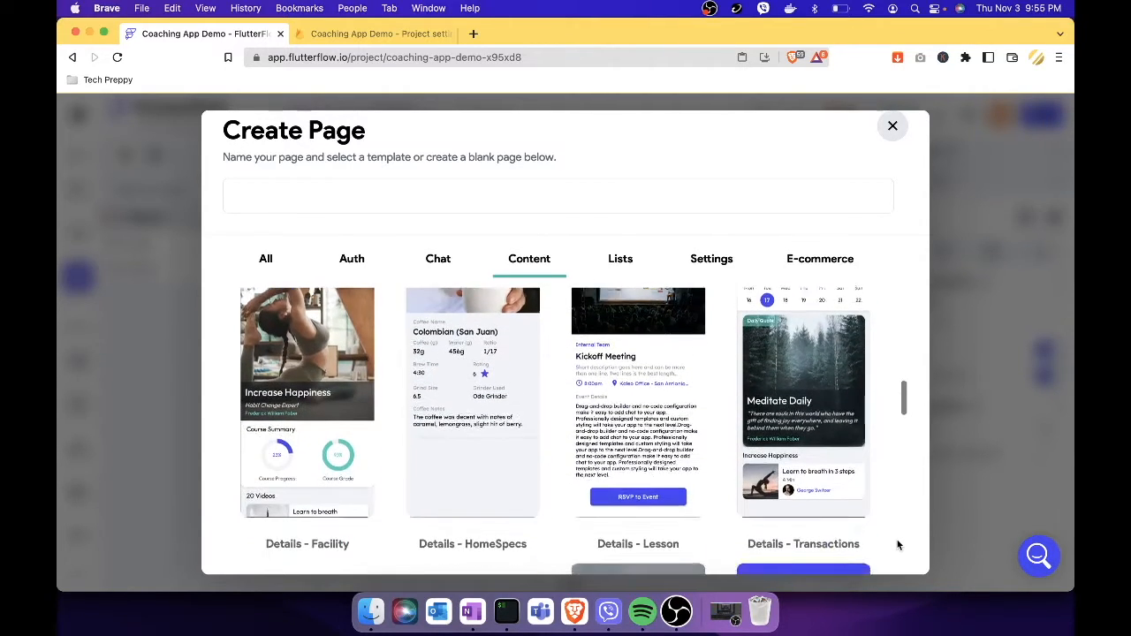
scroll(898, 545, "down", 5)
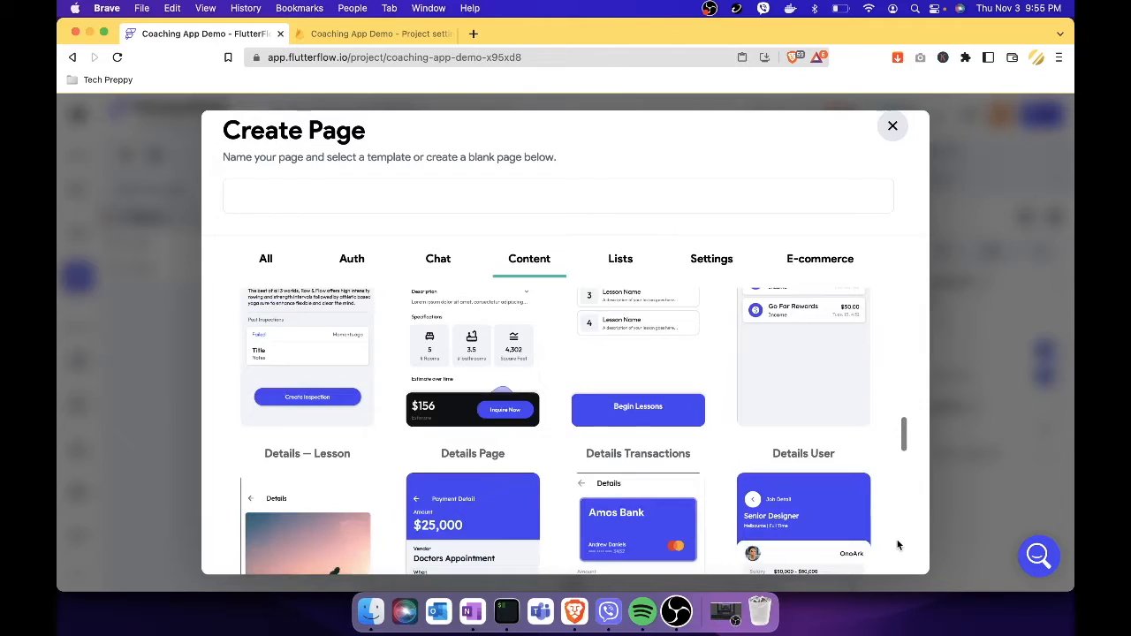
scroll(898, 545, "down", 8)
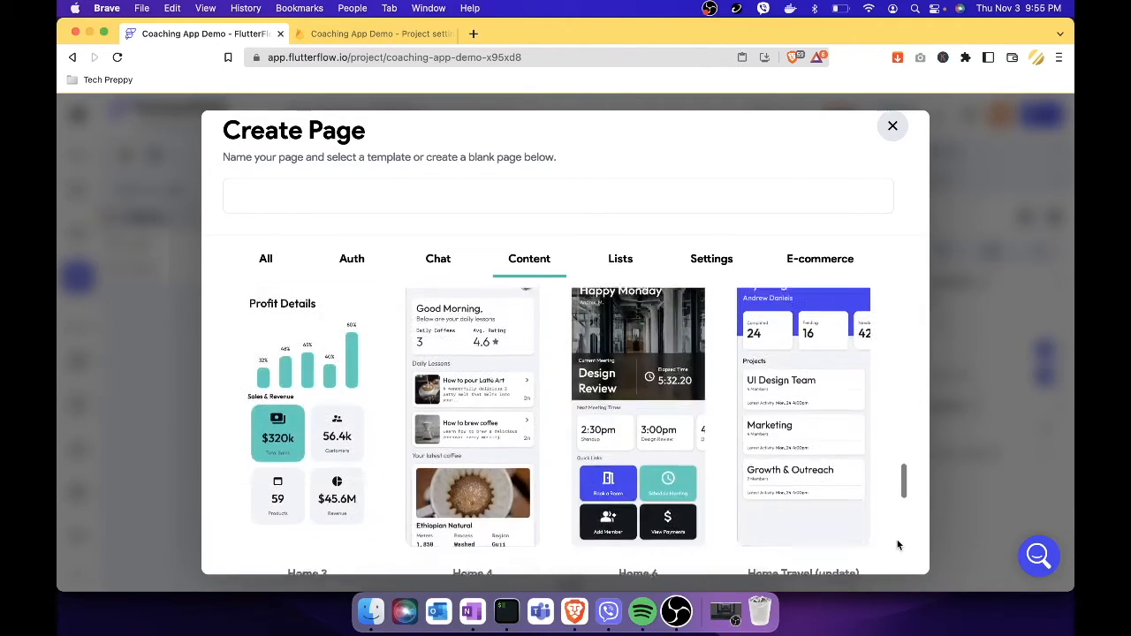
scroll(898, 545, "down", 4)
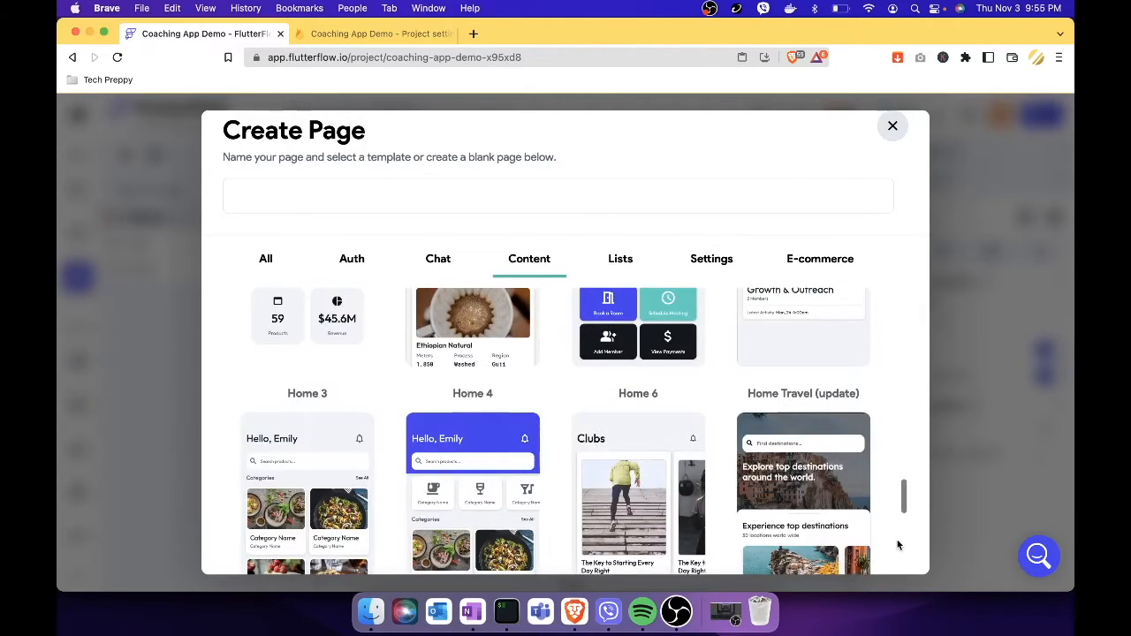
scroll(898, 546, "down", 3)
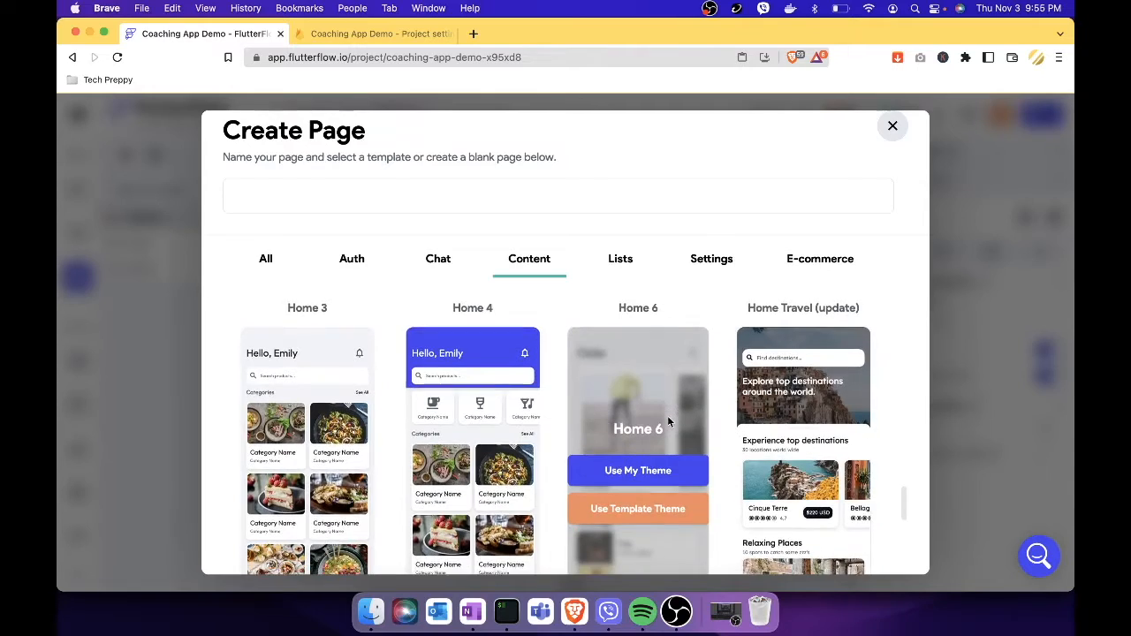
scroll(667, 415, "down", 3)
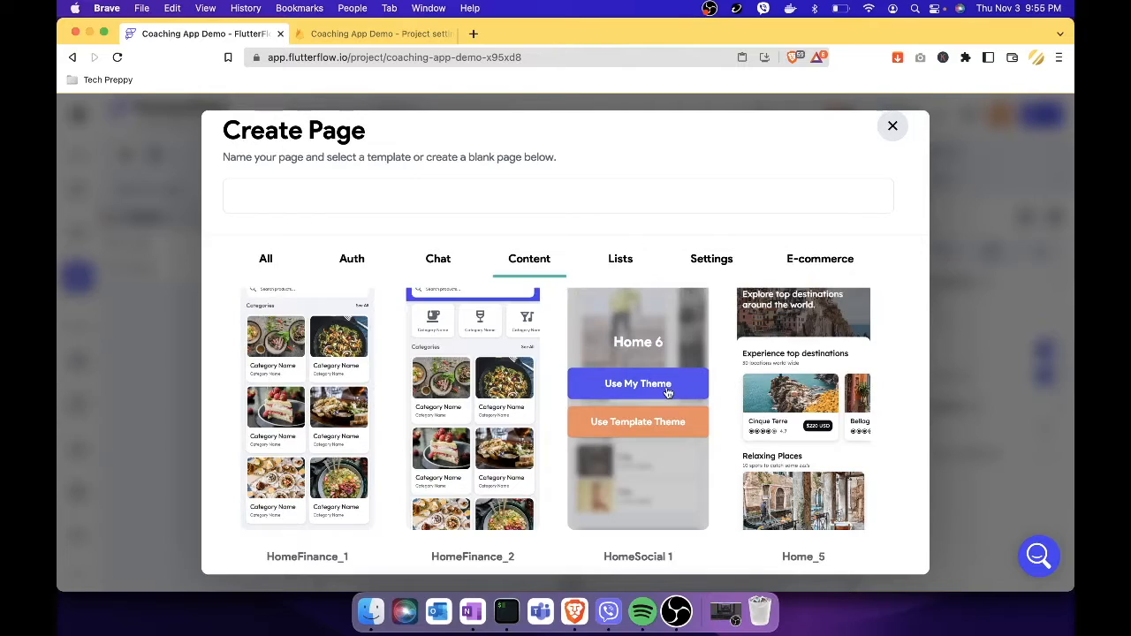
Name the page 'Dashboard' and create it from HomeSocial 1 using My Theme.
left_click(668, 389)
left_click(303, 192)
type("Dashboard")
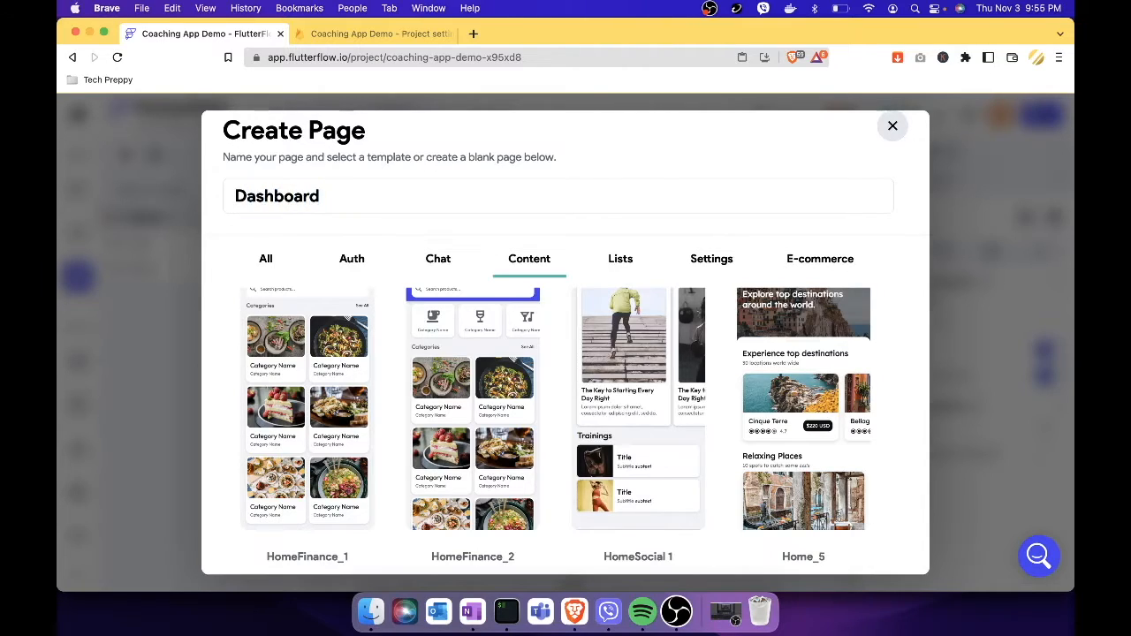
mouse_move(652, 430)
left_click(674, 384)
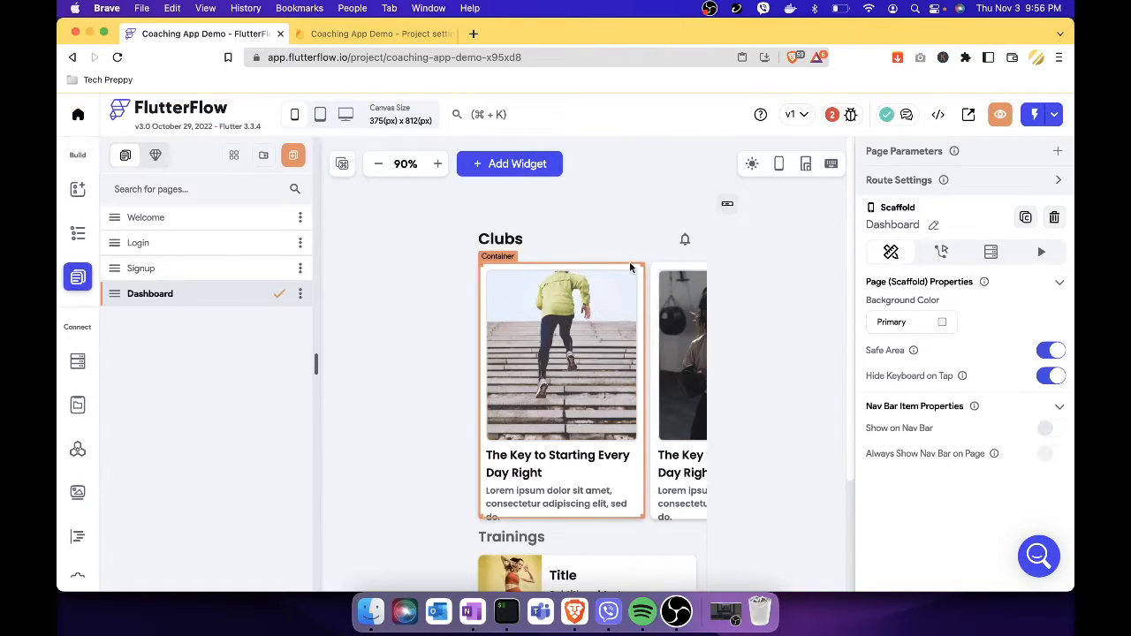
Change the Dashboard's 'Clubs' heading text to 'Welcome'.
left_click(510, 242)
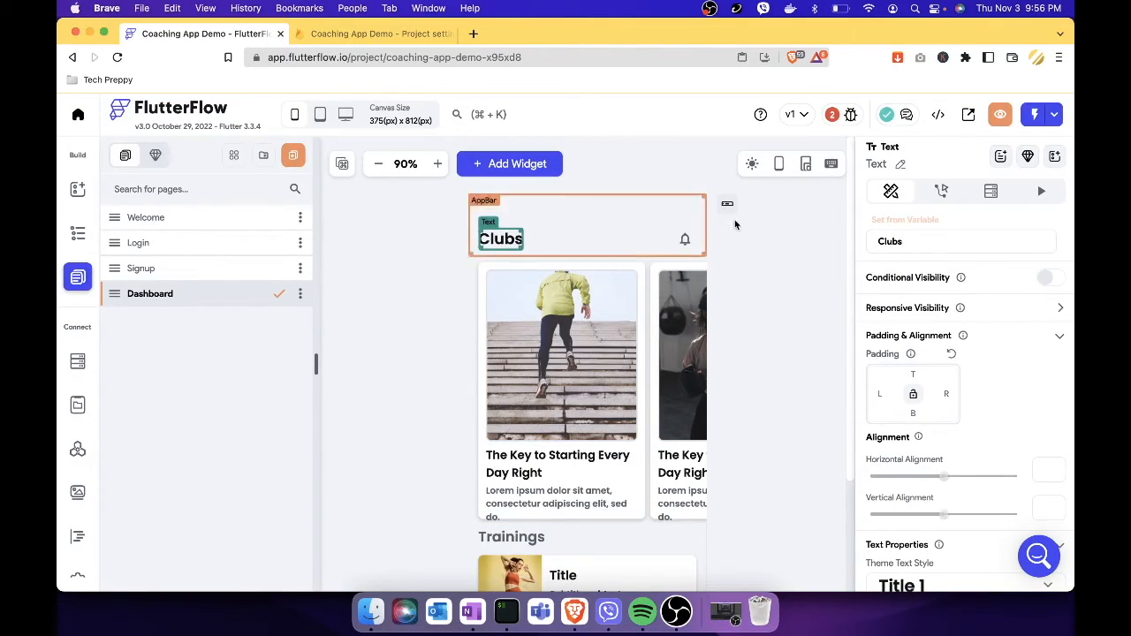
key("super+a")
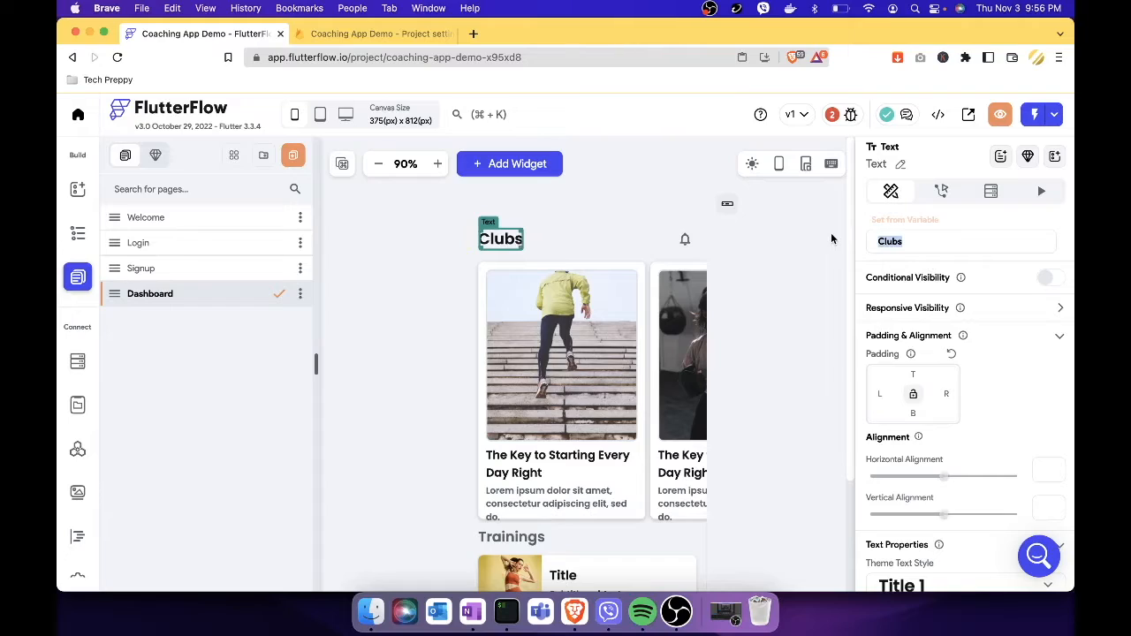
type("Welcome")
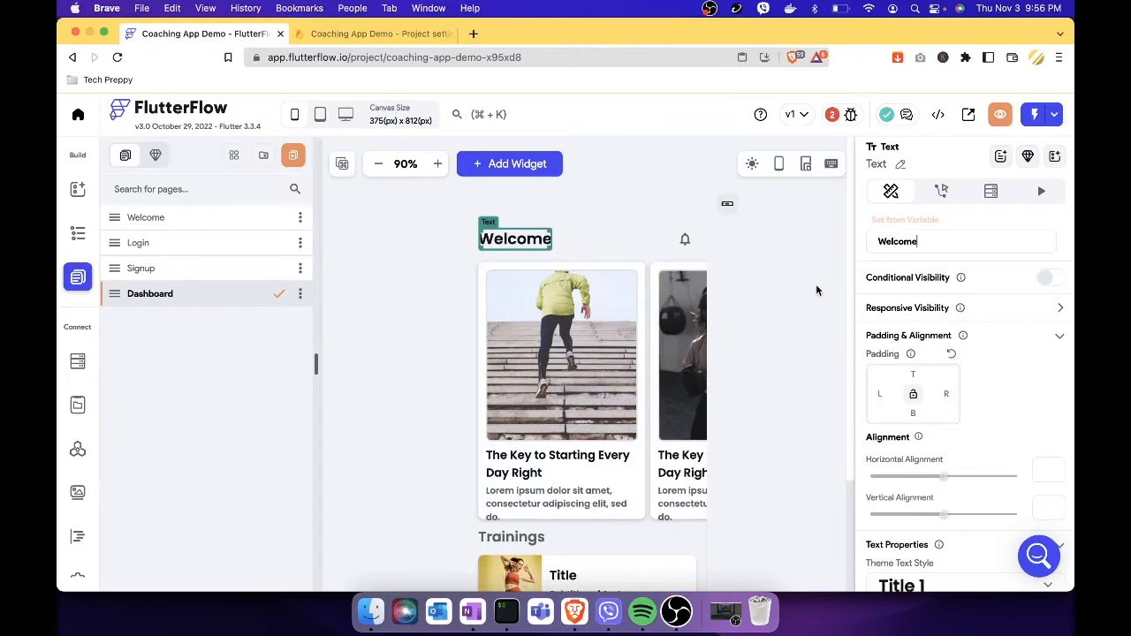
left_click(816, 284)
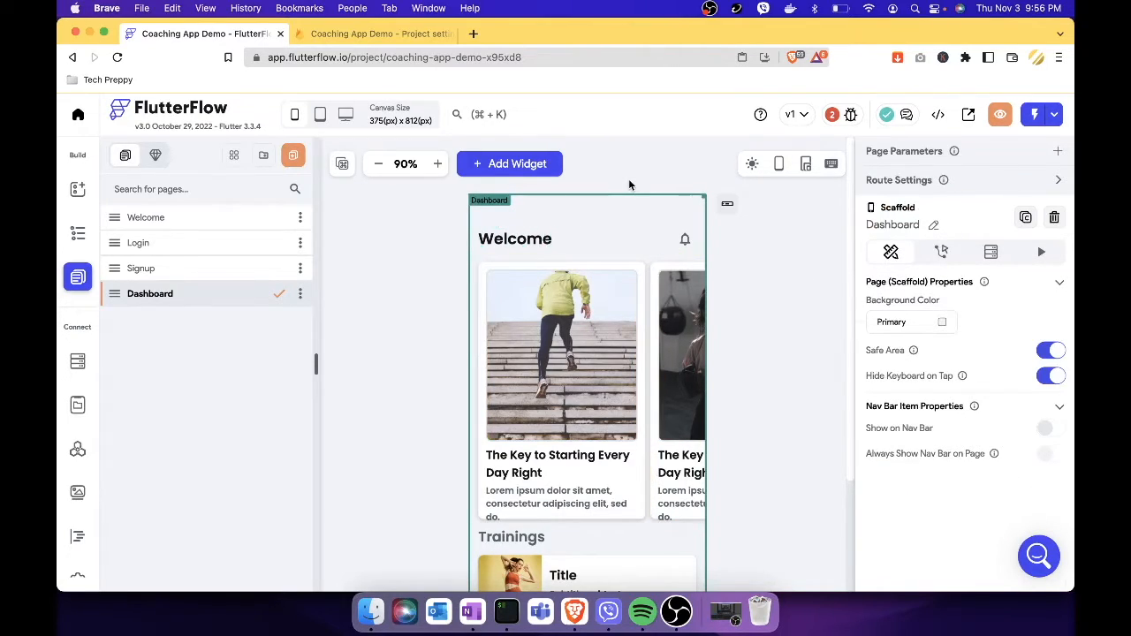
From the Auth Page Setup issue, set Entry Page to Welcome and Logged In Page to Dashboard.
left_click(851, 116)
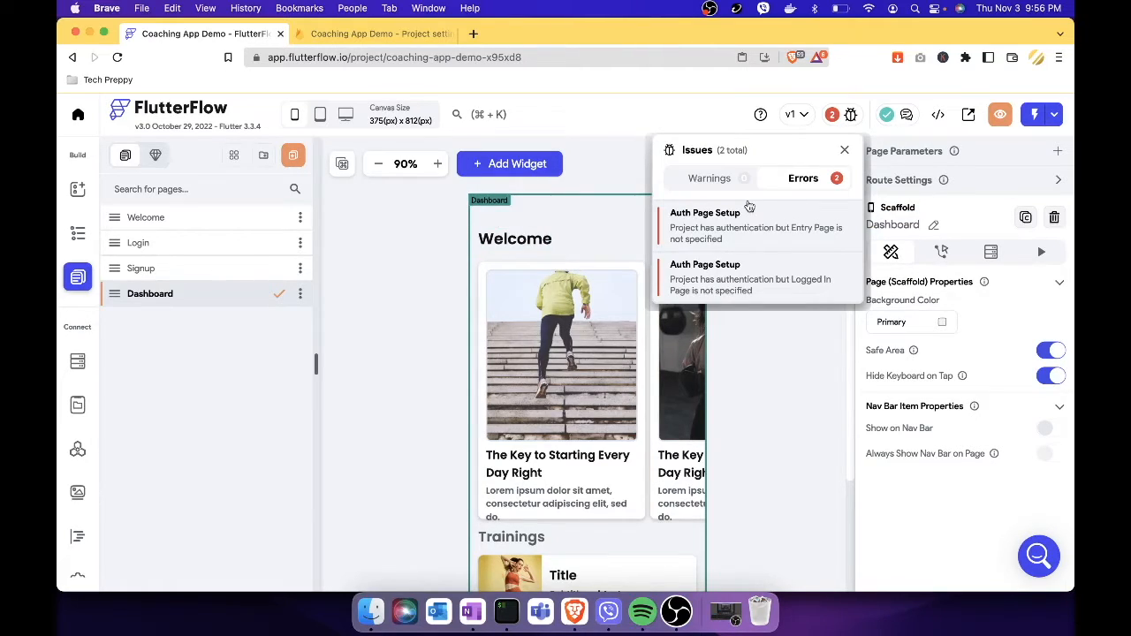
left_click(756, 228)
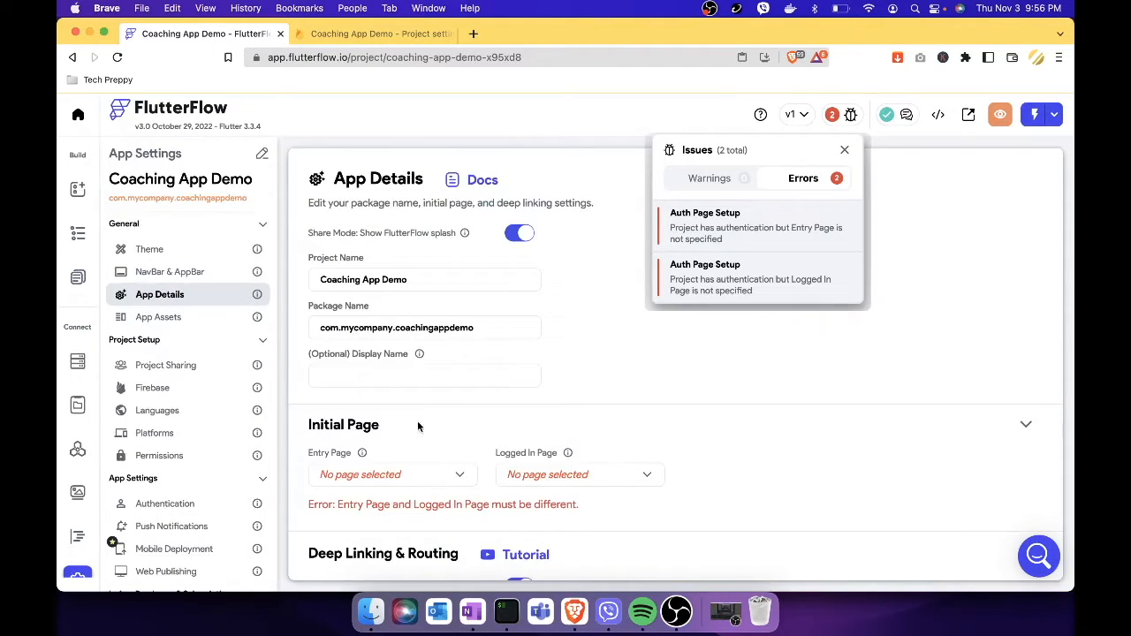
left_click(462, 481)
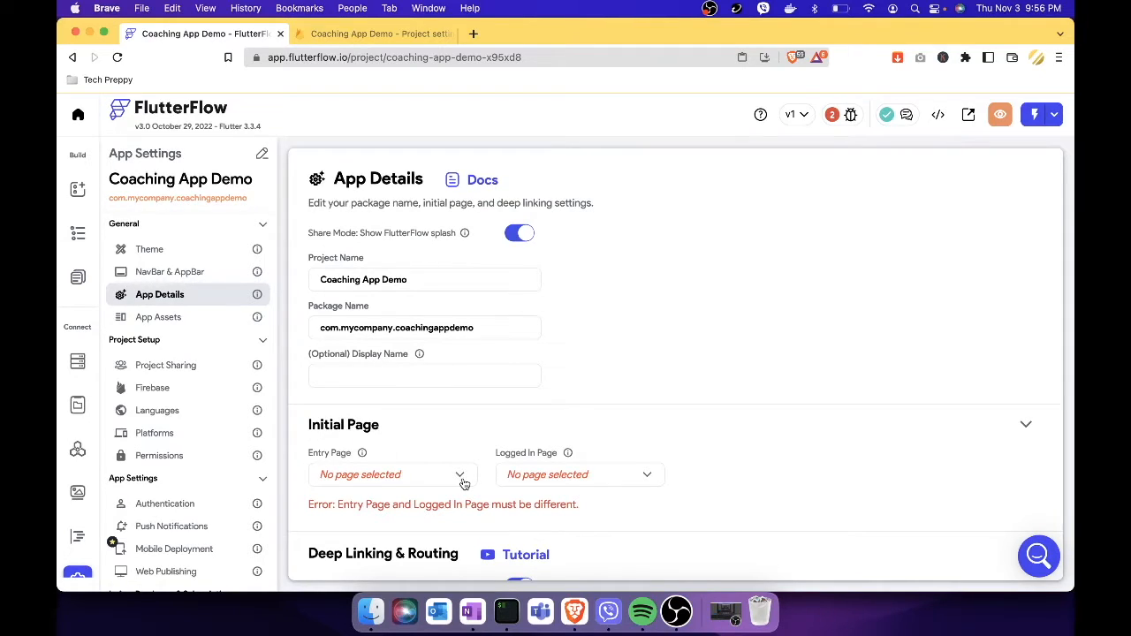
mouse_move(365, 455)
left_click(418, 480)
left_click(370, 435)
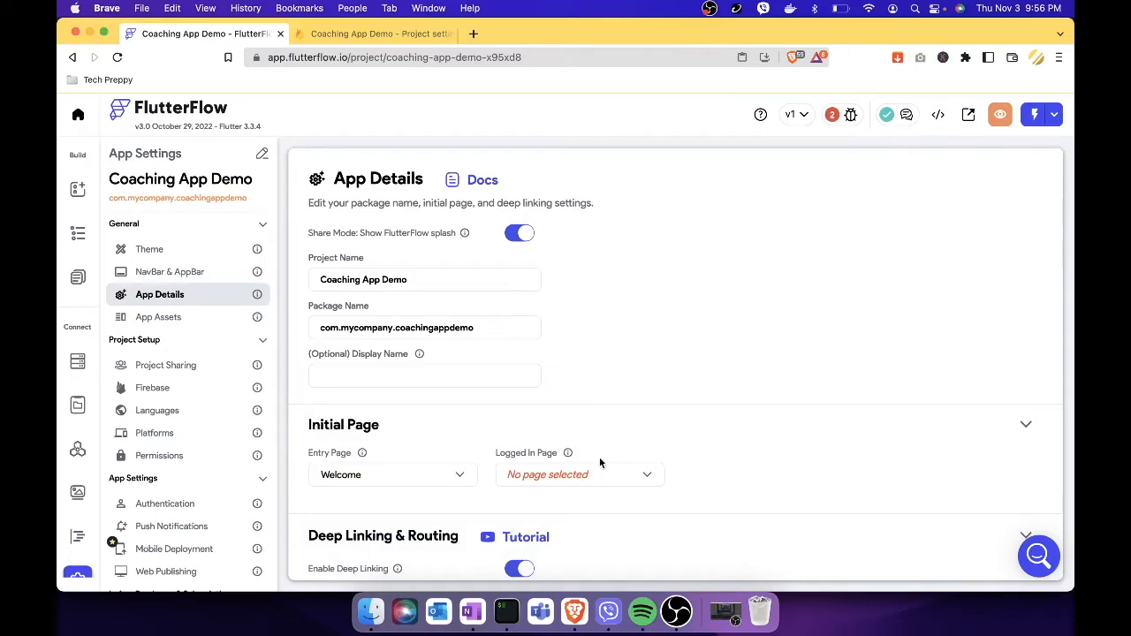
mouse_move(570, 458)
left_click(578, 470)
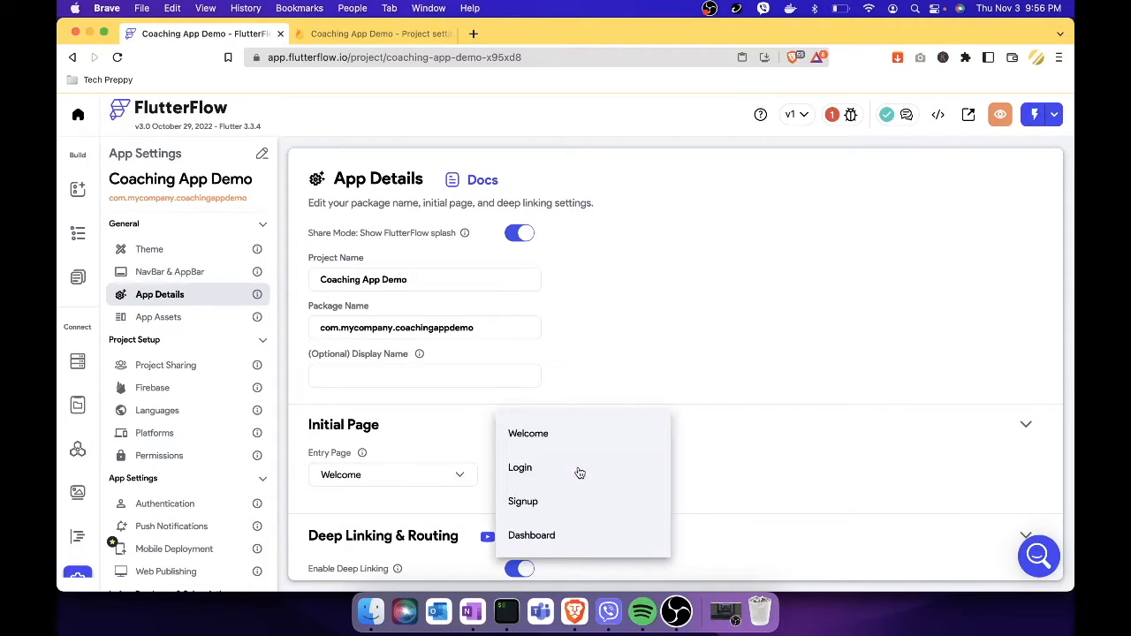
left_click(534, 535)
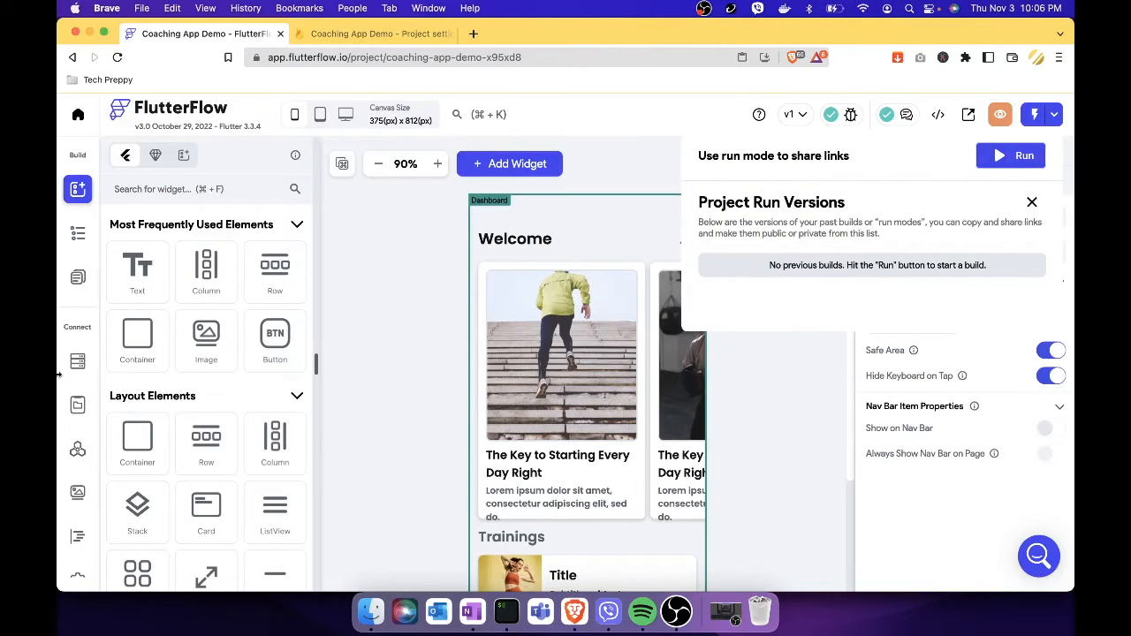
Create a Firestore collection named 'Users' prepopulated with the default user fields.
left_click(82, 366)
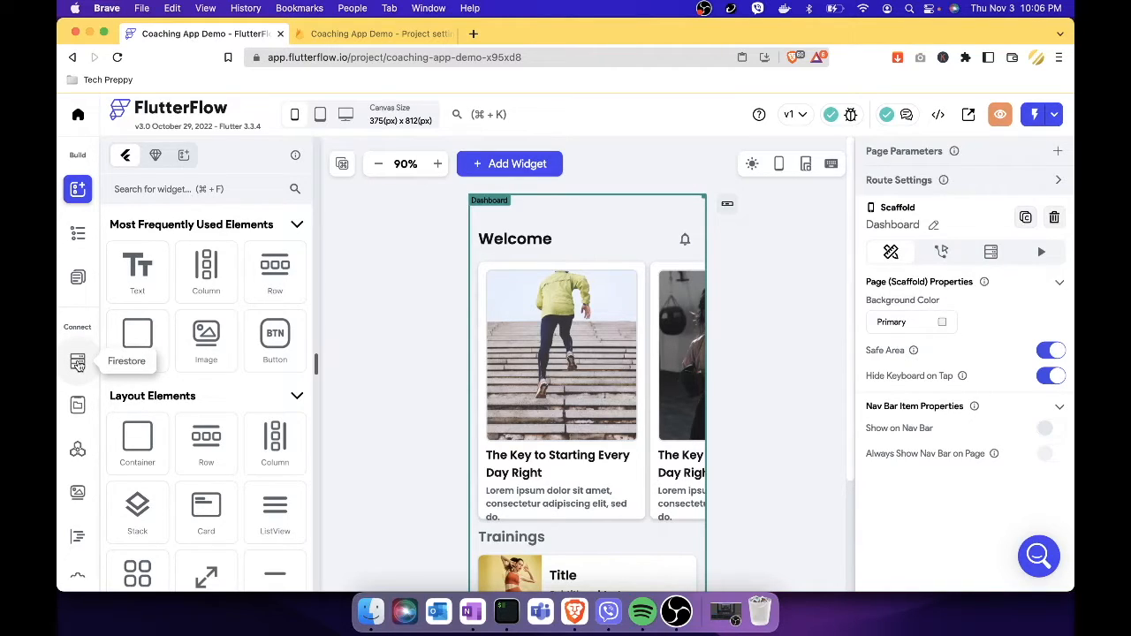
left_click(77, 363)
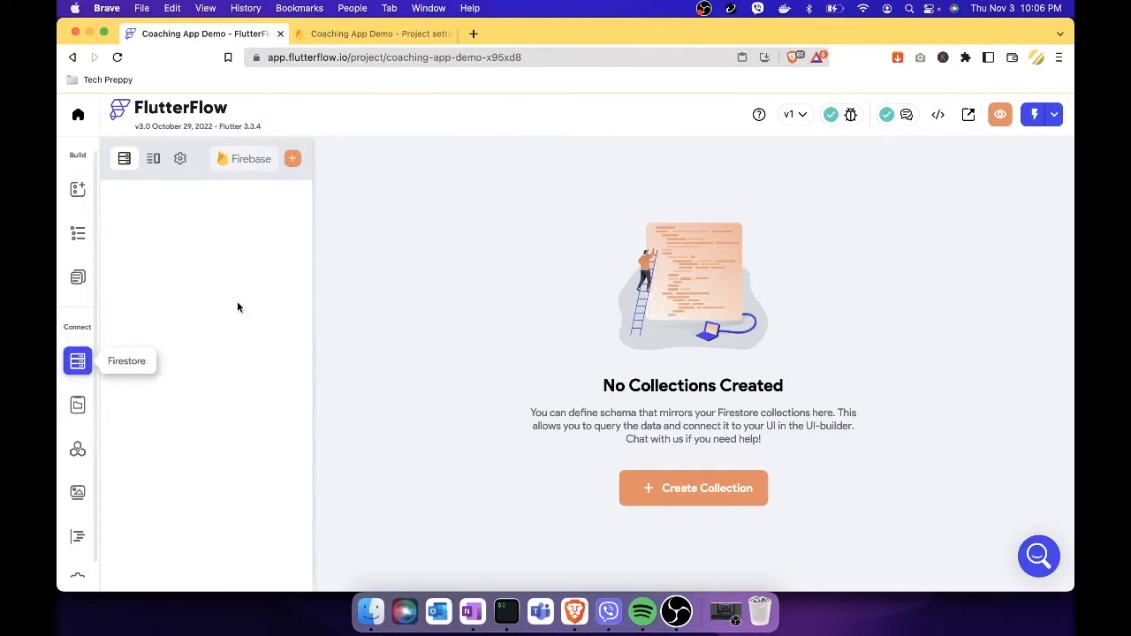
left_click(742, 491)
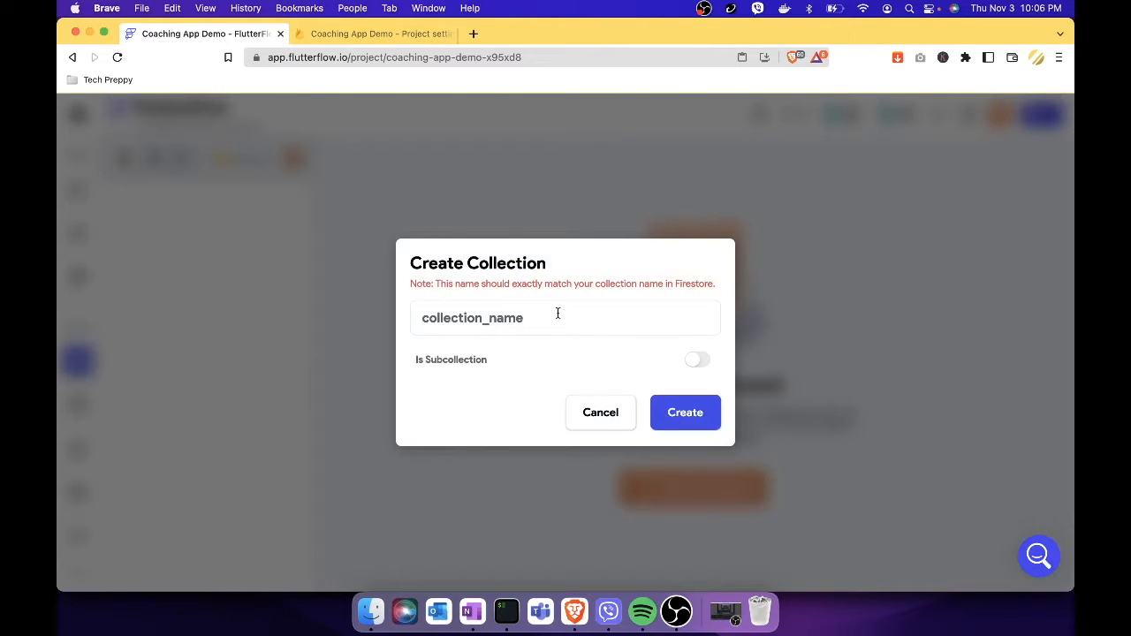
type("Users")
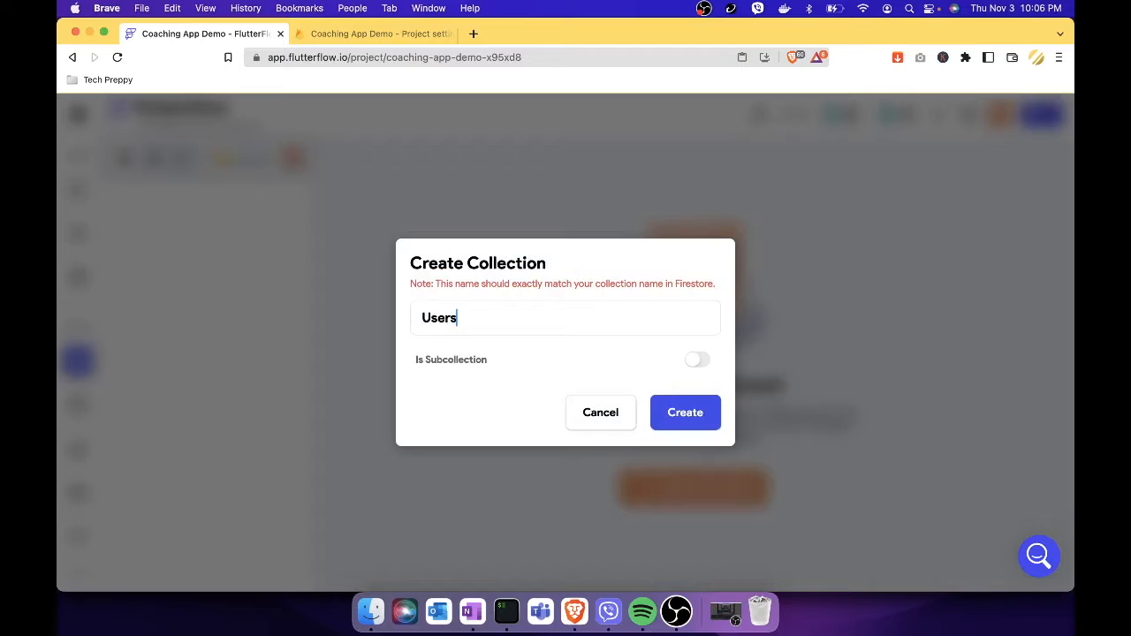
left_click(680, 413)
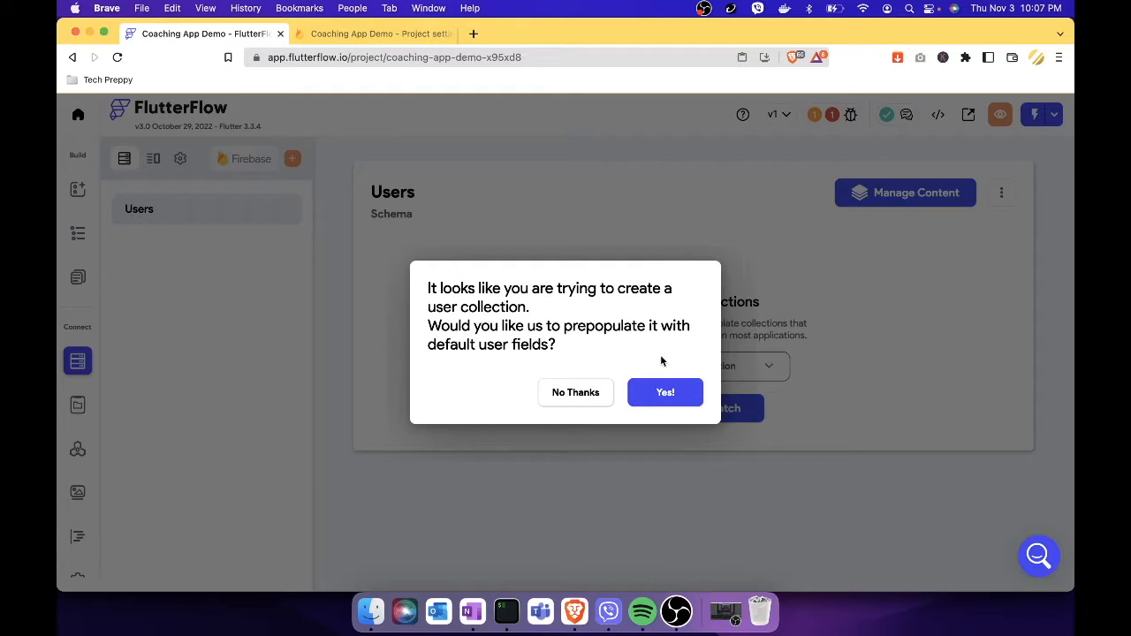
left_click(673, 396)
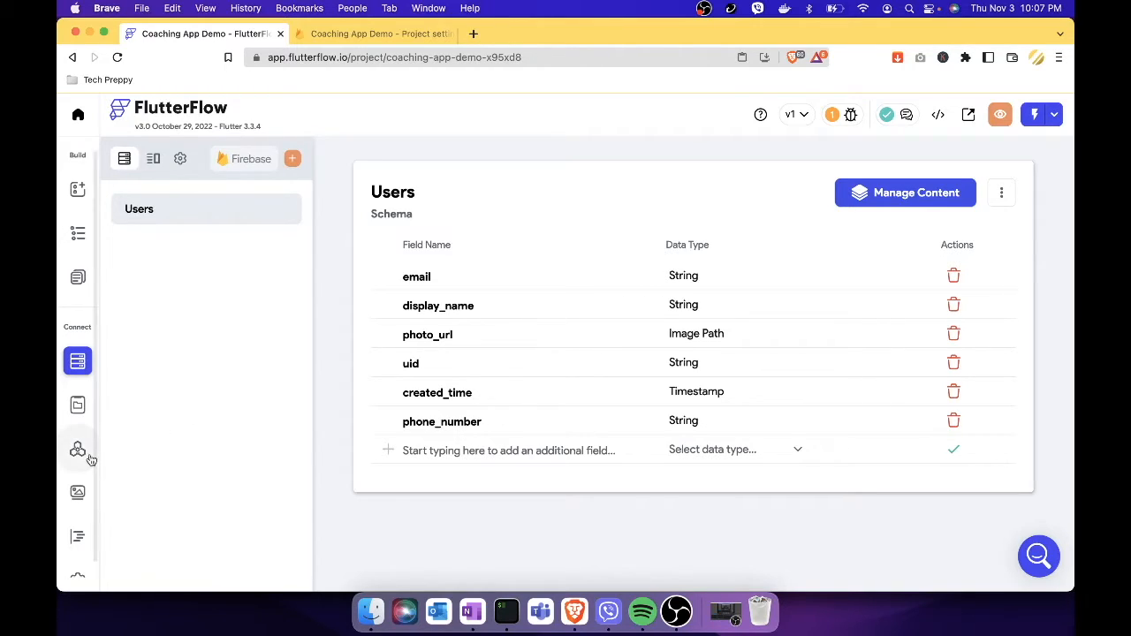
Check Authentication settings show Welcome and Dashboard, then return to the Dashboard page editor.
scroll(77, 478, "down", 1)
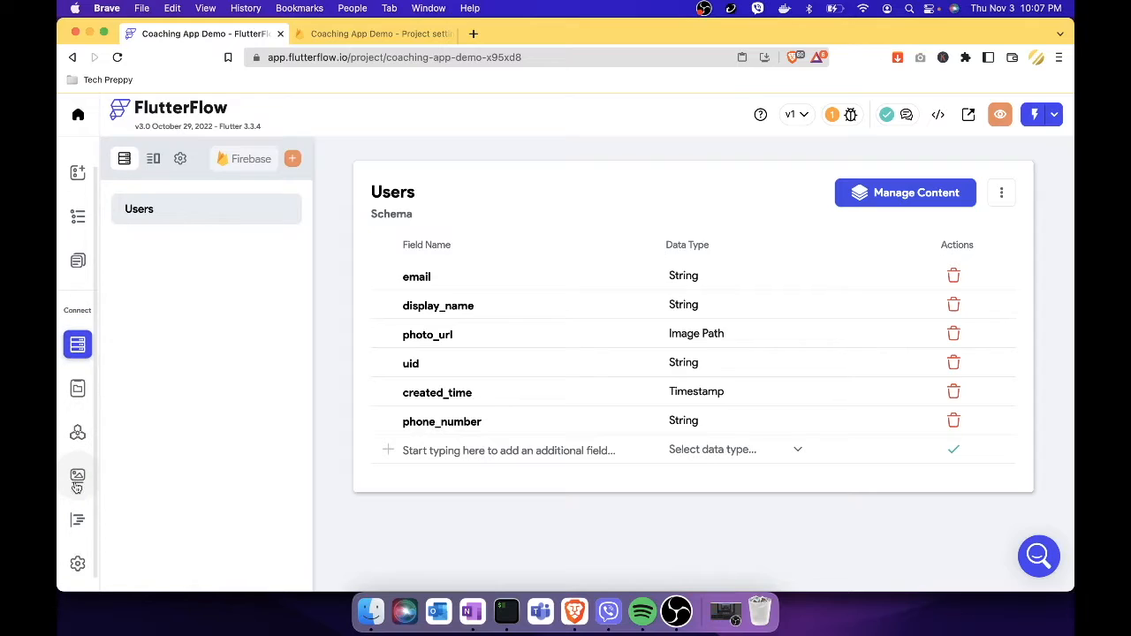
left_click(77, 568)
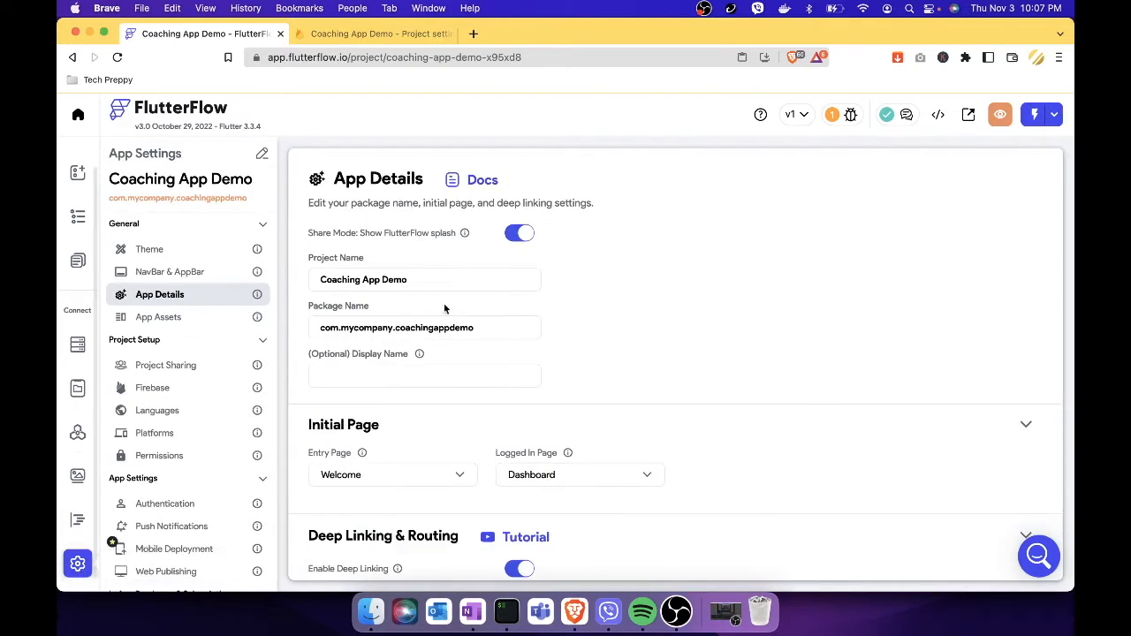
scroll(401, 420, "down", 2)
scroll(401, 420, "up", 2)
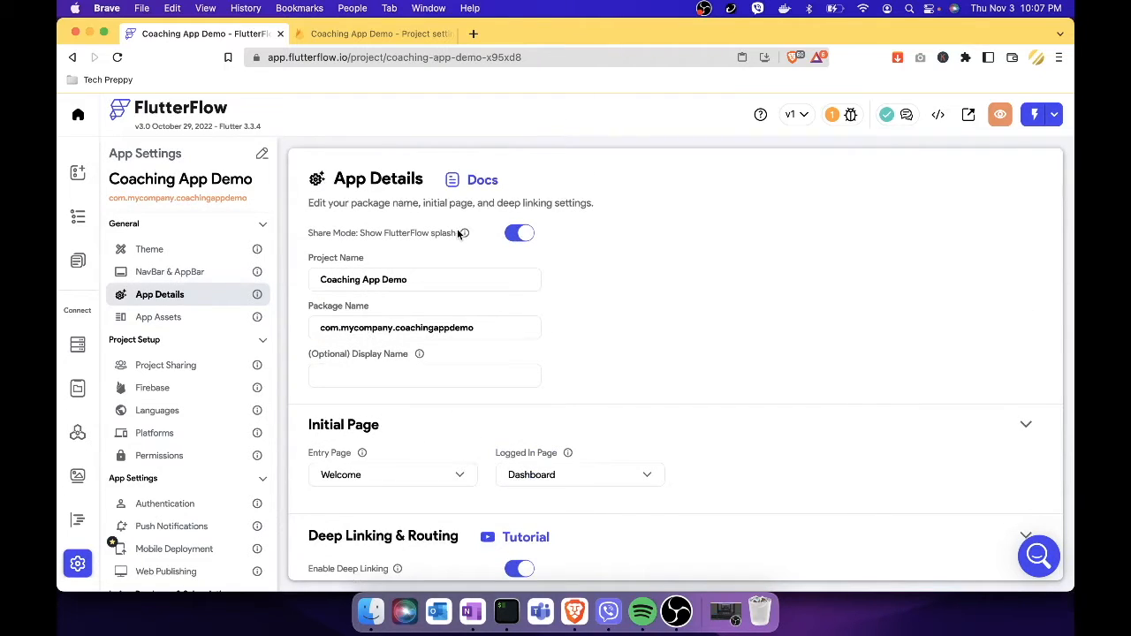
left_click(176, 511)
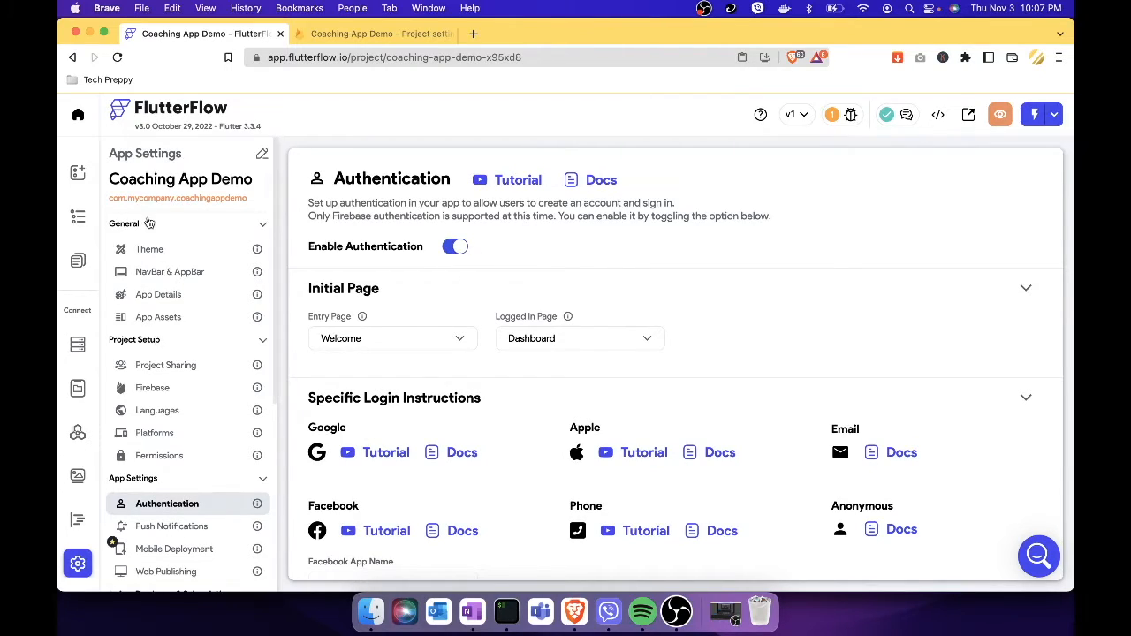
left_click(81, 180)
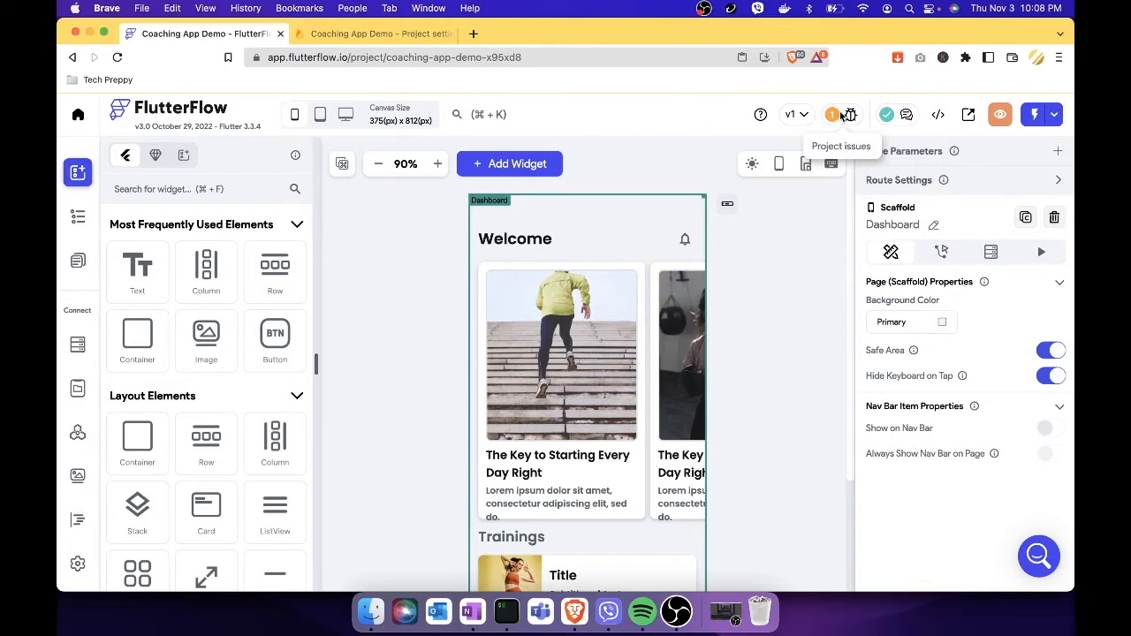
Open Firestore Settings from the Firestore Rules Setup warning under Project Issues.
left_click(841, 116)
left_click(725, 179)
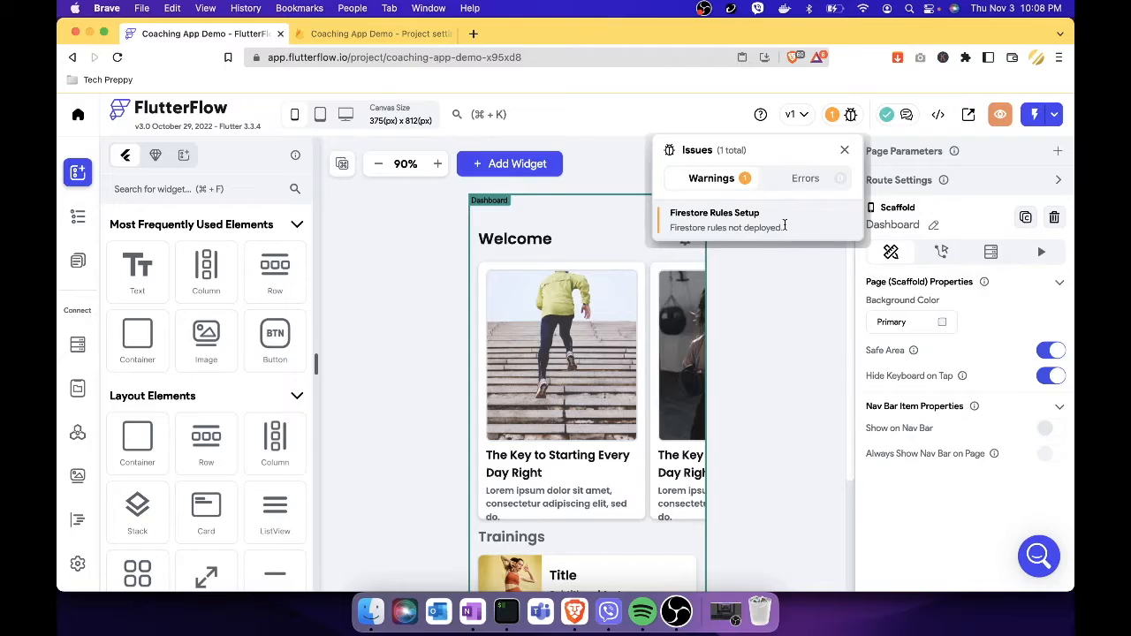
left_click(784, 225)
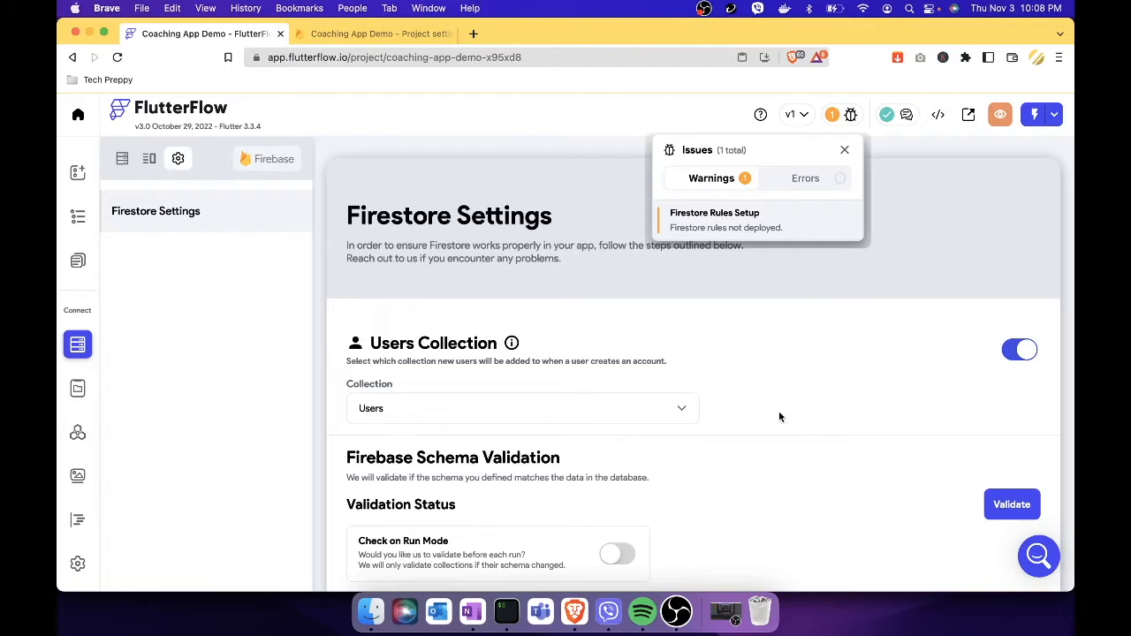
Set Users rules: Create and Read to Everyone, Write and Delete to No One.
left_click(835, 403)
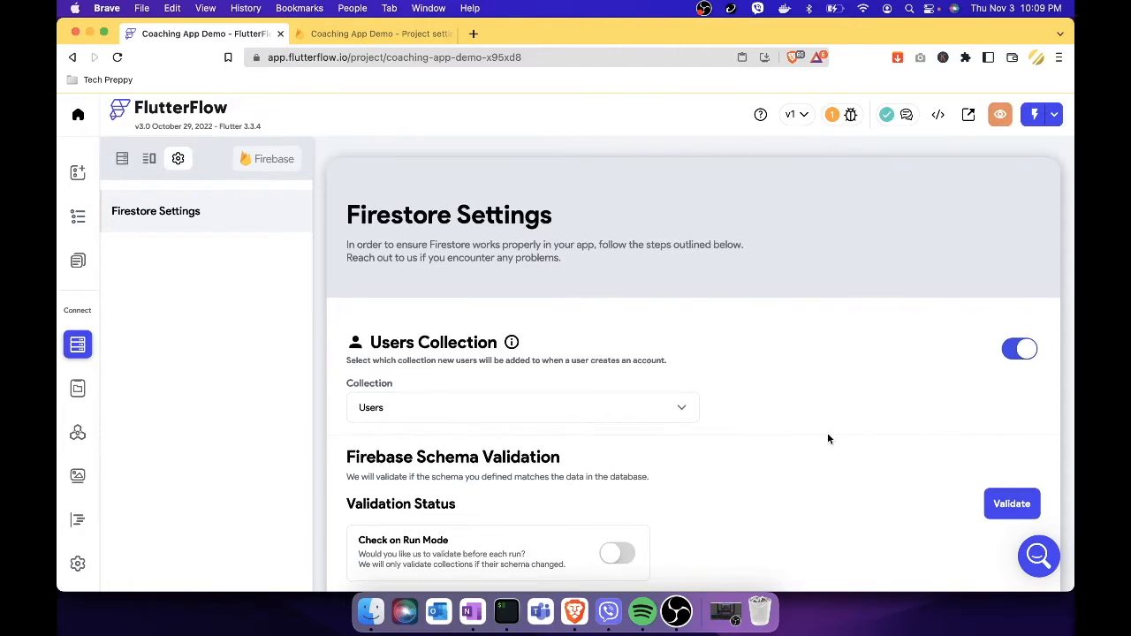
scroll(828, 438, "down", 5)
scroll(828, 432, "down", 2)
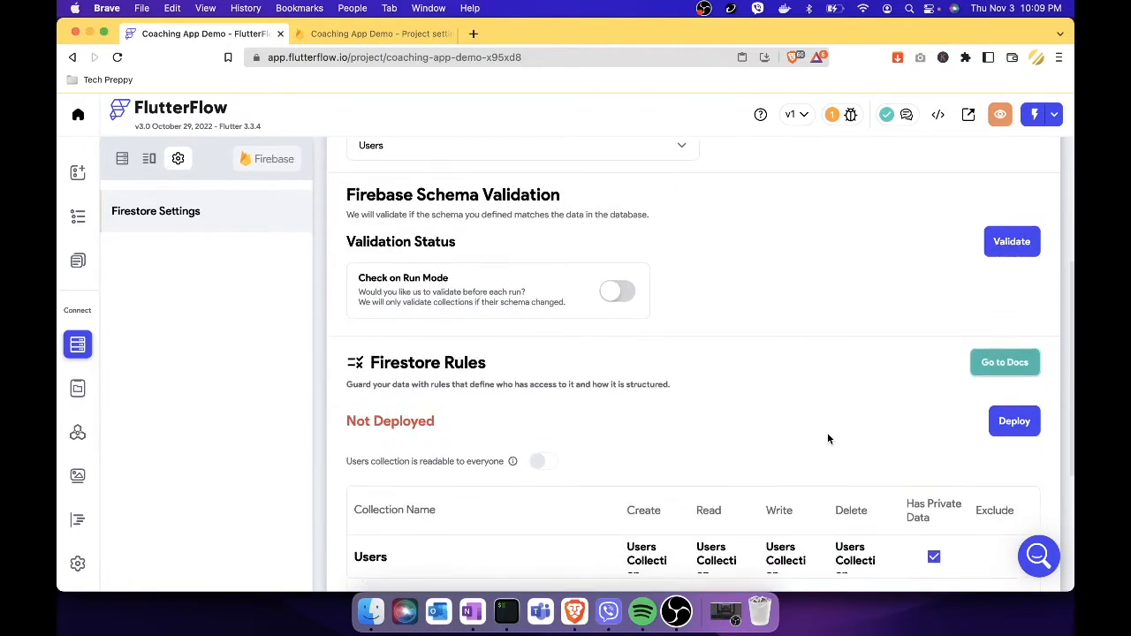
scroll(855, 432, "down", 2)
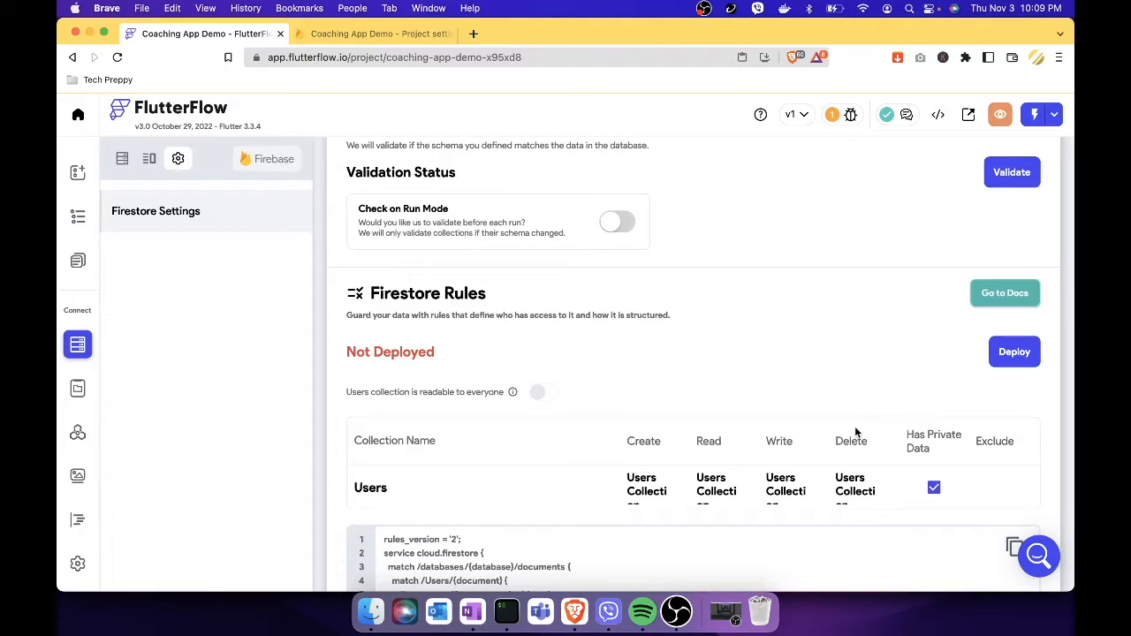
scroll(753, 416, "down", 2)
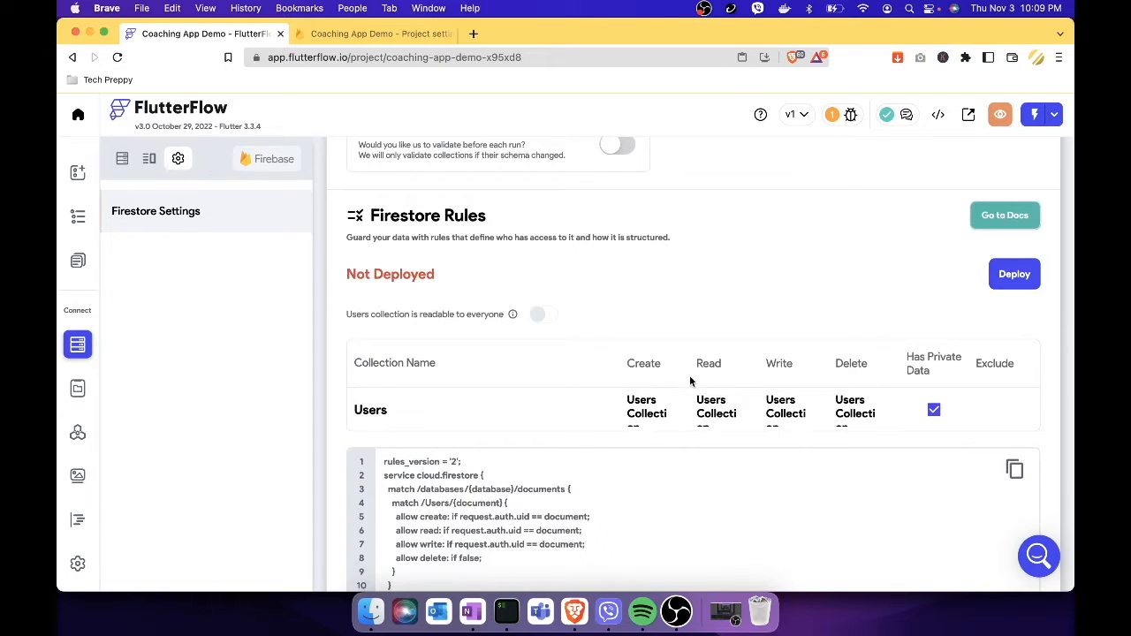
scroll(661, 408, "down", 2)
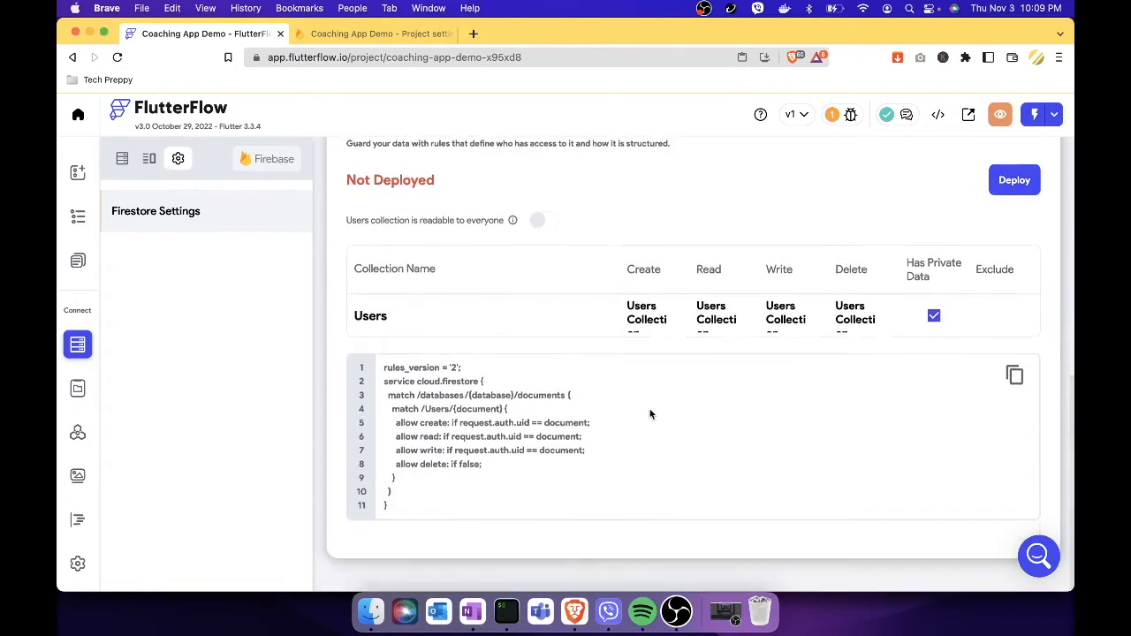
mouse_move(515, 263)
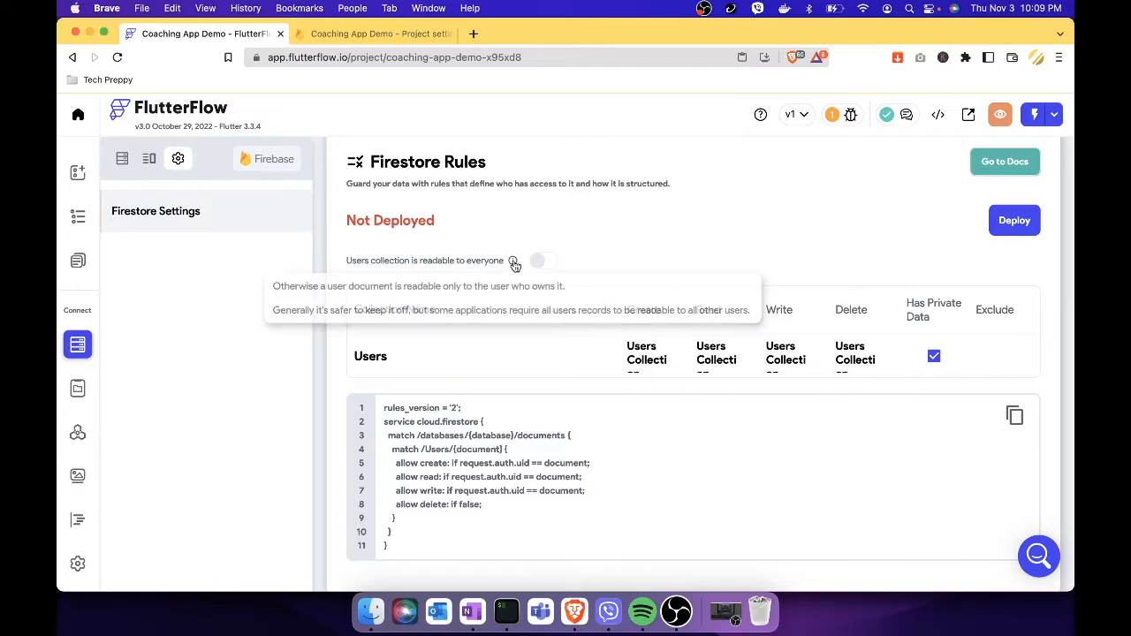
left_click(658, 358)
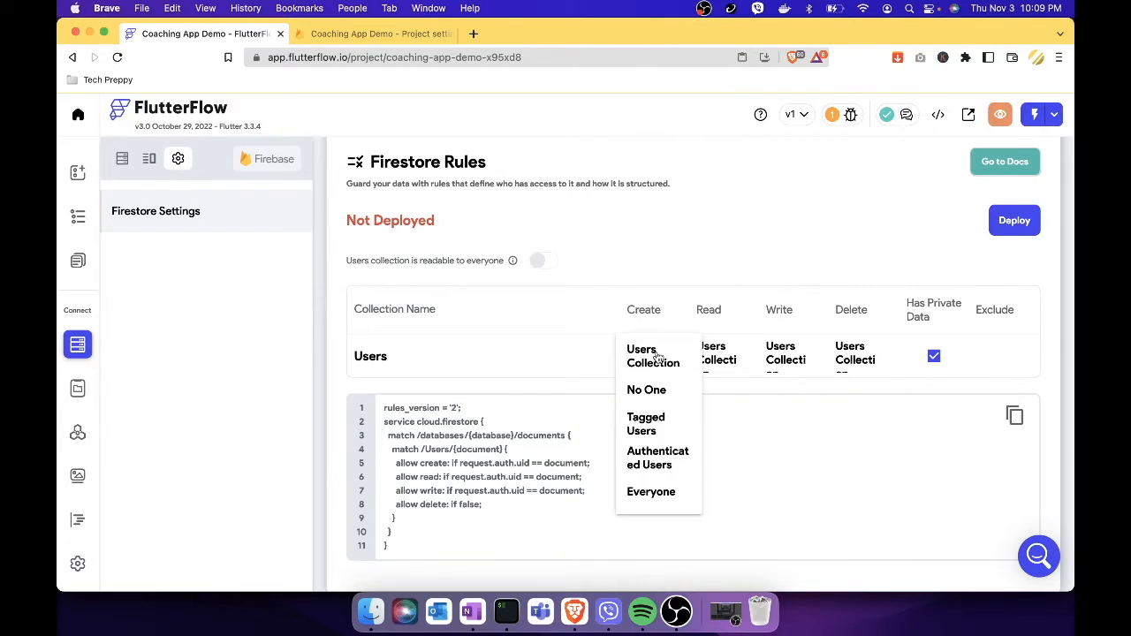
left_click(649, 493)
left_click(721, 360)
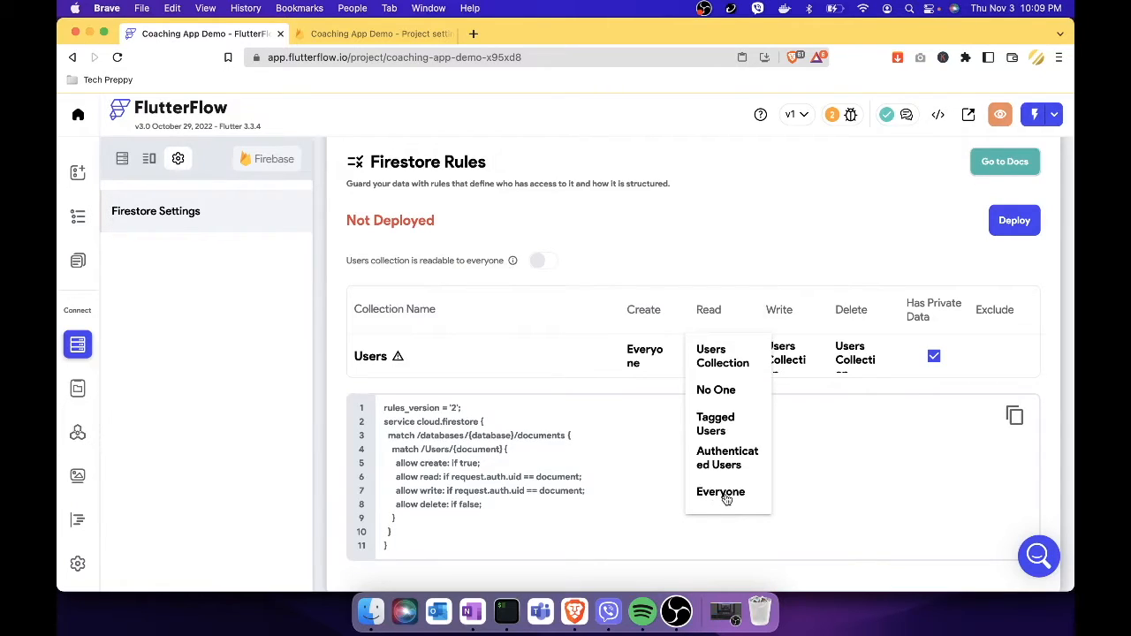
left_click(725, 495)
left_click(796, 364)
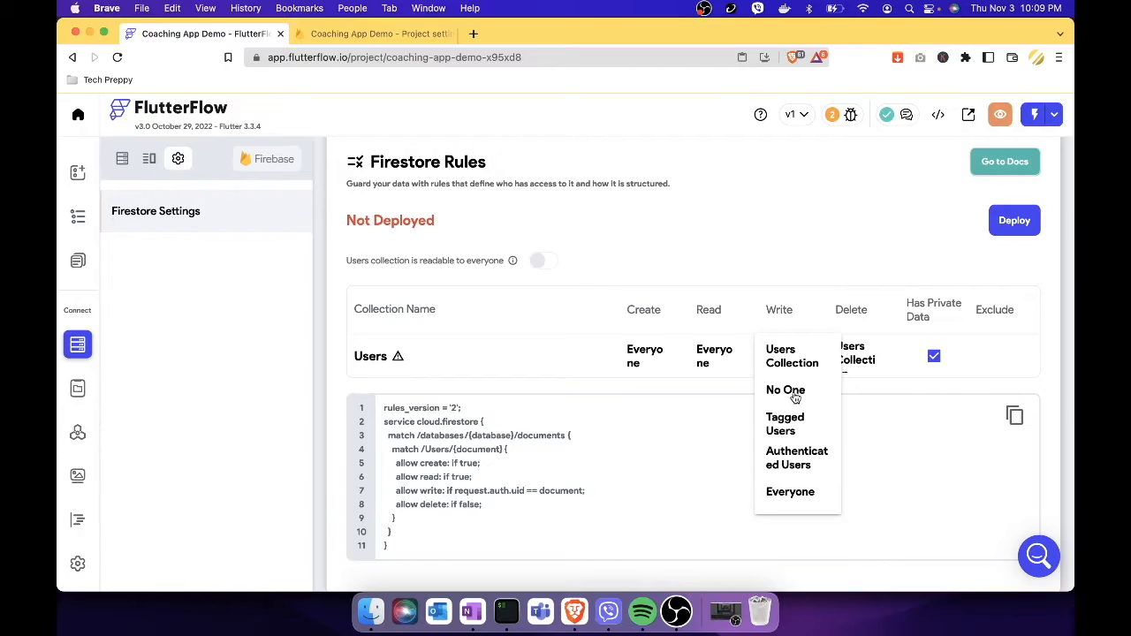
left_click(794, 391)
left_click(854, 370)
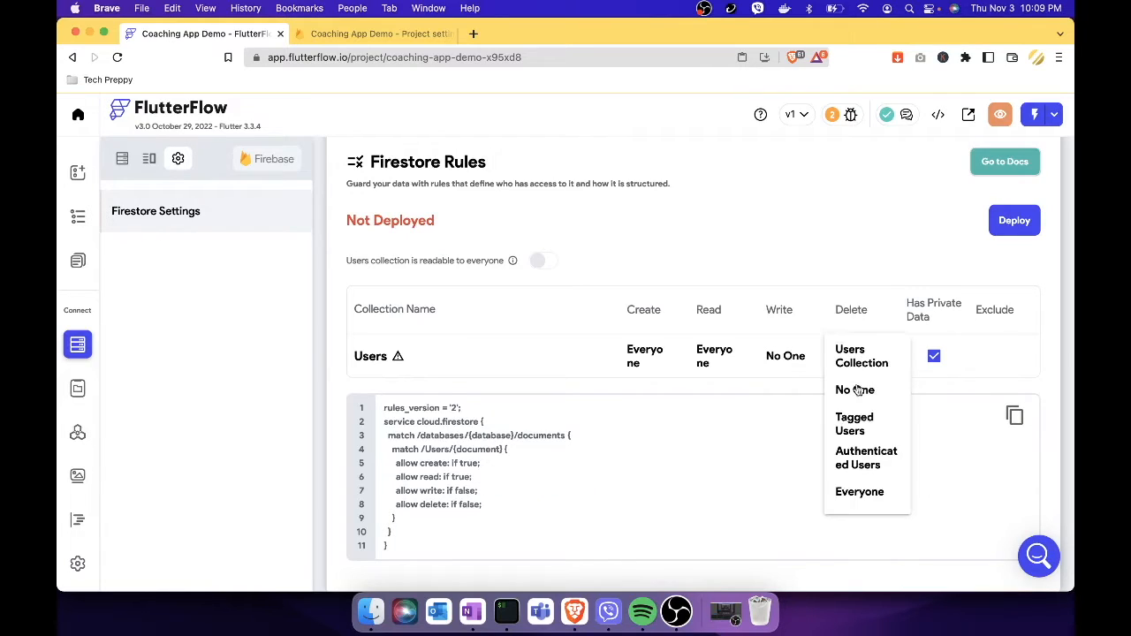
left_click(855, 391)
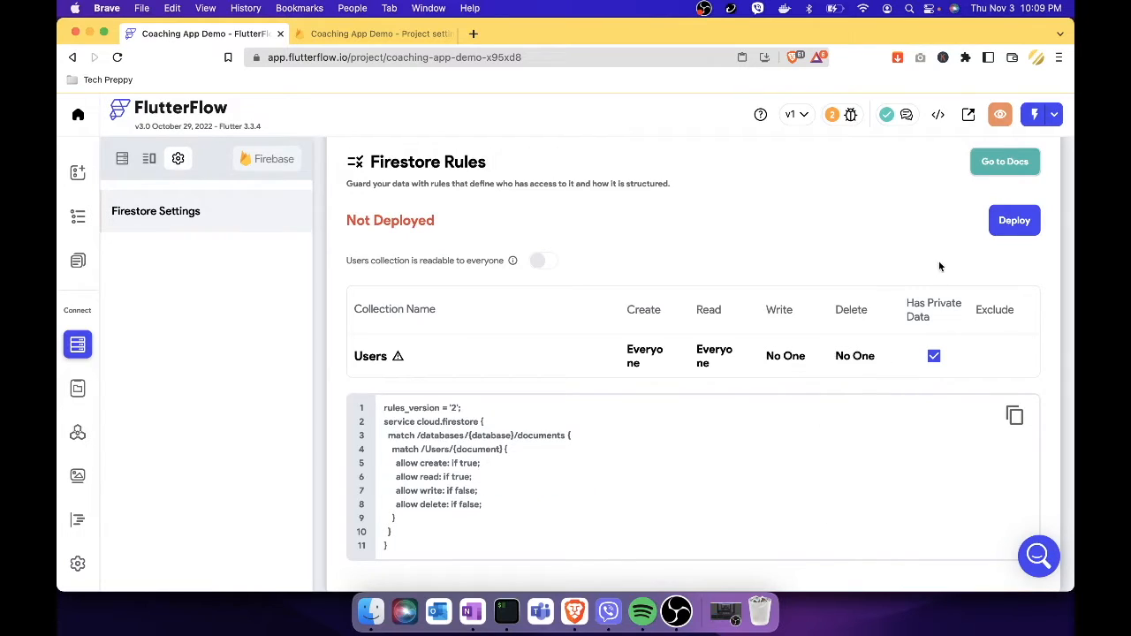
Attempt to deploy the Firestore rules twice, then switch to the Firebase project settings.
left_click(1013, 222)
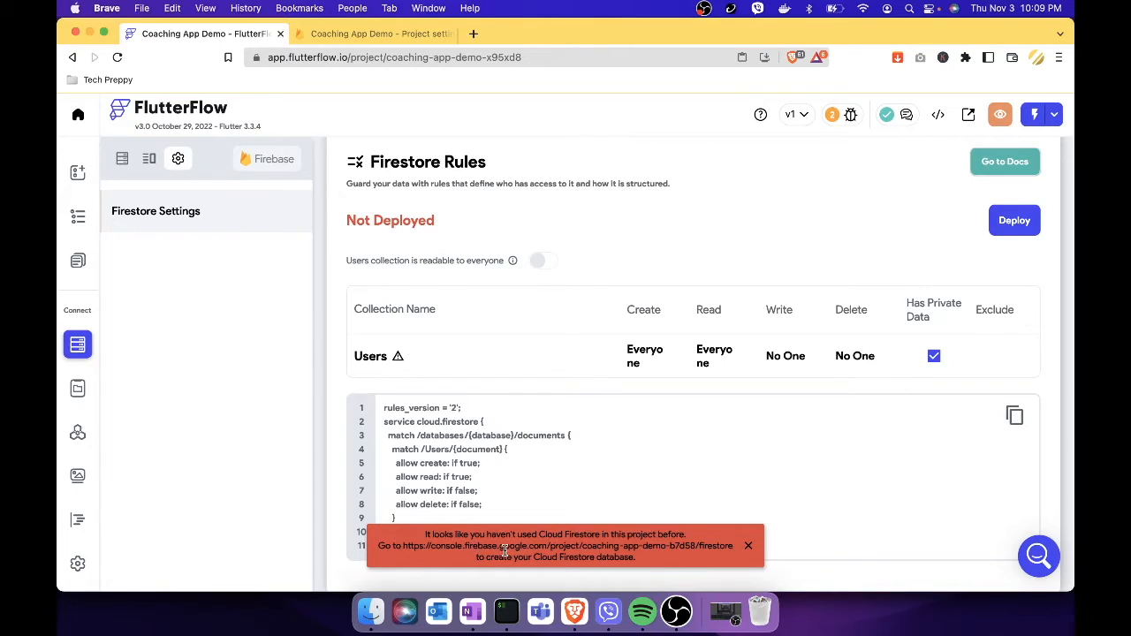
left_click(1014, 221)
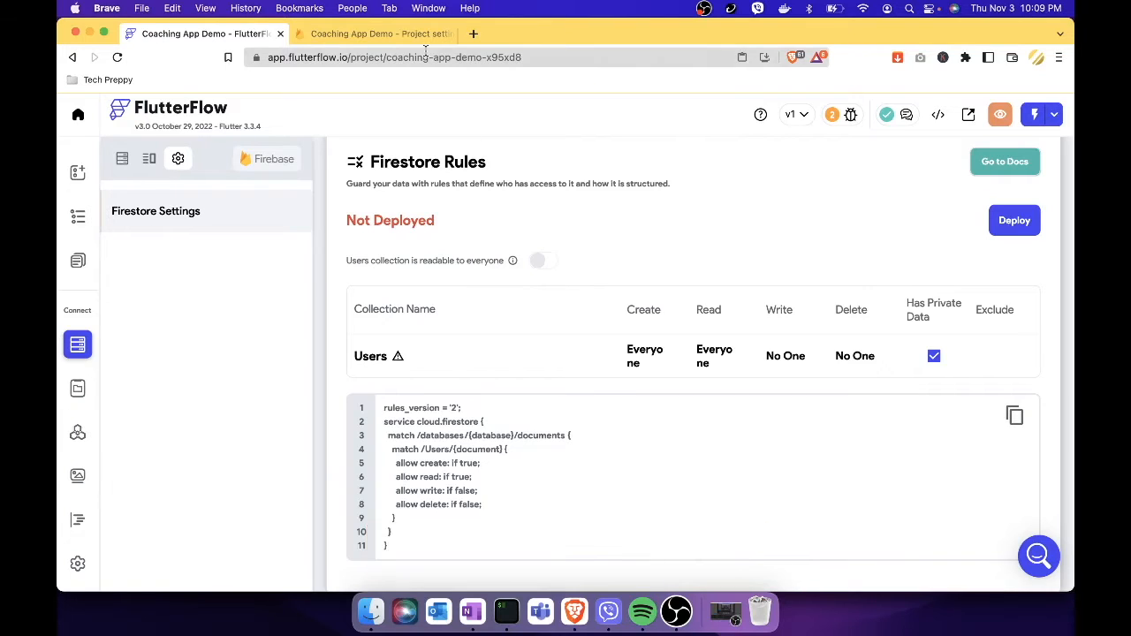
left_click(403, 35)
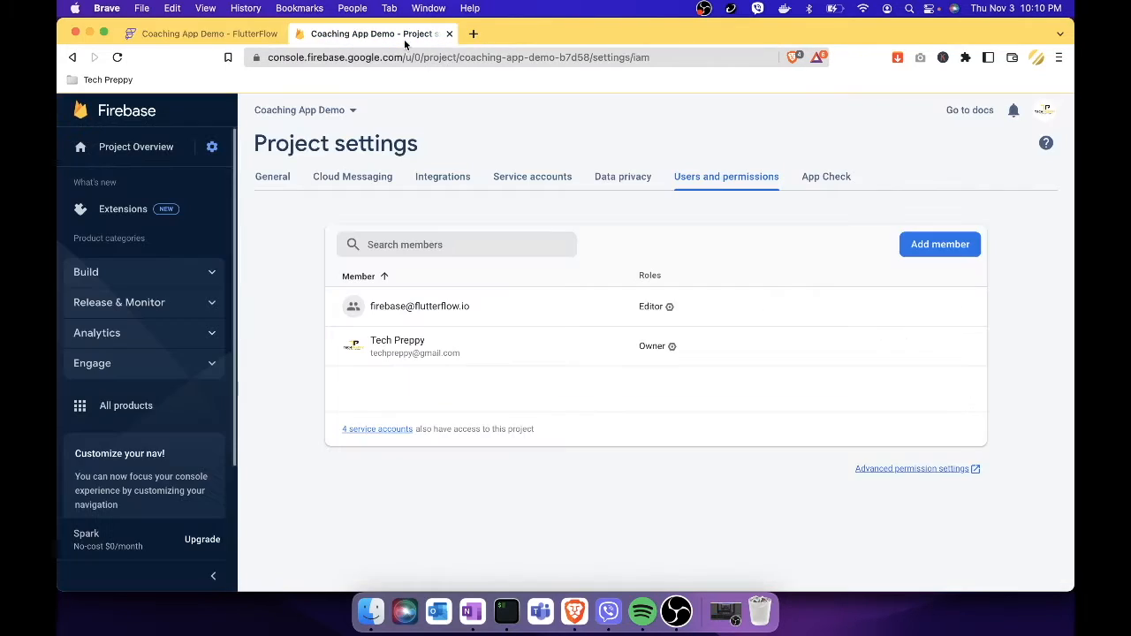
Go to Firestore Database under Build in the Coaching App Demo Firebase project.
left_click(204, 266)
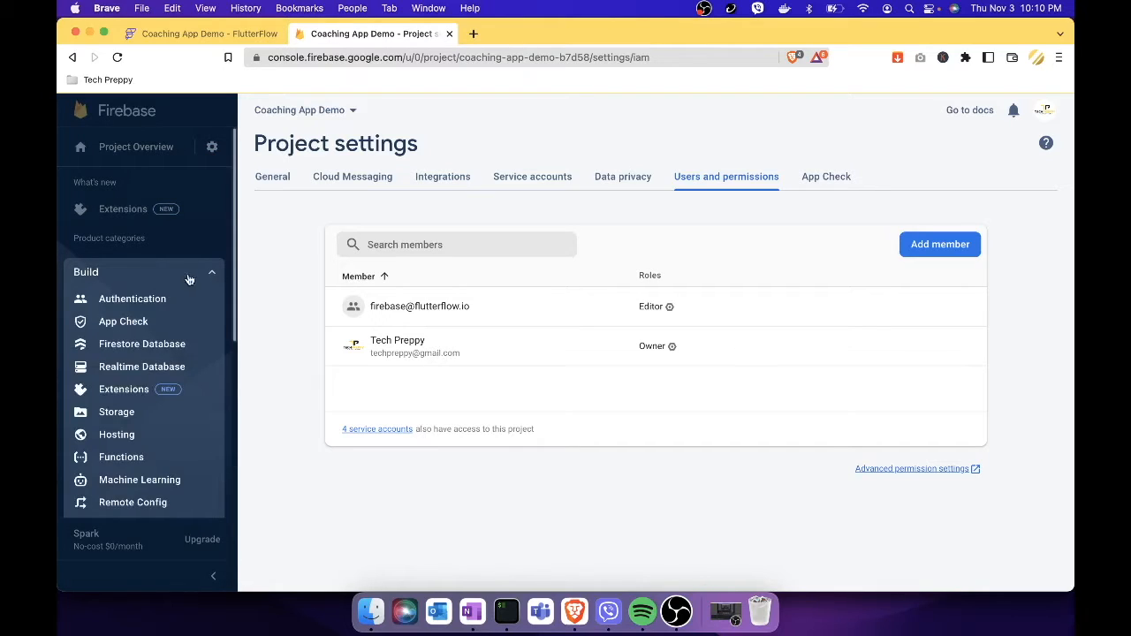
left_click(175, 347)
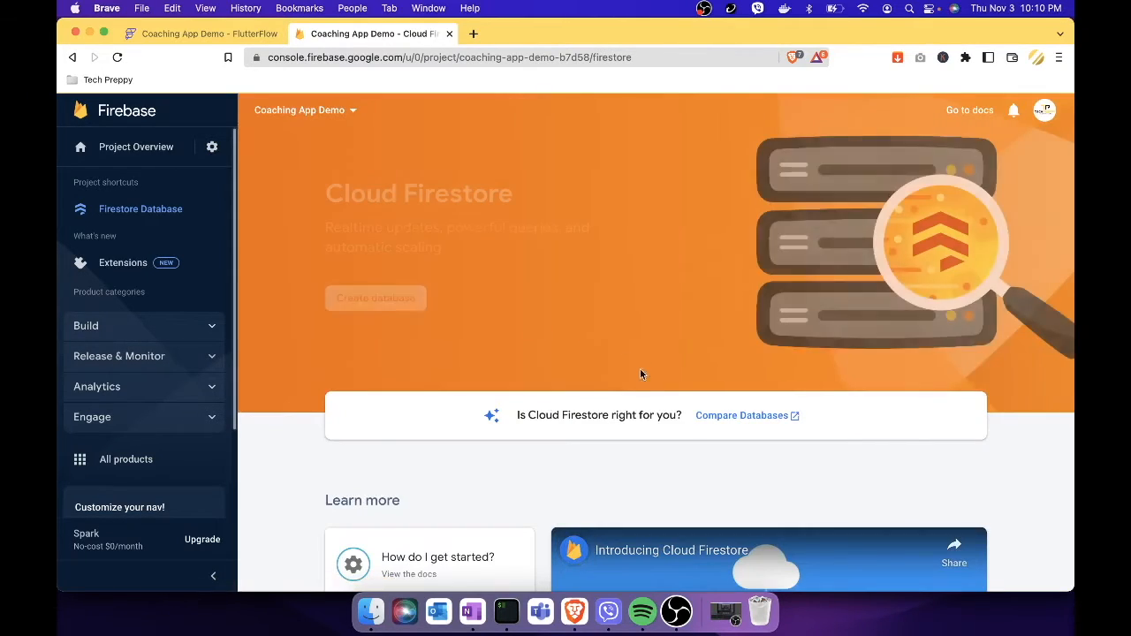
Start creating a new Firestore database in test mode.
left_click(389, 300)
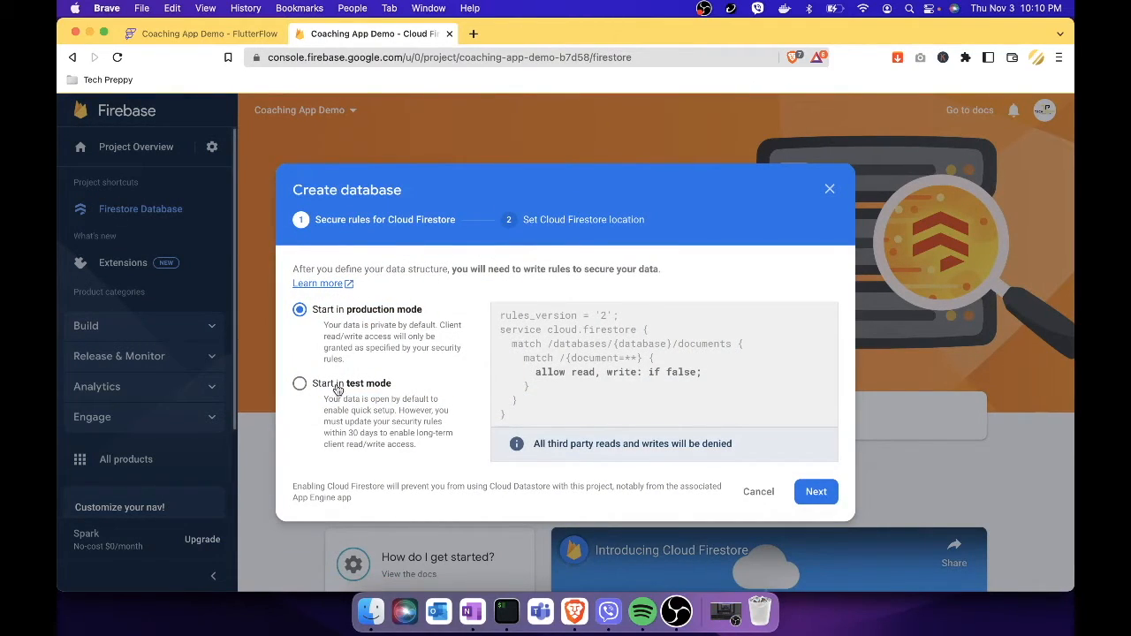
left_click(337, 390)
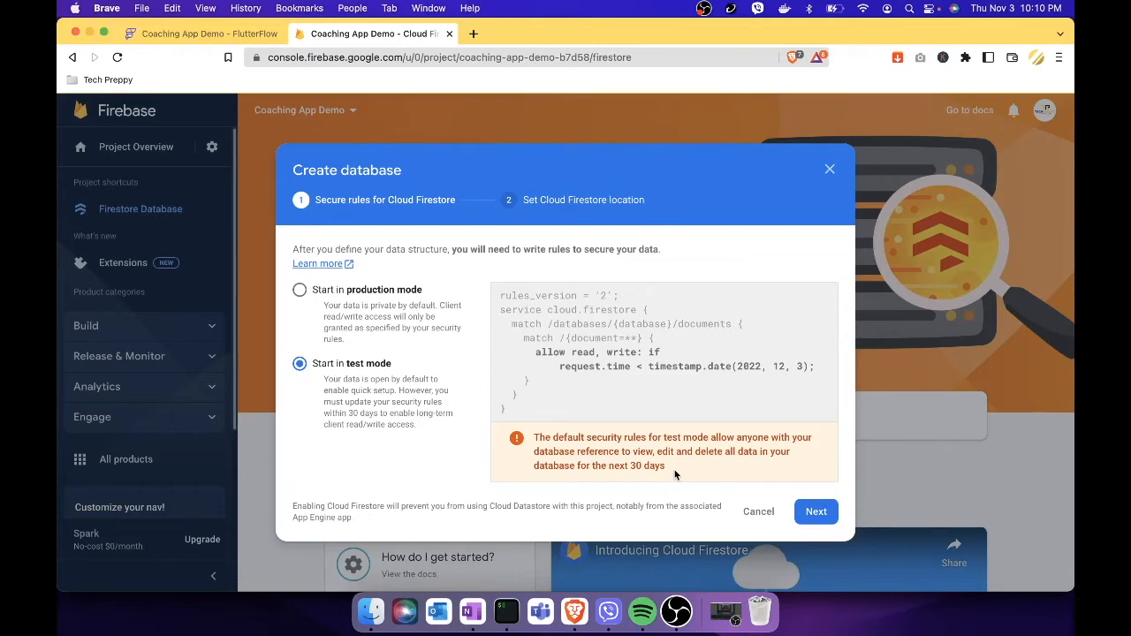
left_click(815, 512)
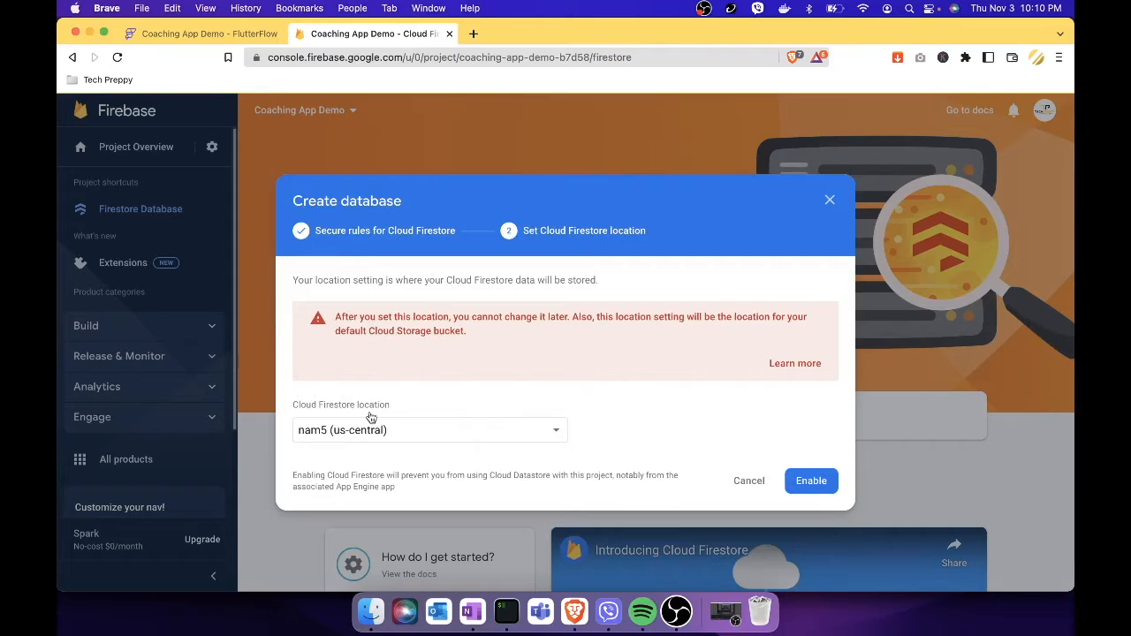
Set the database location to asia-southeast1 and enable Cloud Firestore.
left_click(550, 431)
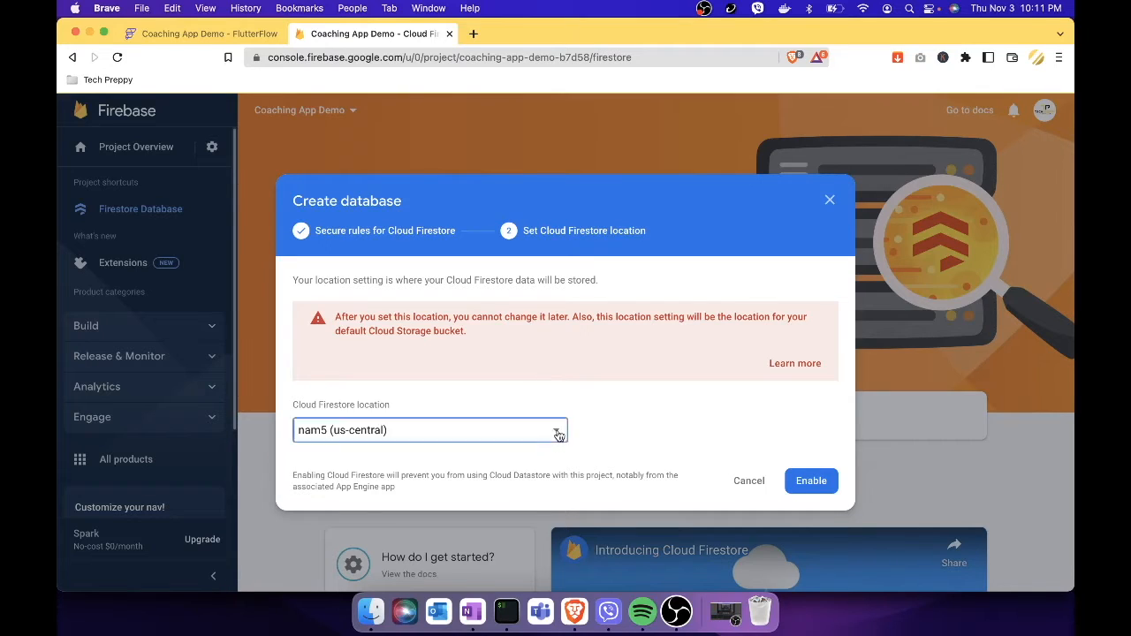
scroll(502, 508, "down", 5)
scroll(505, 510, "down", 5)
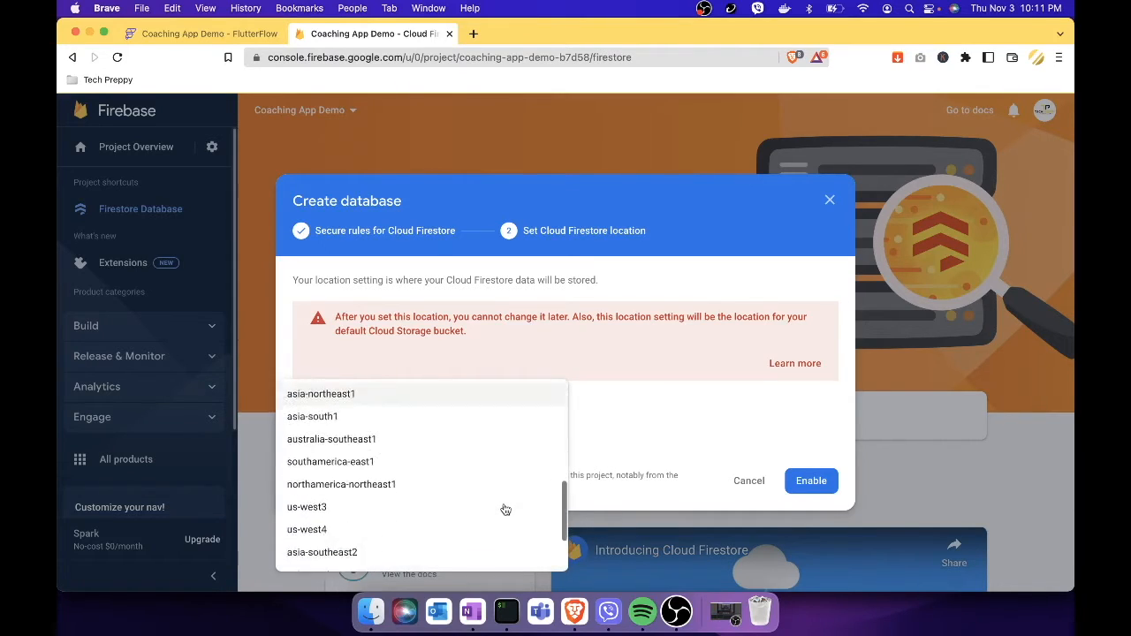
scroll(504, 510, "down", 1)
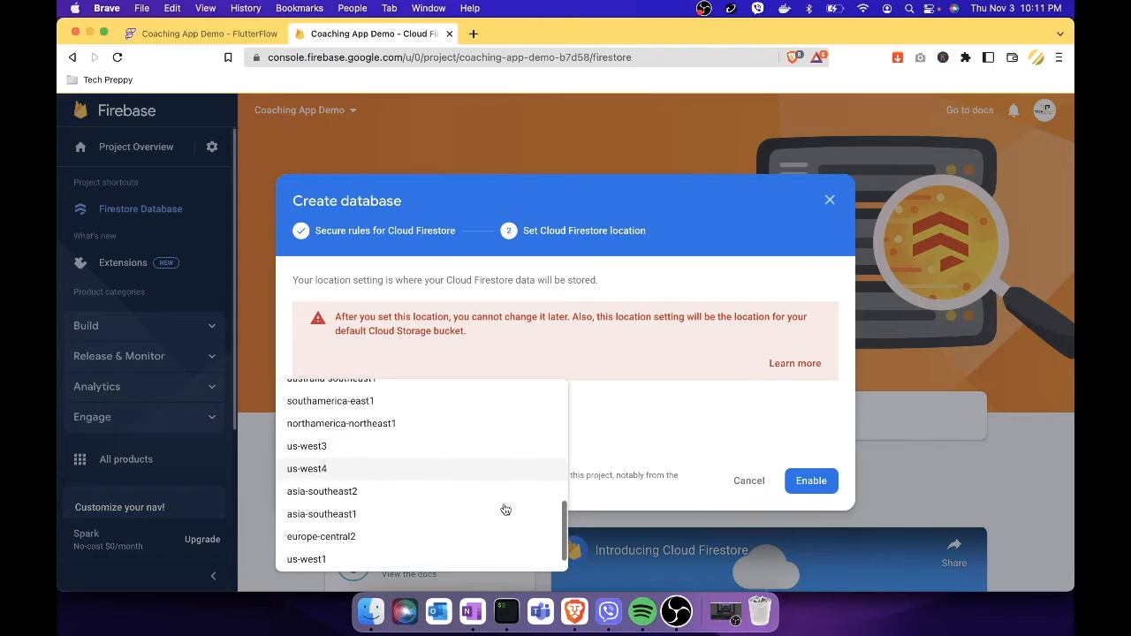
left_click(462, 520)
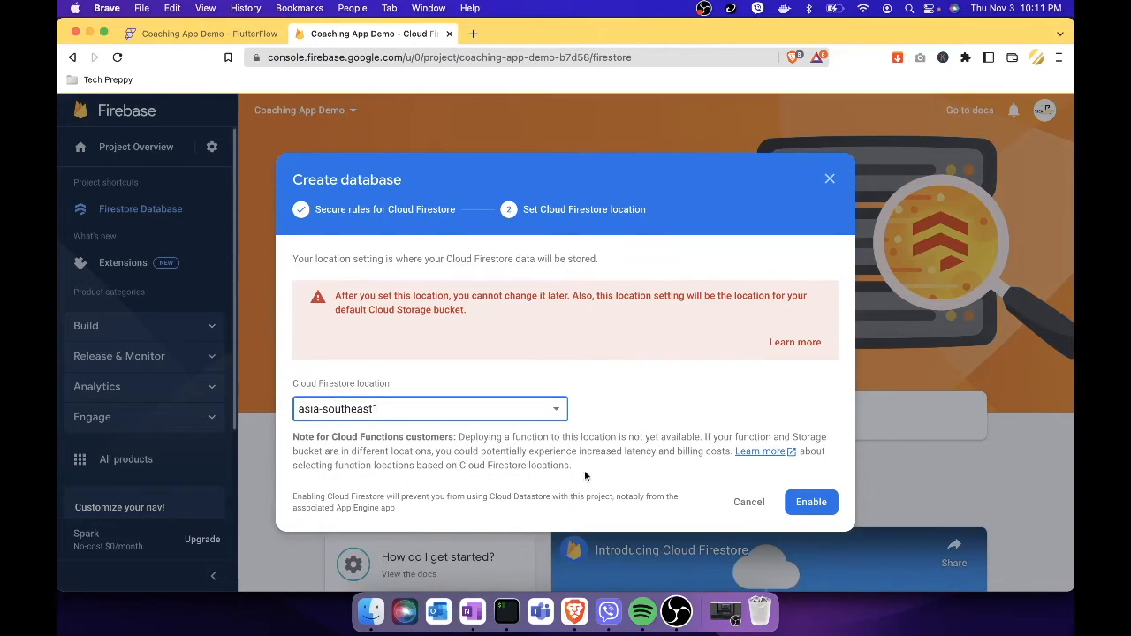
left_click(818, 505)
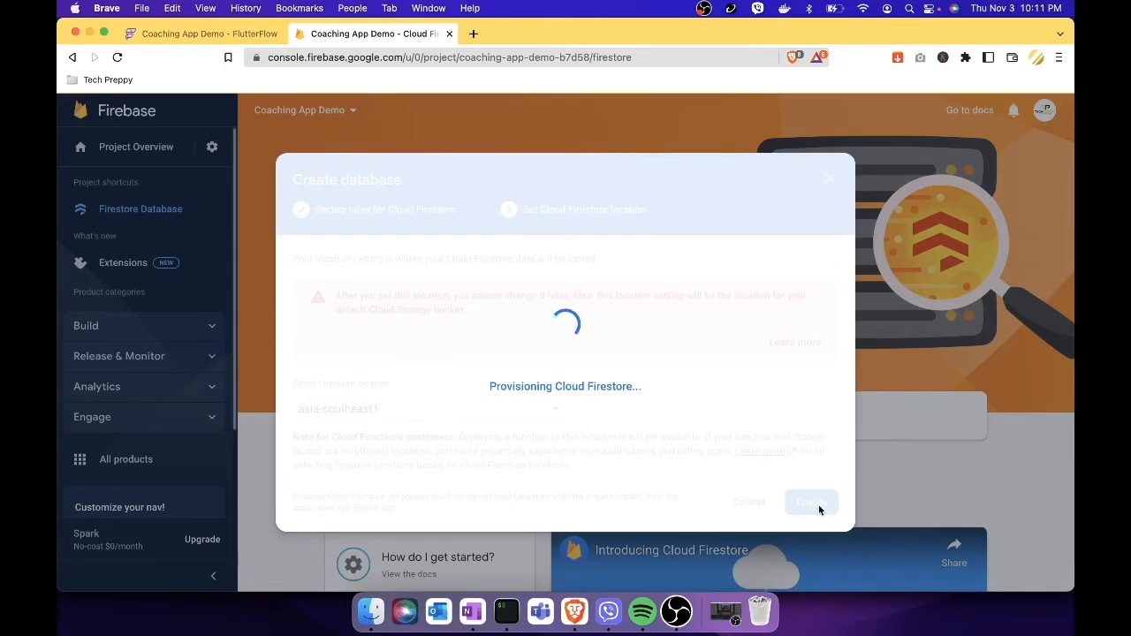
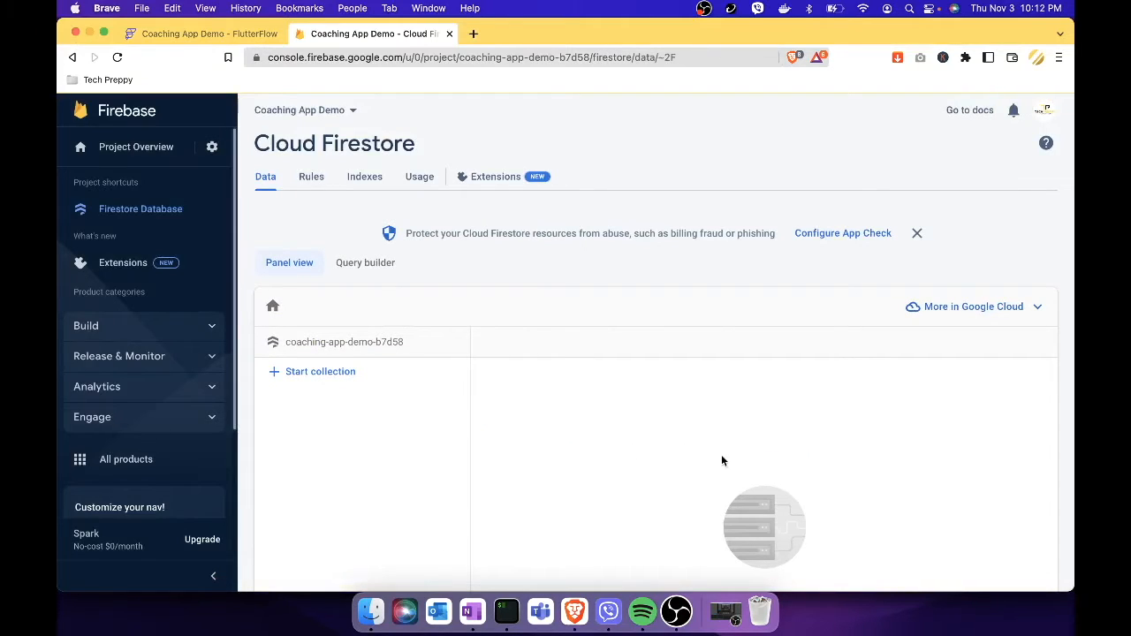
Back in FlutterFlow, review the project's Issues warnings list.
scroll(652, 427, "down", 3)
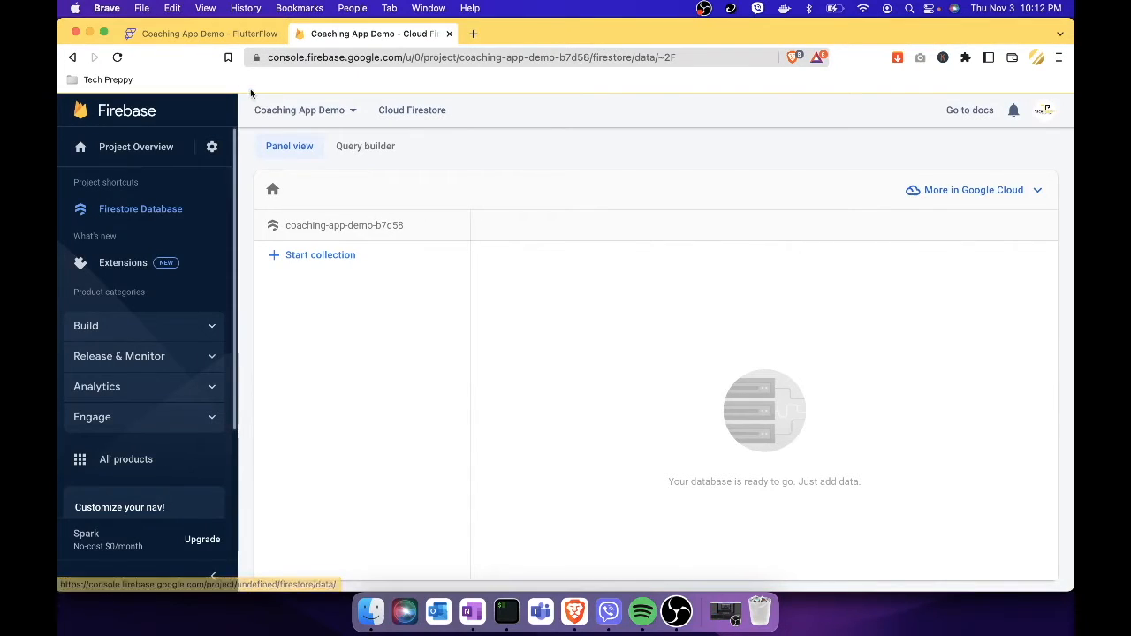
left_click(221, 35)
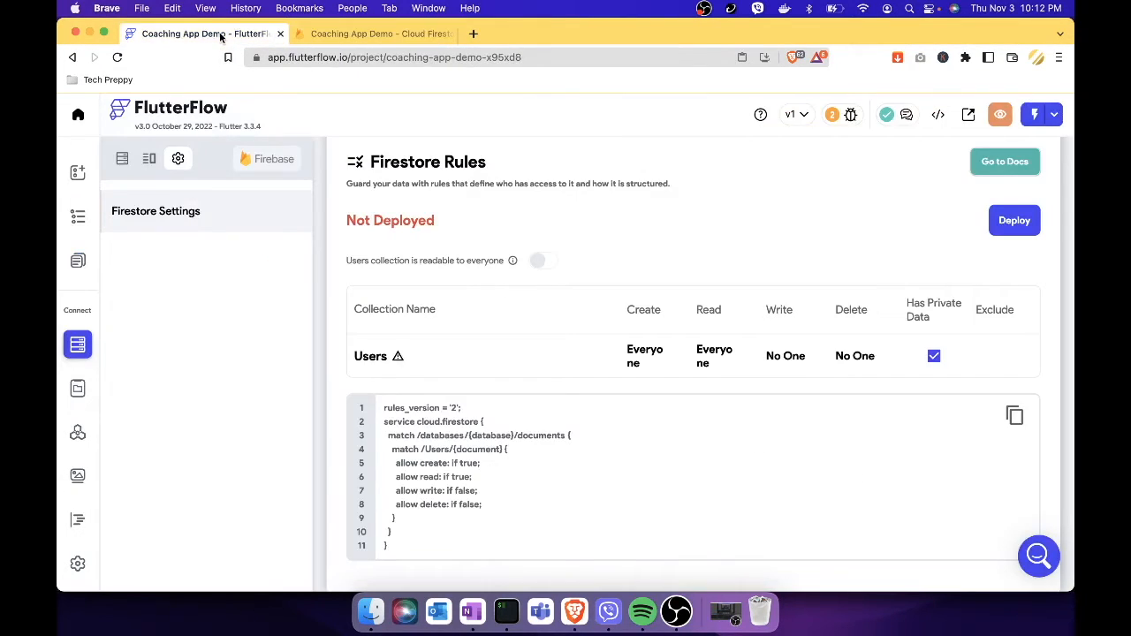
left_click(850, 116)
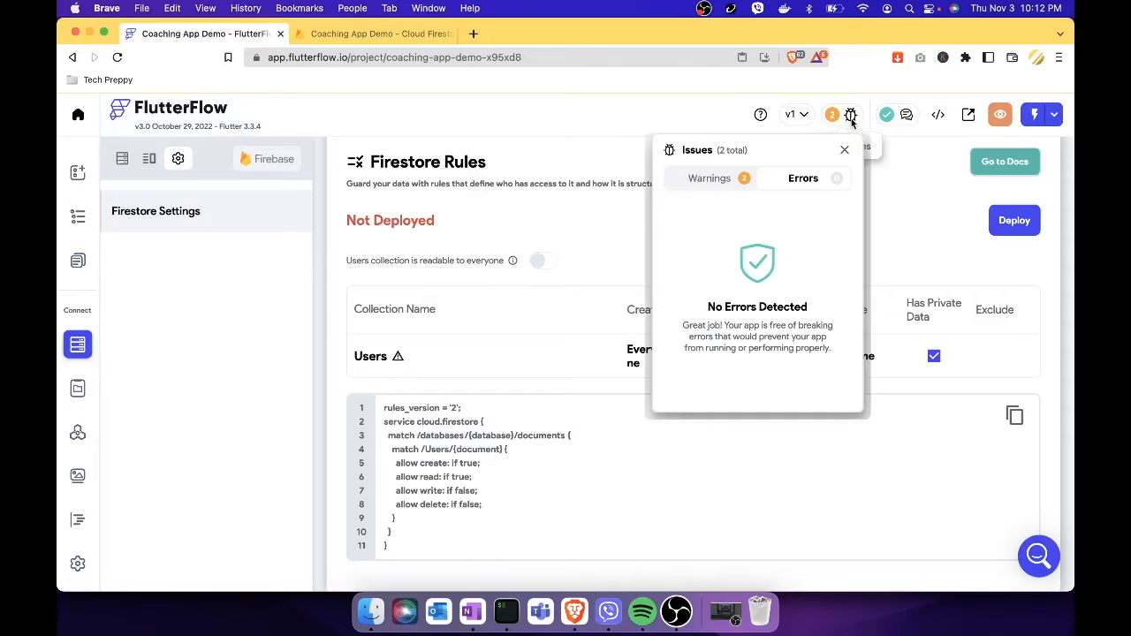
left_click(723, 181)
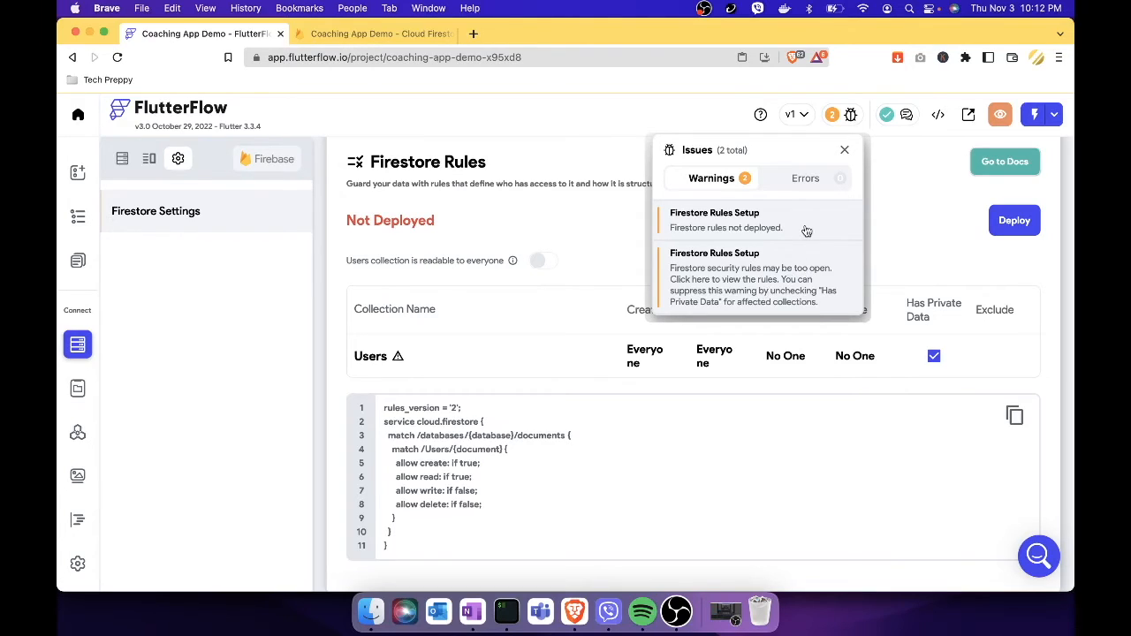
left_click(987, 235)
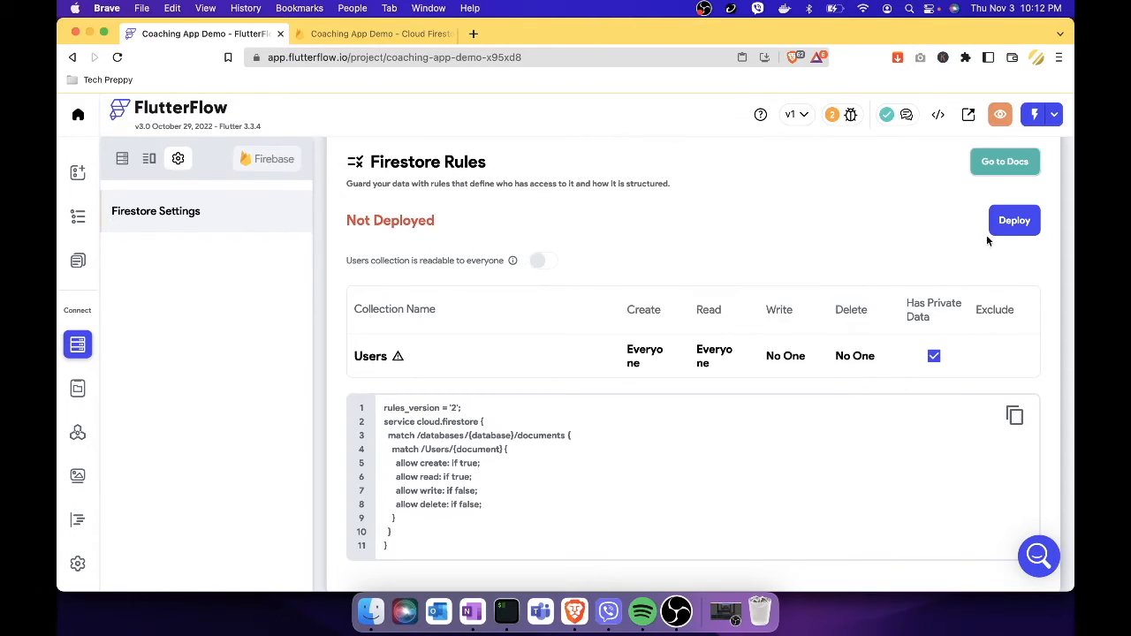
Deploy the Users collection Firestore rules to Firebase, then check Firebase's Users and permissions.
left_click(1013, 232)
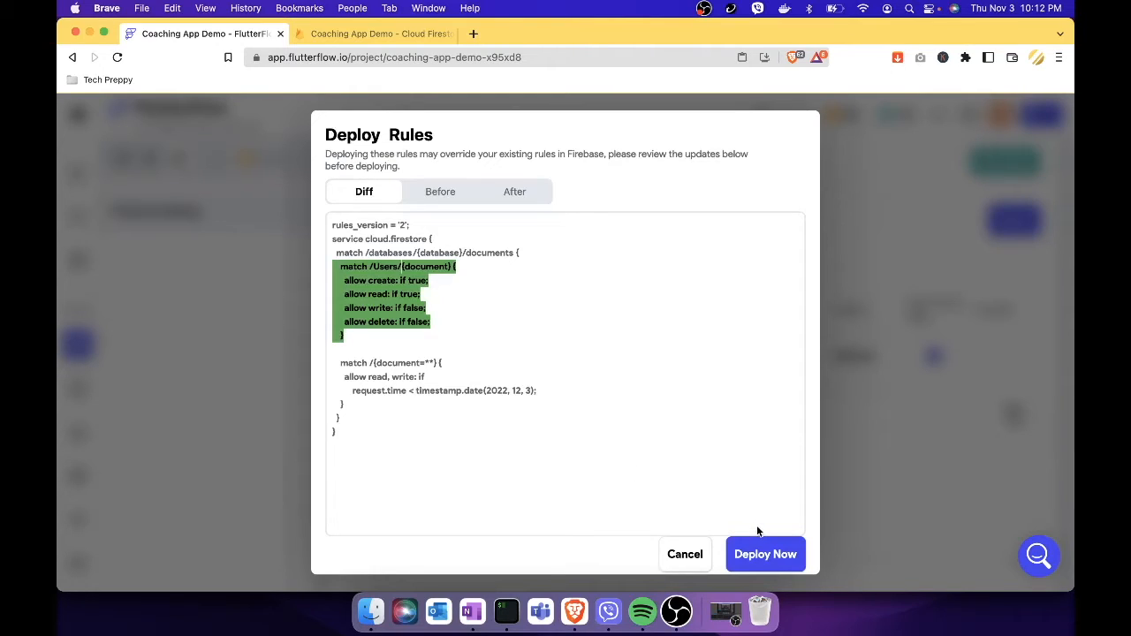
left_click(777, 553)
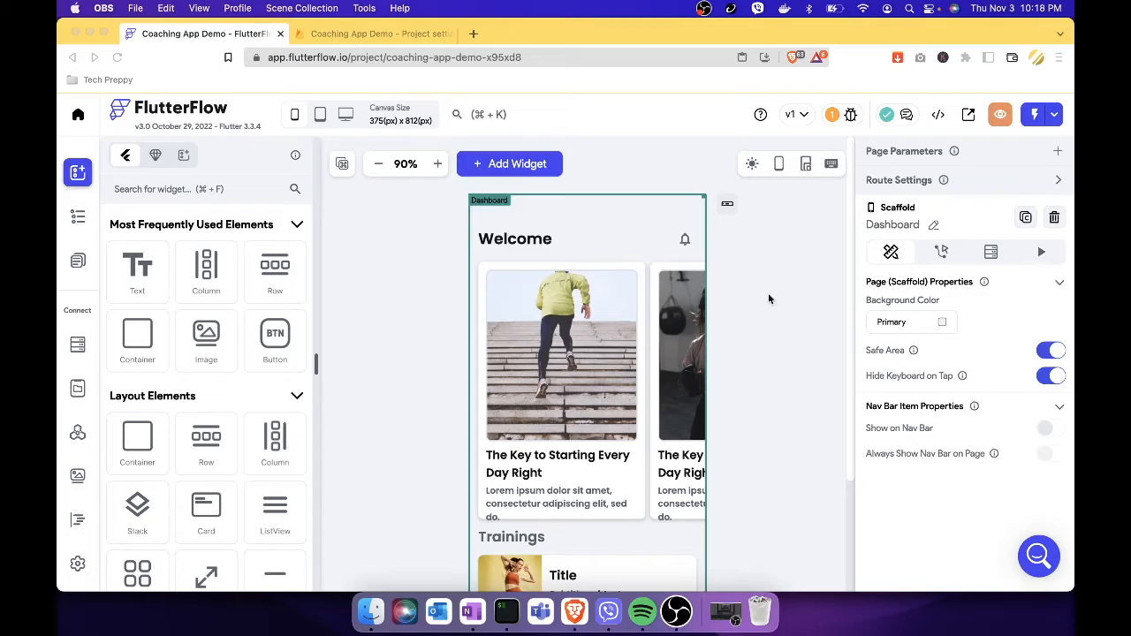
left_click(397, 36)
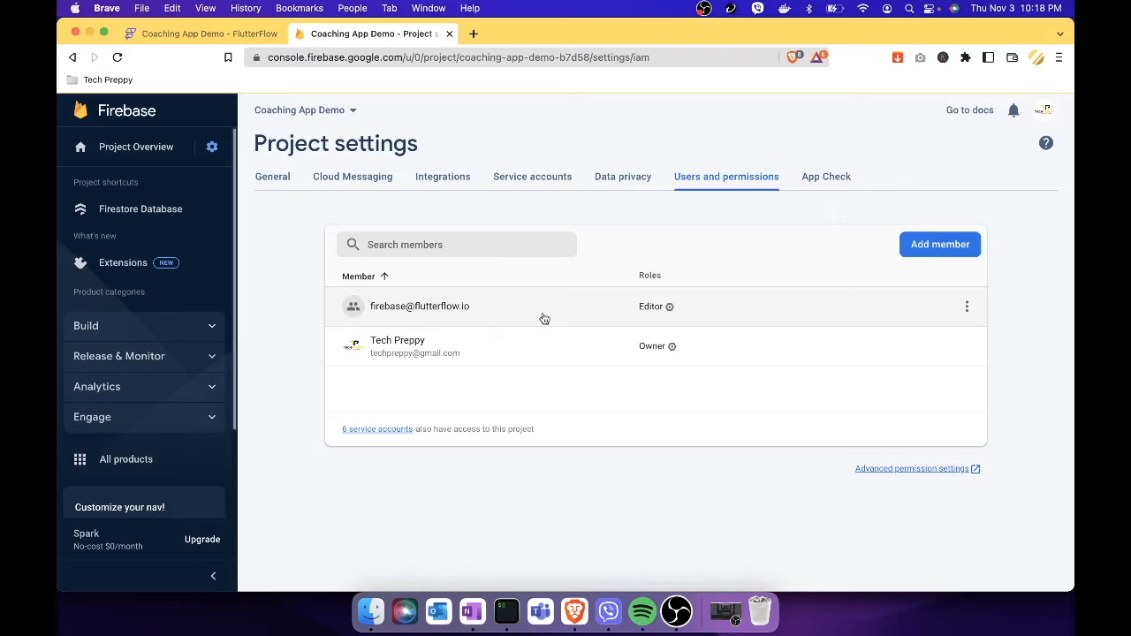
Open Advanced permission settings to view Coaching App Demo's IAM page in Google Cloud.
left_click(911, 472)
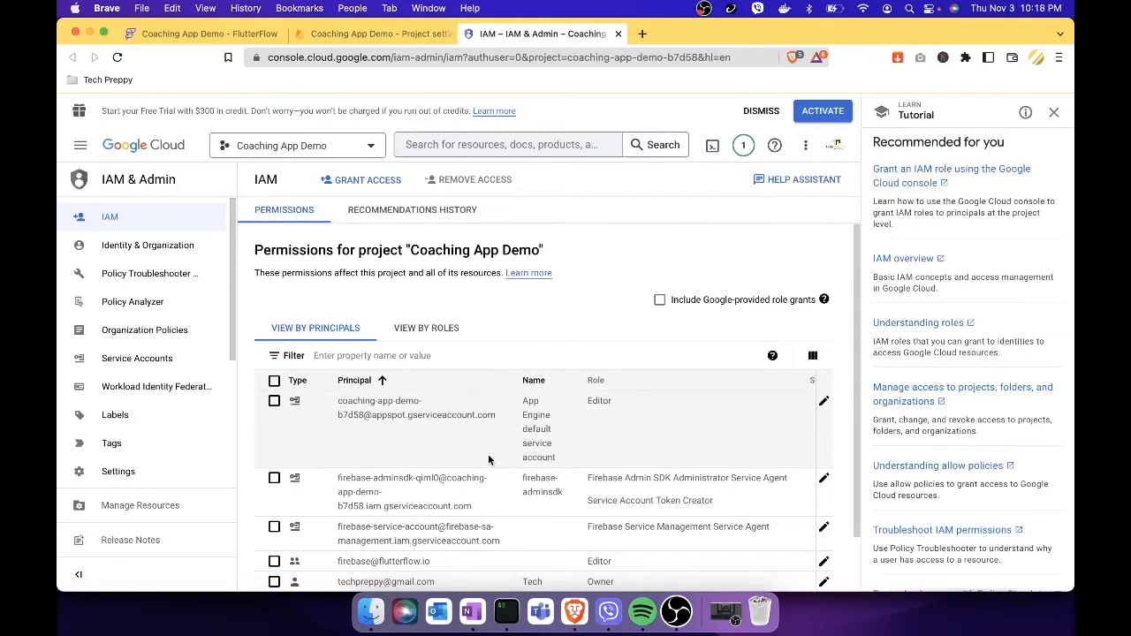
Edit the FlutterFlow principal's access and add the Cloud Functions Admin role.
scroll(489, 460, "down", 2)
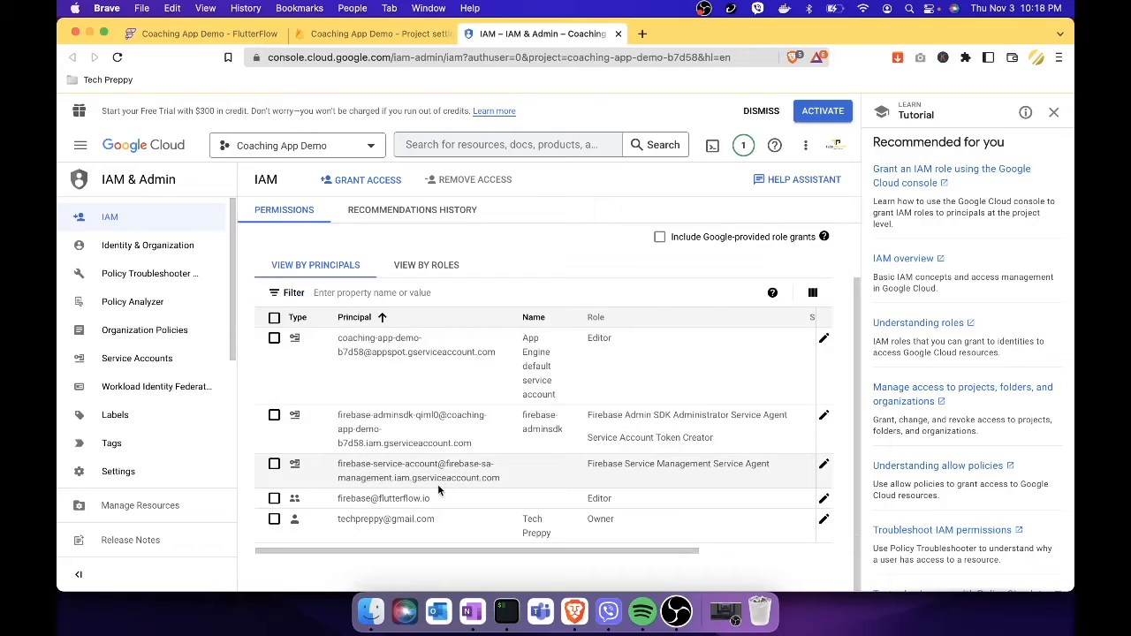
left_click(274, 500)
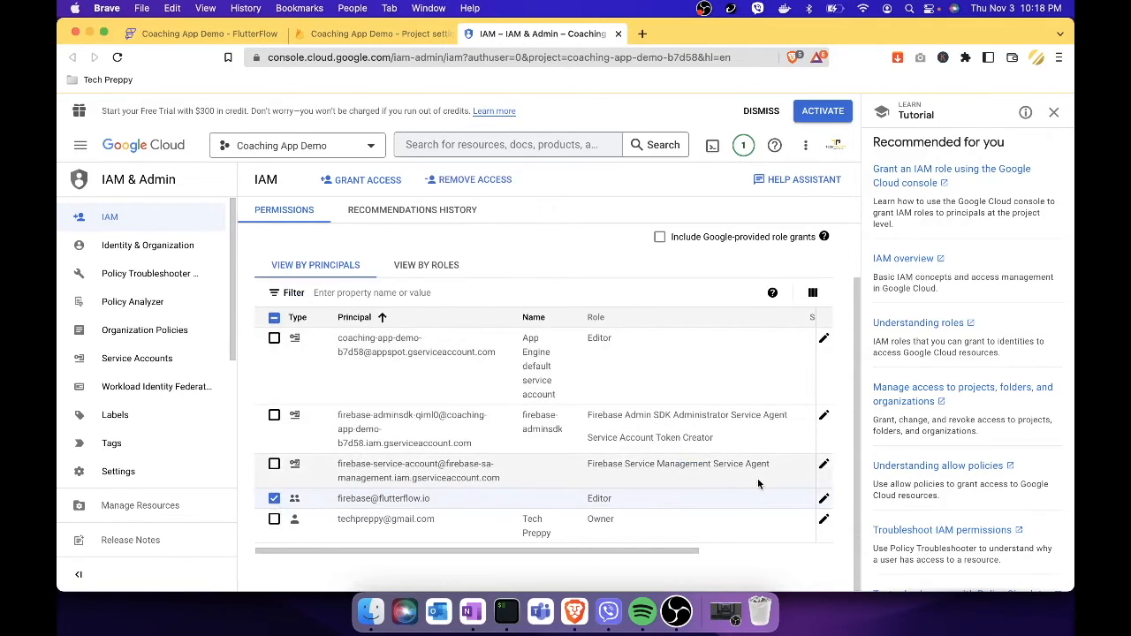
left_click(824, 500)
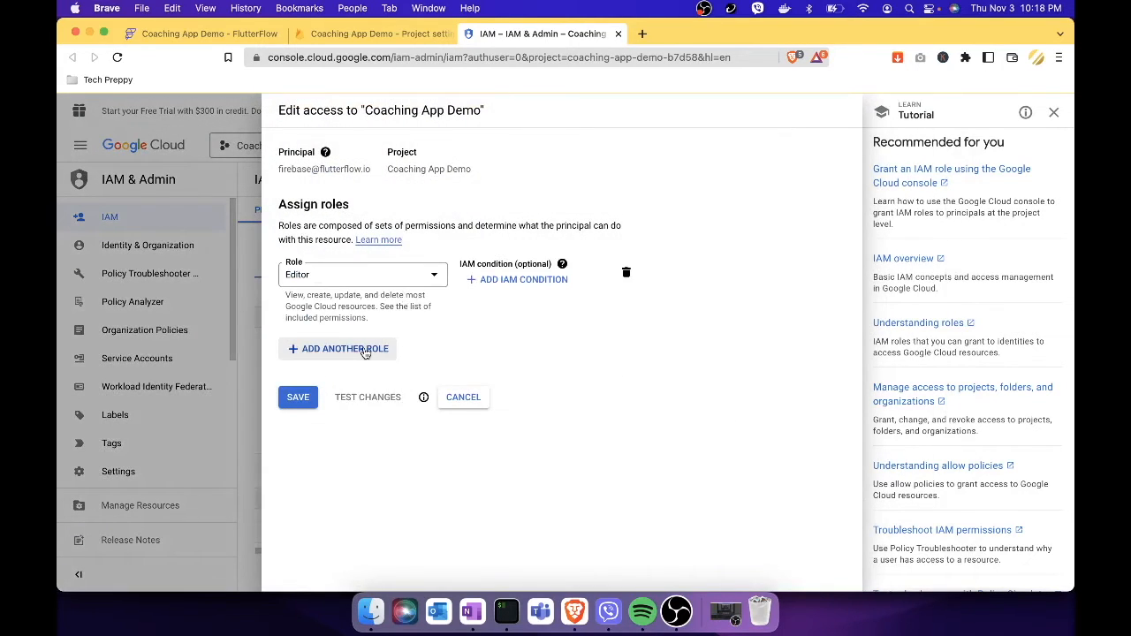
left_click(367, 350)
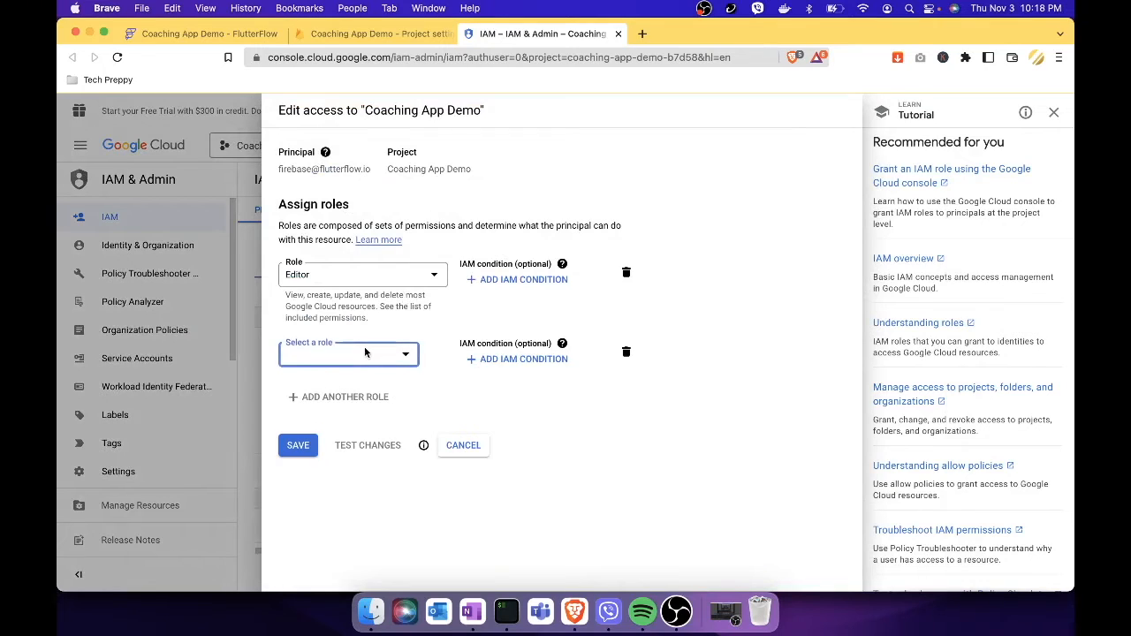
left_click(372, 354)
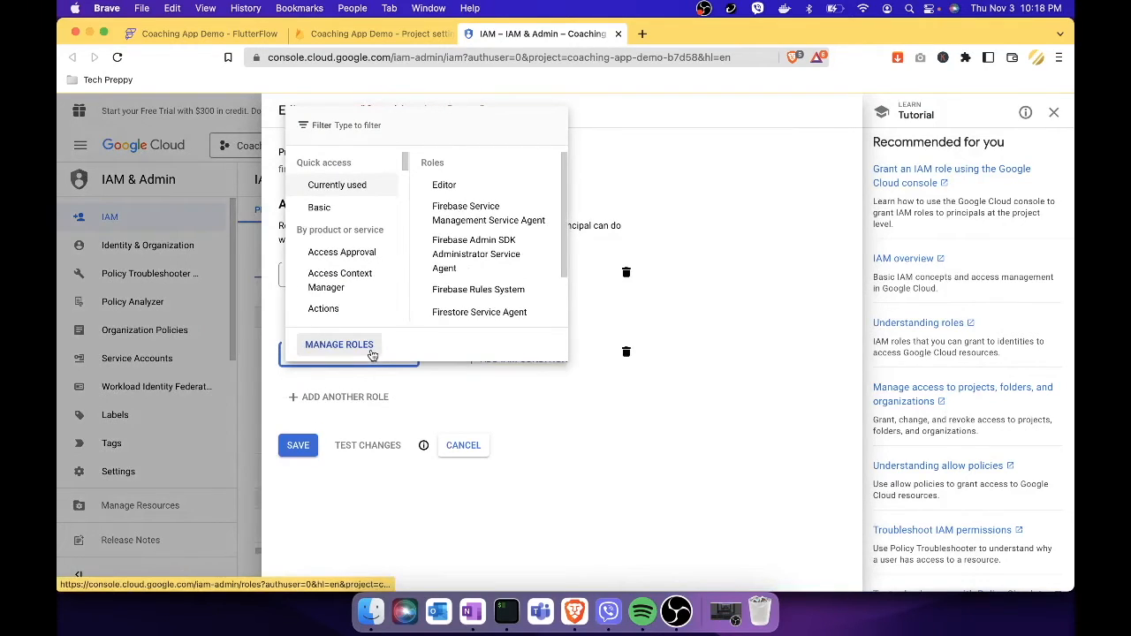
type("Cloud")
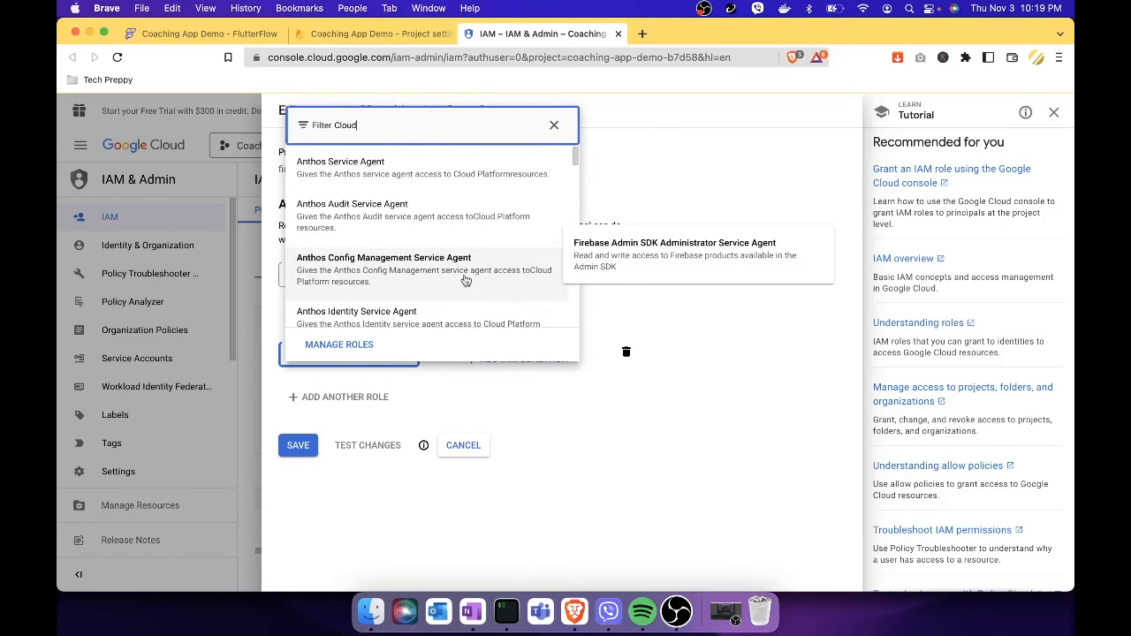
scroll(461, 278, "down", 5)
scroll(461, 278, "up", 3)
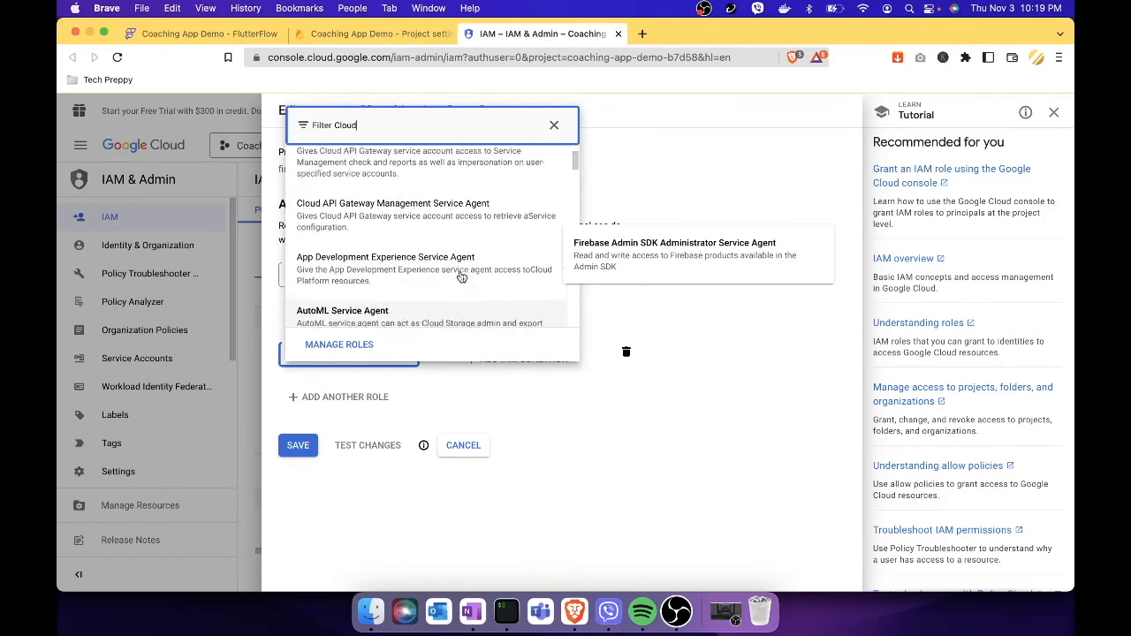
type("A")
type("ge")
key("BackSpace")
key("BackSpace")
type("Admin")
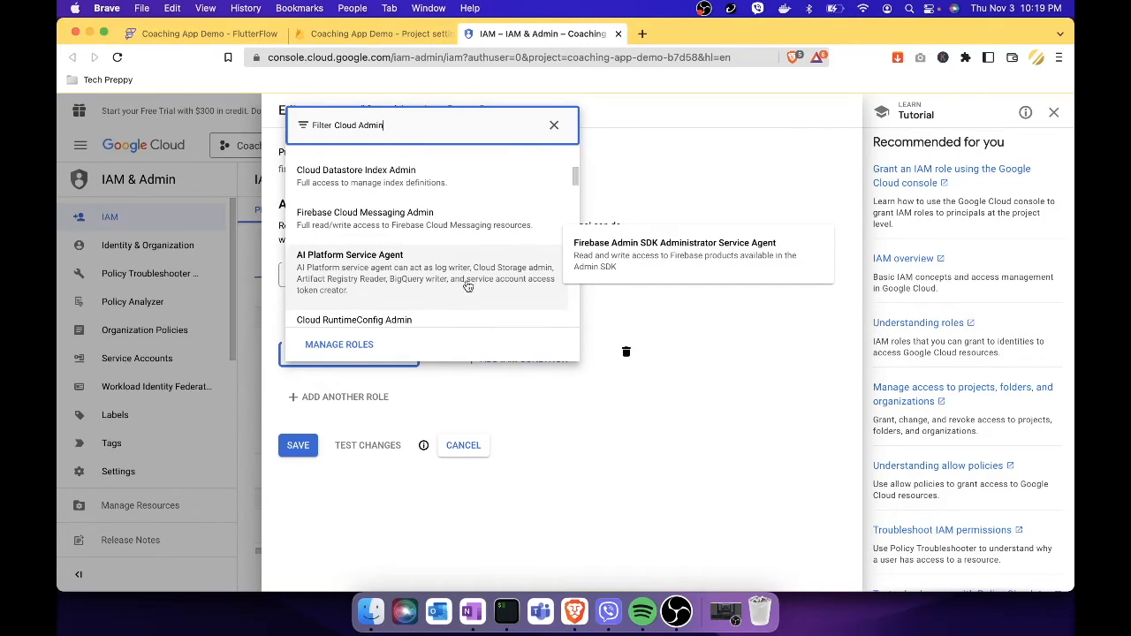
scroll(435, 269, "down", 2)
scroll(435, 270, "down", 4)
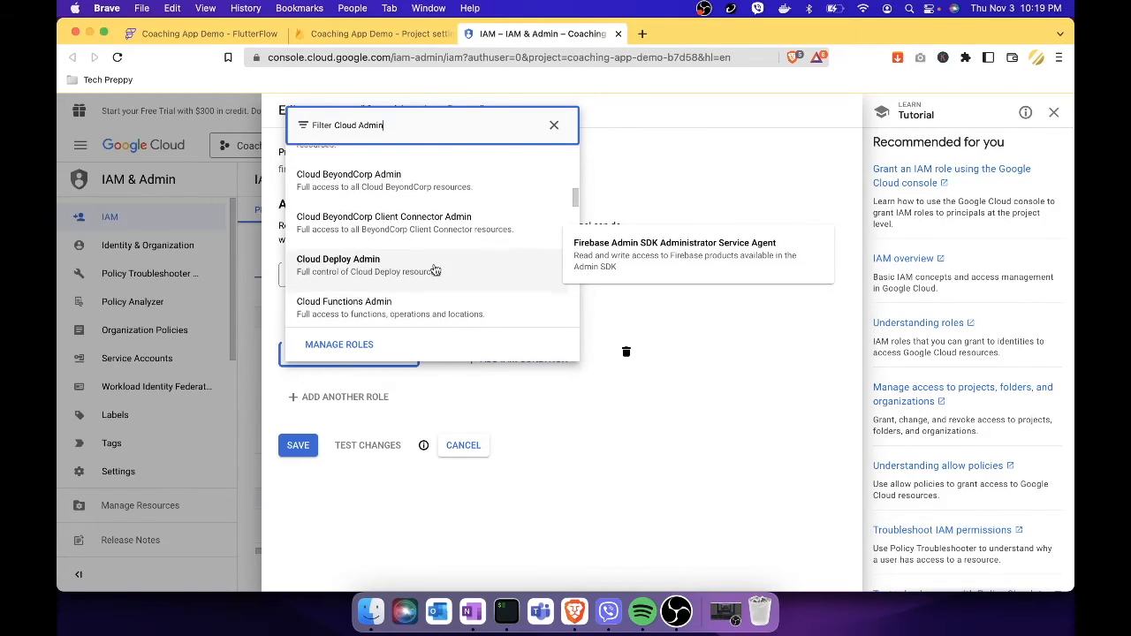
scroll(433, 274, "down", 1)
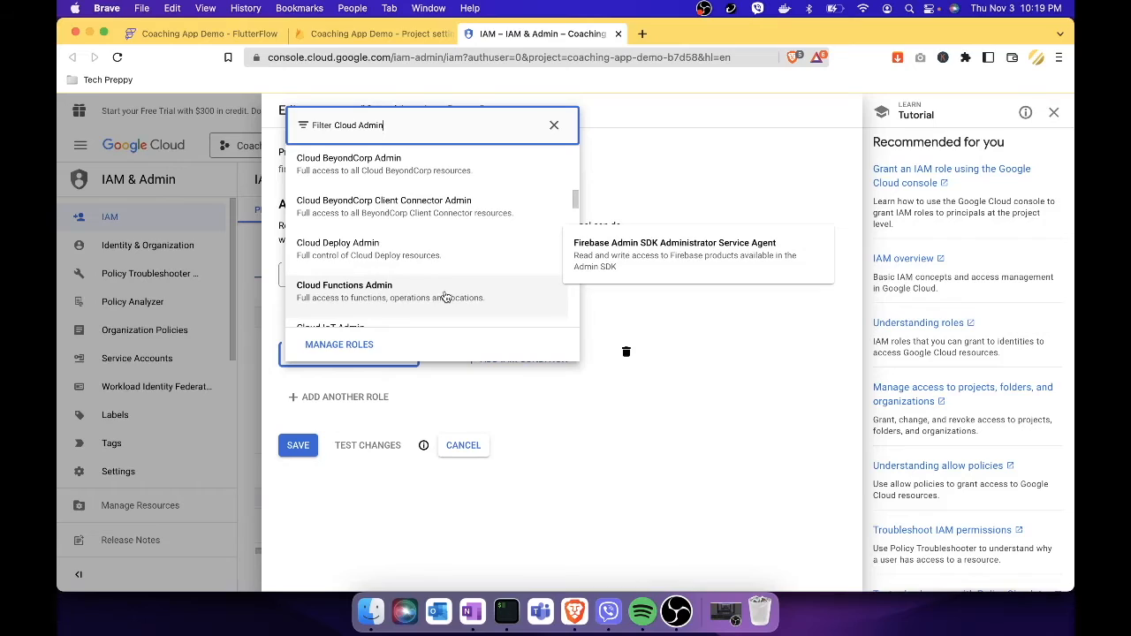
left_click(423, 293)
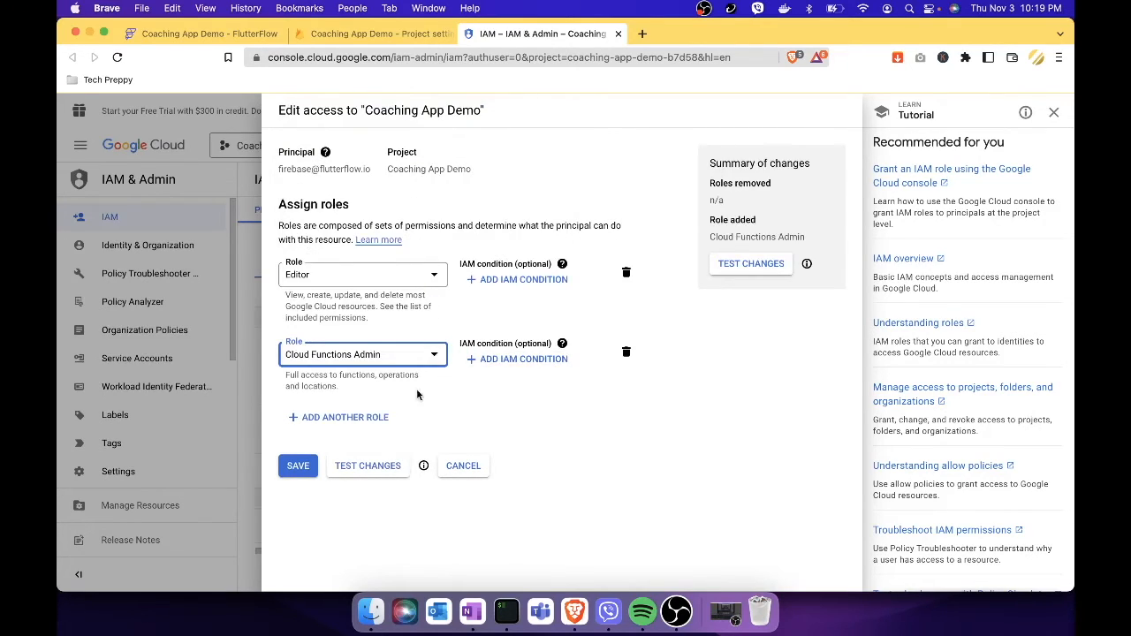
Add Service Account Admin as a third role for the FlutterFlow principal.
left_click(364, 417)
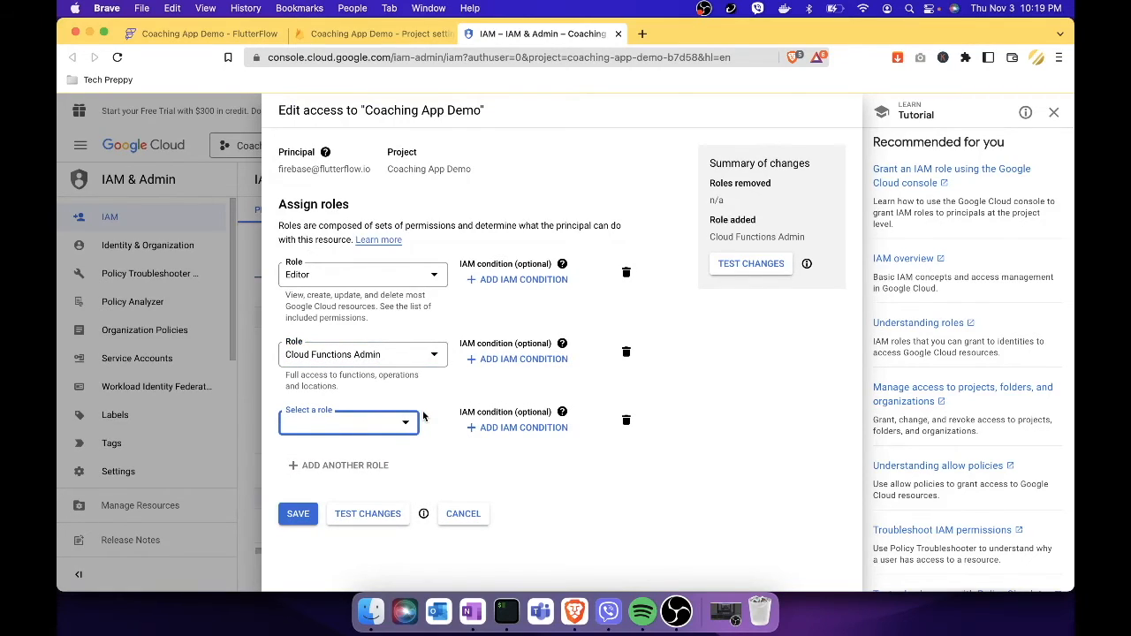
left_click(402, 427)
type("Se")
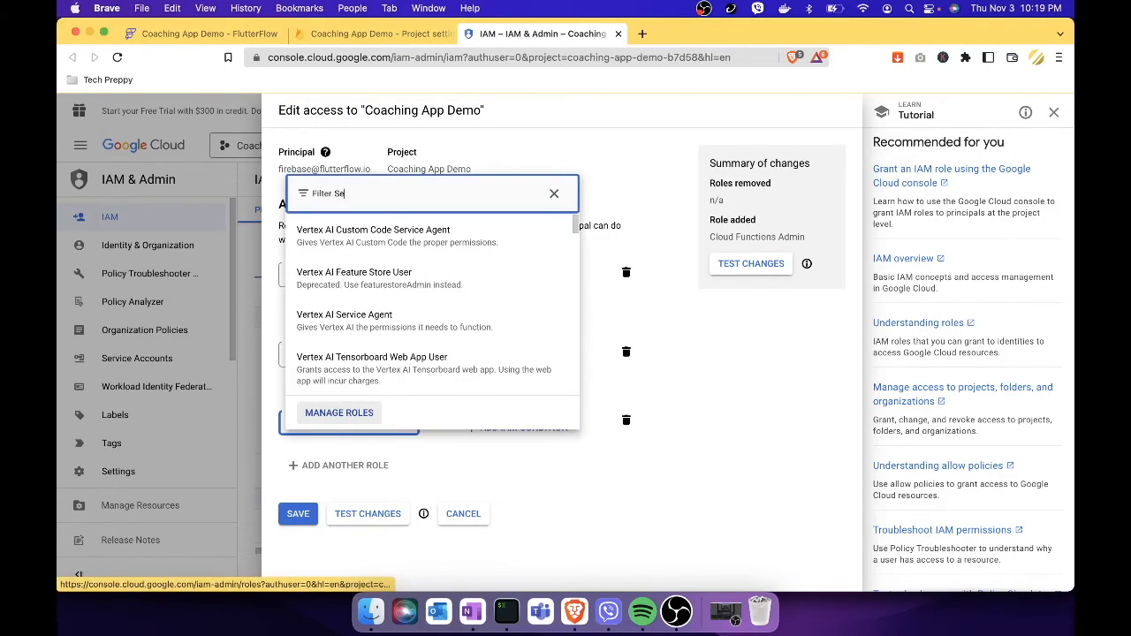
type("rvice")
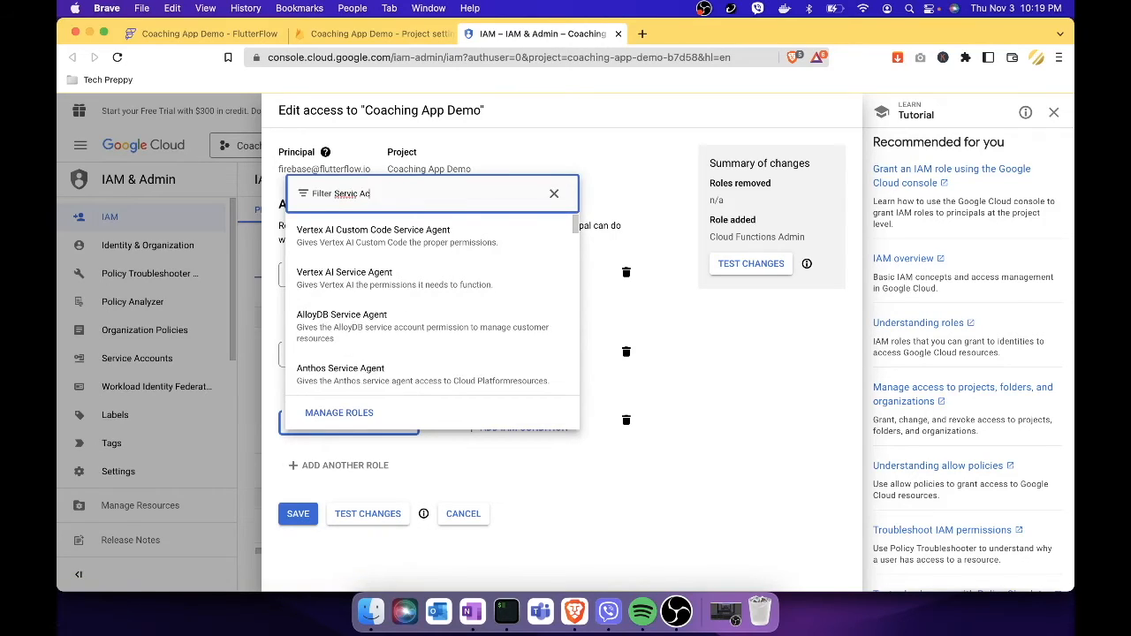
type(" Account")
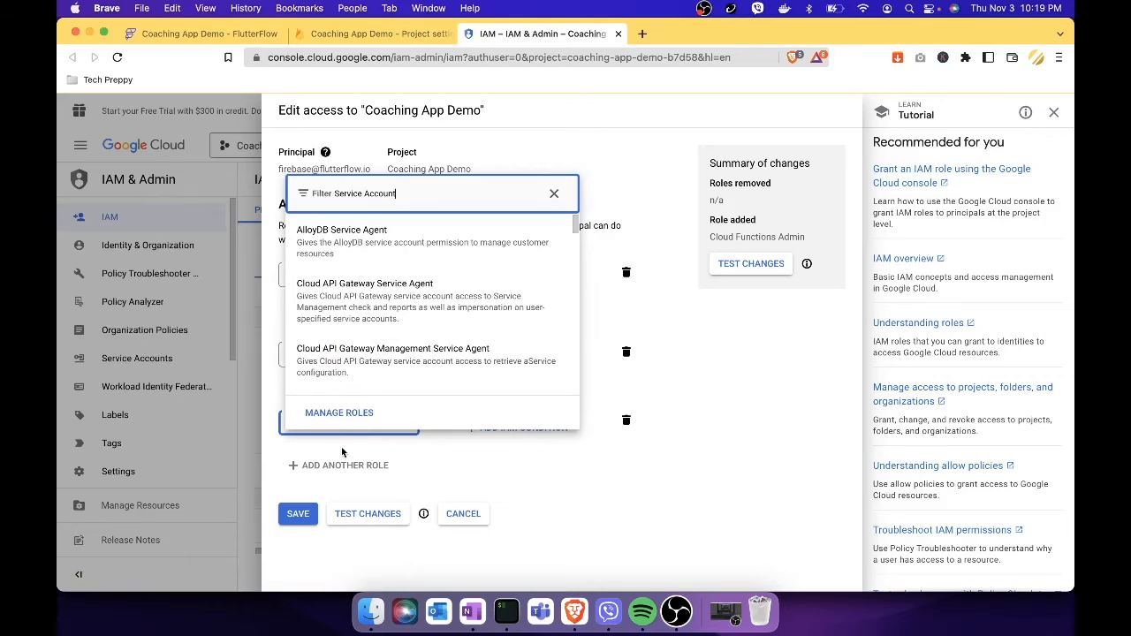
scroll(461, 337, "down", 3)
scroll(461, 338, "down", 10)
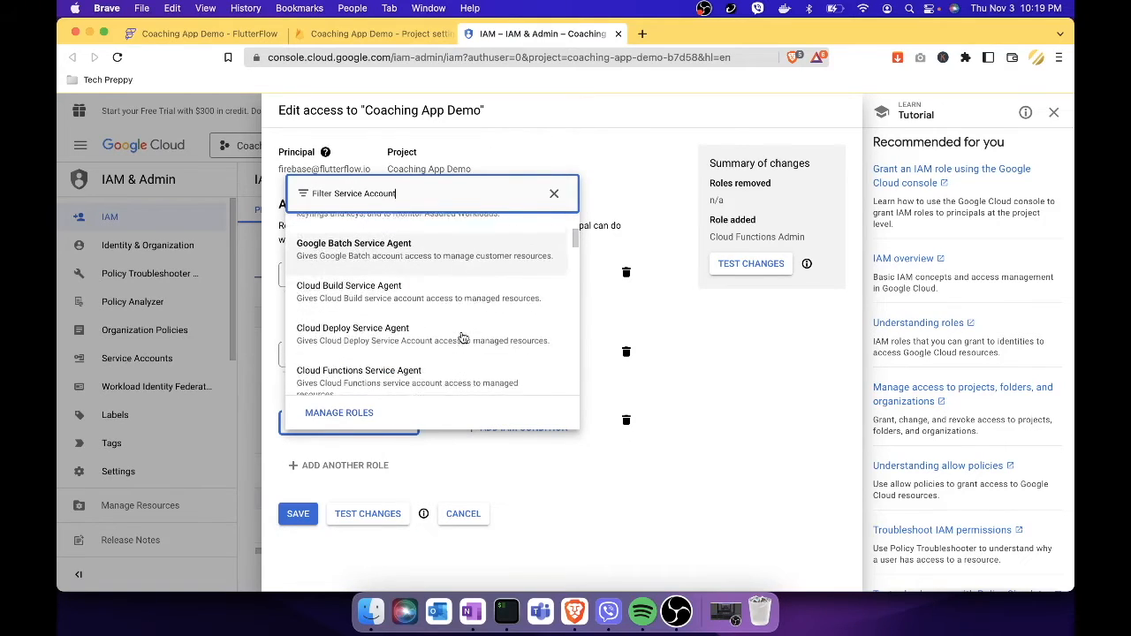
scroll(461, 338, "down", 10)
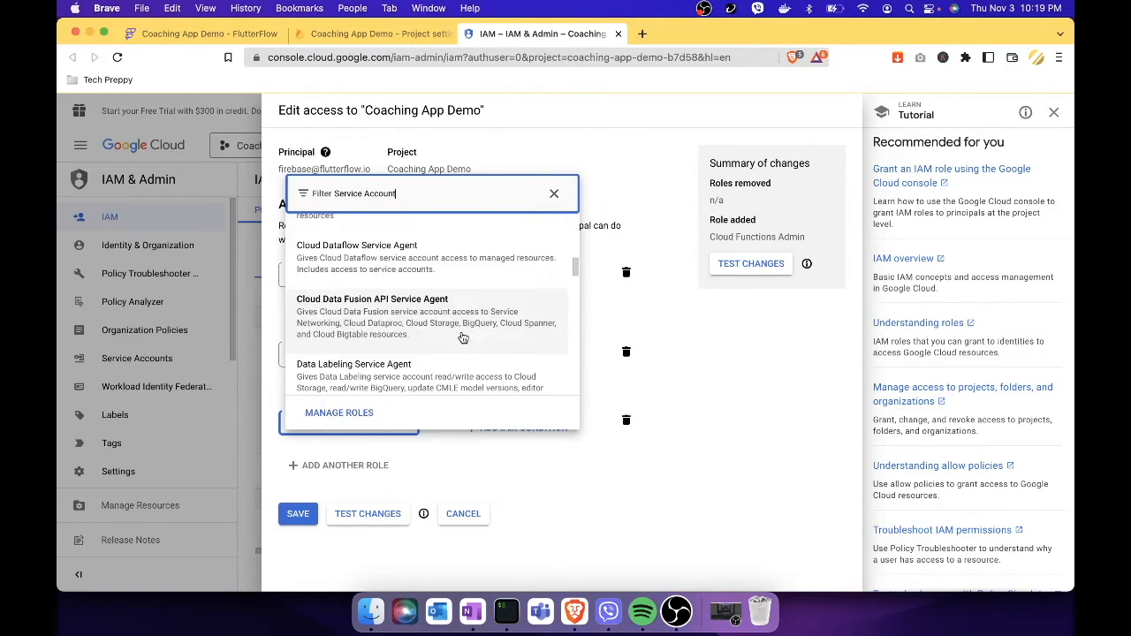
scroll(461, 337, "down", 10)
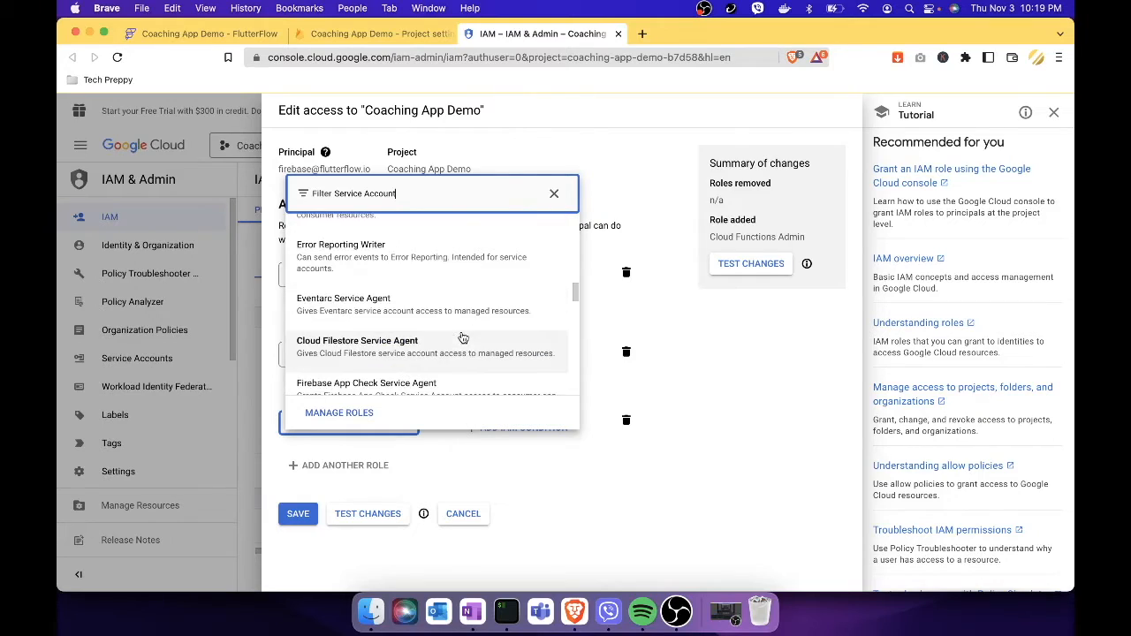
scroll(461, 337, "down", 10)
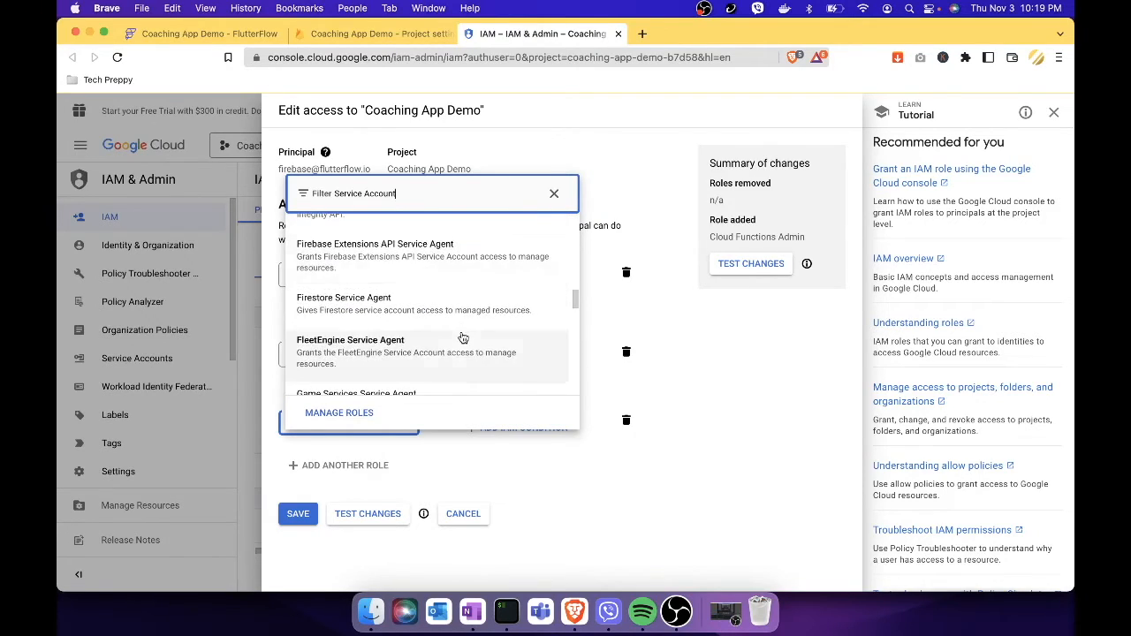
scroll(462, 338, "down", 5)
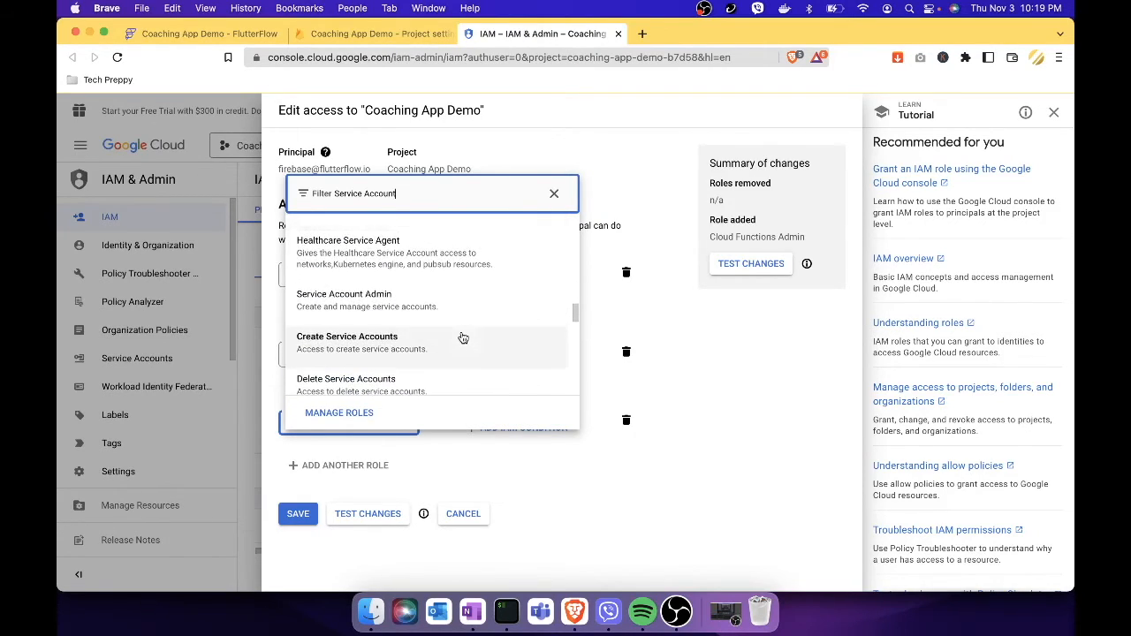
left_click(485, 270)
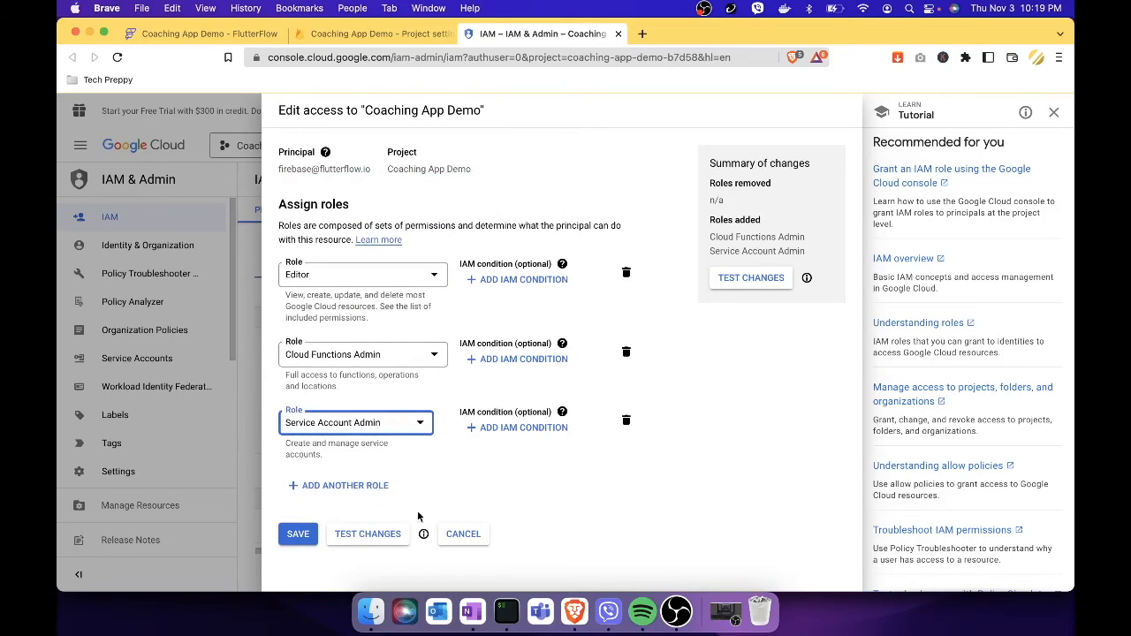
Save the FlutterFlow account's three roles and return to the Coaching App Demo overview with Build expanded.
left_click(306, 542)
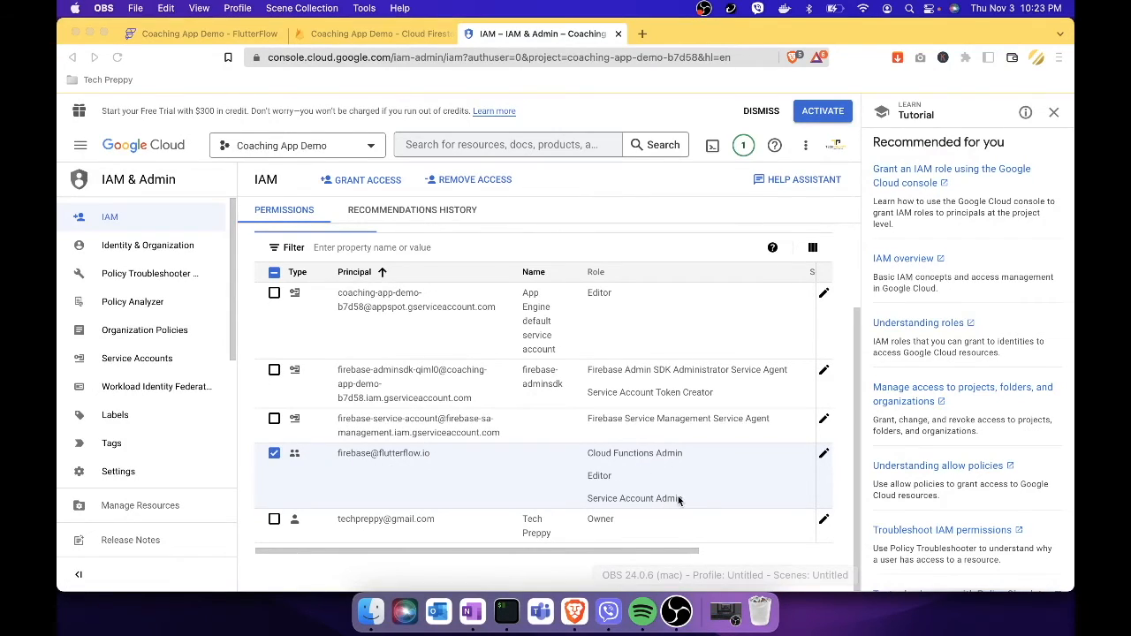
left_click(427, 35)
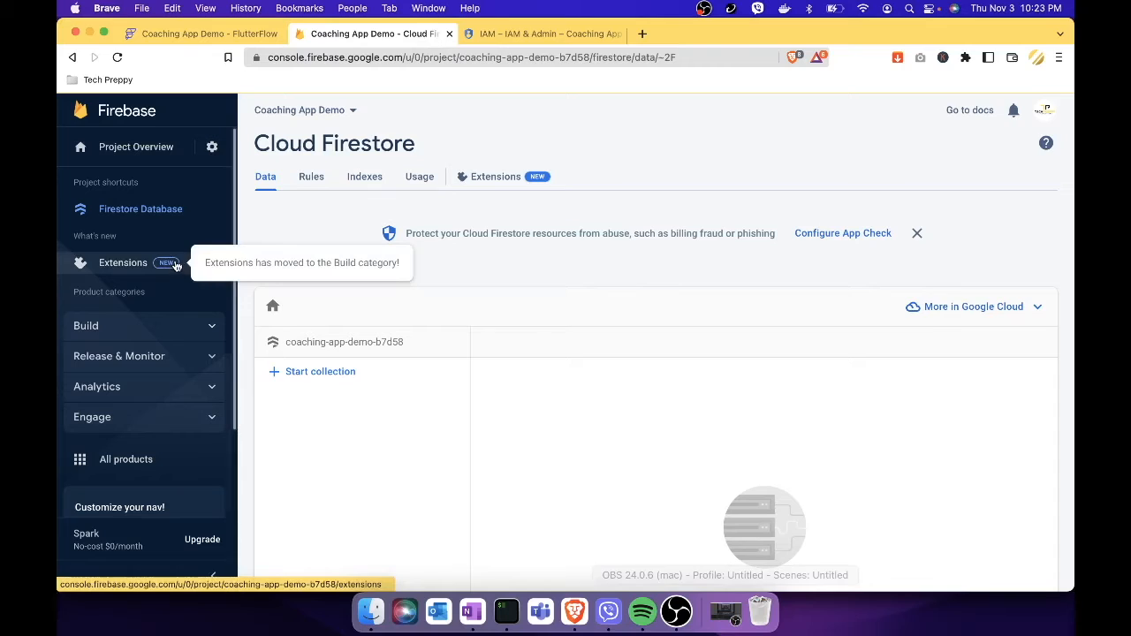
left_click(155, 152)
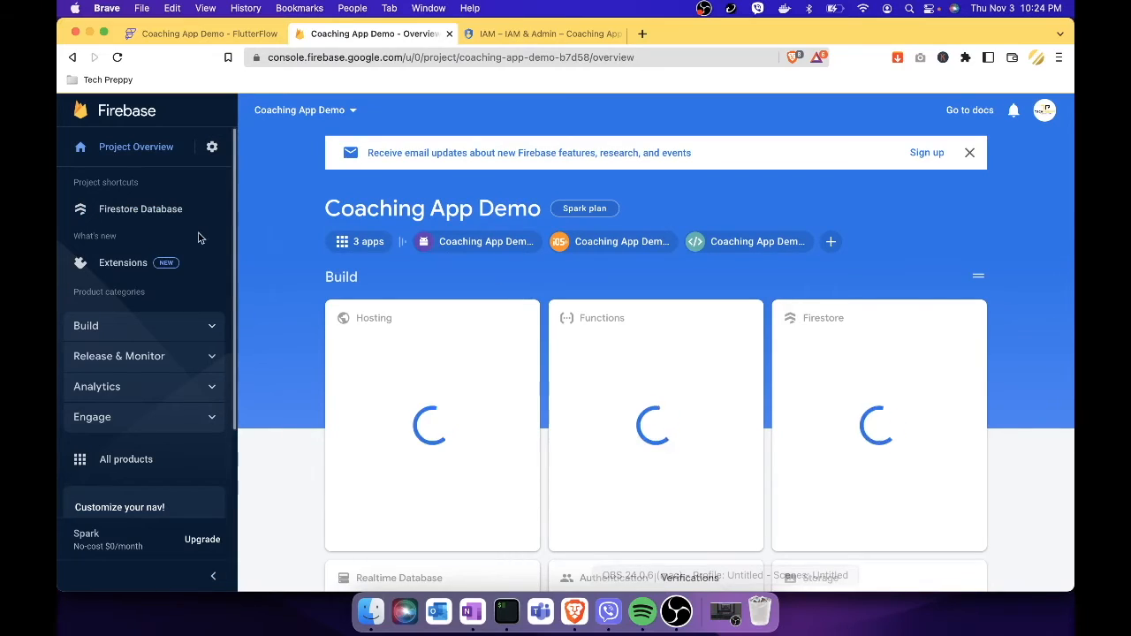
left_click(210, 339)
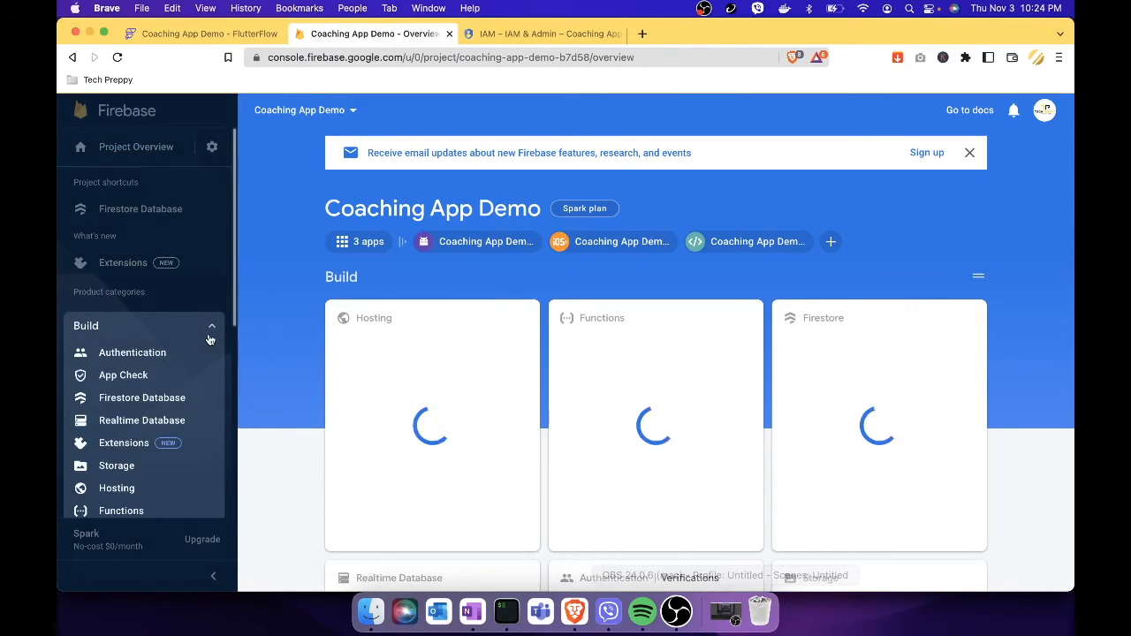
Get started with Authentication for Coaching App Demo from the Build menu.
left_click(149, 354)
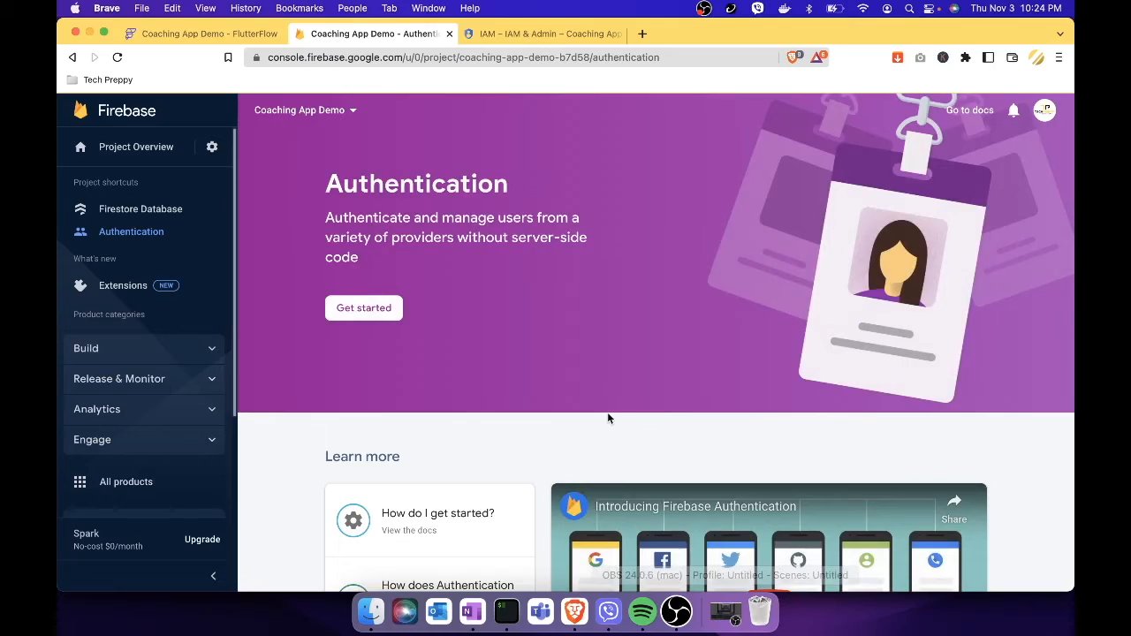
left_click(361, 318)
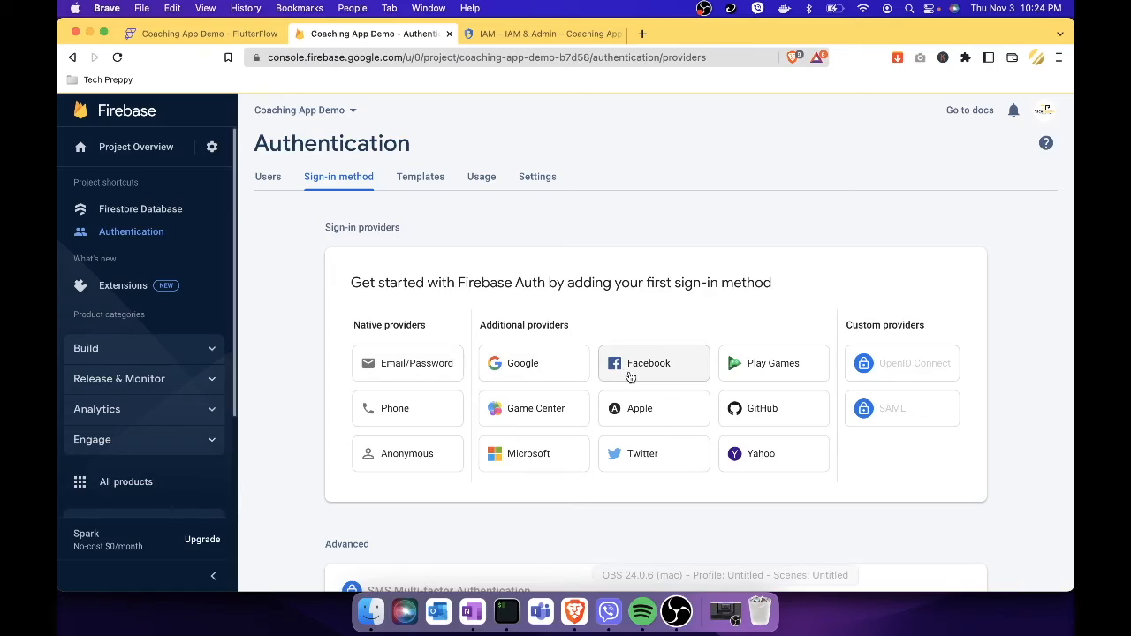
Enable and save the Email/Password sign-in provider, then return to FlutterFlow.
left_click(429, 373)
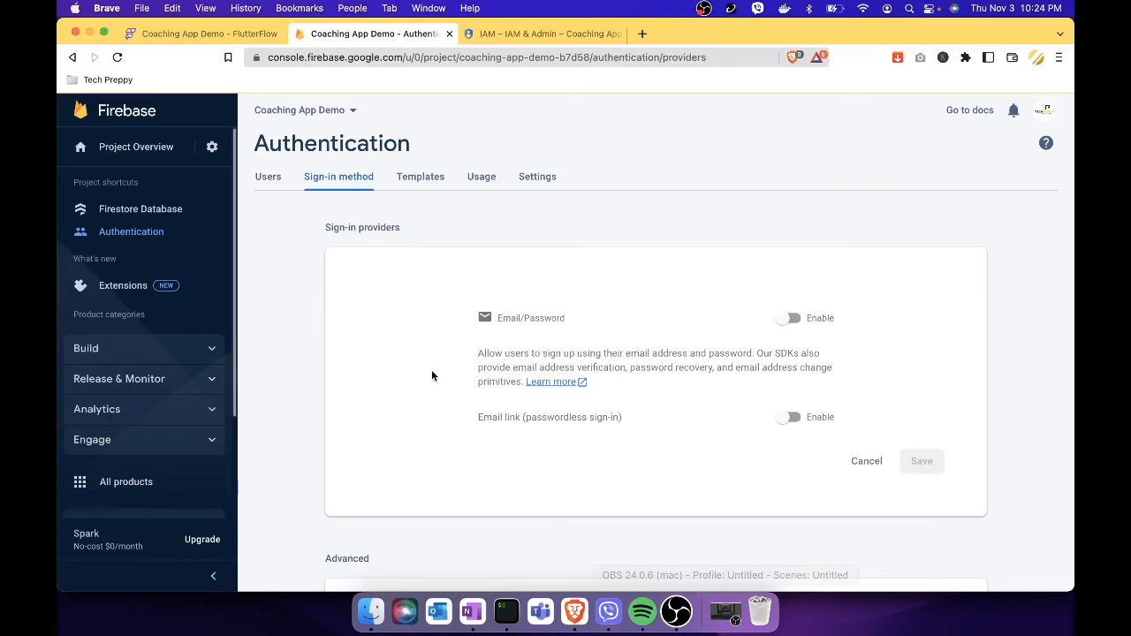
left_click(797, 320)
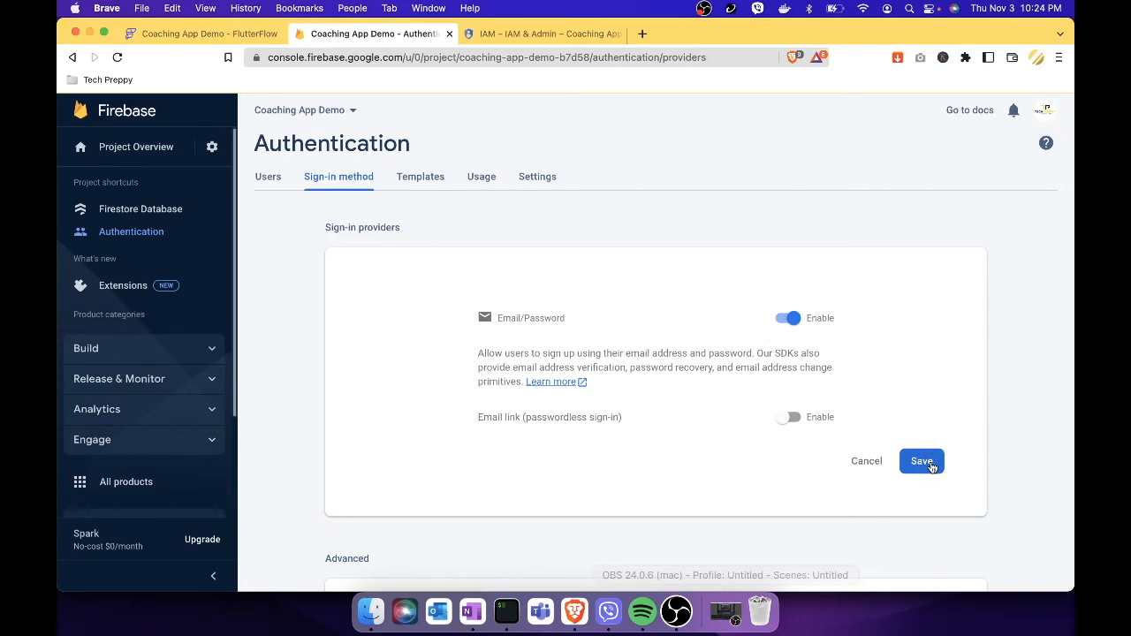
scroll(931, 463, "down", 4)
scroll(931, 461, "down", 1)
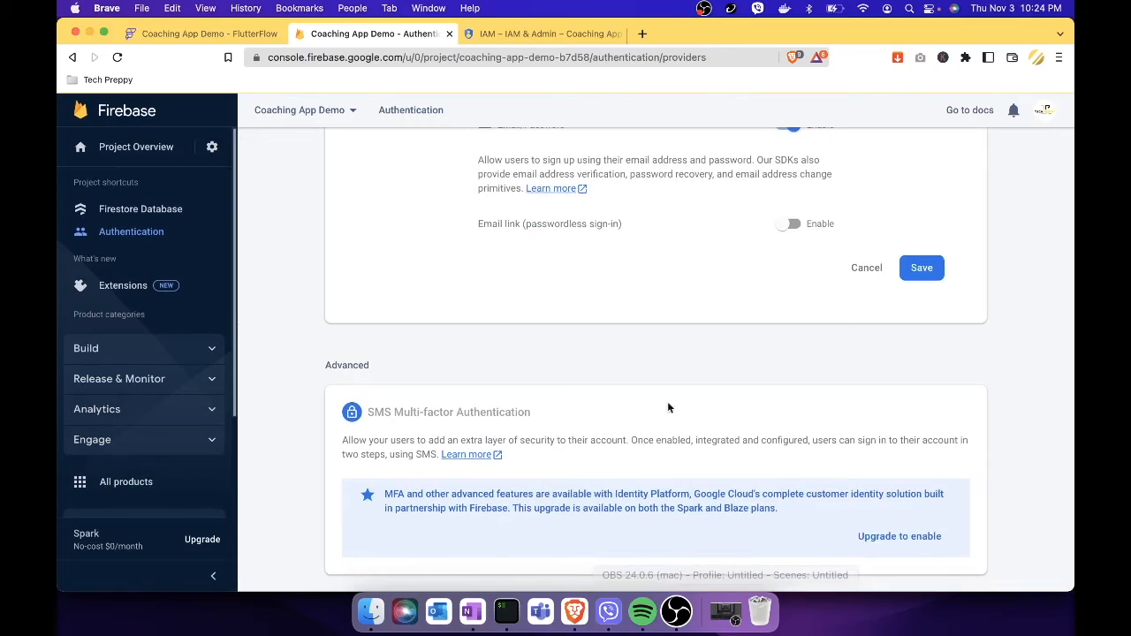
scroll(950, 332, "up", 1)
scroll(950, 335, "up", 1)
left_click(926, 322)
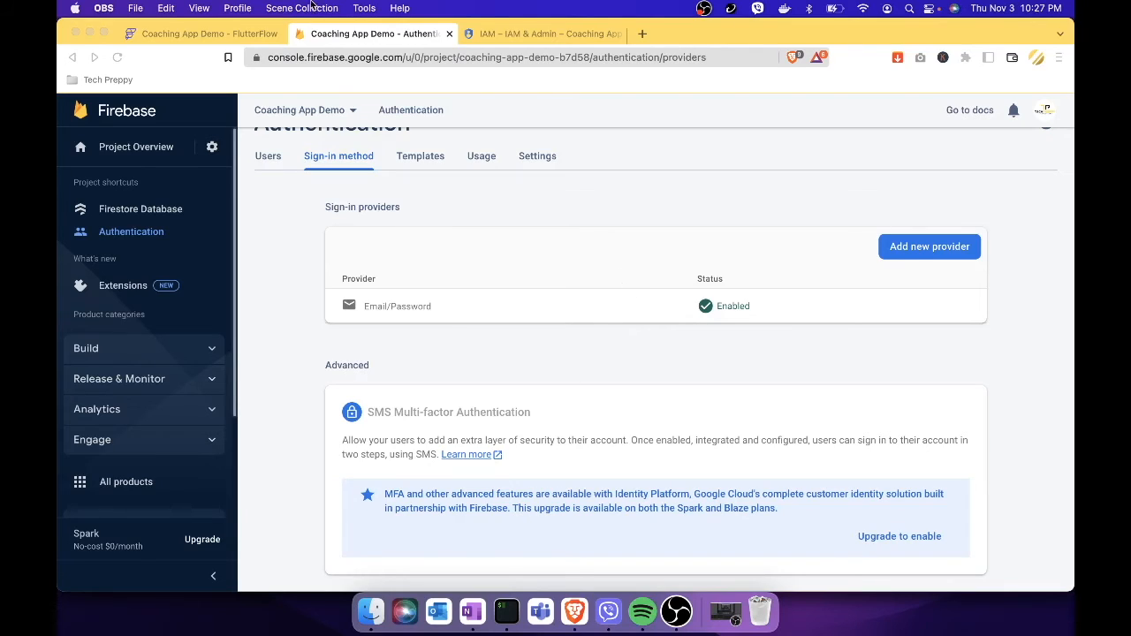
left_click(261, 35)
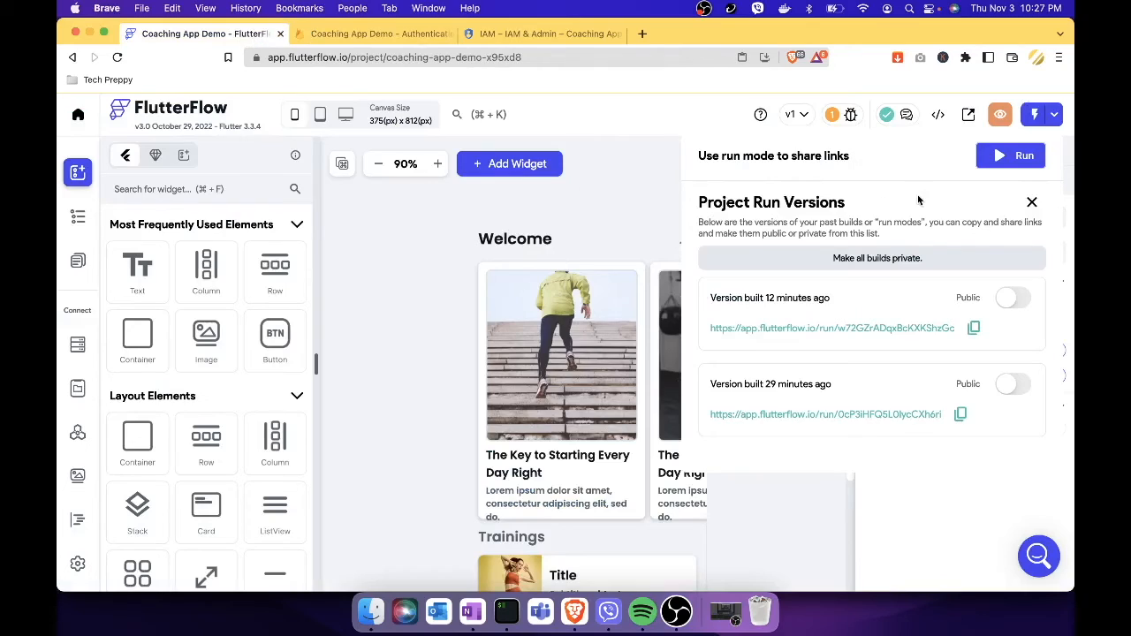
Start a new run-mode build and shrink the phone preview to 67%.
left_click(1032, 202)
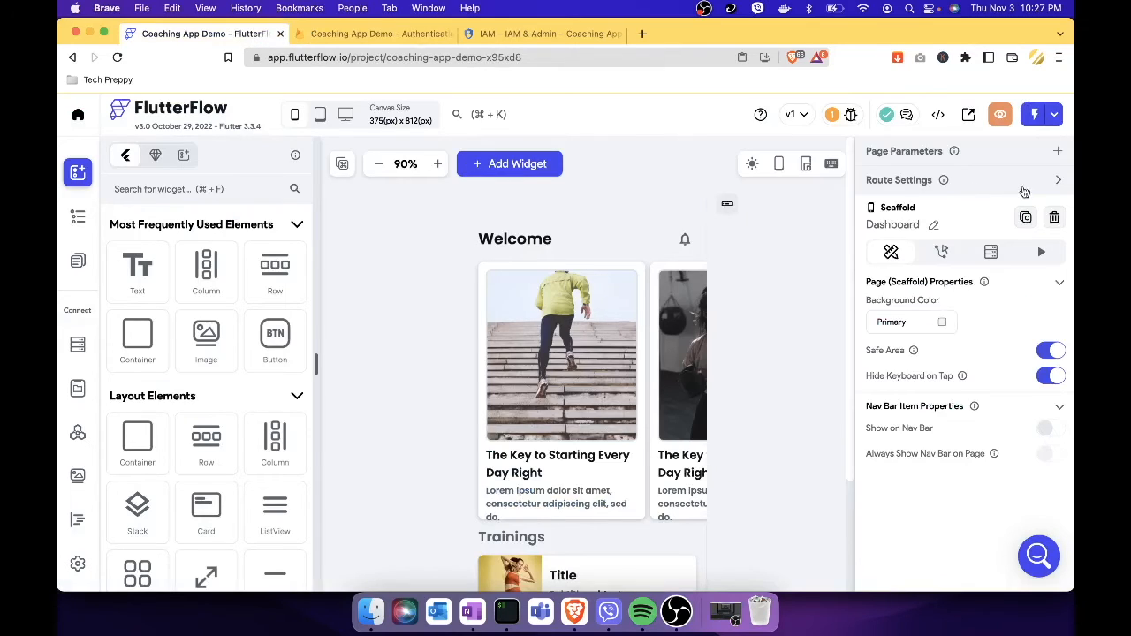
left_click(1055, 116)
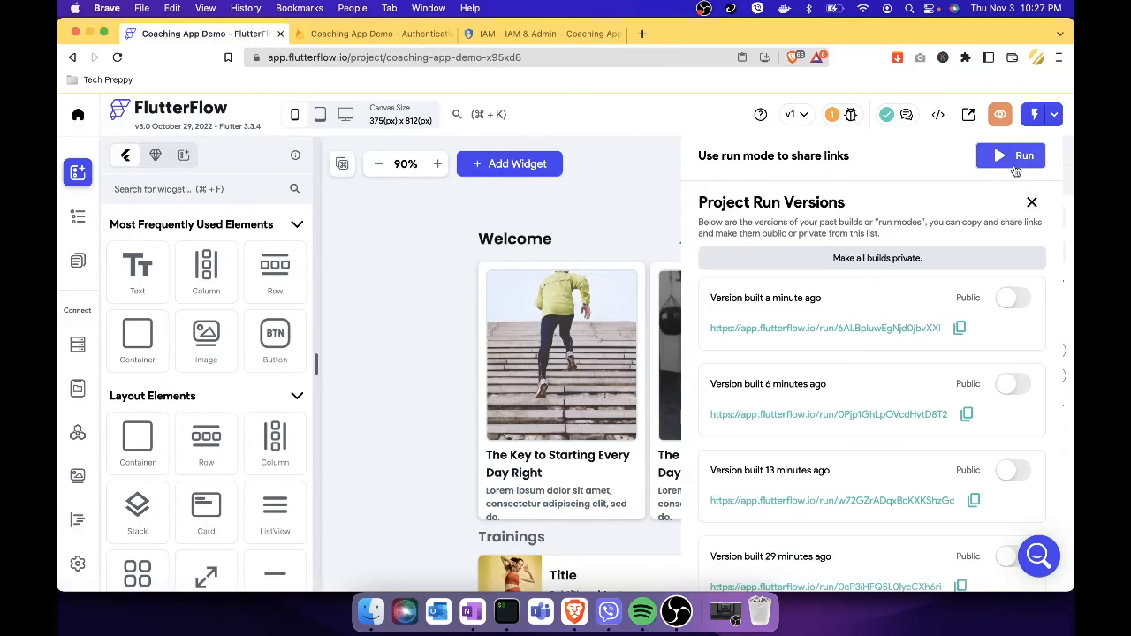
left_click(1022, 161)
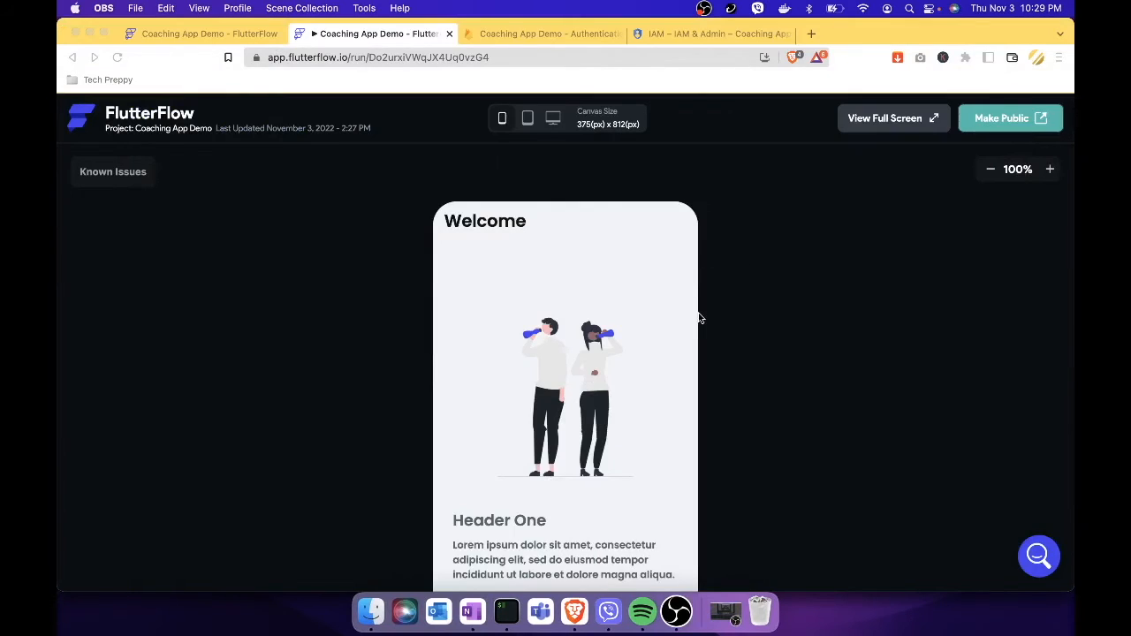
left_click(991, 170)
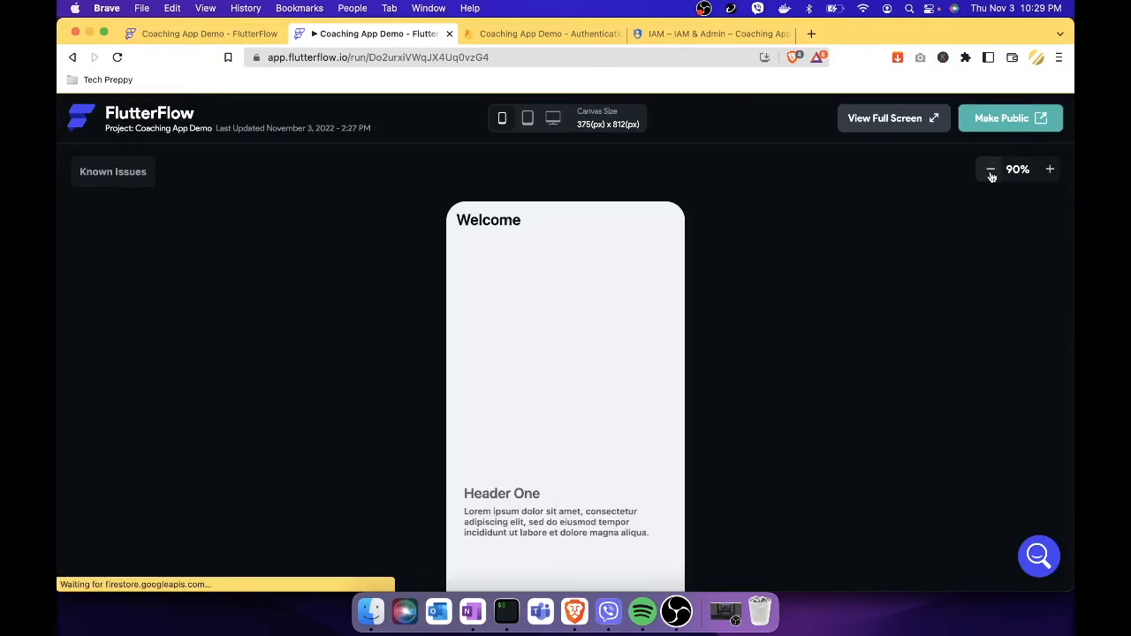
left_click(991, 173)
left_click(991, 171)
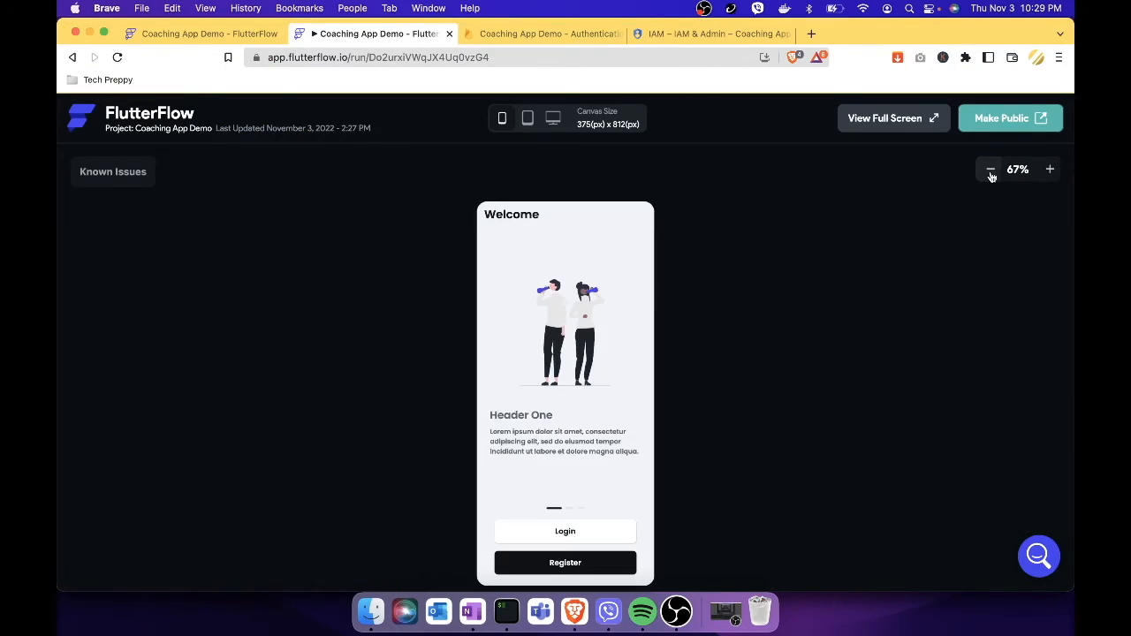
Try logging in with a test email and password, then go back to the Welcome page.
left_click(614, 528)
left_click(582, 279)
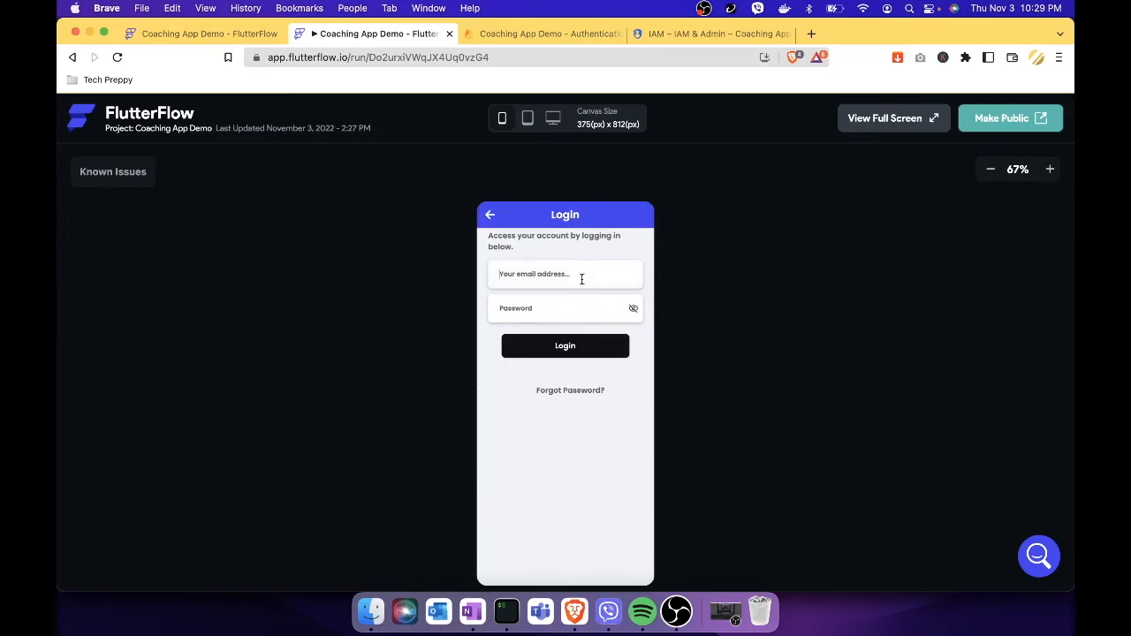
type("dummy@dummy.com")
key("Tab")
type("dummy")
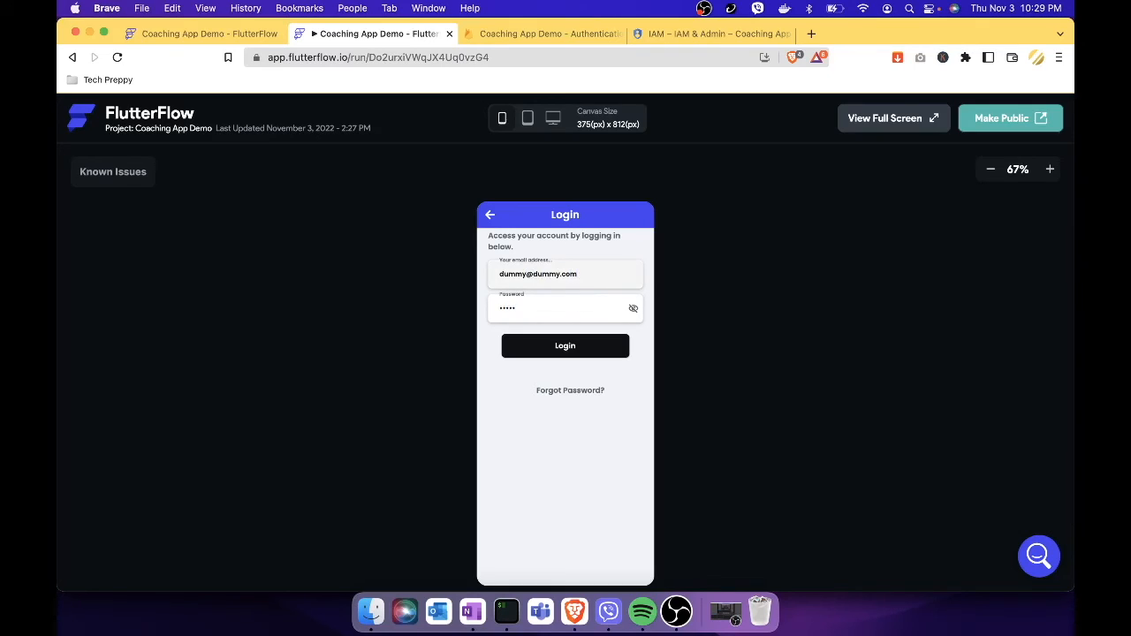
left_click(593, 352)
left_click(491, 217)
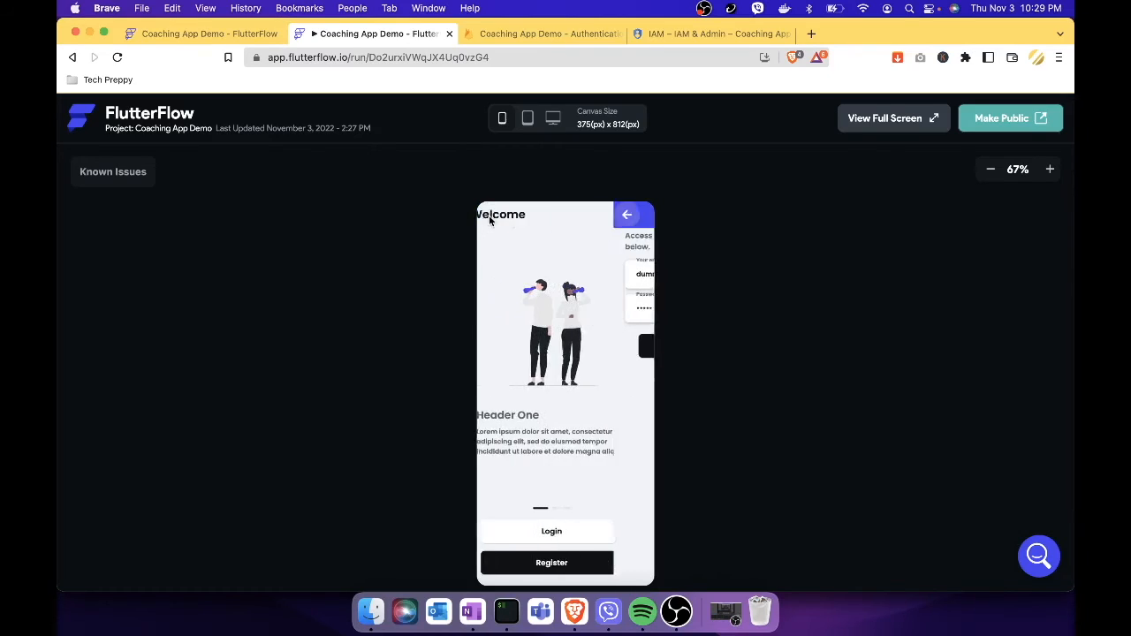
On Create Account, enter a test email and a five-character password in both password fields.
left_click(586, 570)
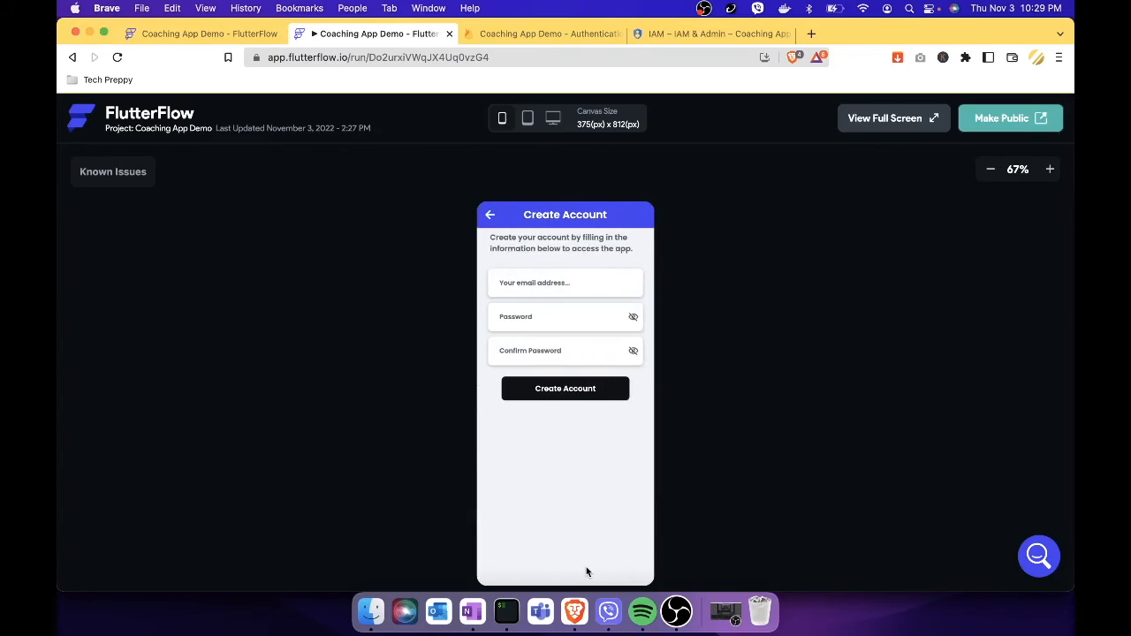
left_click(589, 282)
type("dummy@dummy.com")
left_click(581, 323)
type("••")
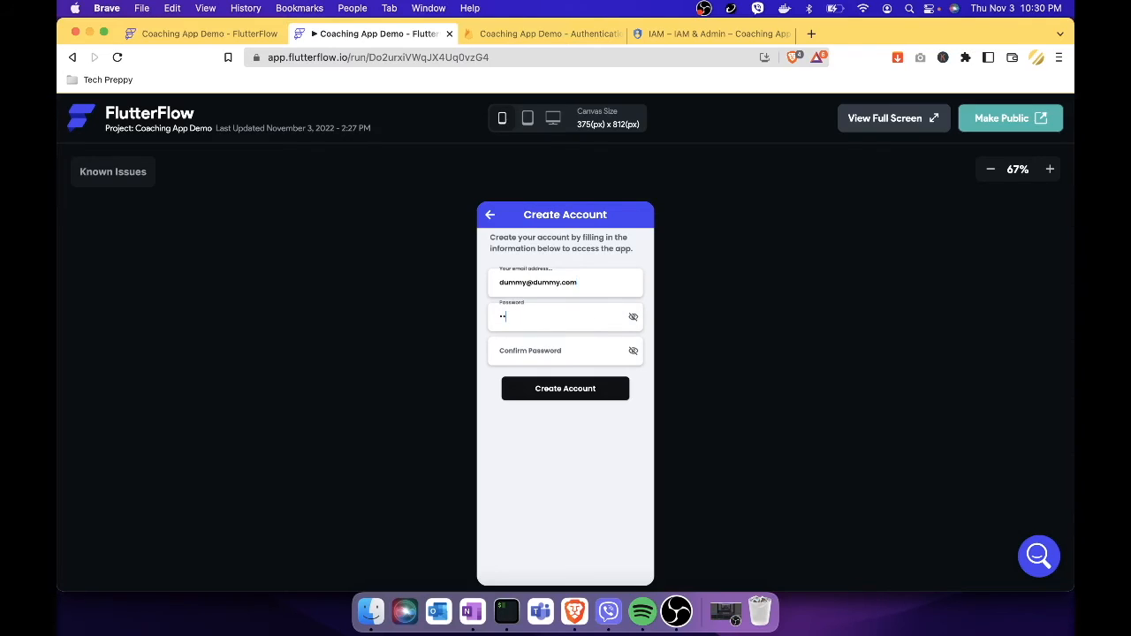
key("BackSpace")
type("•••••")
key("Tab")
type("•••••")
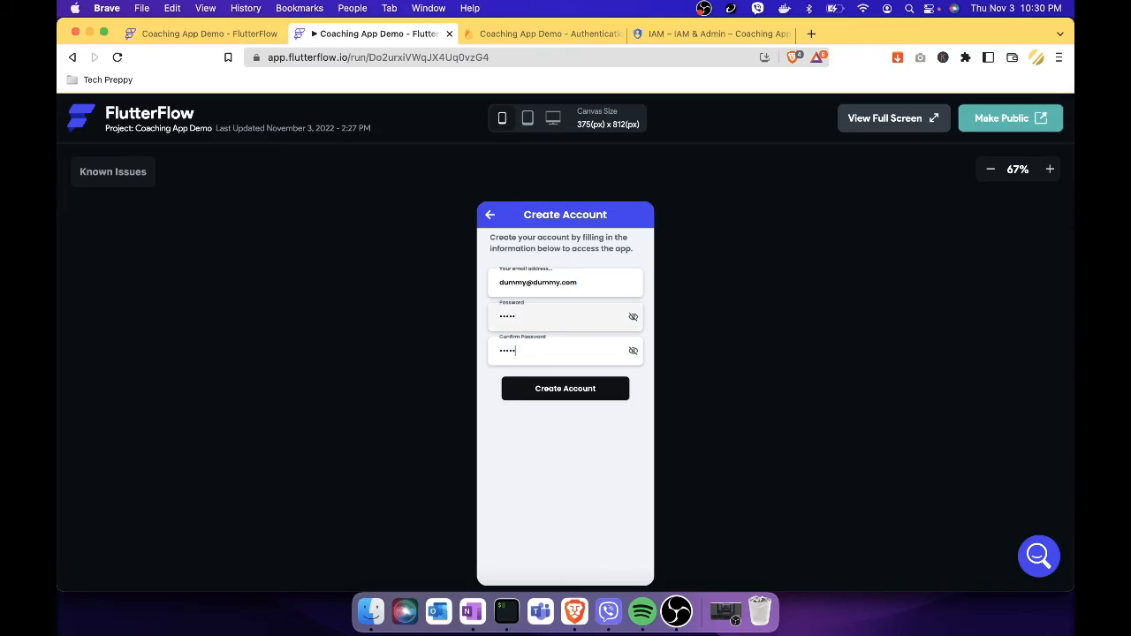
Check both passwords as plain text, then submit, getting the 6-character minimum error.
left_click(634, 352)
left_click(634, 354)
left_click(635, 351)
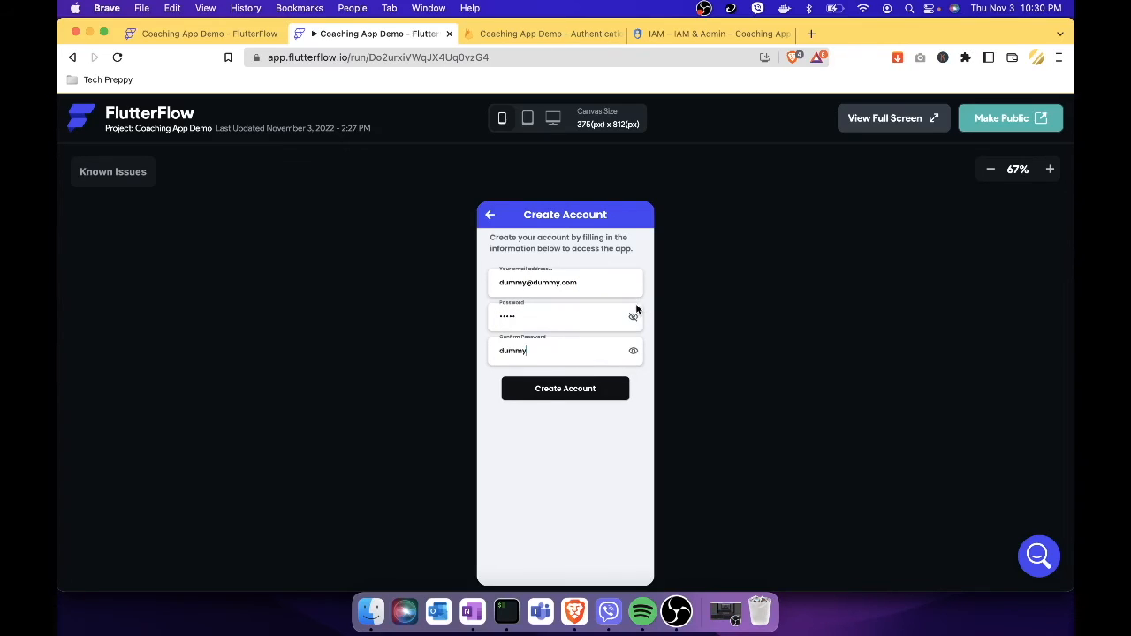
left_click(634, 316)
left_click(633, 318)
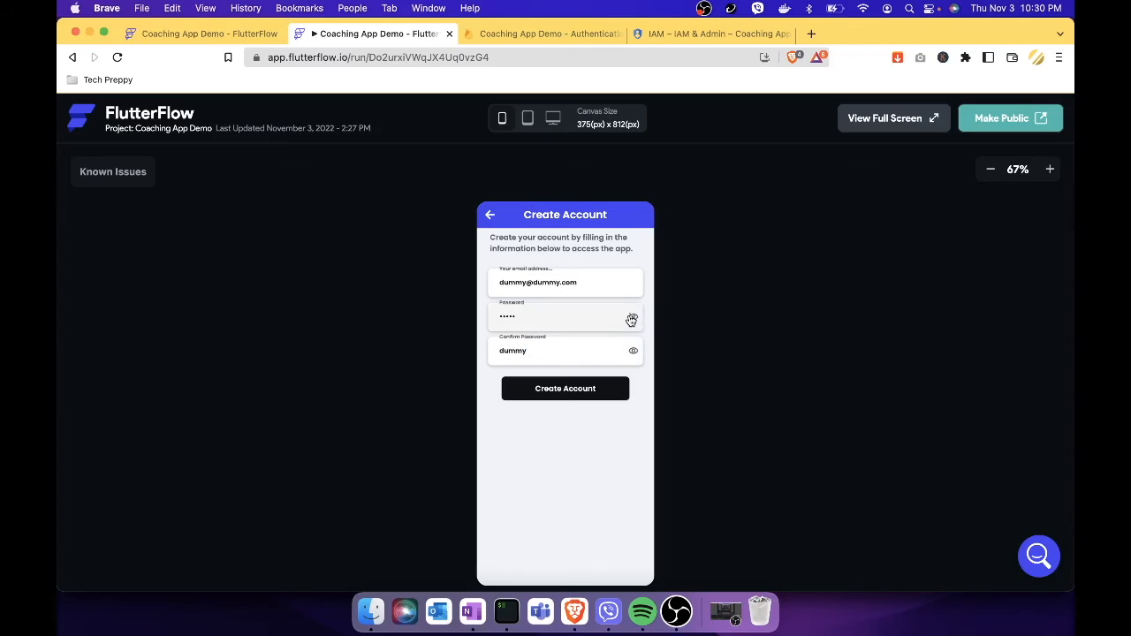
left_click(634, 353)
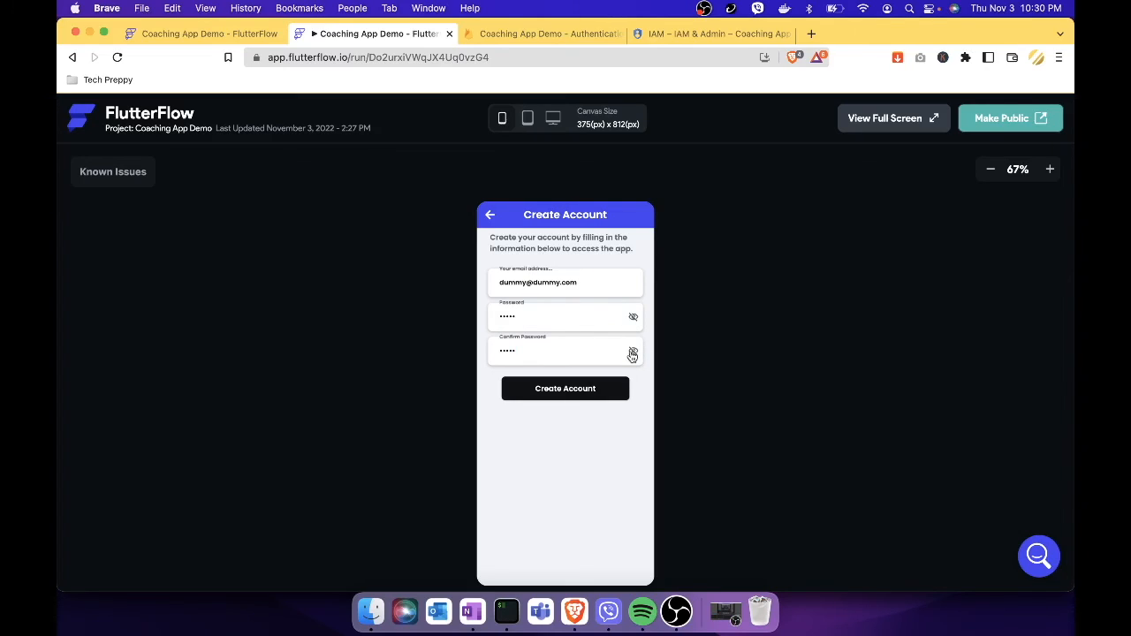
left_click(602, 392)
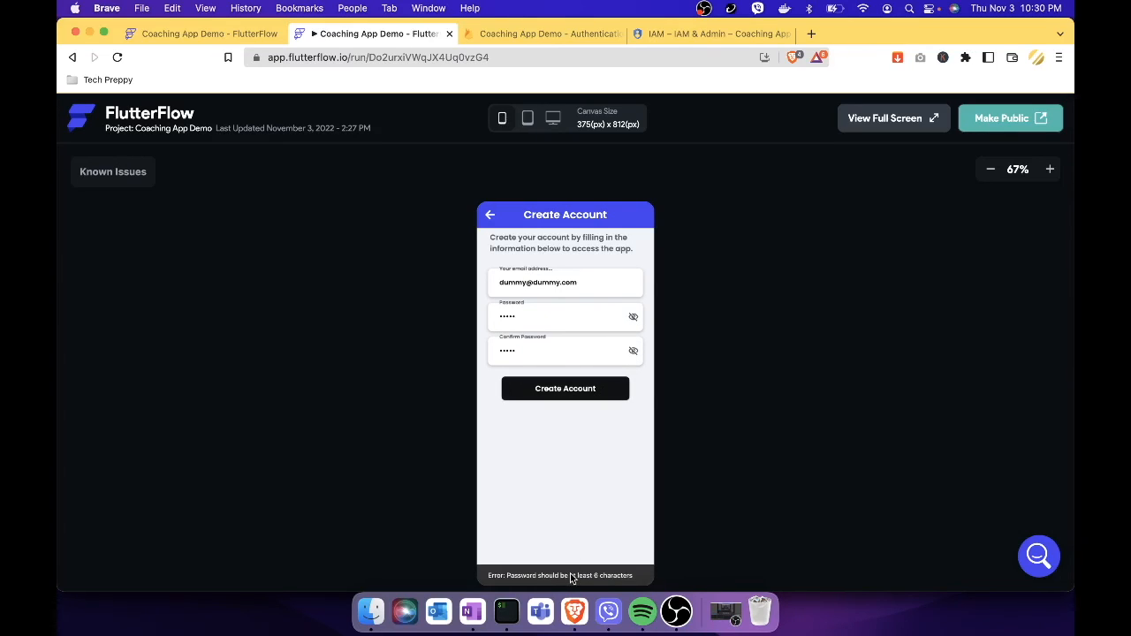
Replace both passwords with longer ones, create the account to reach the Dashboard, then close the run tab.
left_click(533, 315)
double_click(533, 315)
key("BackSpace")
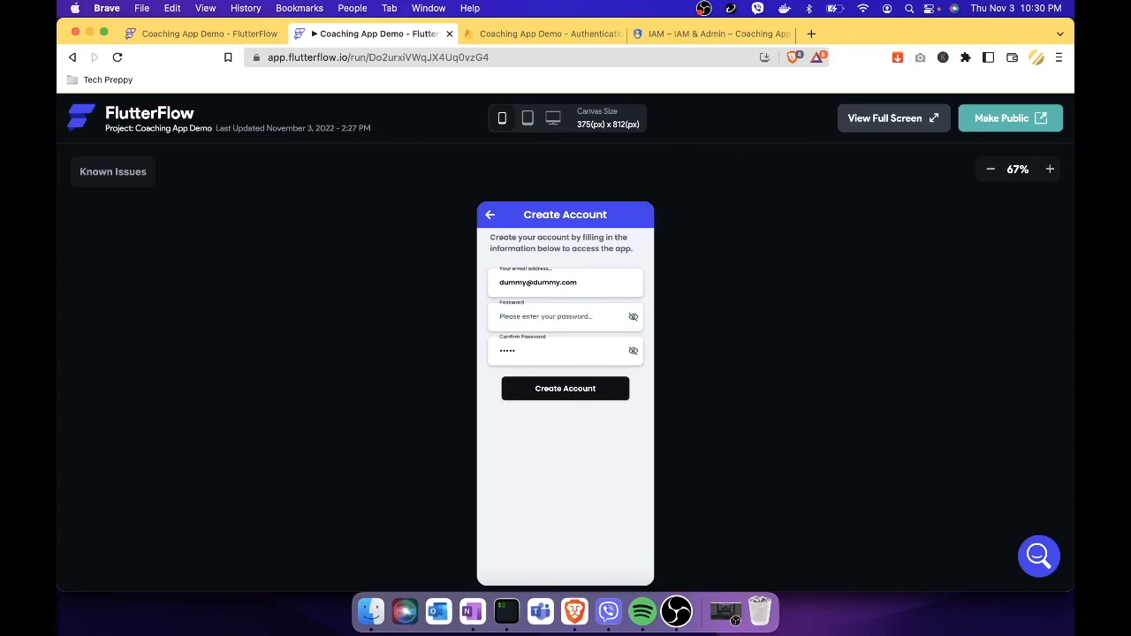
type("•••••")
double_click(509, 351)
key("BackSpace")
type("••••••")
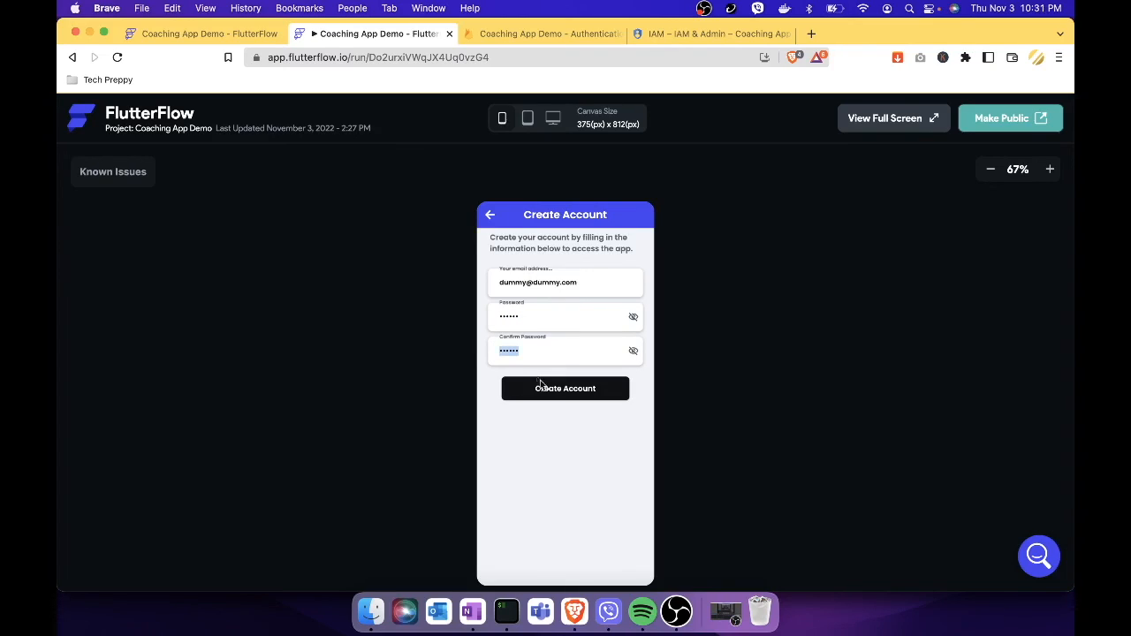
left_click(577, 391)
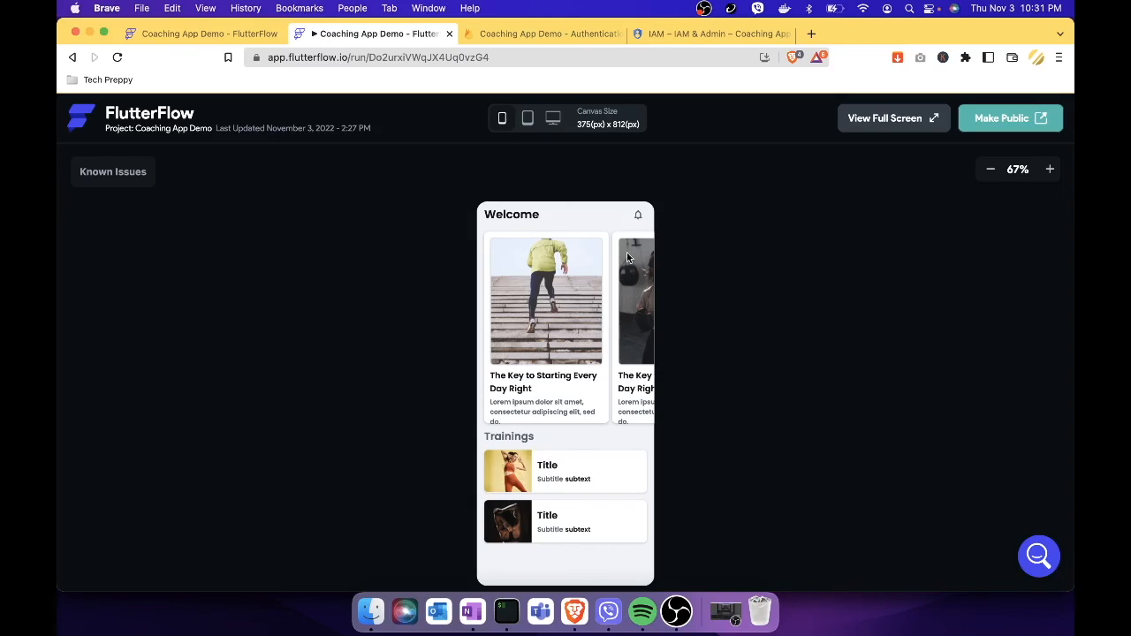
left_click(449, 34)
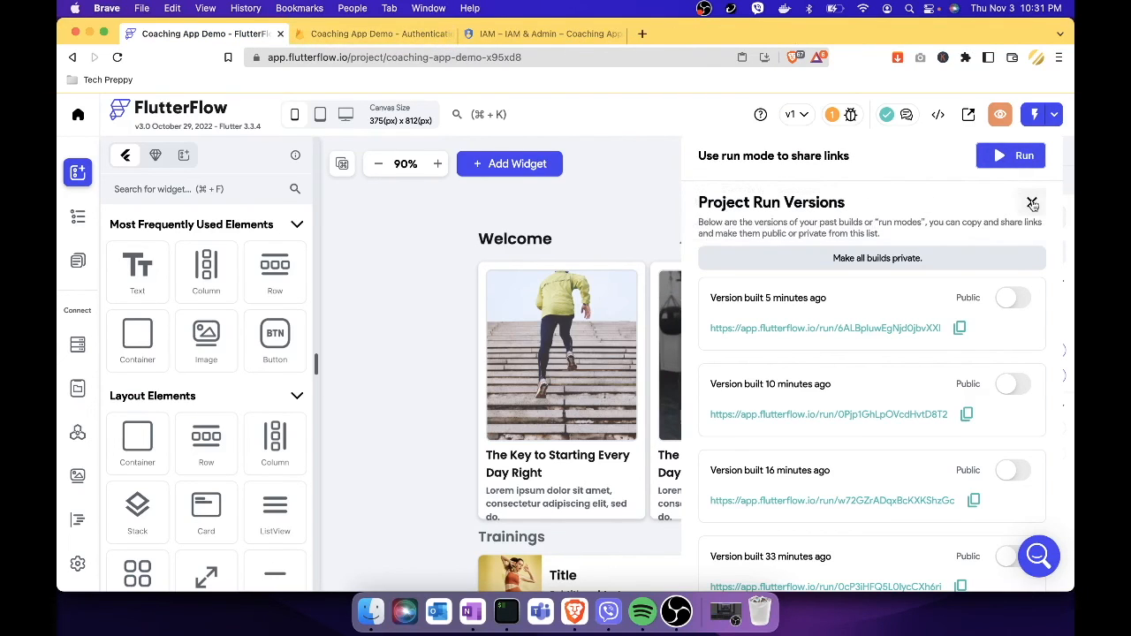
Close the run versions panel and scroll through the Dashboard's article cards and Trainings list.
left_click(1031, 201)
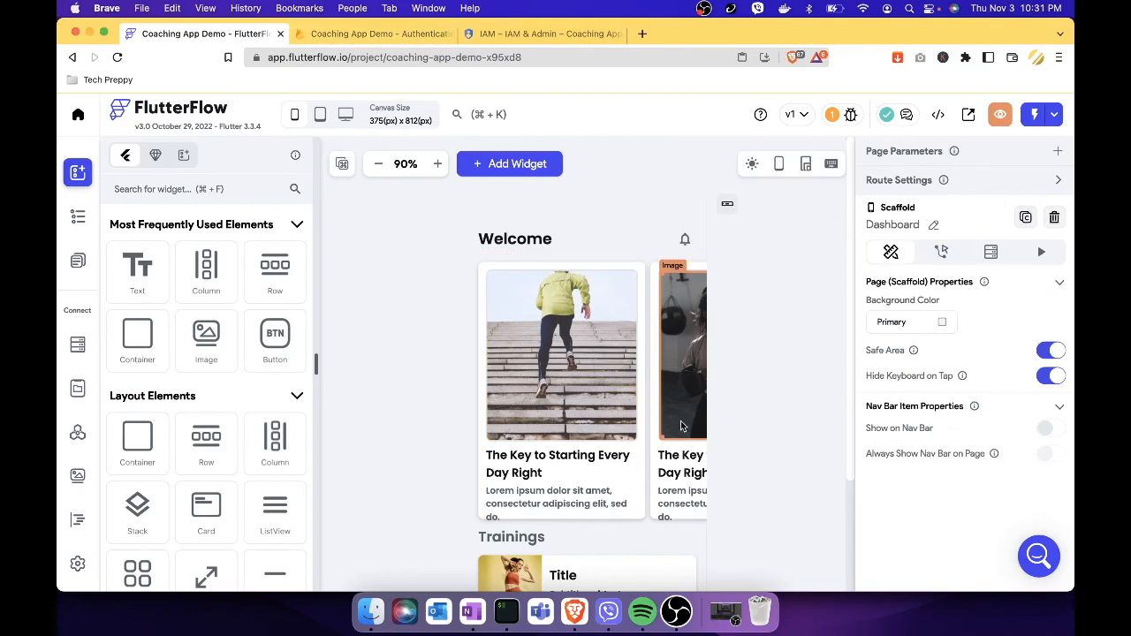
scroll(798, 389, "down", 3)
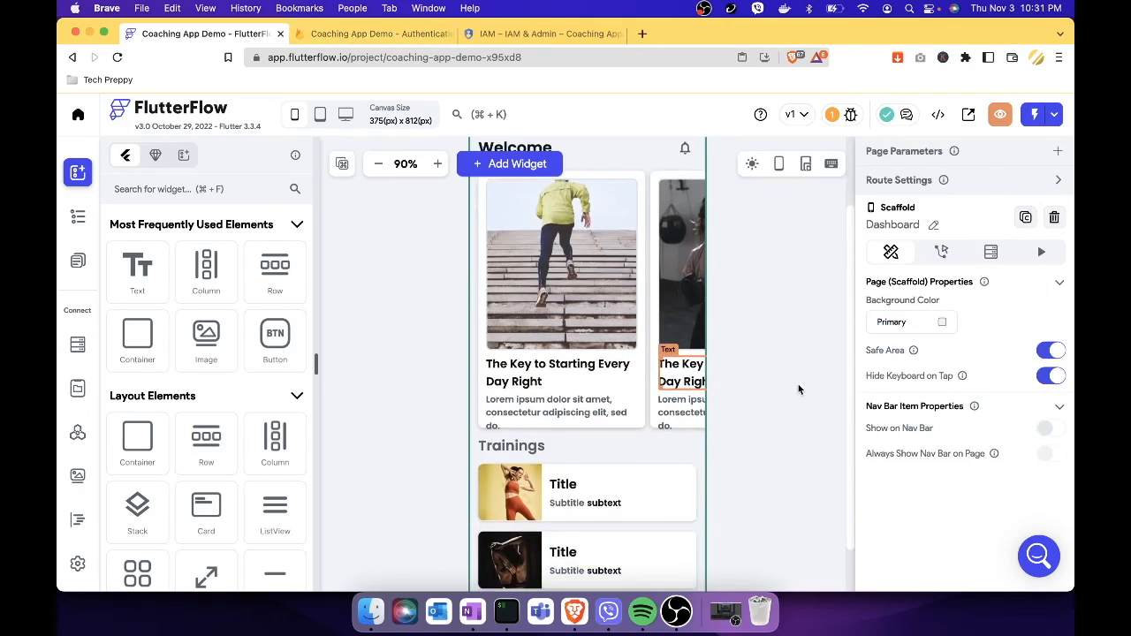
scroll(798, 389, "up", 1)
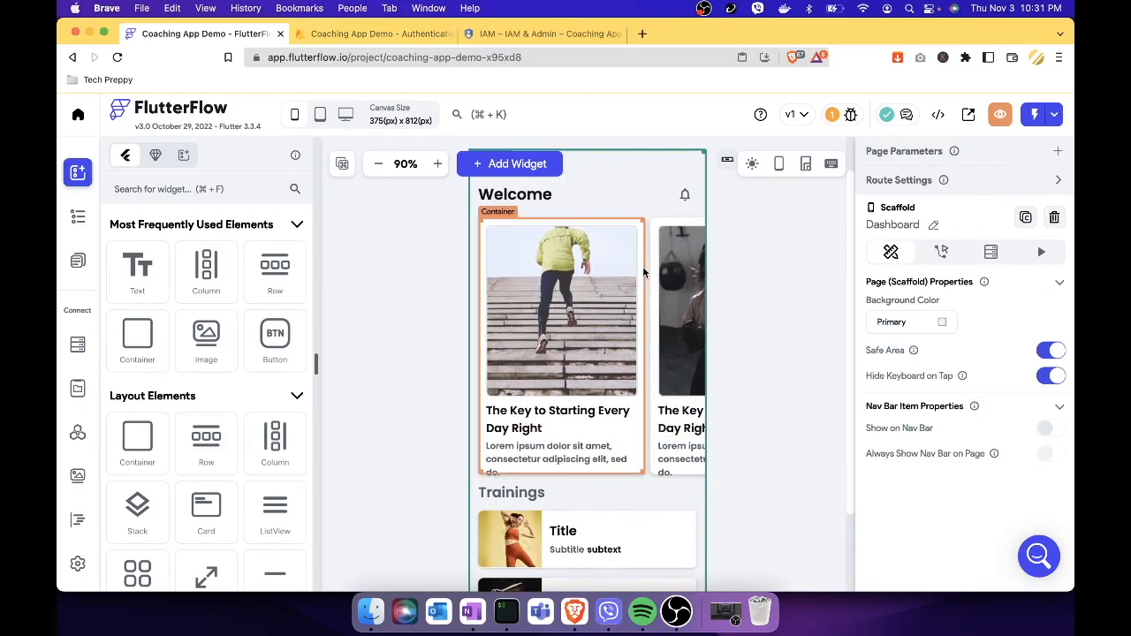
scroll(585, 306, "right", 4)
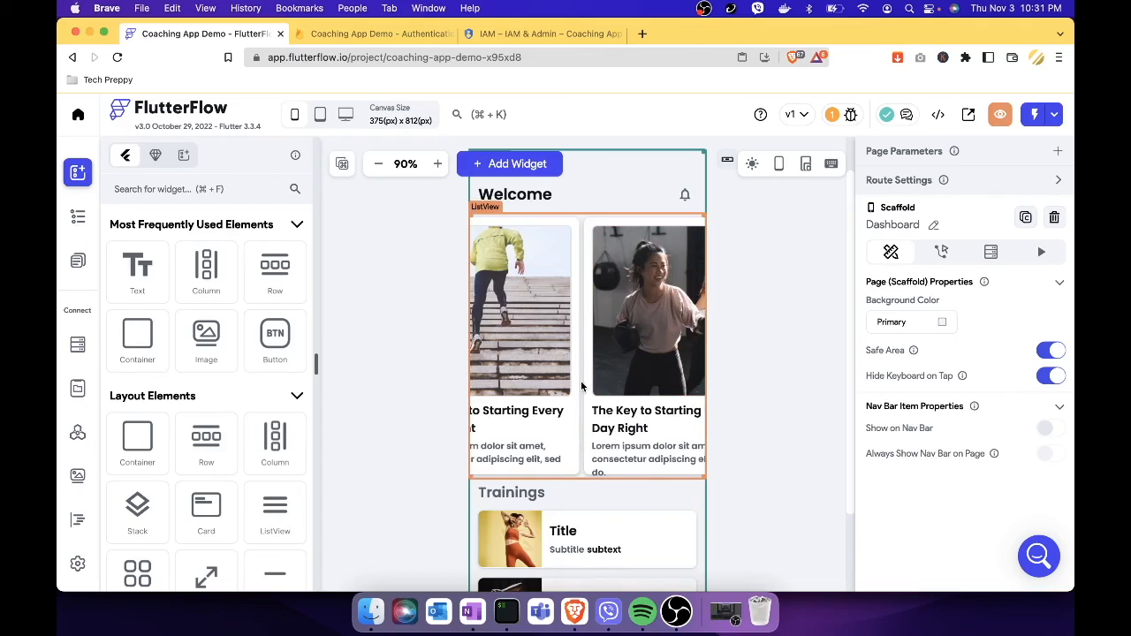
scroll(583, 387, "left", 4)
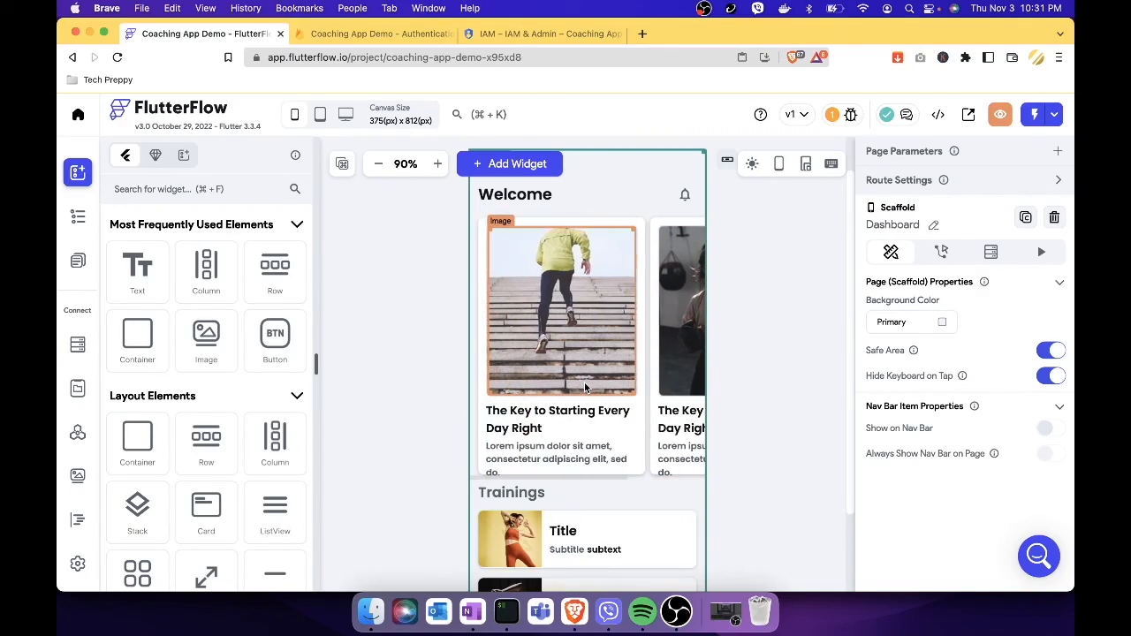